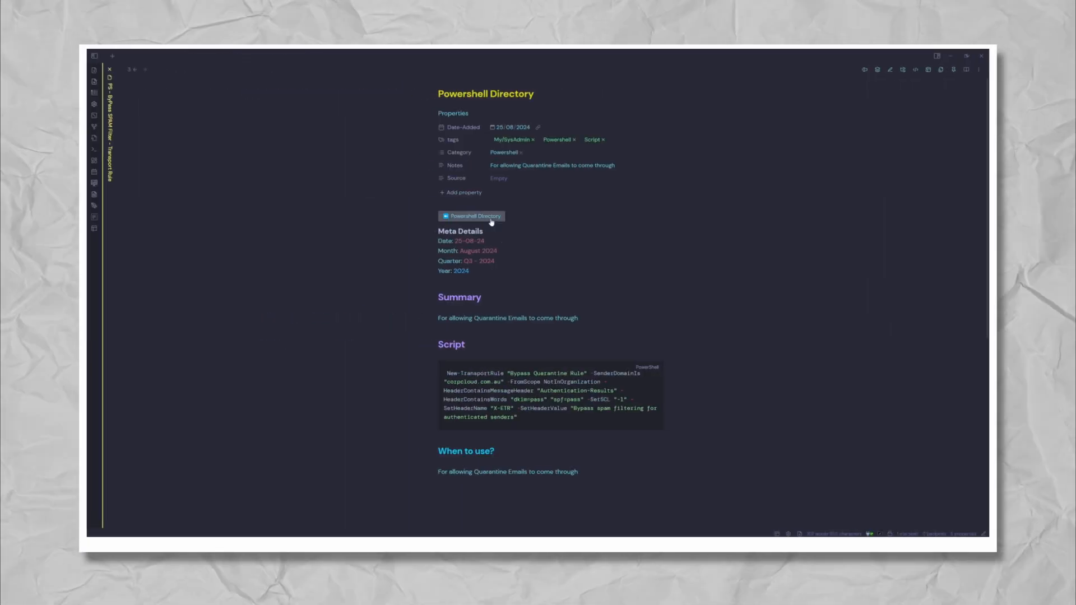
# Change the script code block's language to powershell in the SysEngWiki Powershell Template
pyautogui.click(281, 216)
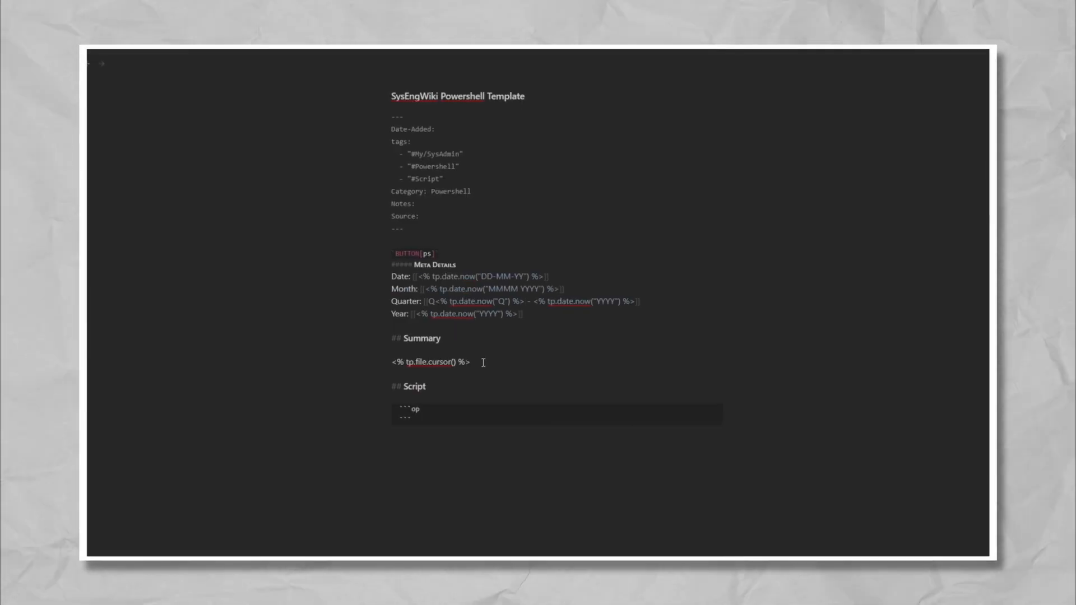
pyautogui.press('BackSpace')
pyautogui.press('BackSpace')
pyautogui.write('powershell')
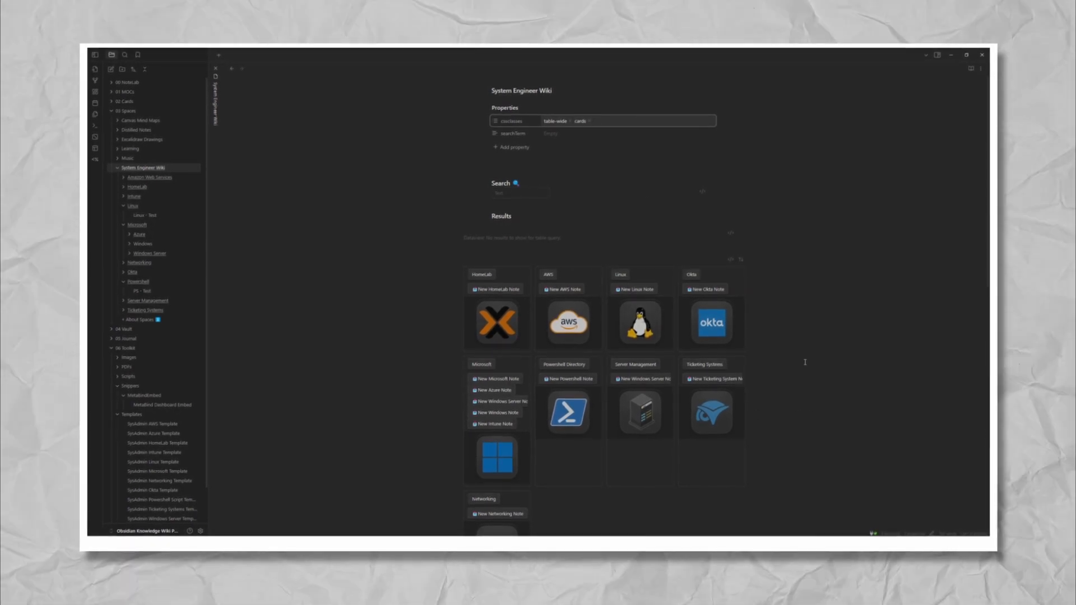
pyautogui.scroll(-1, 804, 363)
pyautogui.scroll(-1, 804, 363)
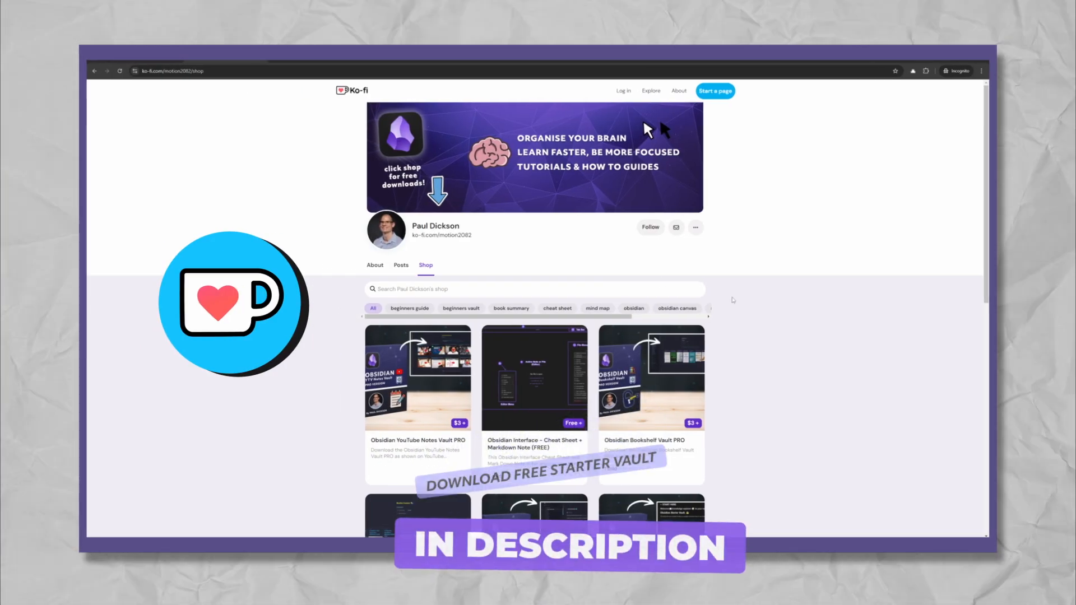
# Browse the creator's Ko-fi shop and page through the preview images of the Obsidian Knowledge Wiki PRO product
pyautogui.scroll(-5, 732, 306)
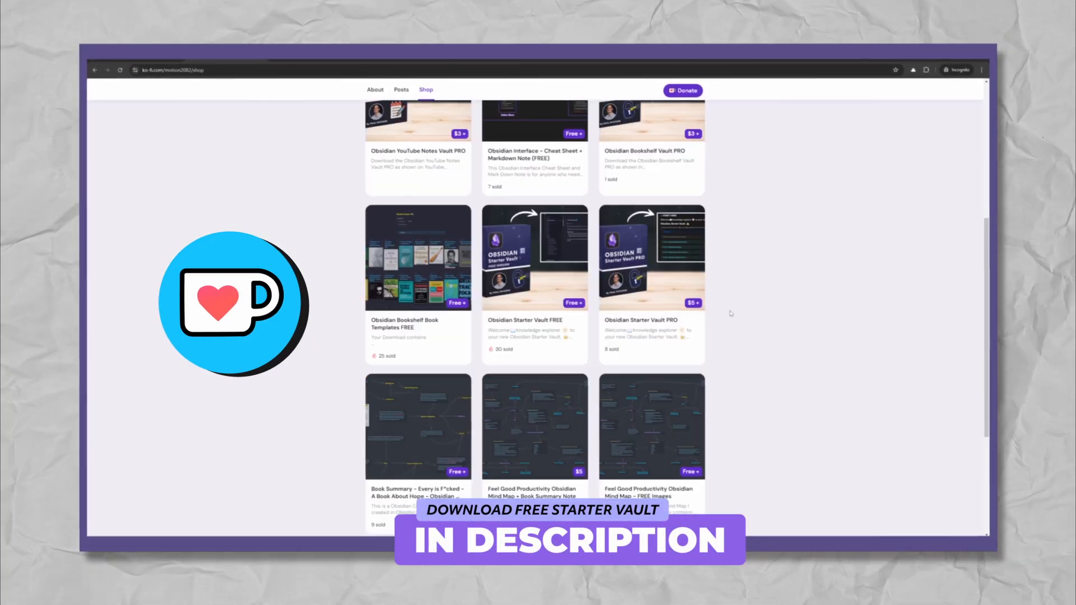
pyautogui.click(536, 325)
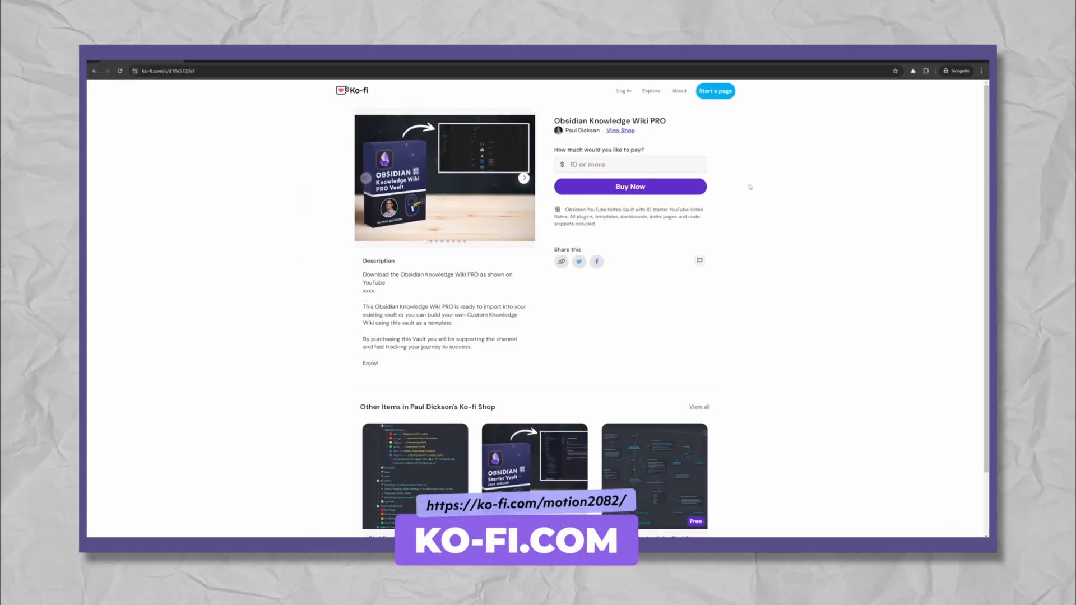
pyautogui.click(524, 179)
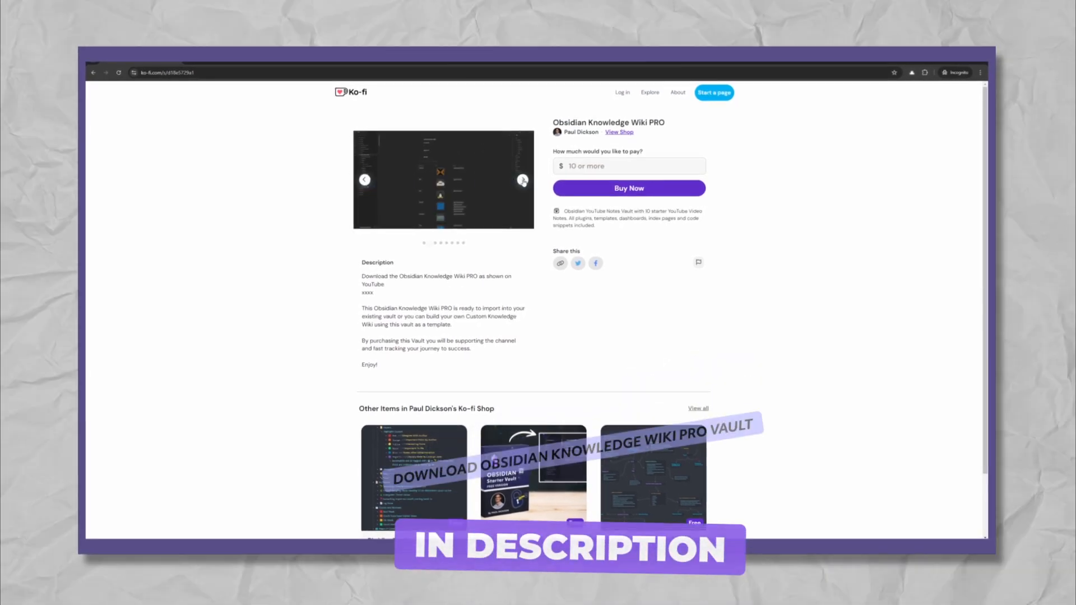
pyautogui.click(524, 179)
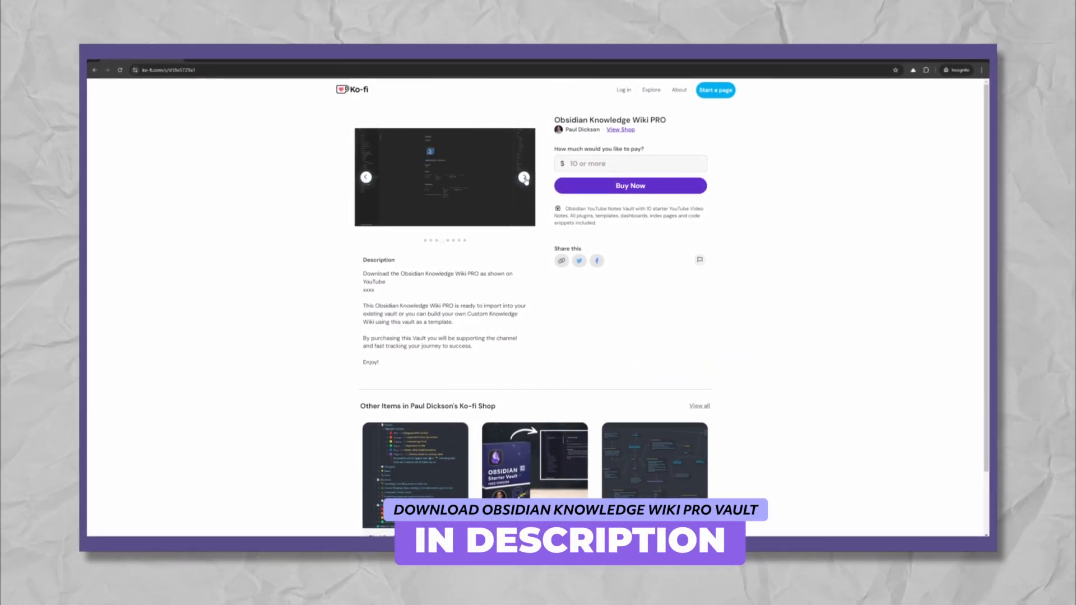
pyautogui.click(525, 178)
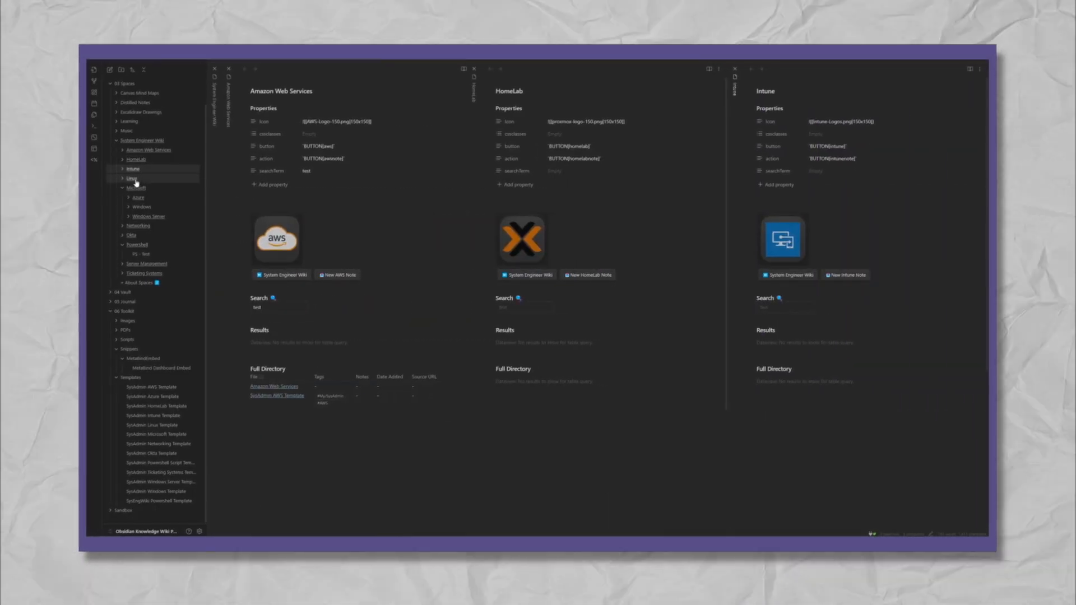
# Open the Linux and Microsoft notes from the System Engineer Wiki folder
pyautogui.click(133, 179)
pyautogui.click(136, 189)
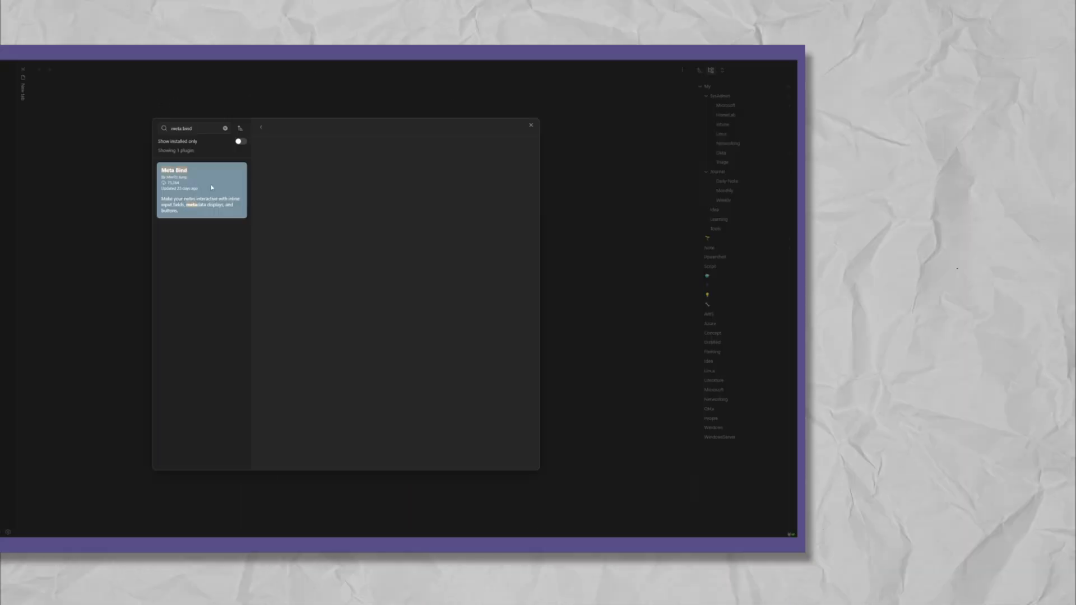
# Open the details of the Meta Bind plugin in the community plugin browser
pyautogui.click(212, 187)
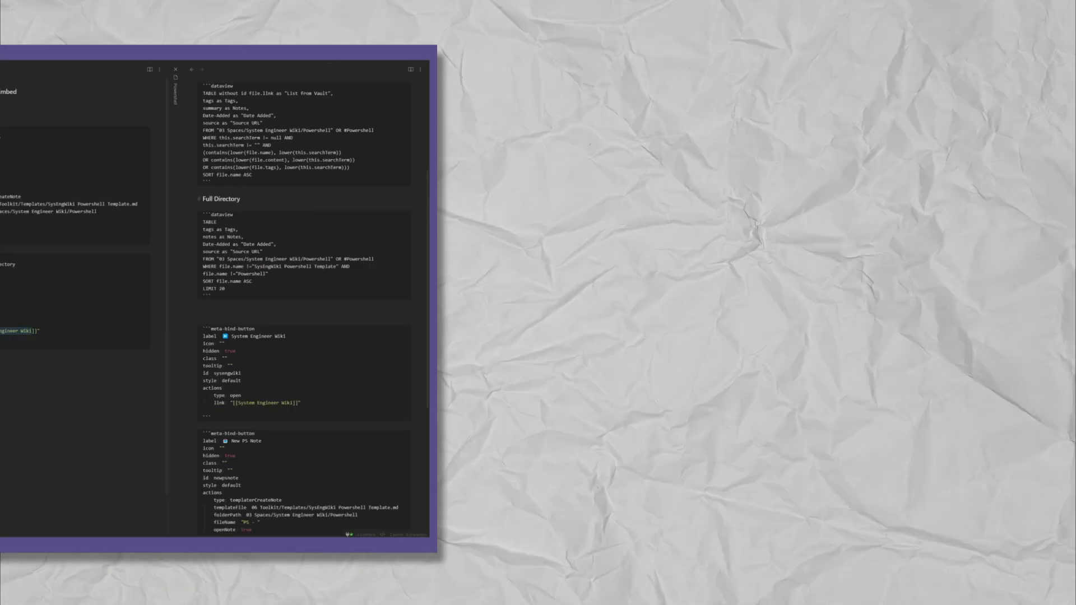
# Start replacing the System Engineer Wiki link target in the directory button's code with Power
pyautogui.write('Power')
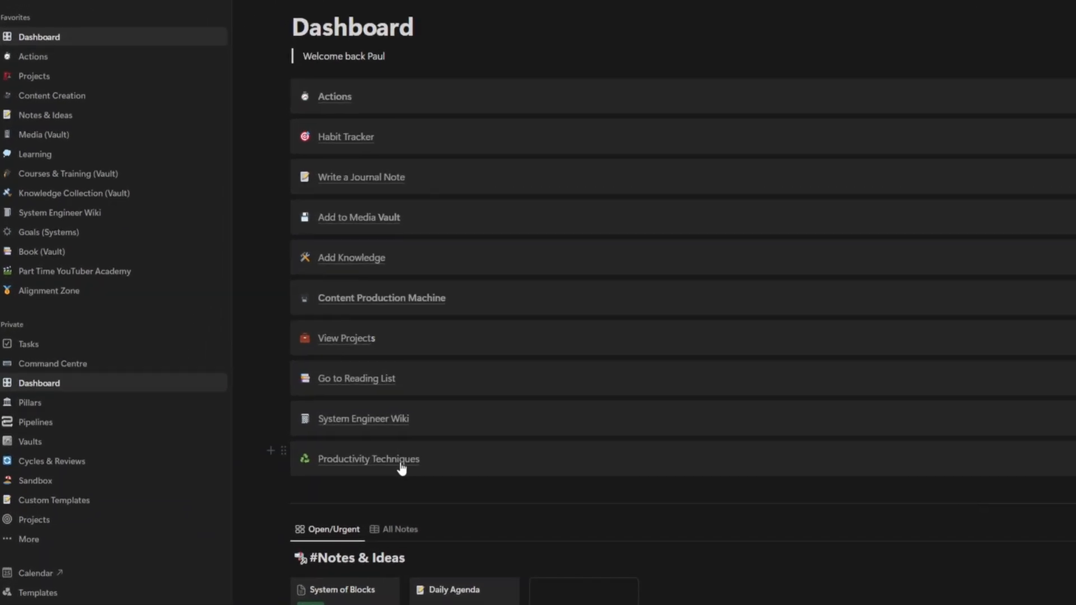
# In Notion, open the System Engineer Wiki from the Dashboard and go to its PowerShell Directory
pyautogui.moveTo(403, 466)
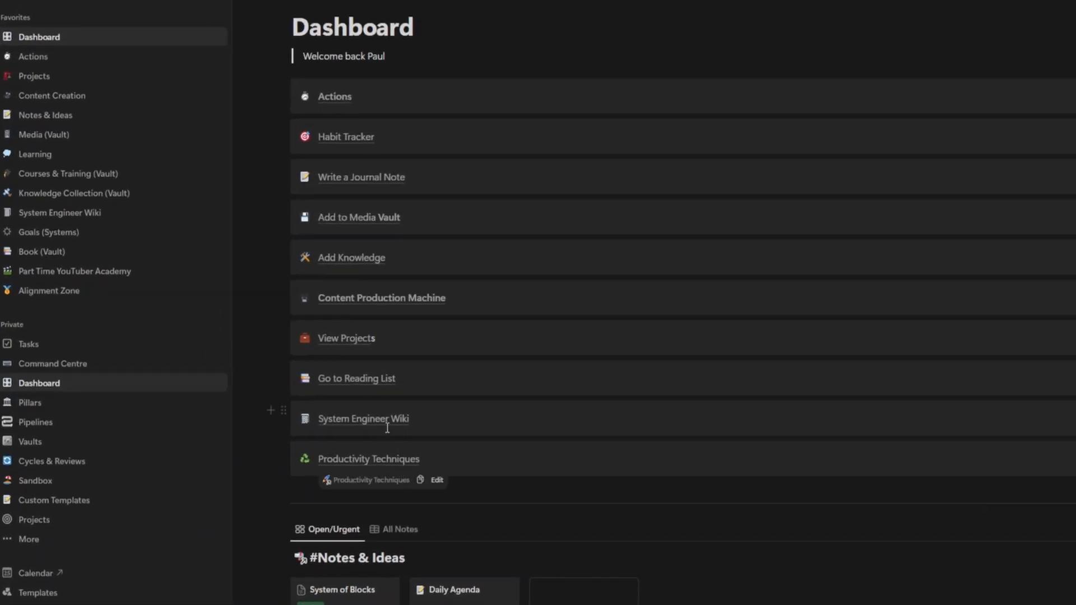
pyautogui.moveTo(389, 431)
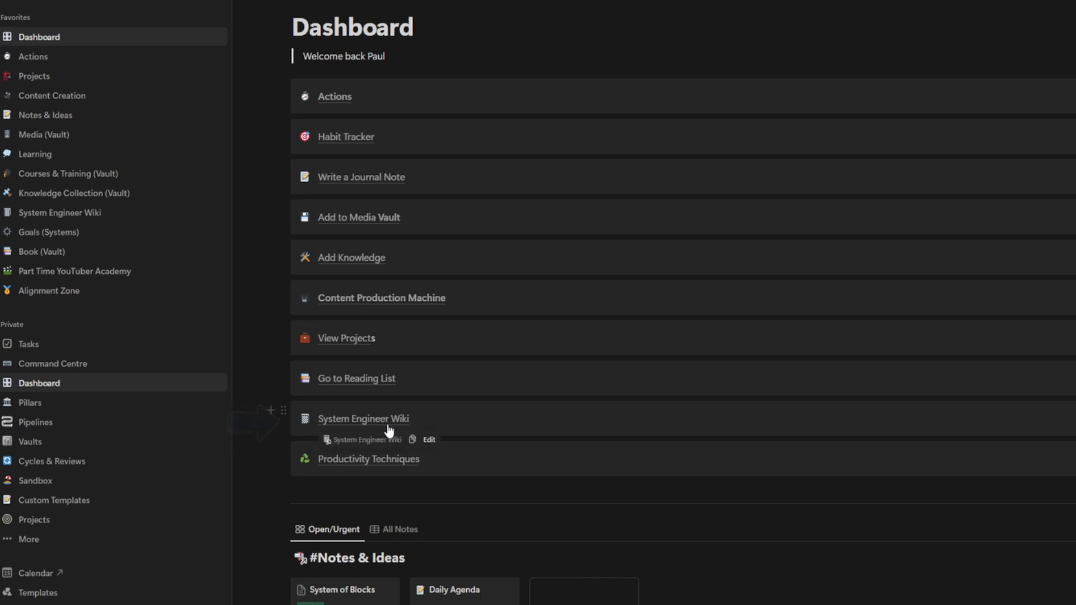
pyautogui.click(388, 425)
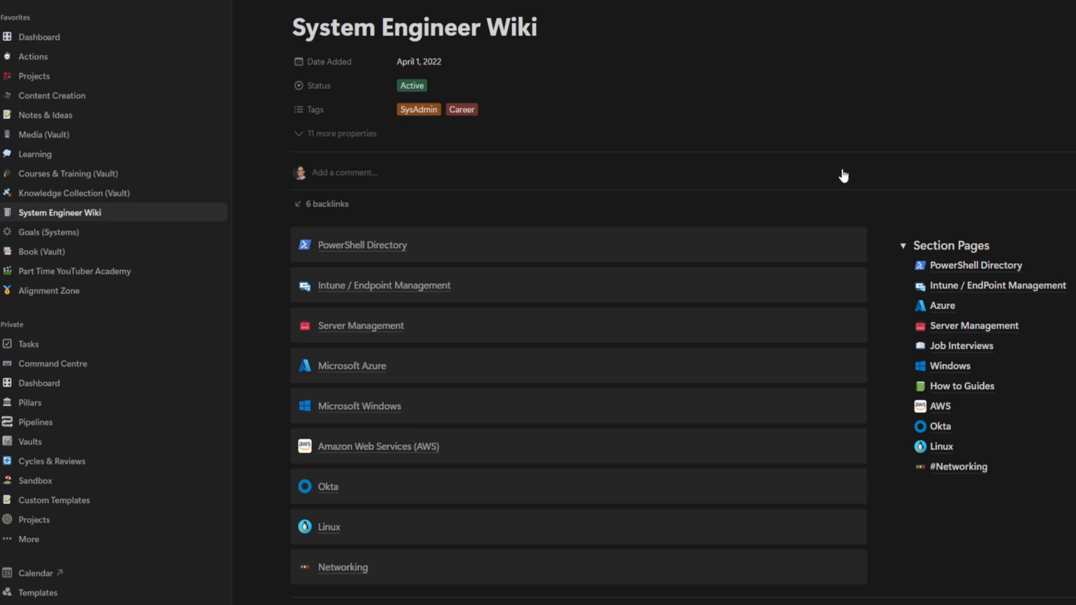
pyautogui.click(903, 246)
pyautogui.click(904, 247)
pyautogui.moveTo(389, 256)
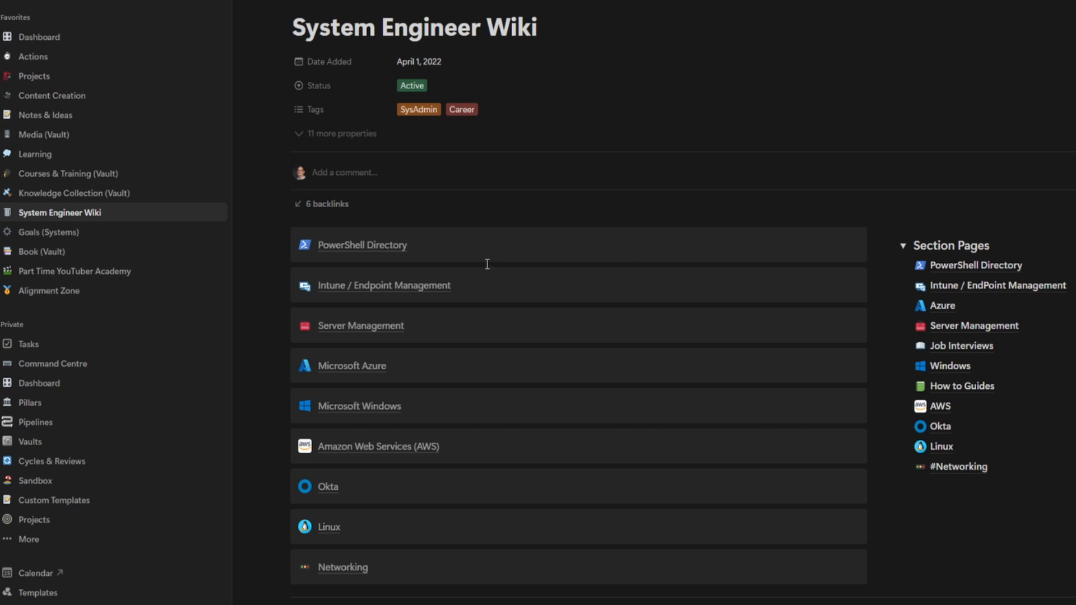
pyautogui.click(362, 246)
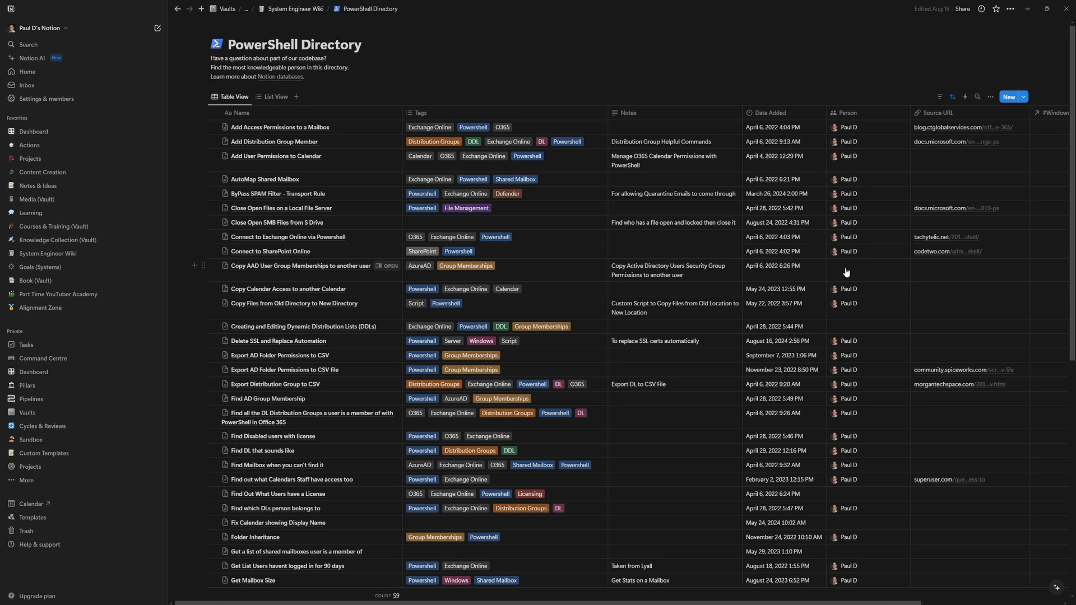
# Search the PowerShell Directory for bypass and open the ByPass SPAM Filter - Transport Rule entry beside the table
pyautogui.click(977, 96)
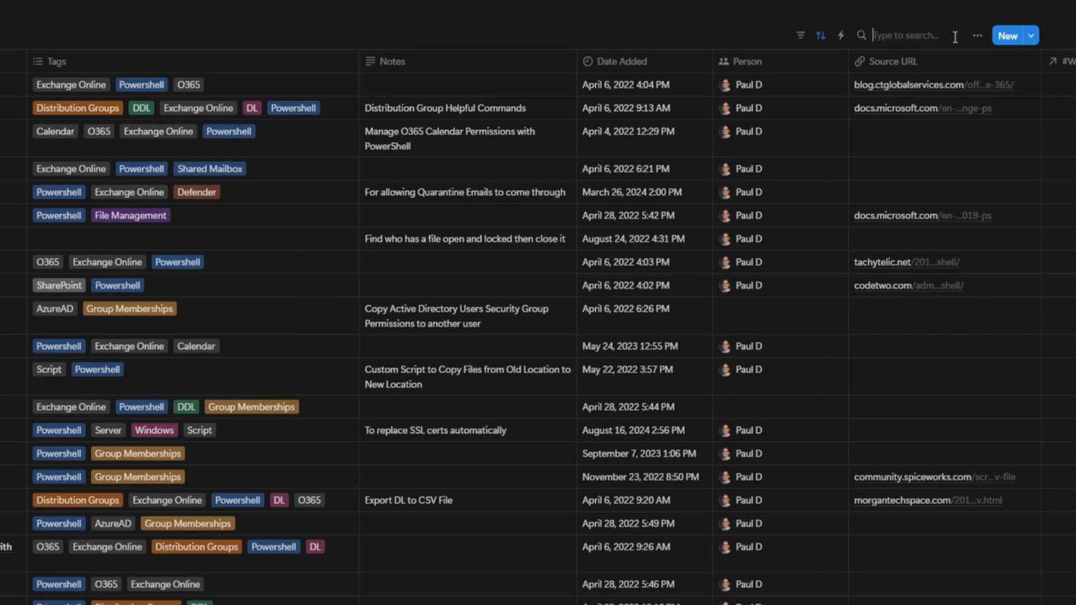
pyautogui.write('bypass')
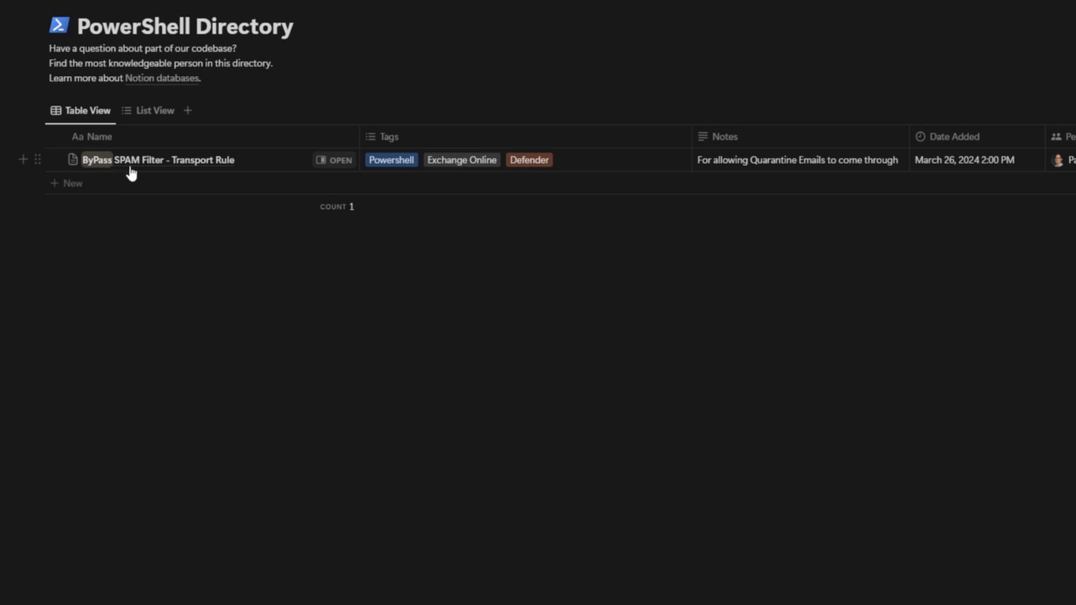
pyautogui.click(330, 163)
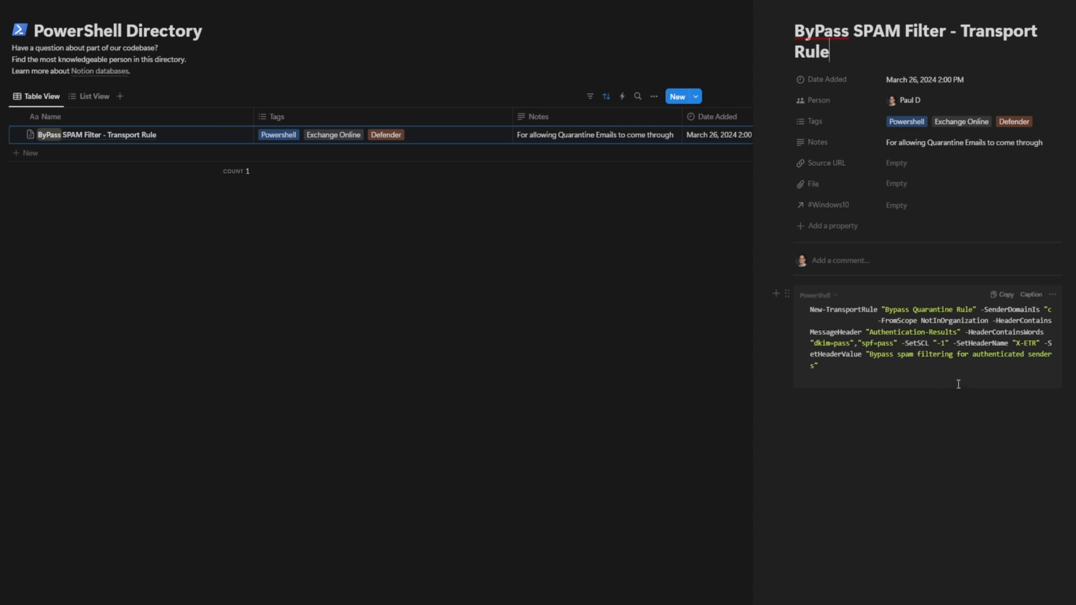
# Select the entire script in the PowerShell code block of the ByPass SPAM Filter - Transport Rule entry
pyautogui.moveTo(958, 384); pyautogui.dragTo(772, 296)
pyautogui.click(854, 364)
pyautogui.hotkey('ctrl', 'a')
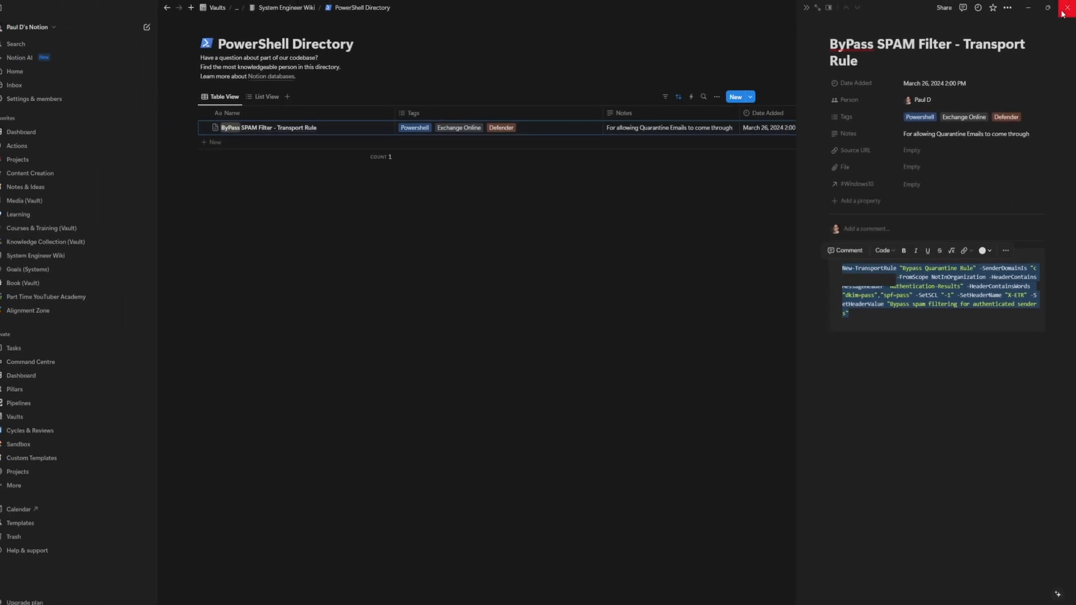
# Close the entry's side view and return to the unfiltered PowerShell Directory with its search field ready
pyautogui.click(808, 9)
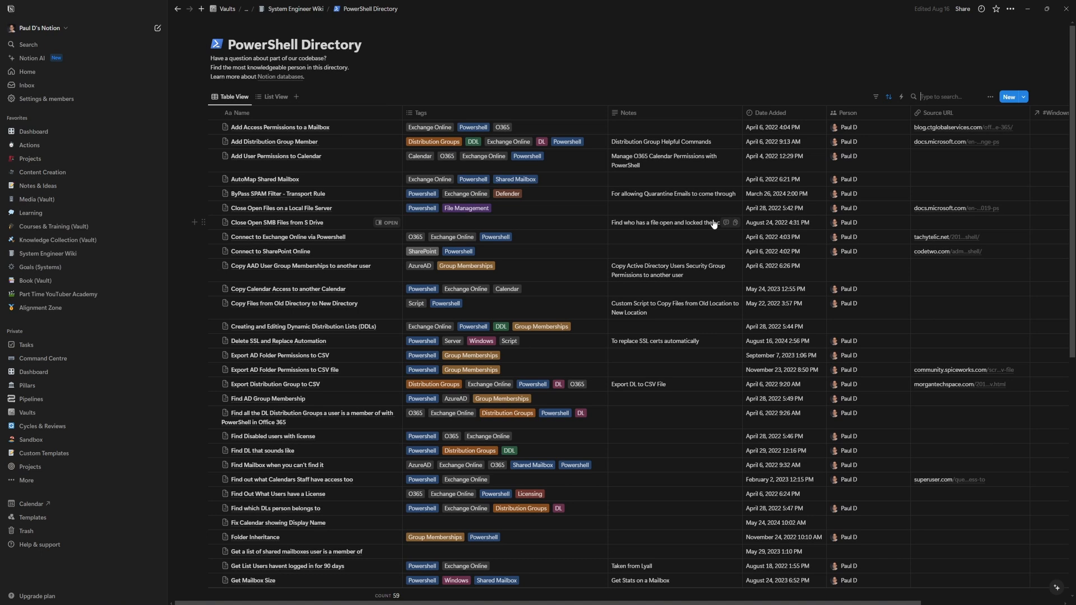
pyautogui.click(930, 97)
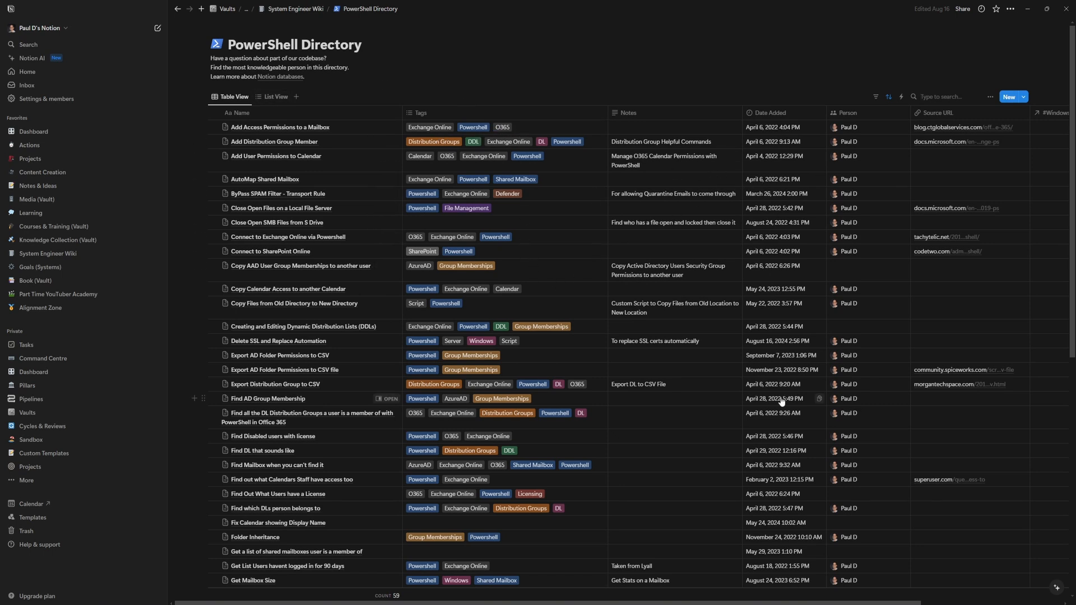
pyautogui.click(960, 100)
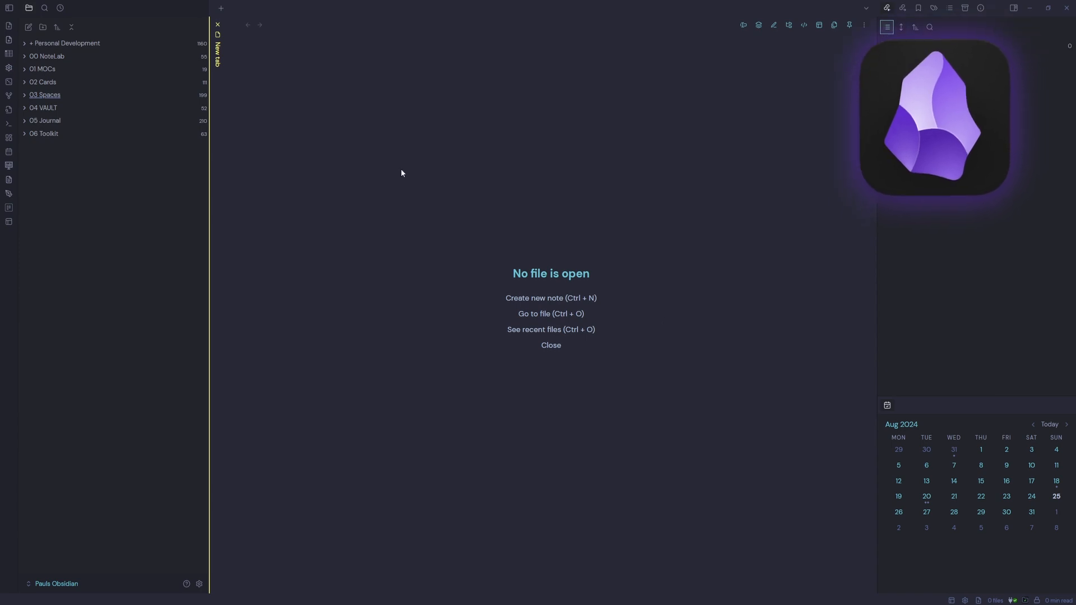
# Switch to Obsidian, open the System Engineer Wiki note in the 01 MOCs folder and display it in source mode
pyautogui.click(50, 69)
pyautogui.click(67, 282)
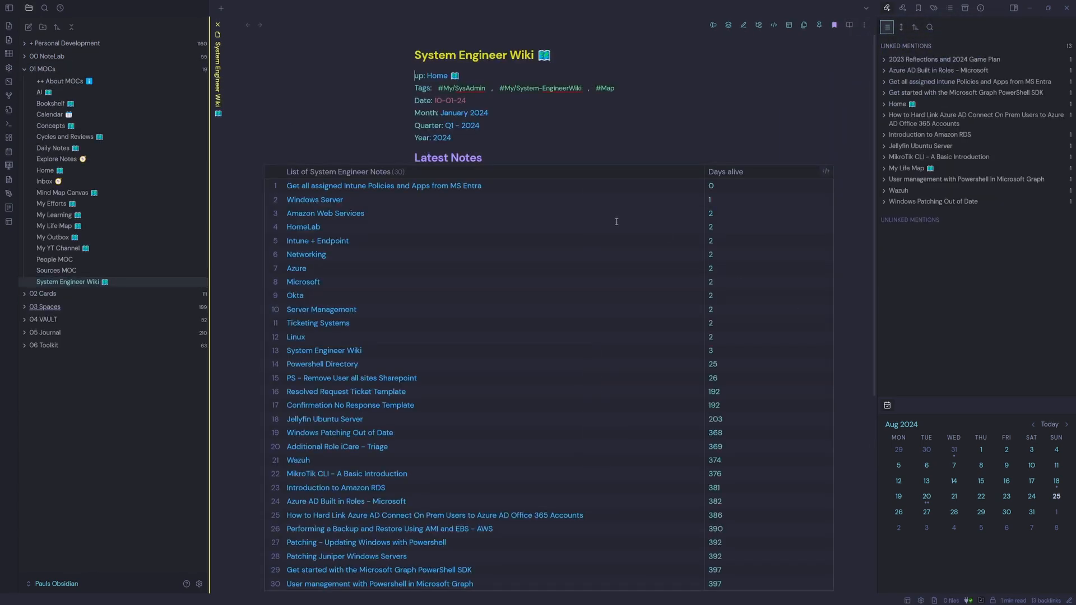
pyautogui.click(773, 25)
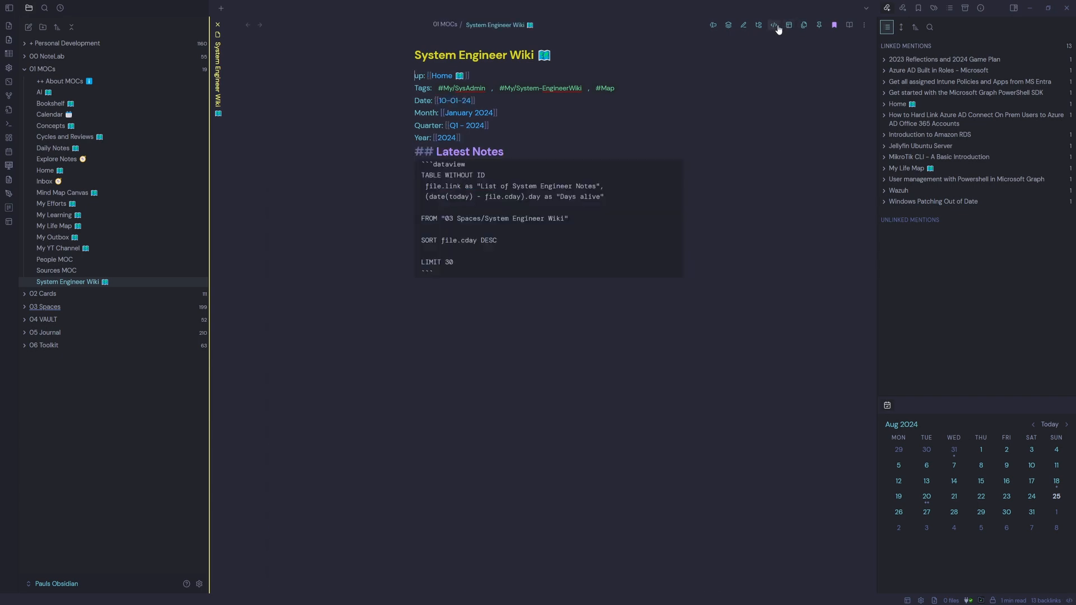
# Examine the Latest Notes dataview query, covering its note list column title and the FROM folder path
pyautogui.click(534, 334)
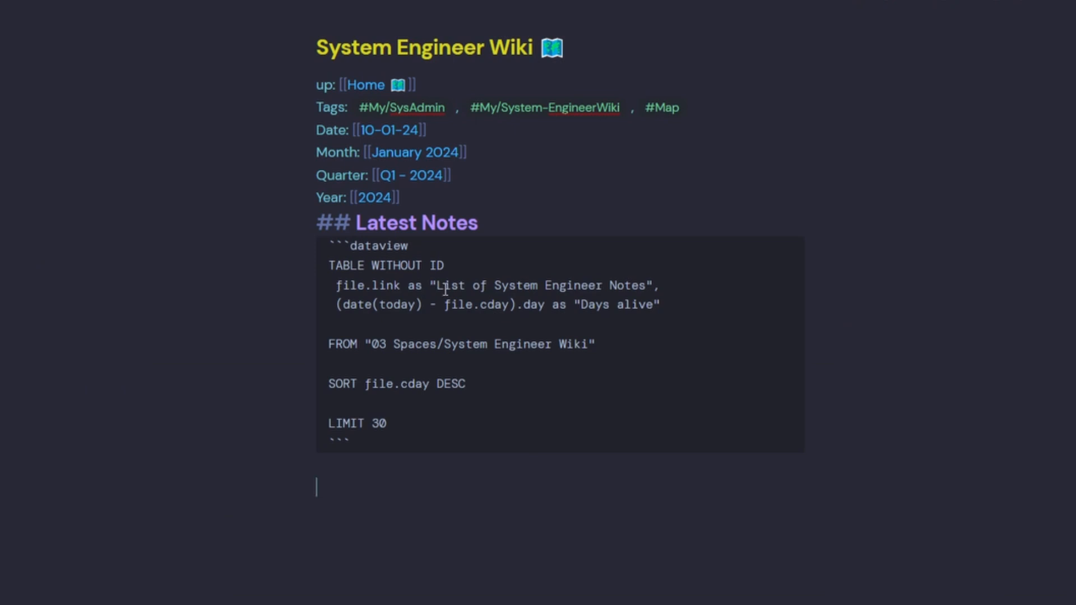
pyautogui.moveTo(646, 289); pyautogui.dragTo(440, 292)
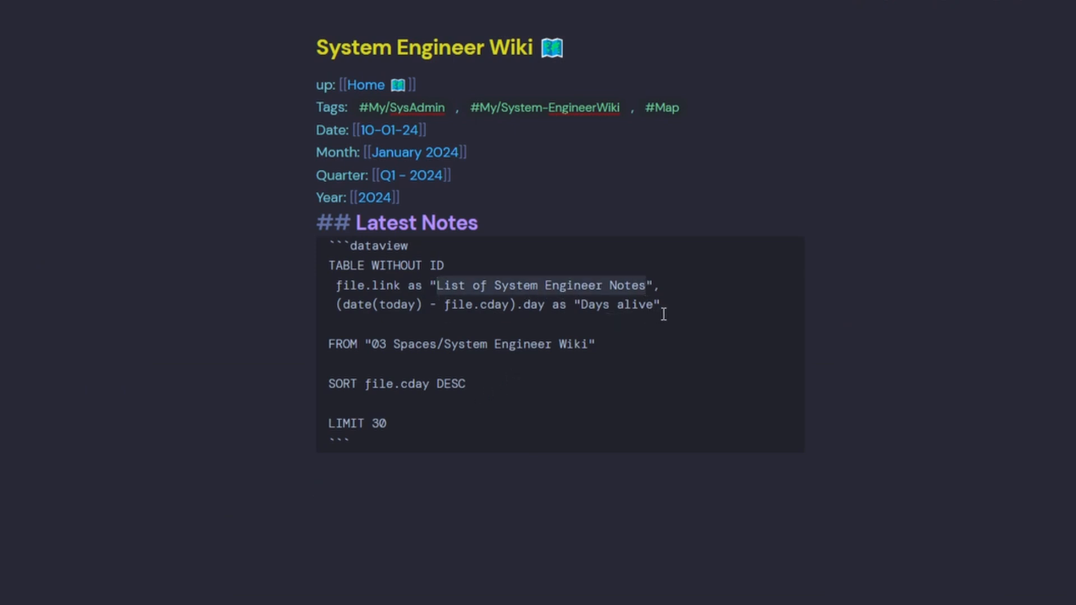
pyautogui.tripleClick(635, 342)
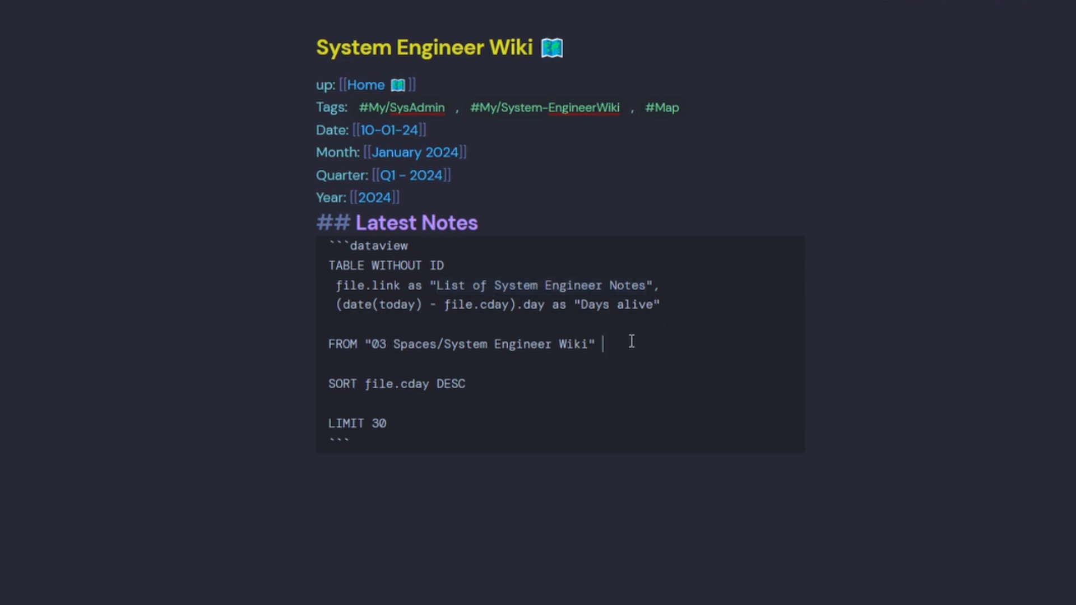
pyautogui.click(372, 346)
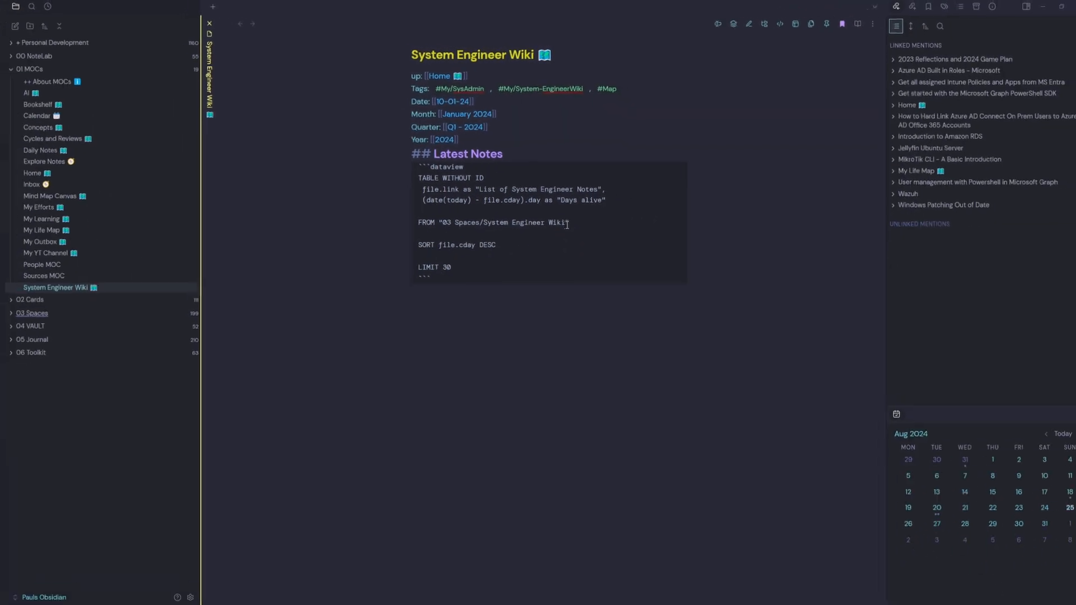
# Expand the 03 Spaces folder and its System Engineer Wiki subfolder to view the topic folders
pyautogui.click(25, 295)
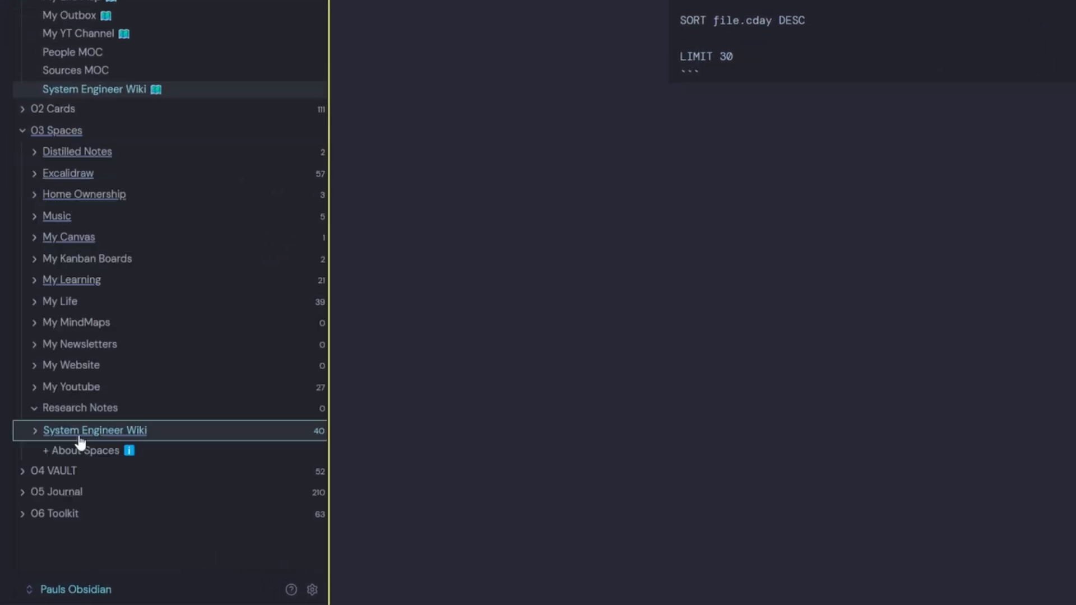
pyautogui.click(37, 433)
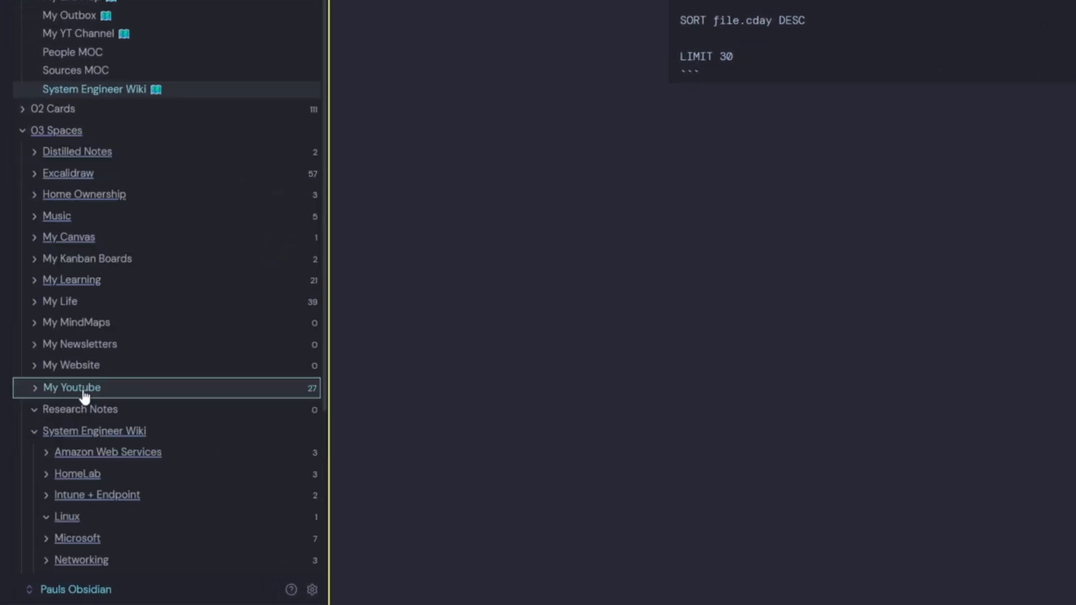
pyautogui.scroll(-4, 145, 351)
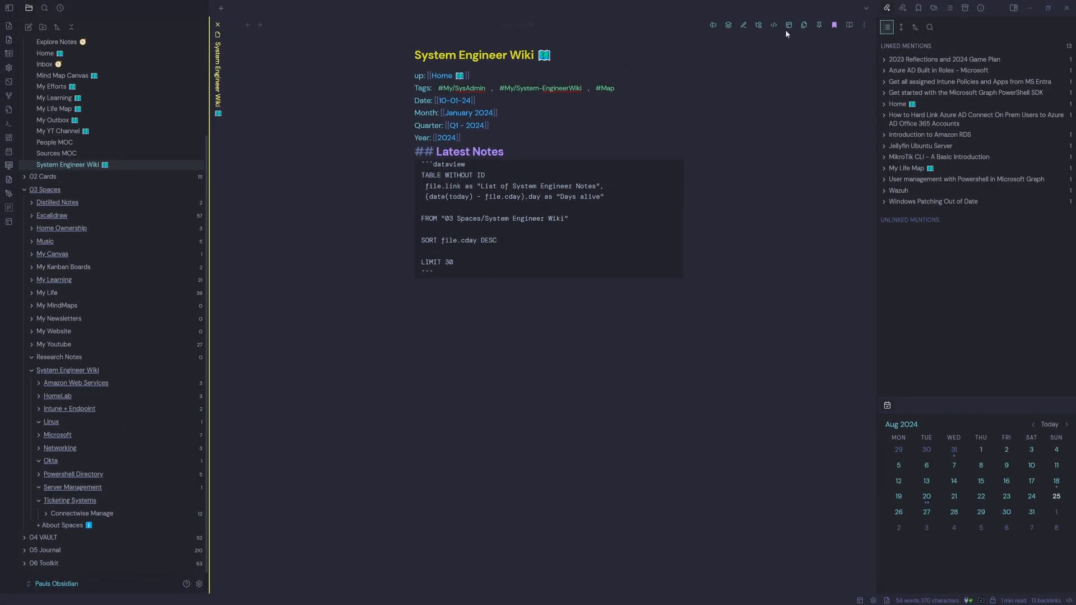
# Return the System Engineer Wiki note to its rendered view and search the vault's notes for bypass
pyautogui.click(774, 26)
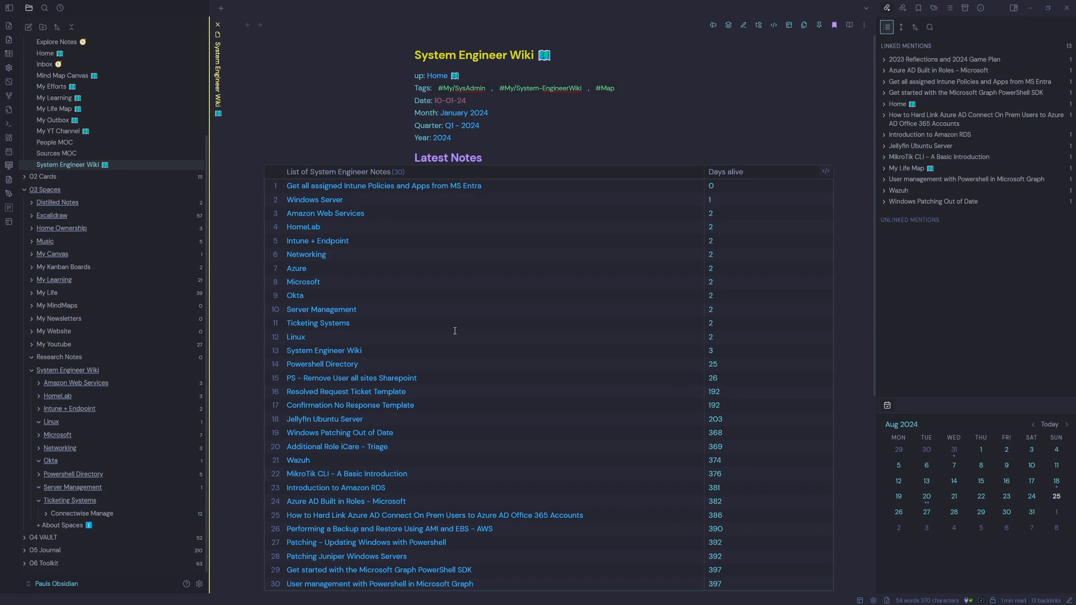
pyautogui.hotkey('ctrl', 'o')
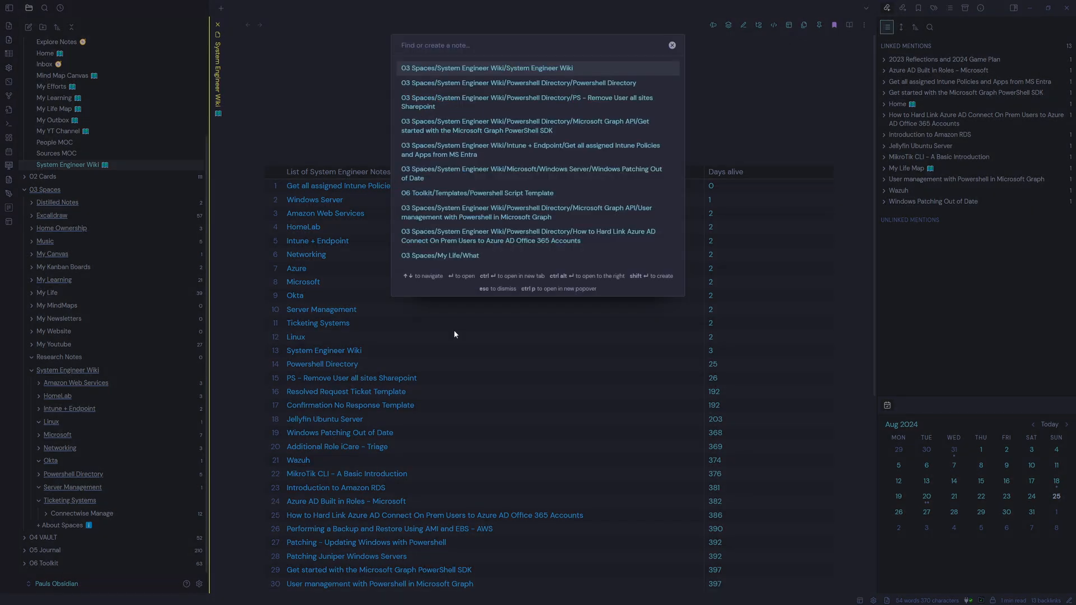
pyautogui.write('bypass')
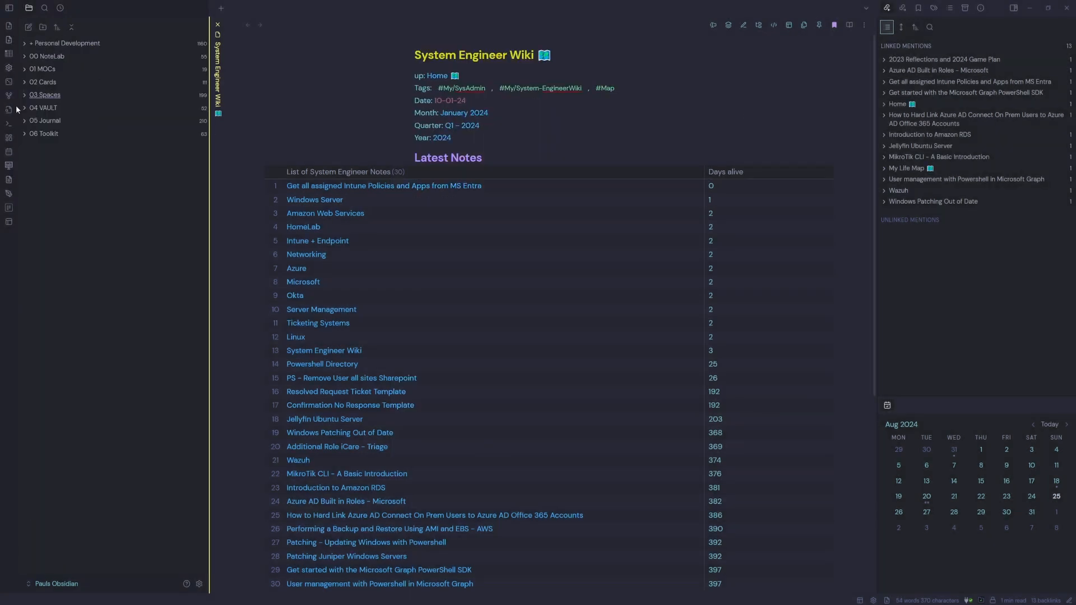
# Expand the 03 Spaces folder, open its System Engineer Wiki folder note, and hide both sidebars
pyautogui.click(23, 97)
pyautogui.click(23, 97)
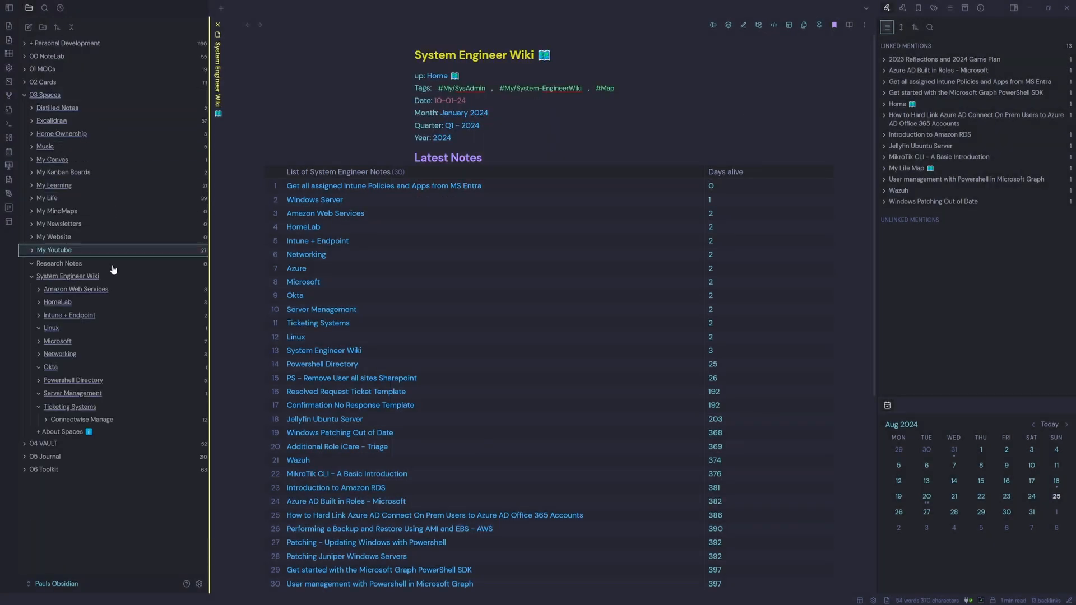
pyautogui.click(81, 277)
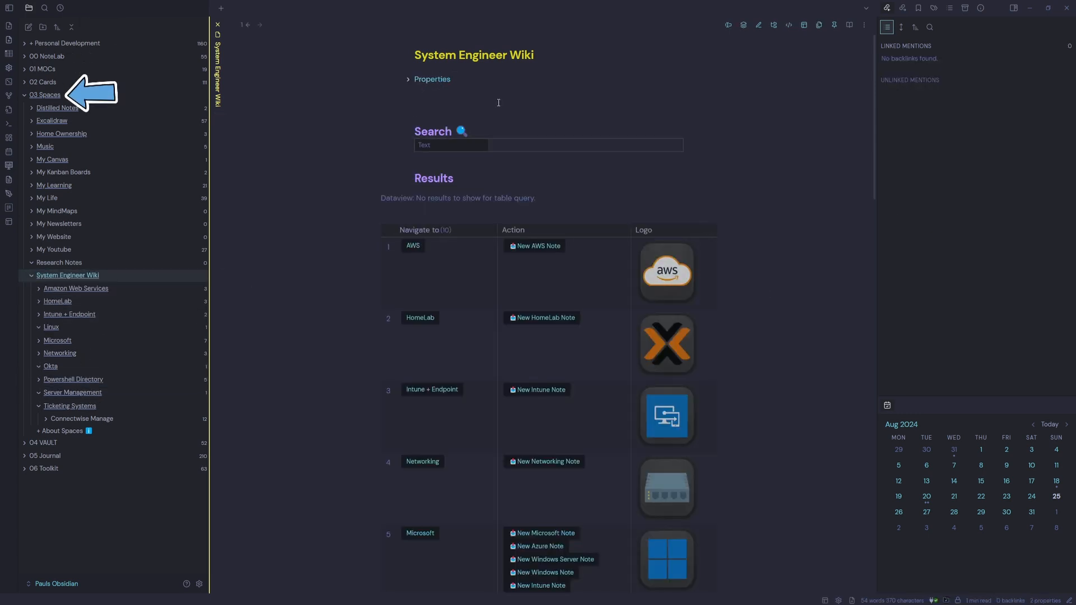
pyautogui.click(9, 8)
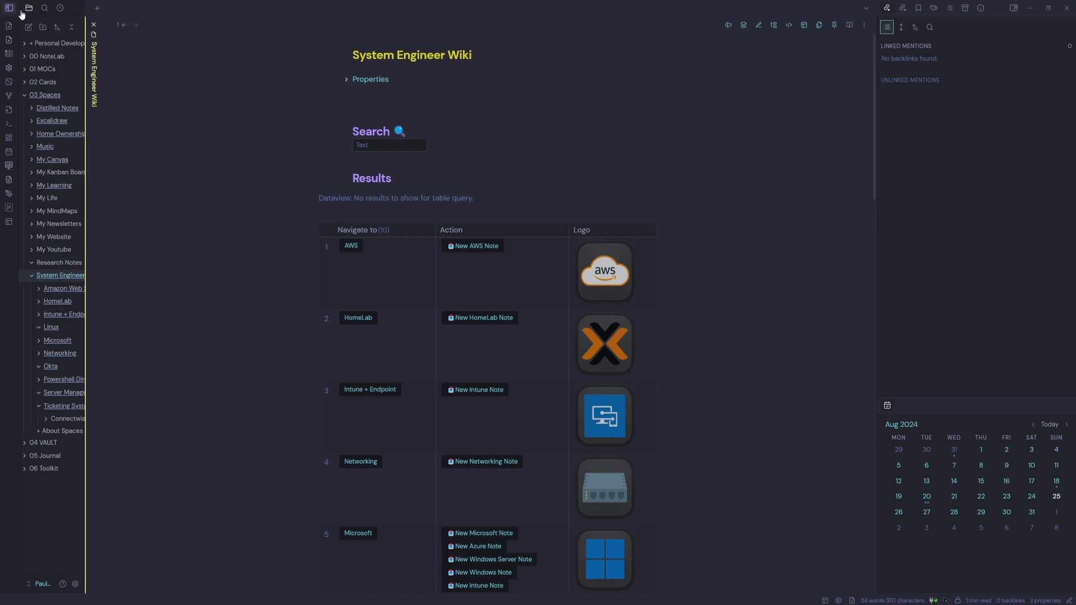
pyautogui.click(1014, 9)
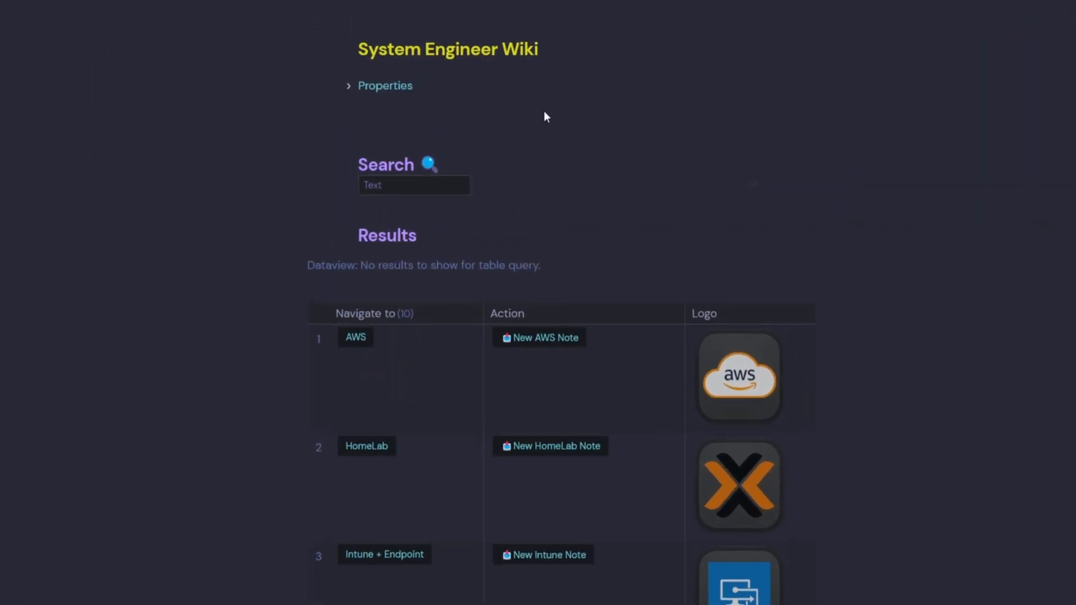
# Look through the wiki's navigation table and open the Powershell Directory page from it
pyautogui.scroll(-3, 861, 452)
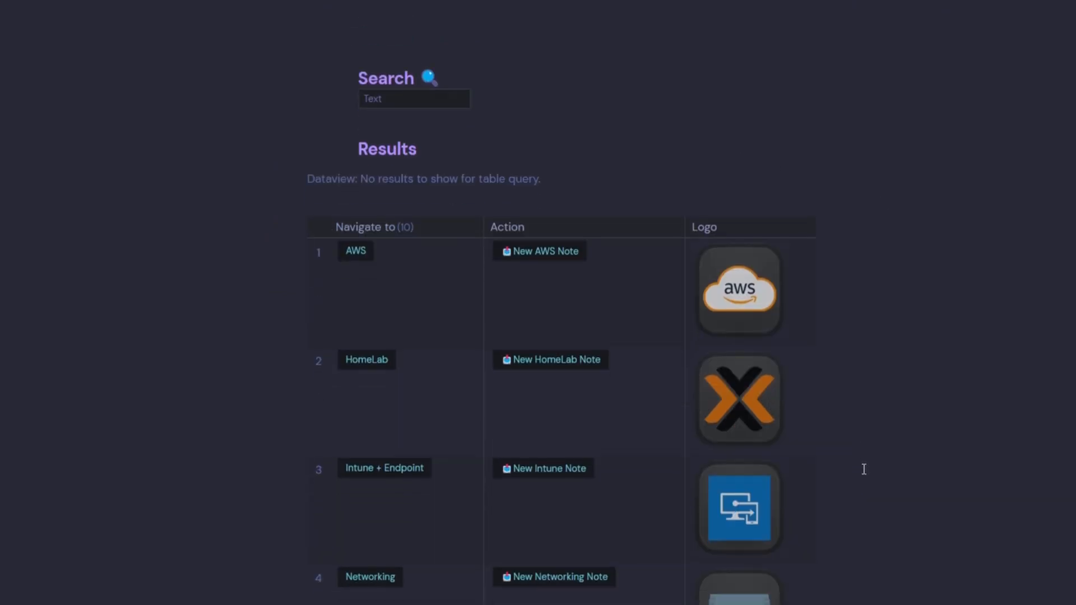
pyautogui.scroll(-4, 864, 469)
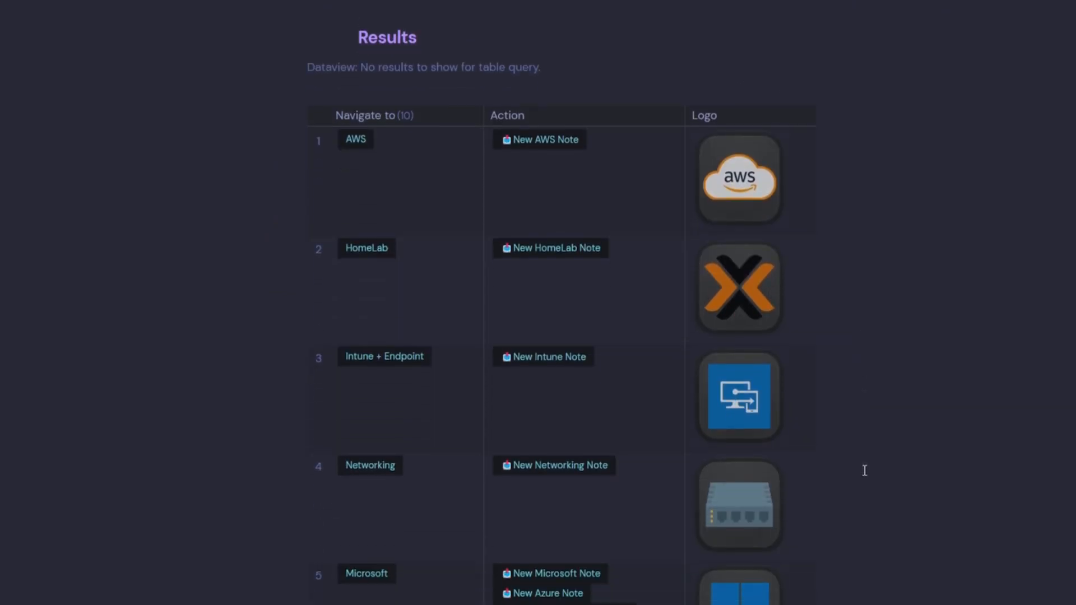
pyautogui.scroll(-15, 865, 471)
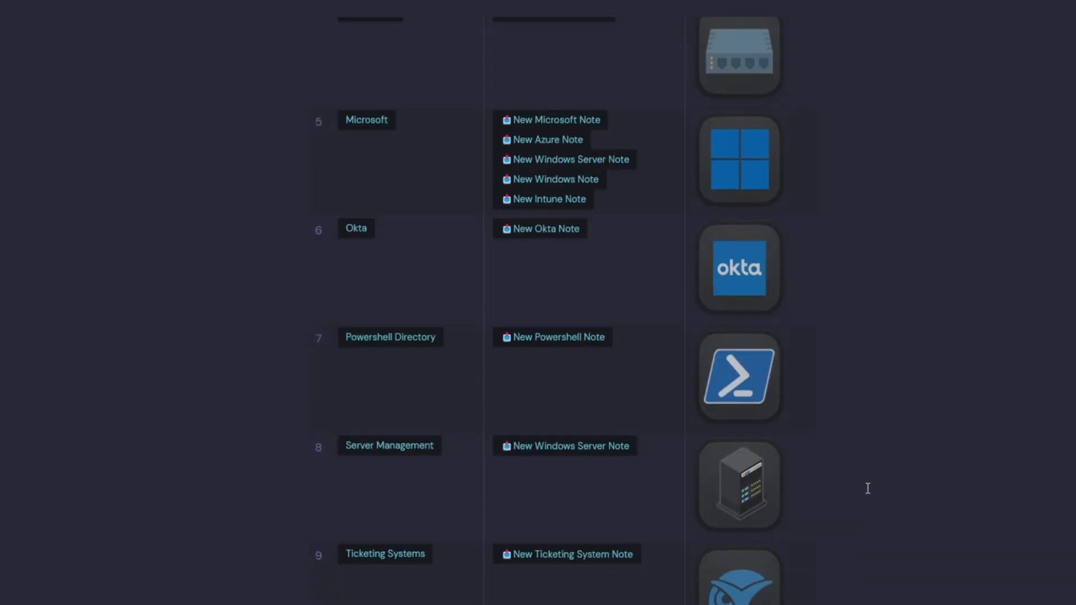
pyautogui.click(415, 336)
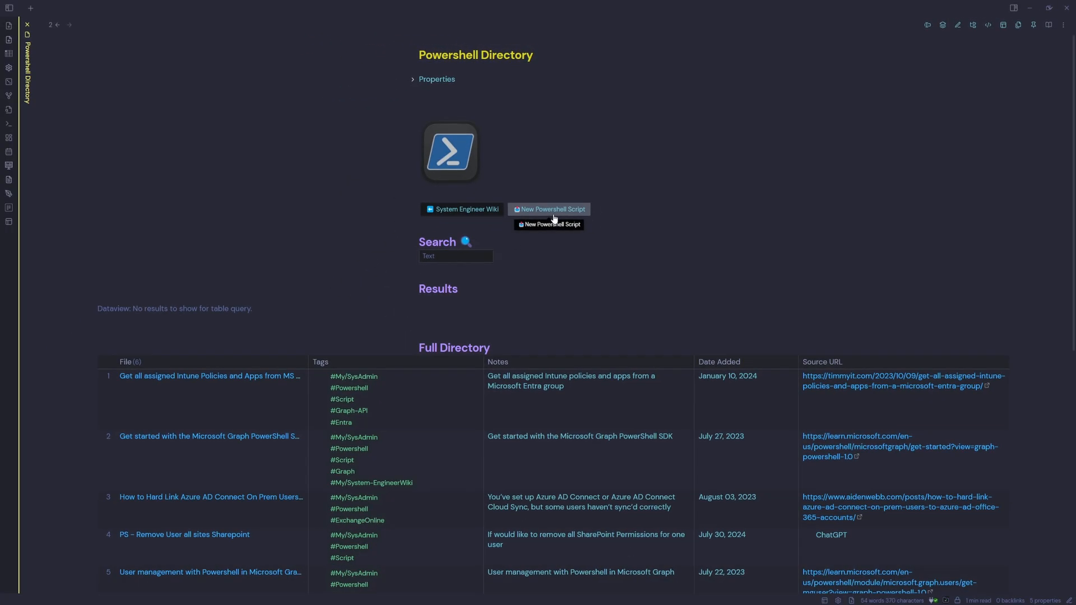
# Create a new Powershell script note named ByPass SPAM Filter - Transport Rule, copying the title from Notion, and set its Date-Added to 25/08/2024
pyautogui.click(554, 213)
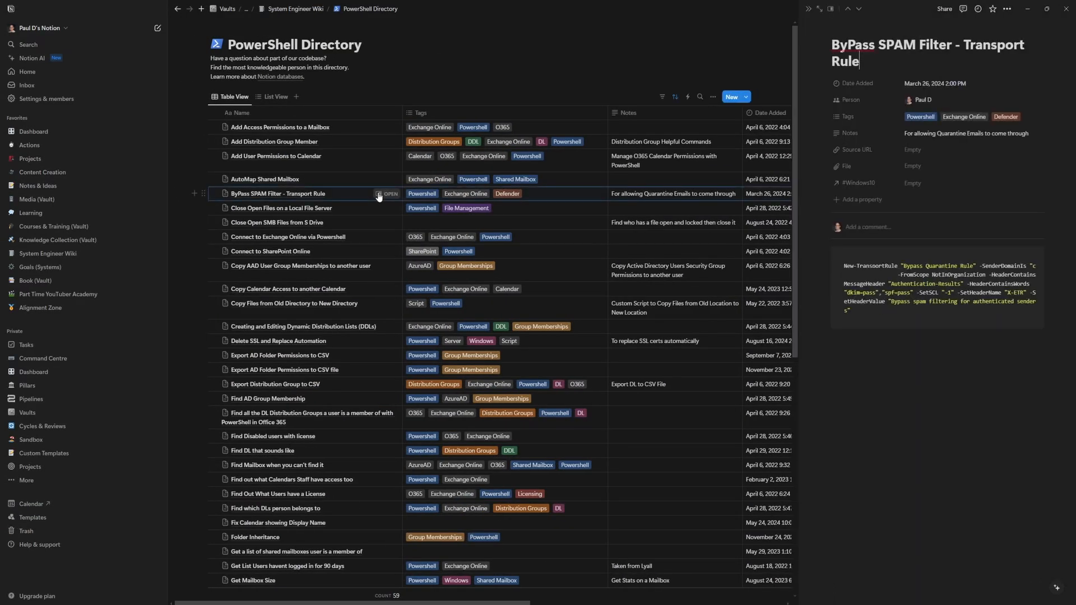
pyautogui.tripleClick(868, 62)
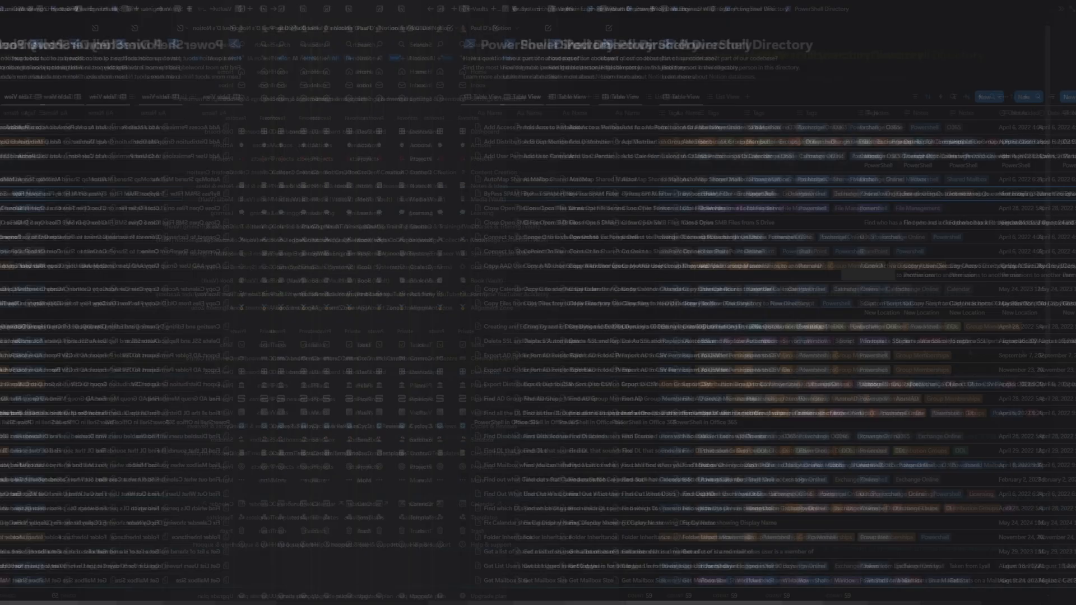
pyautogui.write('ByPass SPAM Filter - Transport Rule')
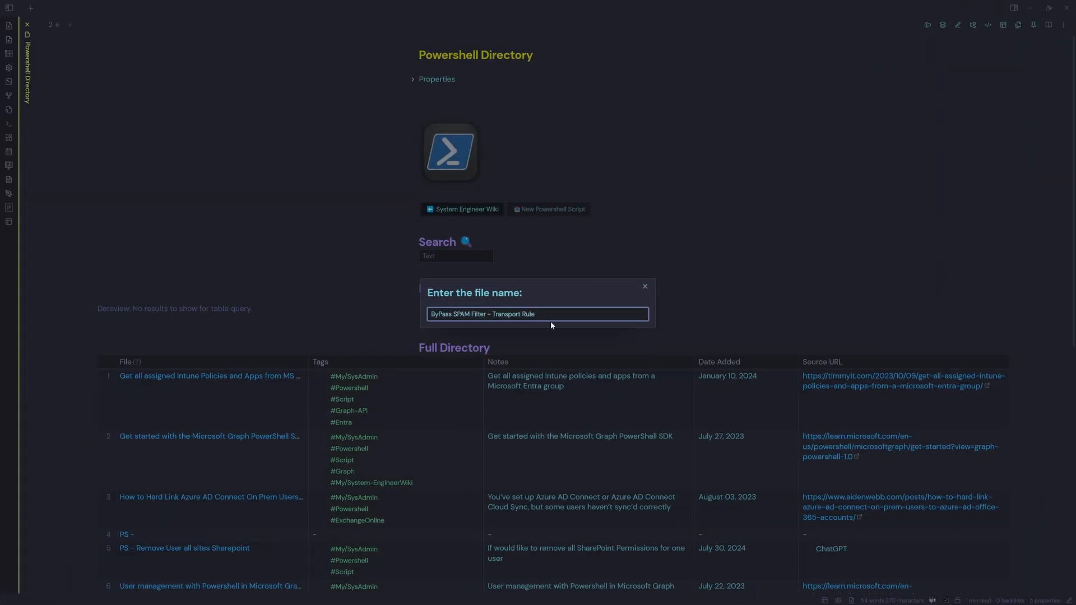
pyautogui.press('Return')
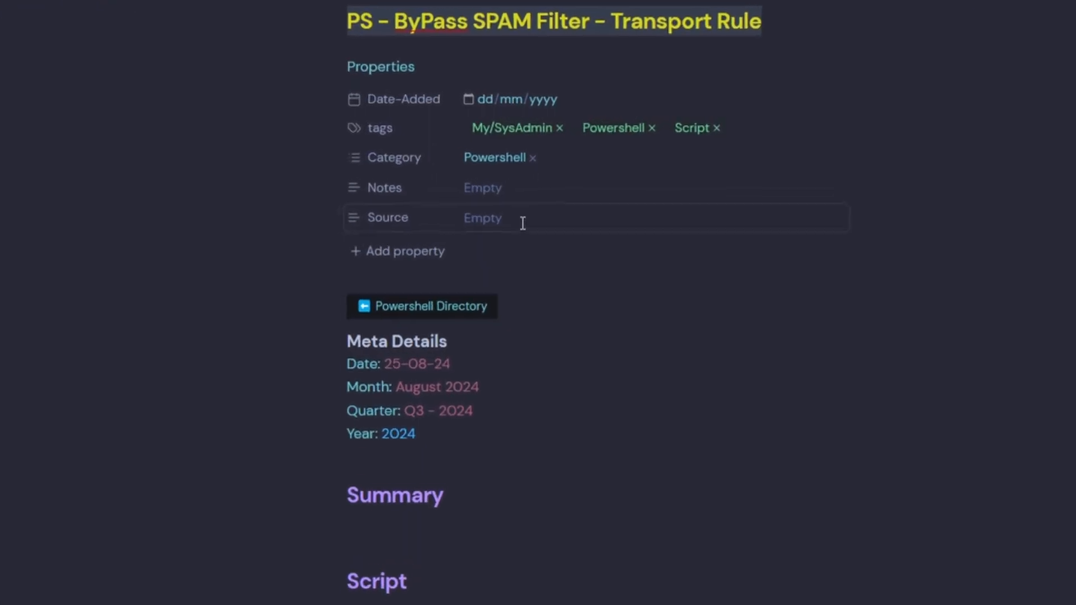
pyautogui.click(465, 100)
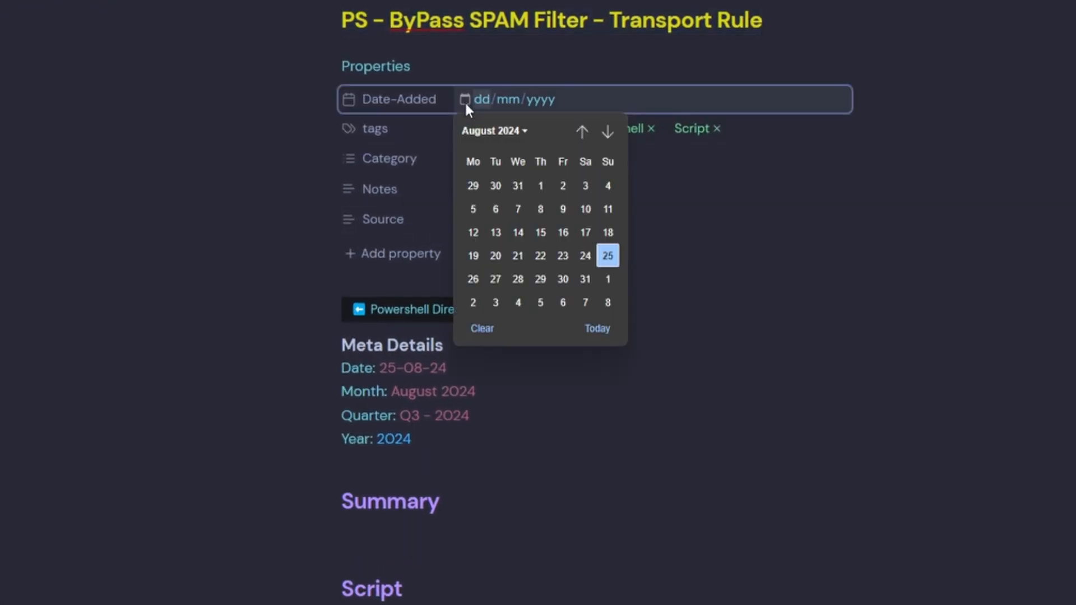
pyautogui.click(608, 257)
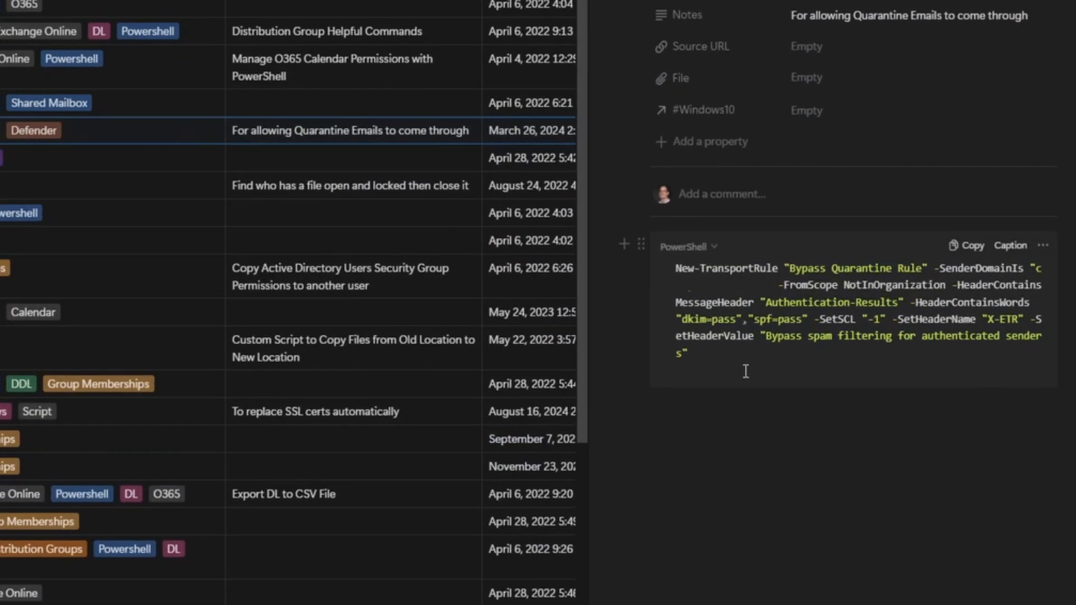
# Copy the New-TransportRule script from the Notion entry into the powershell code block under the note's Script heading
pyautogui.moveTo(746, 371); pyautogui.dragTo(654, 276)
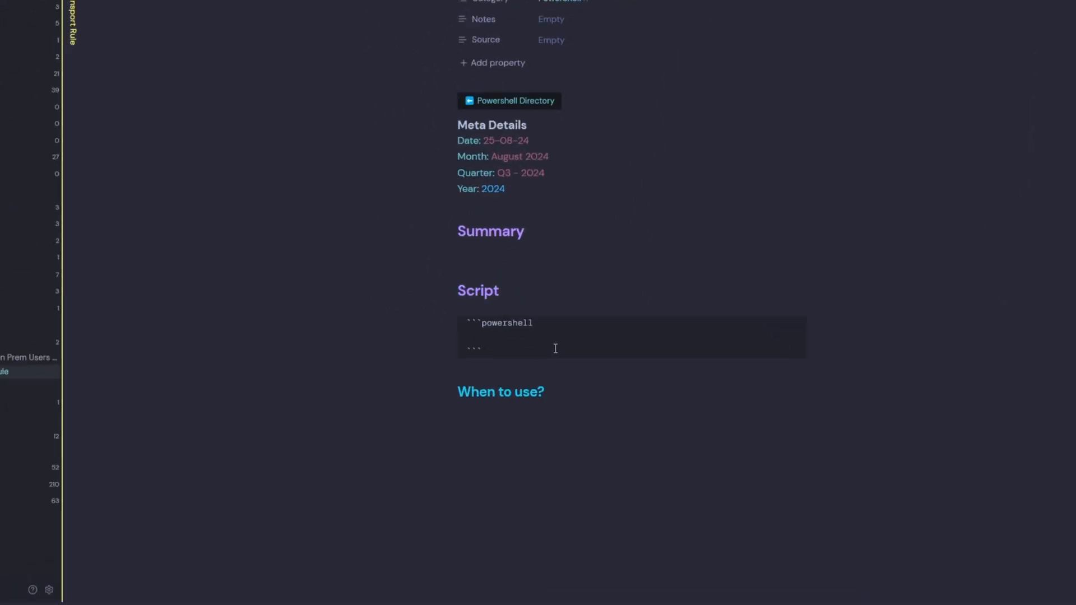
pyautogui.write('New-TransportRule "Bypass Quarantine Rule" -SenderDomainIs "corpcloud.com.au" -FromScope NotInOrganization -HeaderContainsMessageHeader "Authentication-Results" -HeaderContainsWords "dkim=pass","spf=pass" -SetSCL "-1" -SetHeaderName "X-ETR" -SetHeaderValue "Bypass spam filtering for authenticated senders"')
pyautogui.click(711, 493)
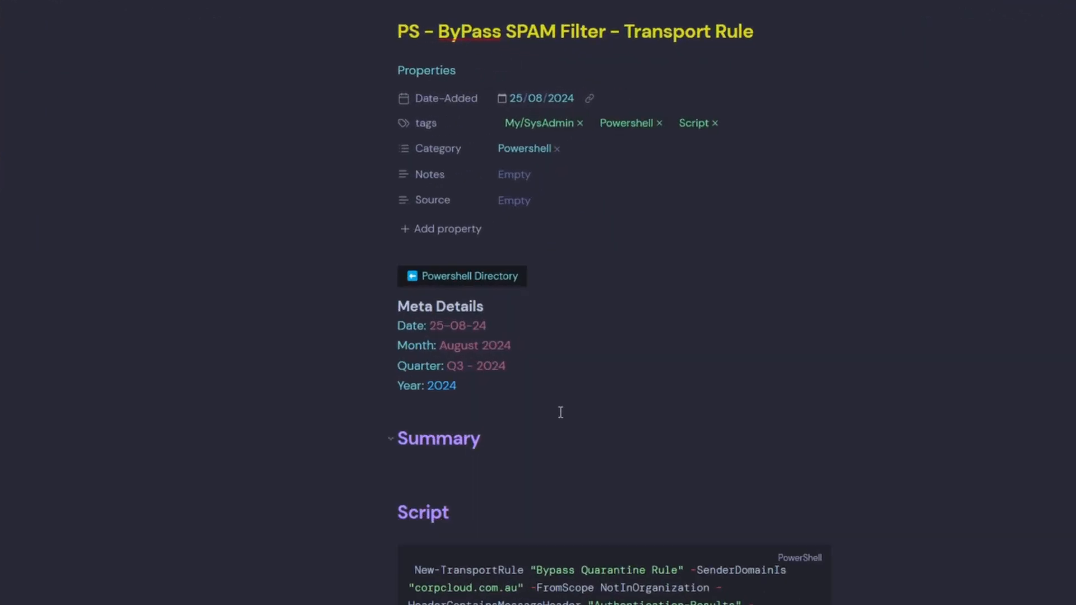
# Set the note's Notes property to "For allowing Quarantine Emails to come through"
pyautogui.click(511, 174)
pyautogui.write('For allowing Quarantine Emails to come through')
pyautogui.click(904, 225)
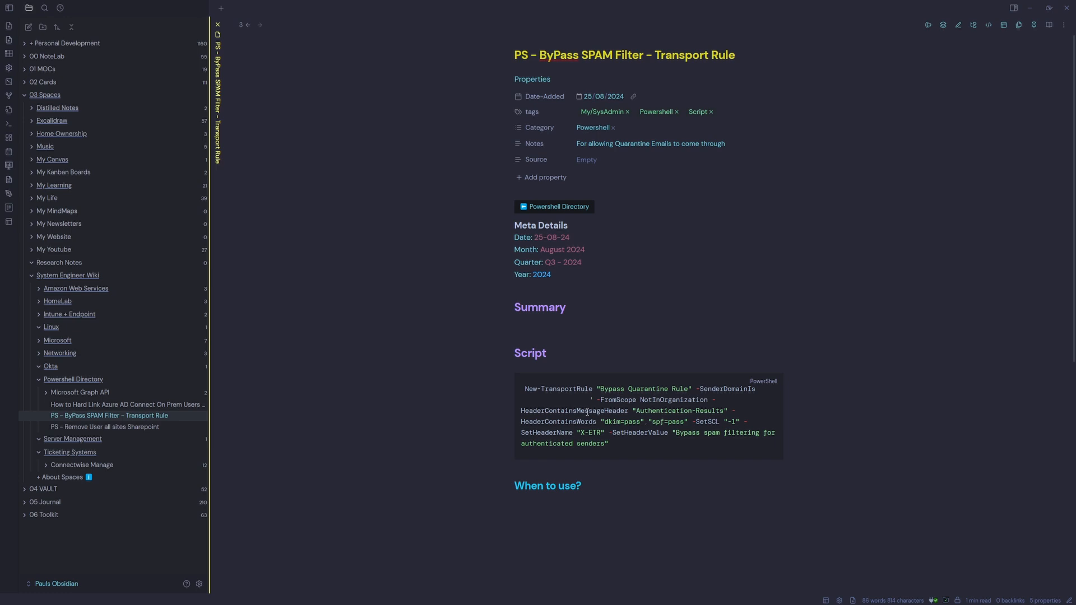
# Add "For allowing Quarantine Emails to come through" under When to use? and Summary, with a blank line below the Summary heading
pyautogui.click(547, 520)
pyautogui.write('For allowing Quarantine Emails to come through')
pyautogui.click(583, 323)
pyautogui.write('For allowing Quarantine Emails to come through')
pyautogui.press('Home')
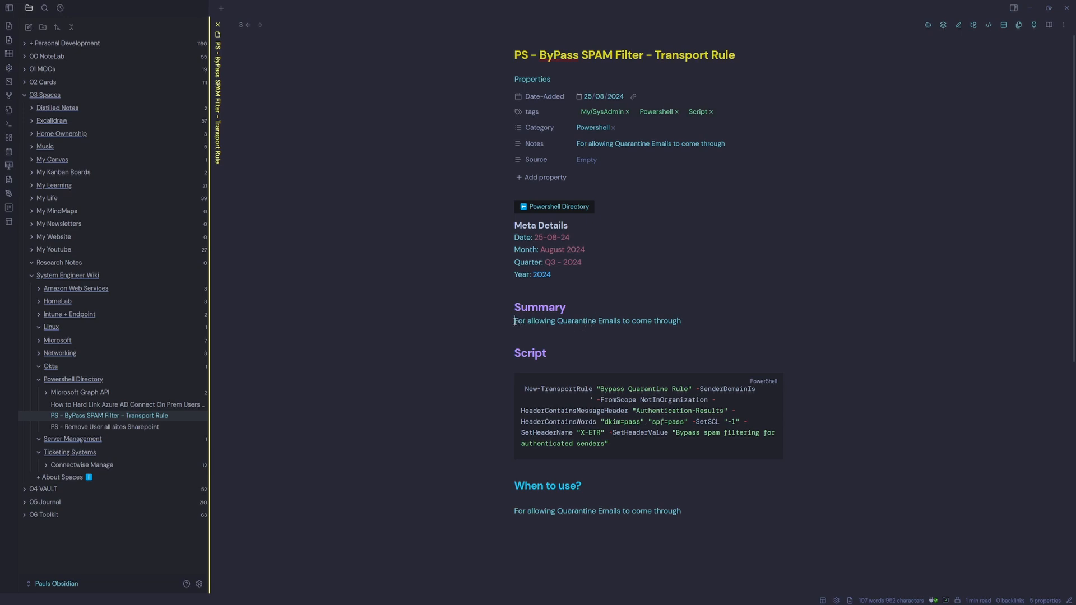
pyautogui.press('Return')
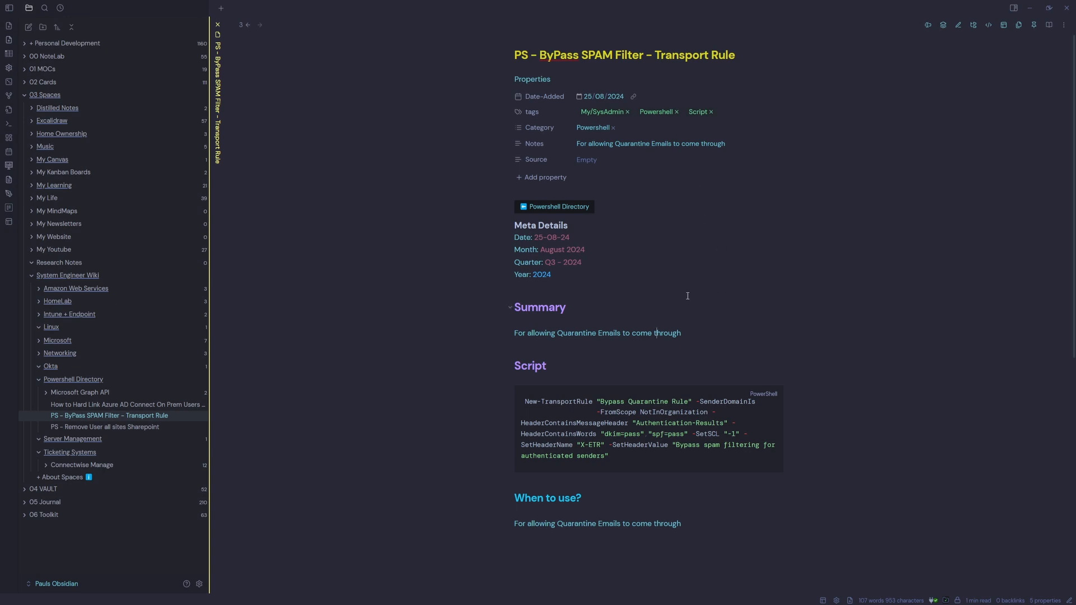
pyautogui.click(620, 414)
pyautogui.click(692, 333)
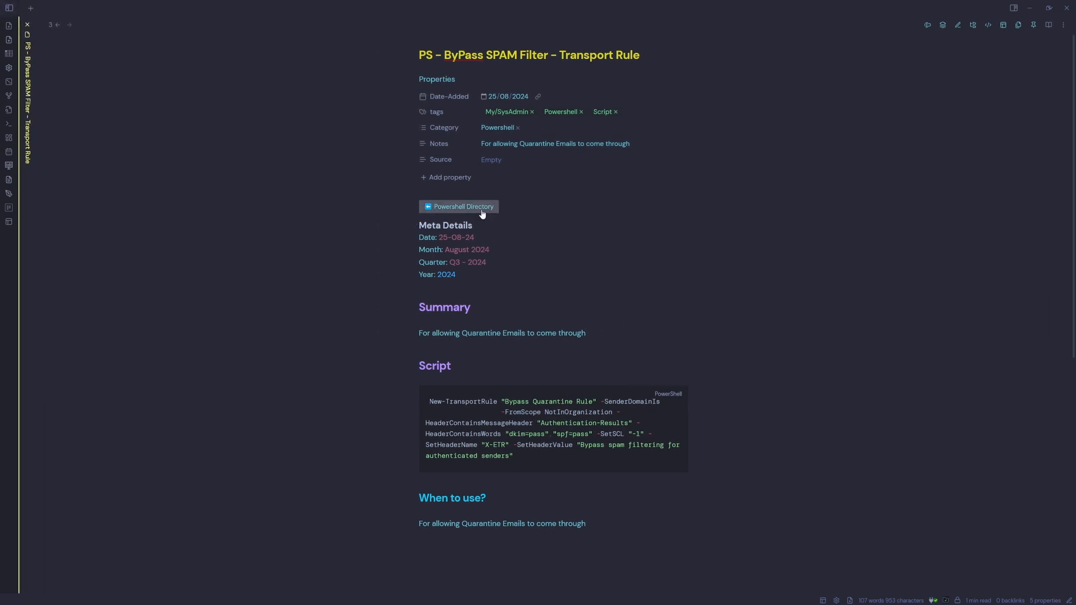
# Return to the Powershell Directory and examine the new note's row in the Full Directory table
pyautogui.click(480, 208)
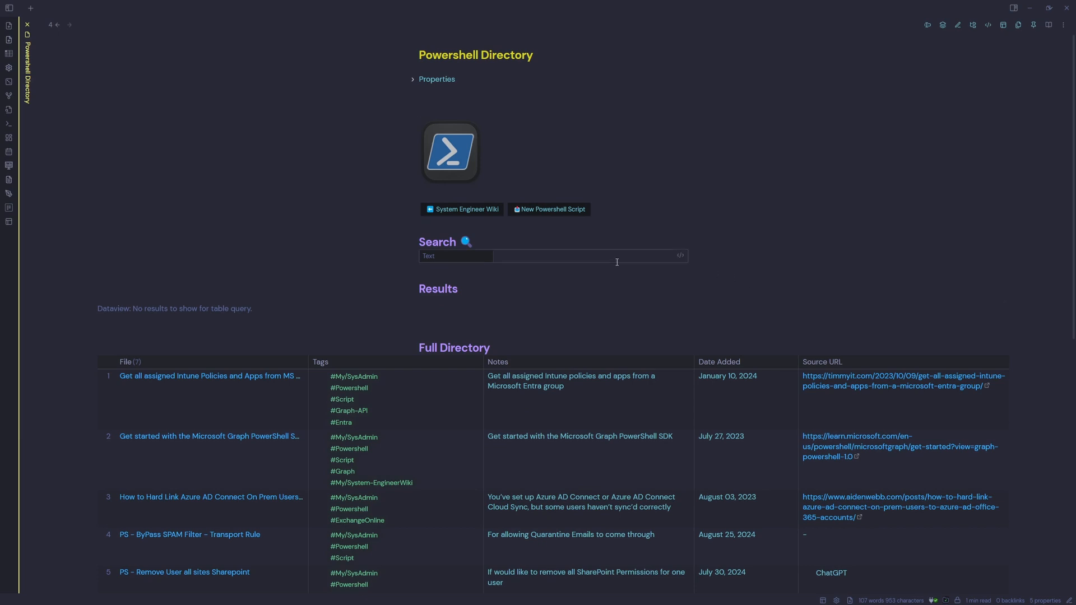
pyautogui.scroll(-3, 470, 362)
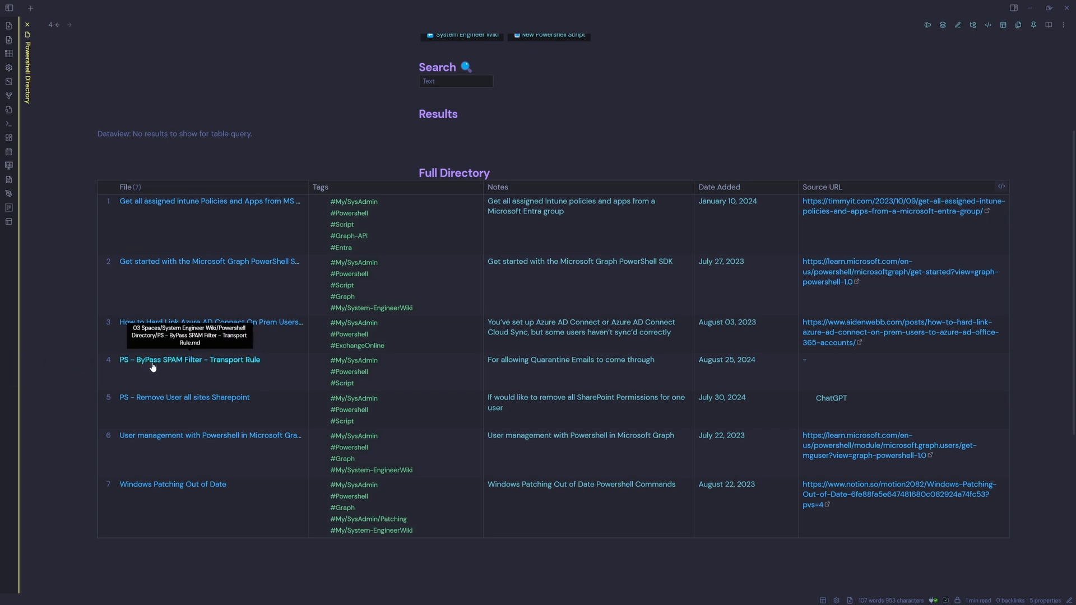
pyautogui.scroll(3, 435, 329)
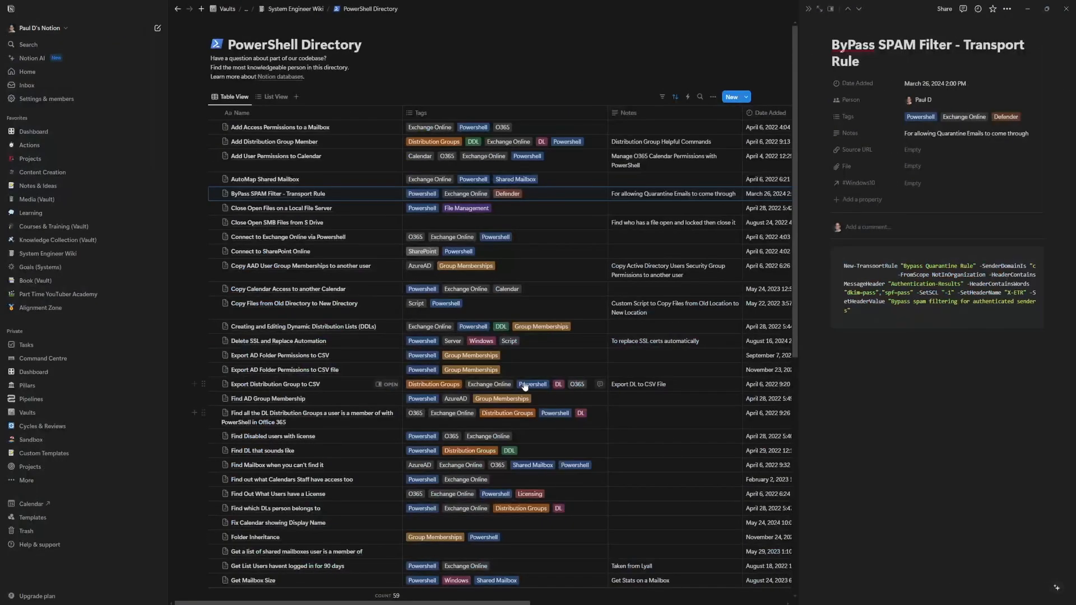
# Switch to Notion and look through the scripts listed in its PowerShell Directory table
pyautogui.scroll(-5, 516, 399)
pyautogui.scroll(-3, 515, 399)
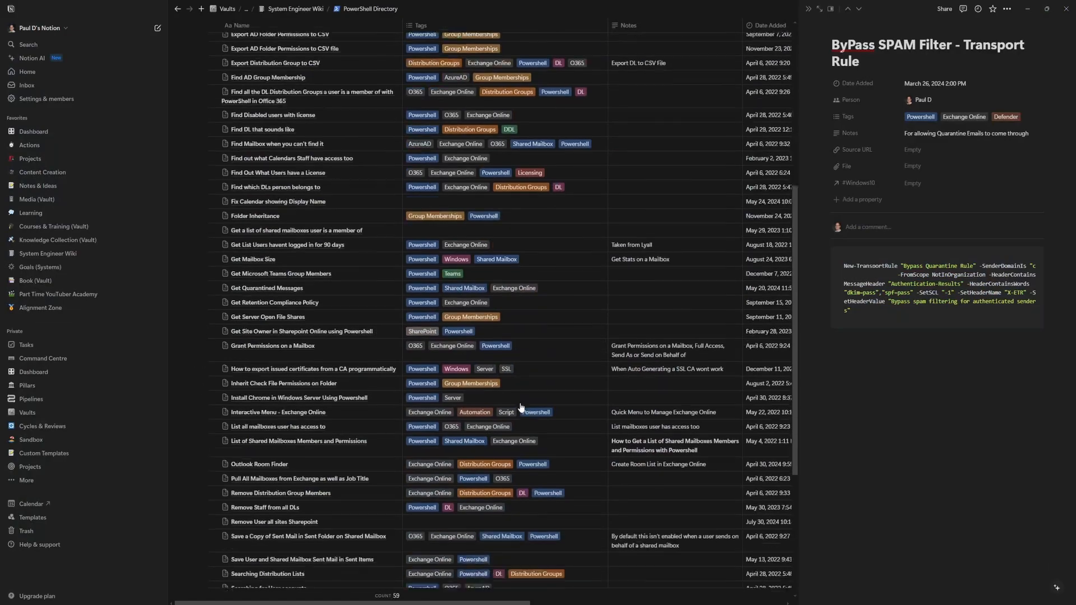
pyautogui.scroll(8, 552, 442)
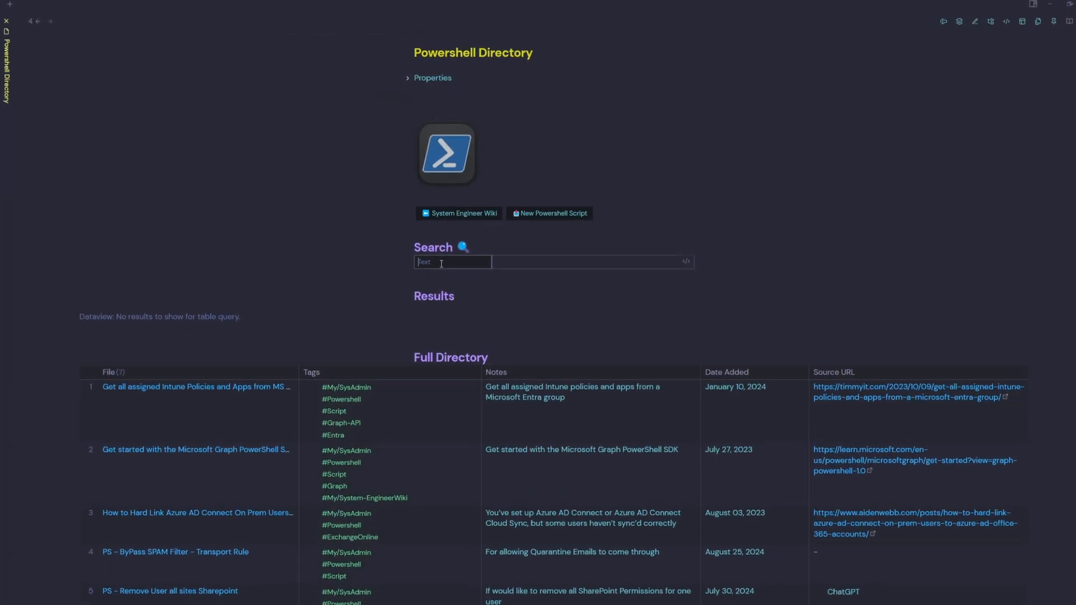
# Search the Obsidian Powershell Directory for bypass and briefly open the ByPass SPAM Filter note in a split pane to select its script
pyautogui.write('bypass')
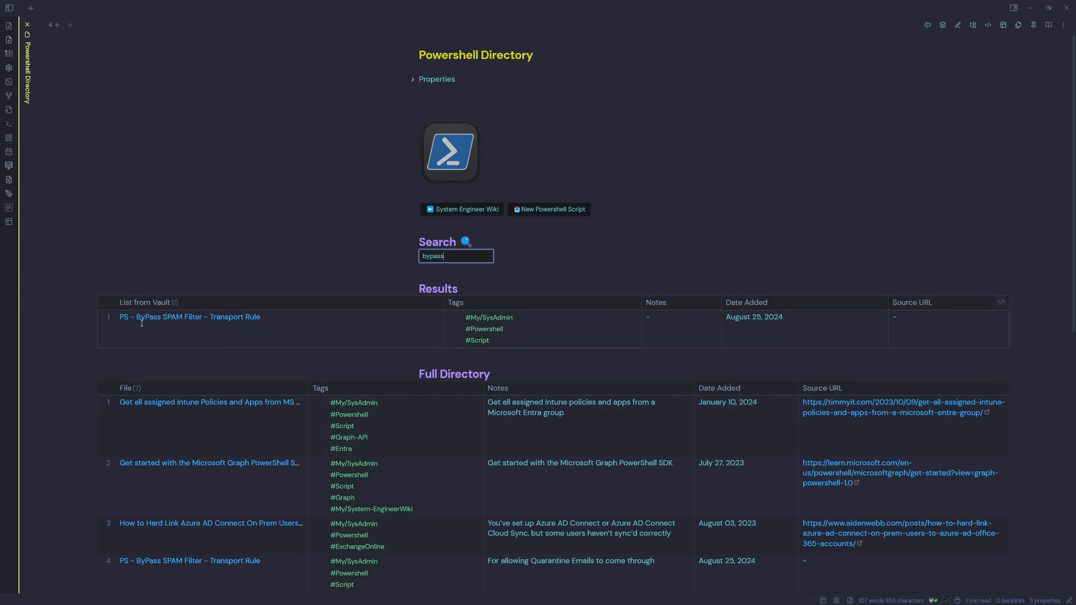
pyautogui.keyDown('ctrl'); pyautogui.keyDown('alt'); pyautogui.click(152, 324); pyautogui.keyUp('alt'); pyautogui.keyUp('ctrl')
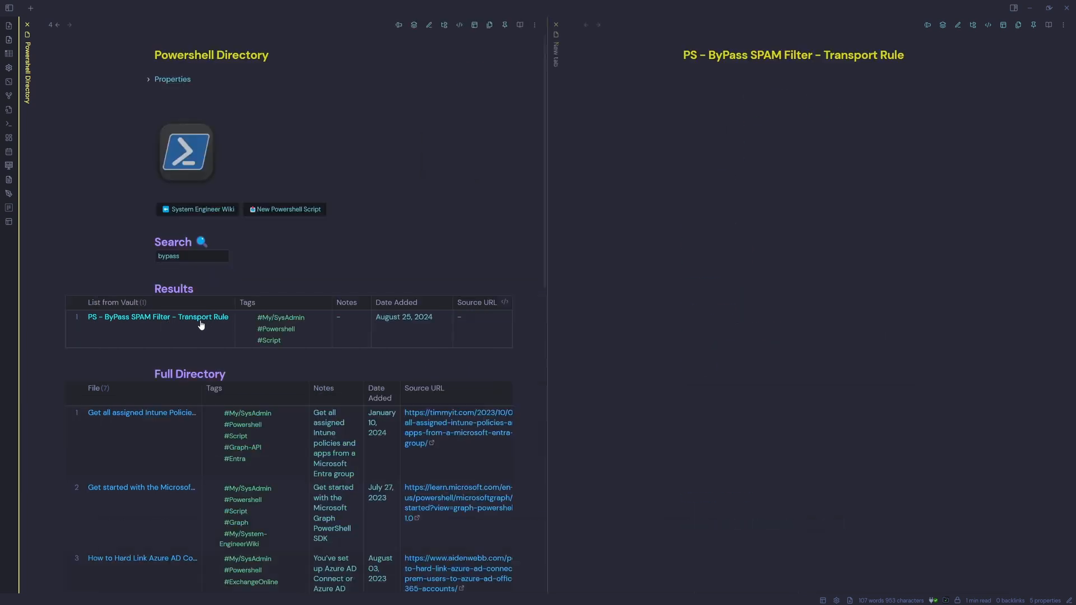
pyautogui.moveTo(807, 478); pyautogui.dragTo(691, 402)
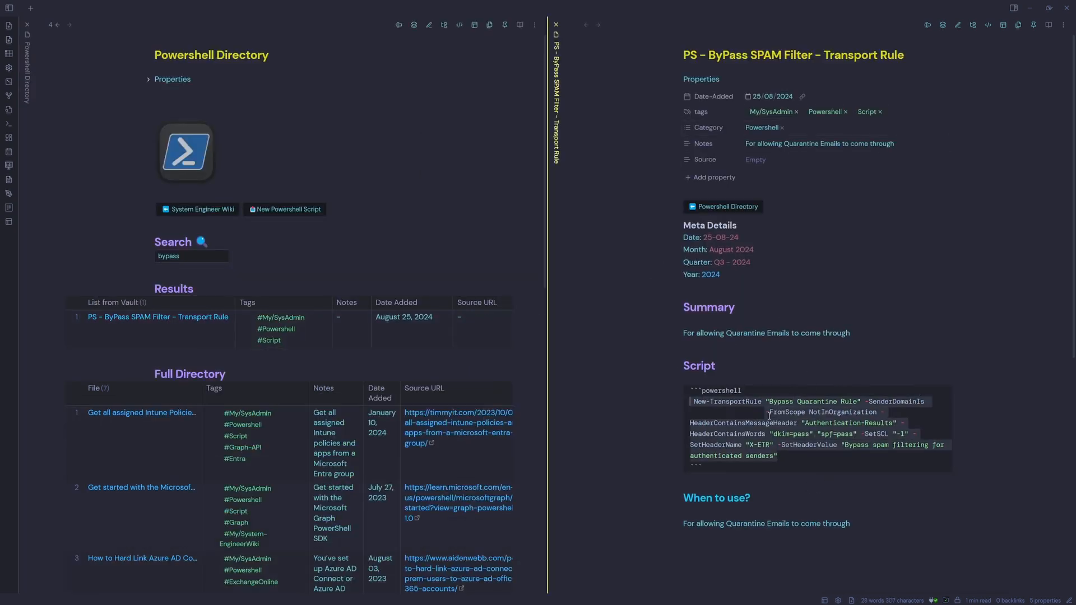
pyautogui.hotkey('ctrl', 'w')
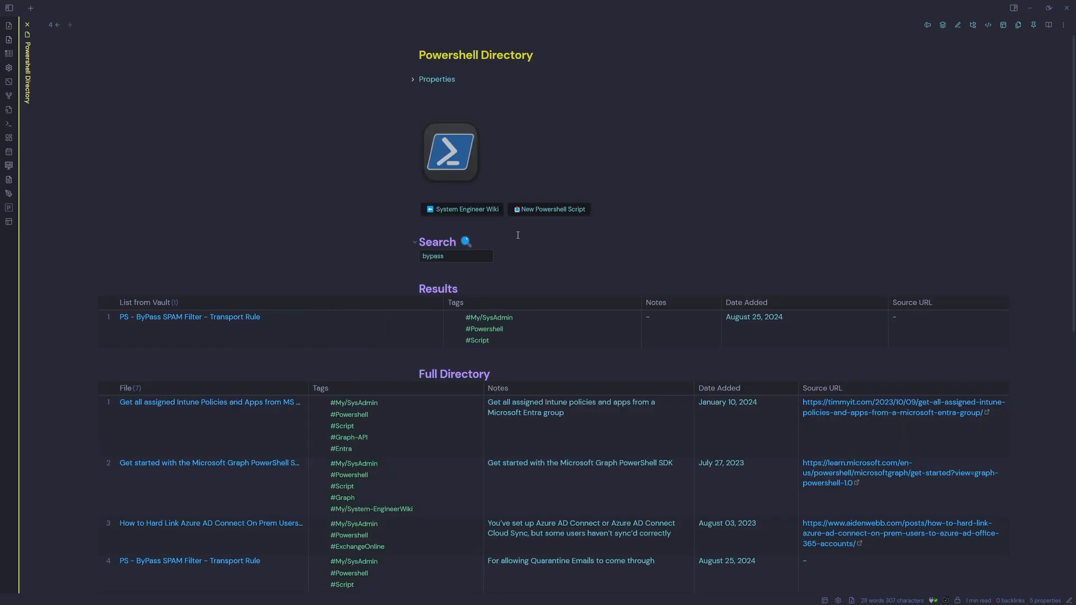
# Go back to the System Engineer Wiki page and open the AWS page from its navigation table
pyautogui.click(471, 217)
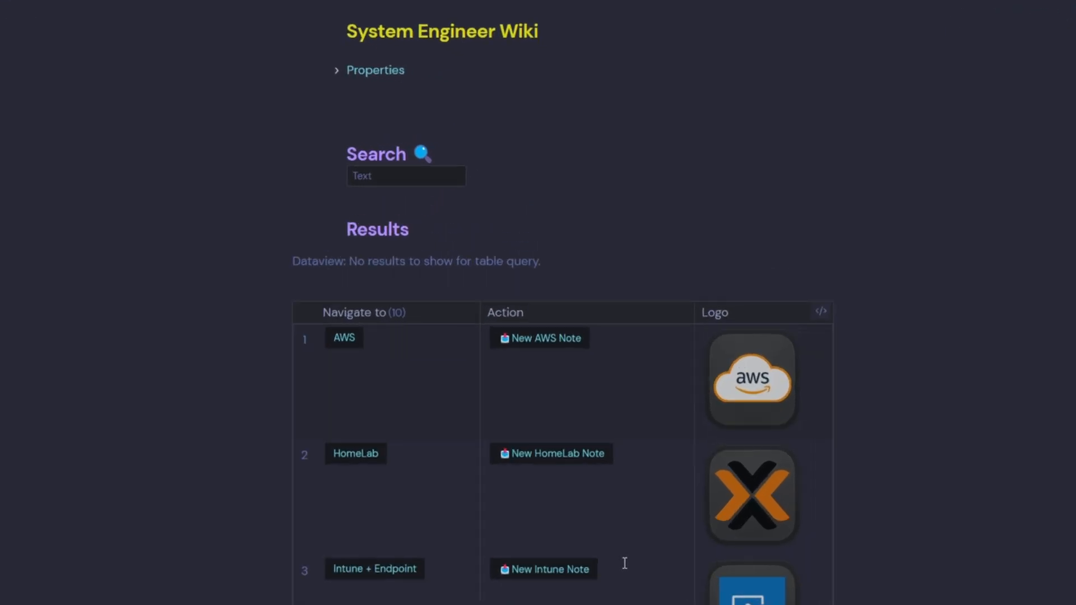
pyautogui.scroll(-4, 619, 542)
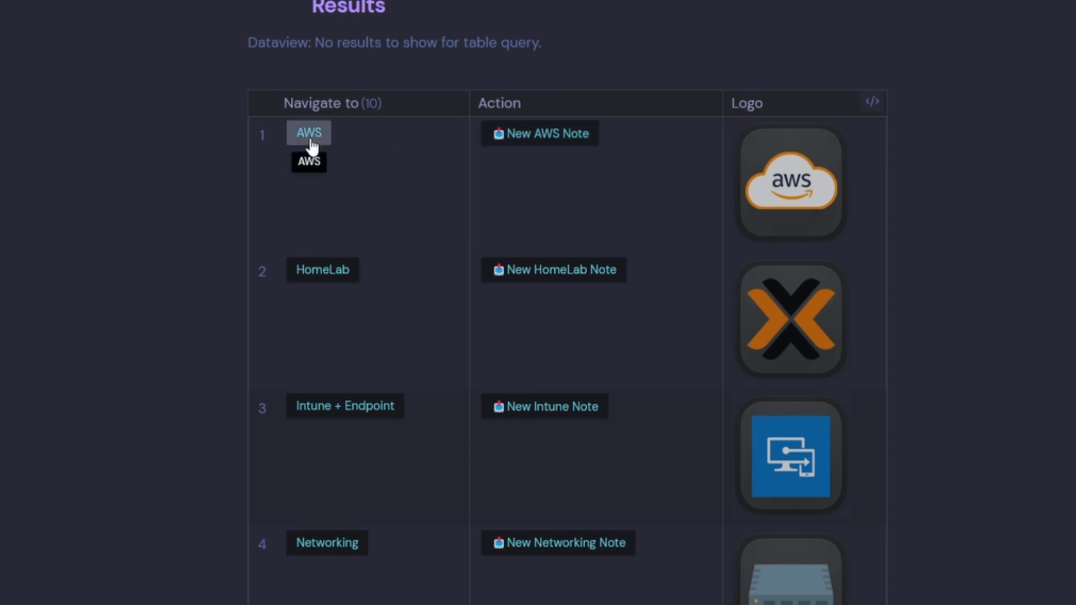
pyautogui.click(310, 141)
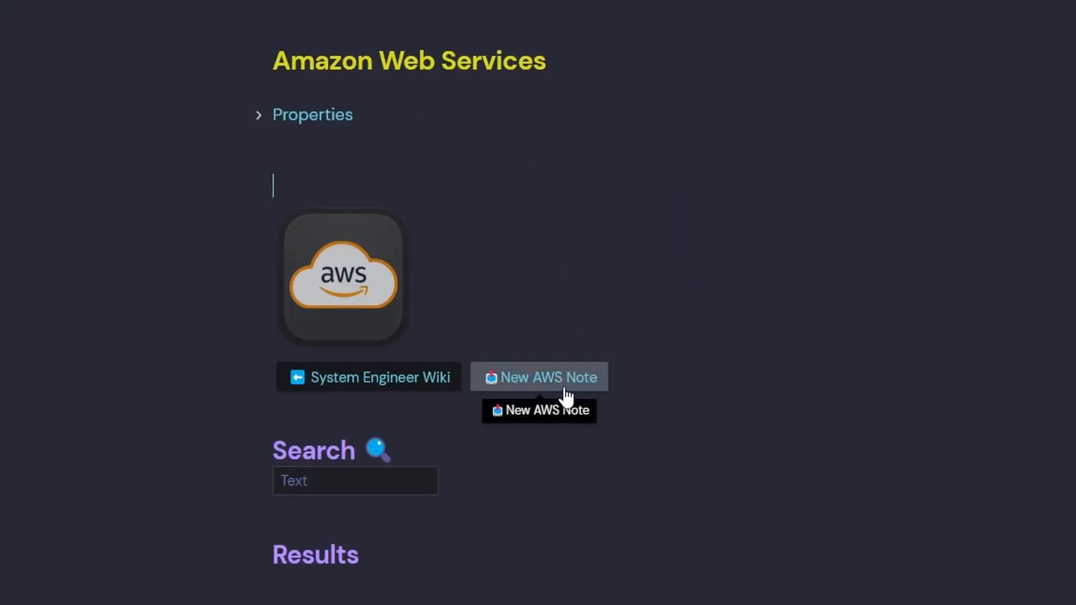
# Show the vault's file list and create a new AWS note named Test AWS Note from the Amazon Web Services page
pyautogui.click(9, 8)
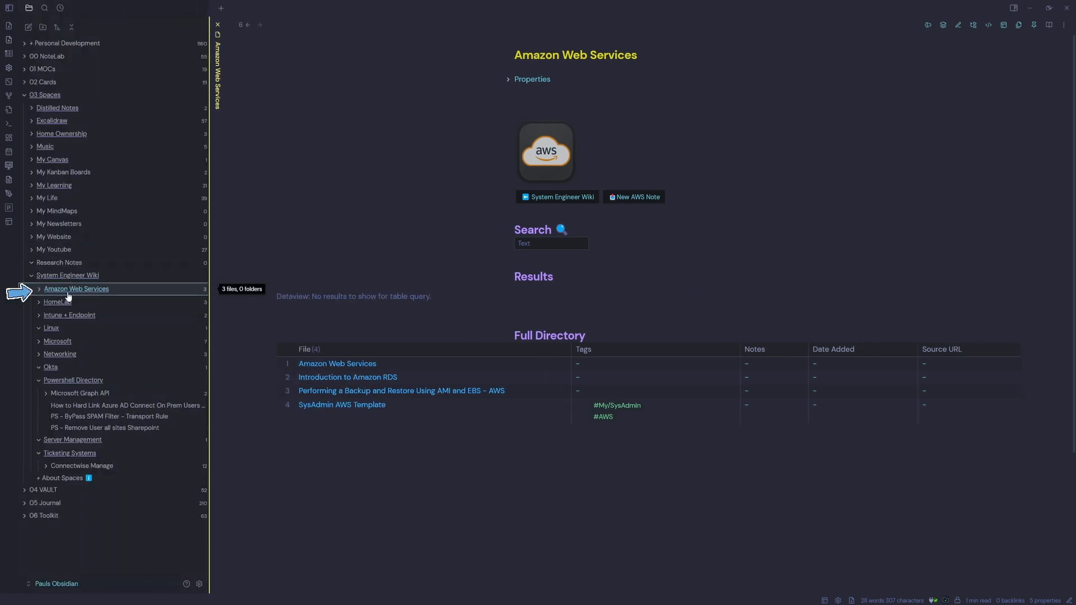
pyautogui.click(637, 197)
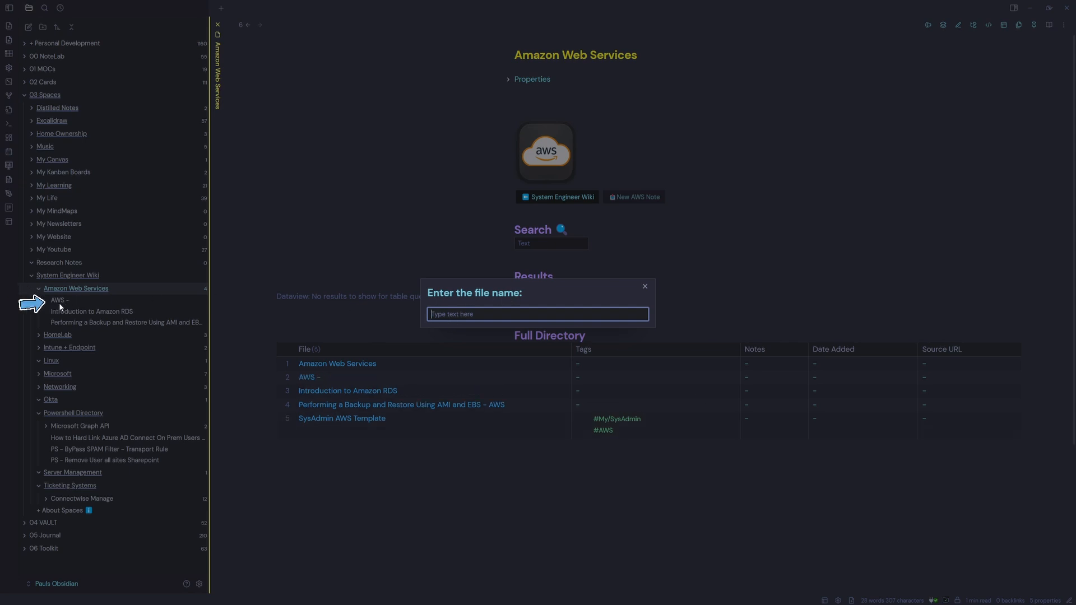
pyautogui.write('est AWS Note')
pyautogui.press('Return')
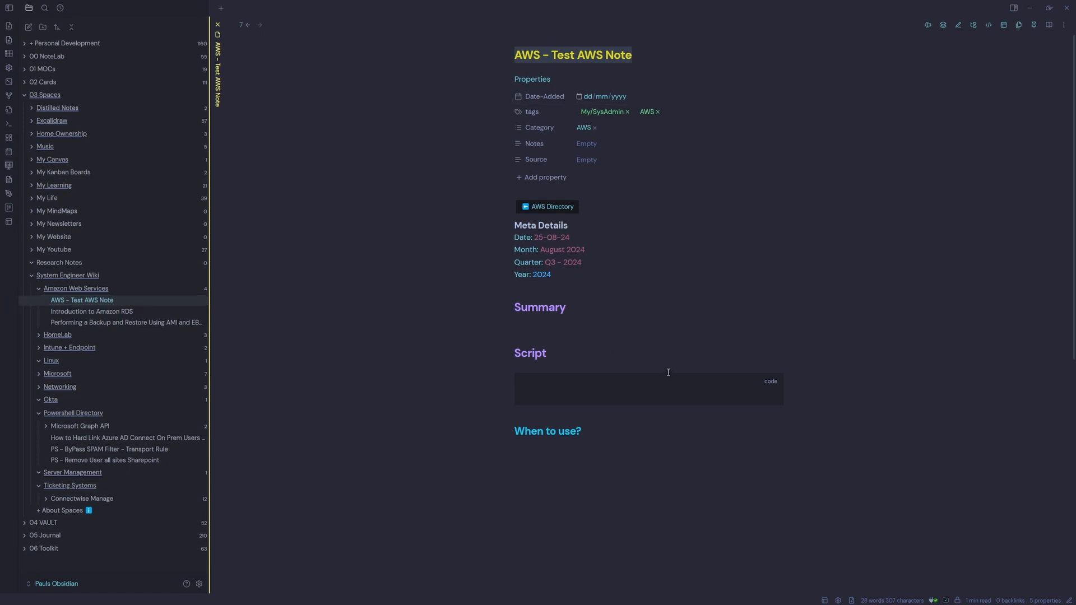
# Return from the test note to the Amazon Web Services directory and load the System Engineer Wiki workspace layout
pyautogui.click(567, 395)
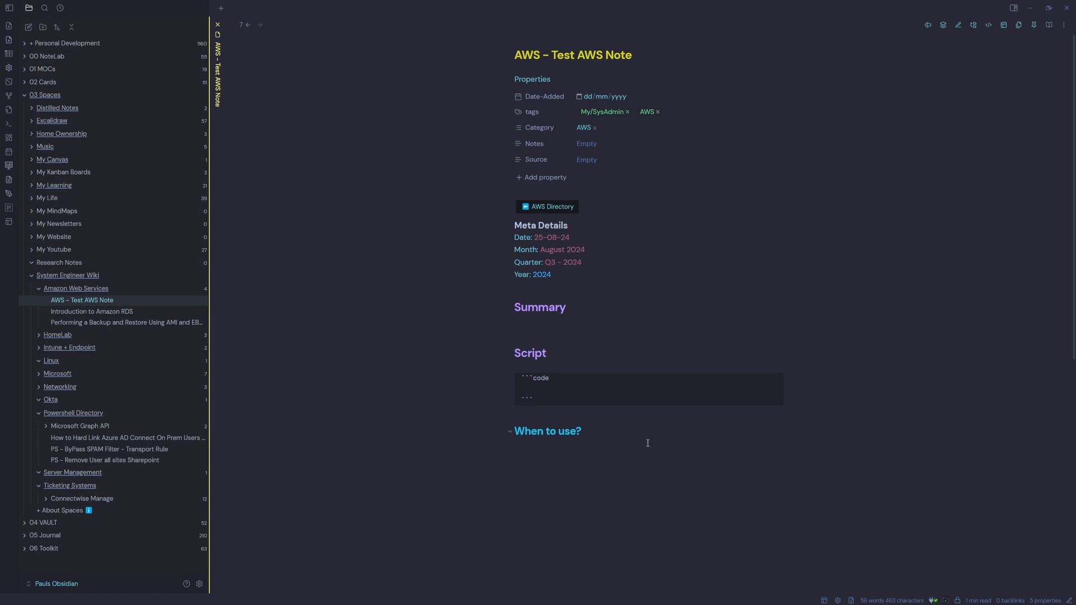
pyautogui.click(548, 207)
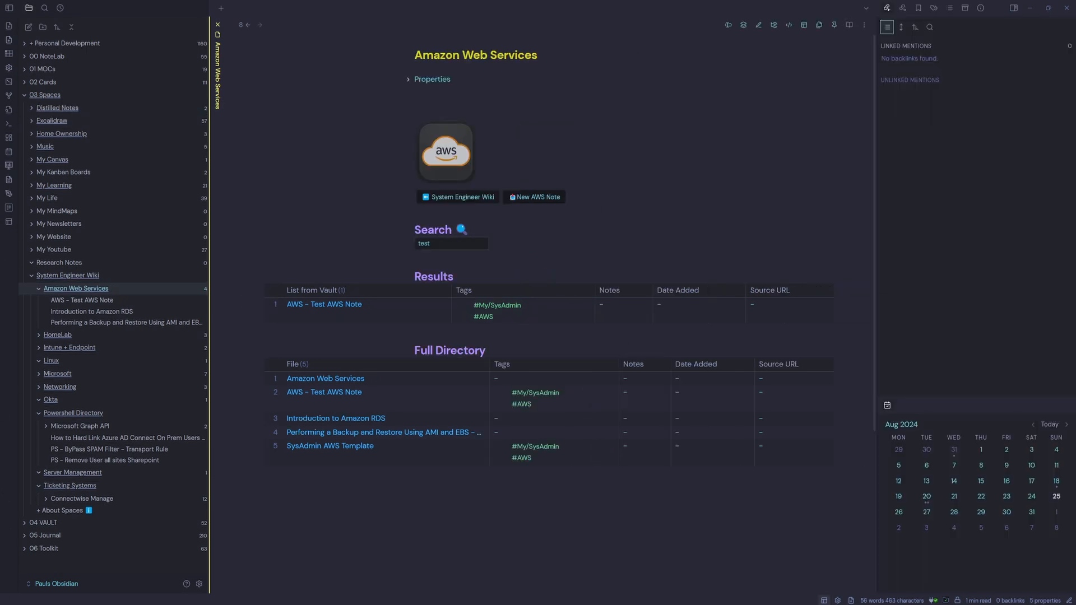
pyautogui.click(824, 601)
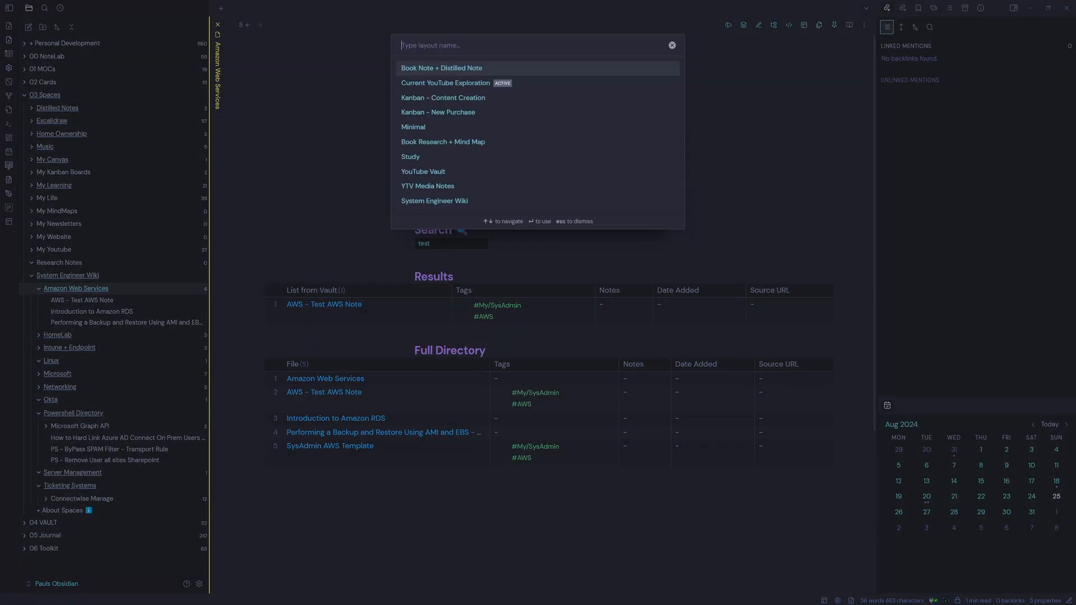
pyautogui.click(432, 202)
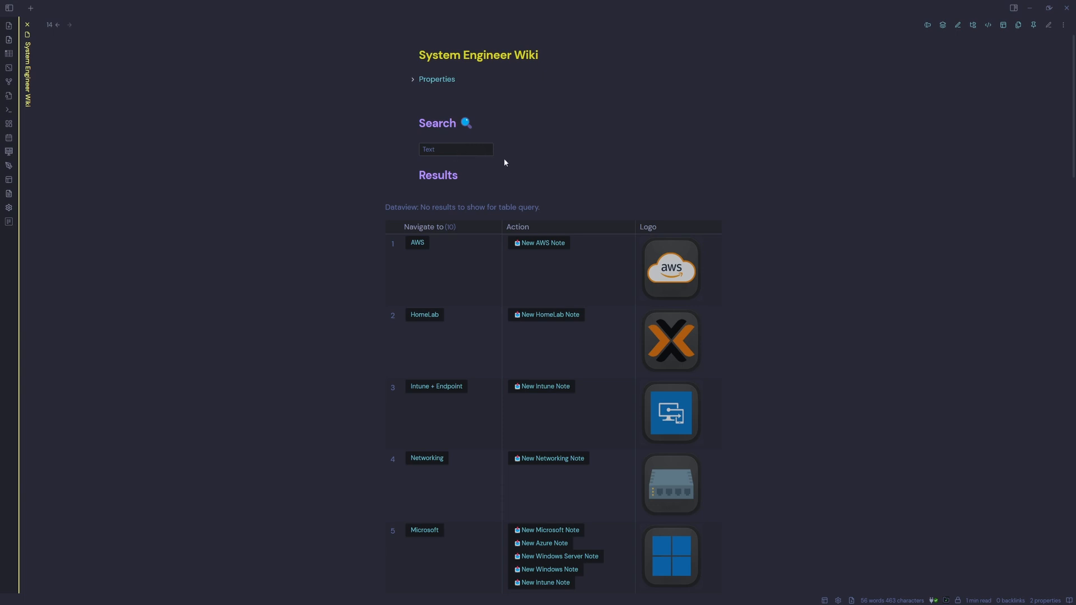
# Search the System Engineer Wiki for bypass, open the PS - ByPass SPAM Filter note in a split pane, and clear the search
pyautogui.click(435, 144)
pyautogui.write('bypass')
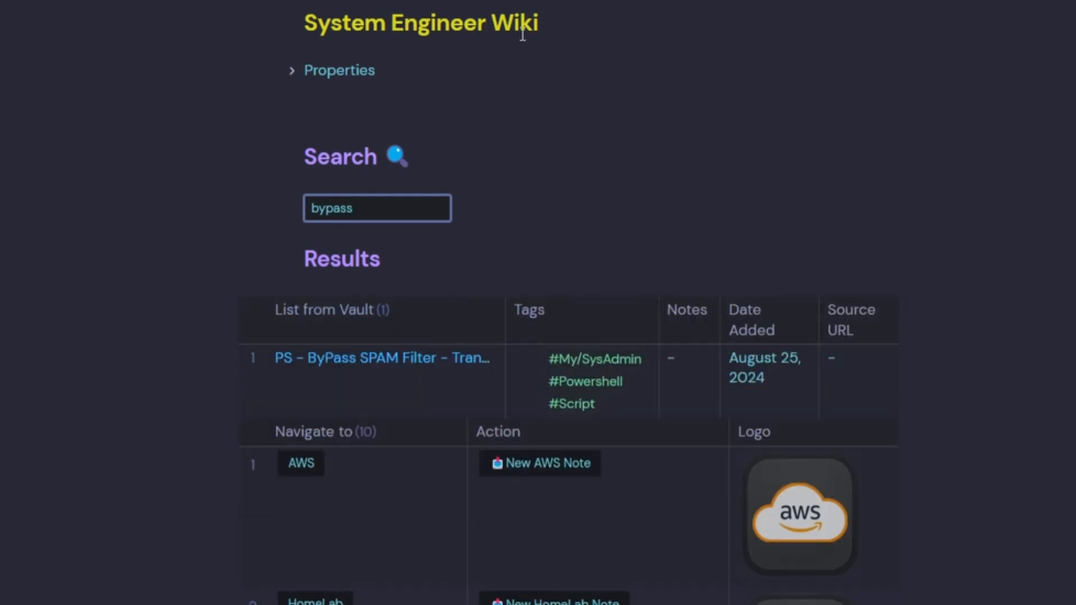
pyautogui.click(382, 359)
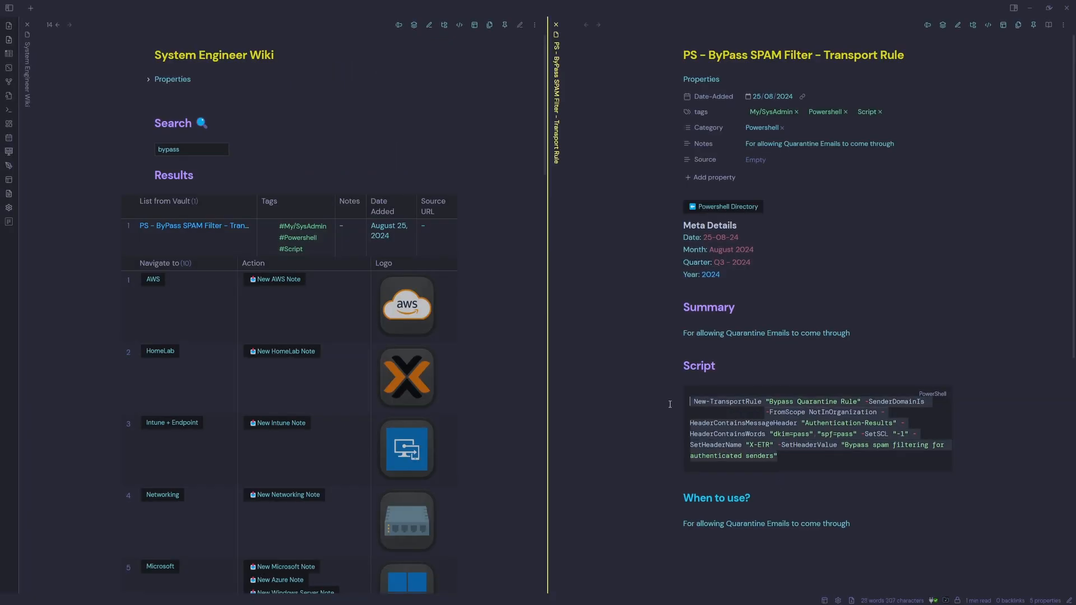
pyautogui.click(368, 239)
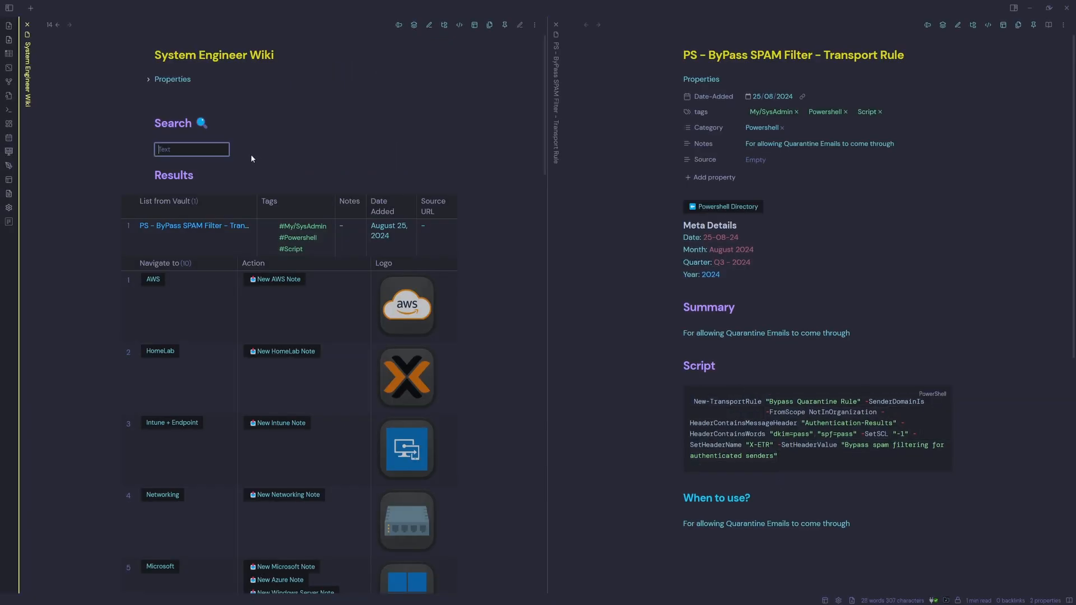
# Open the Powershell Directory from the wiki, look through its full table, and switch to Notion to search its PowerShell Directory for bypass
pyautogui.scroll(-4, 261, 340)
pyautogui.scroll(-2, 170, 421)
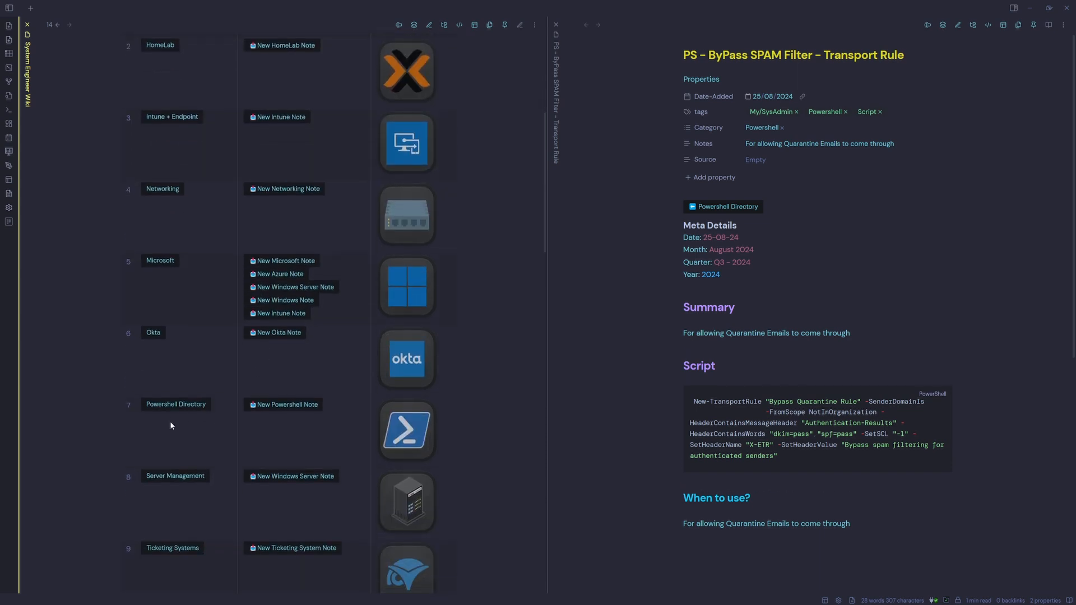
pyautogui.click(183, 411)
pyautogui.click(190, 258)
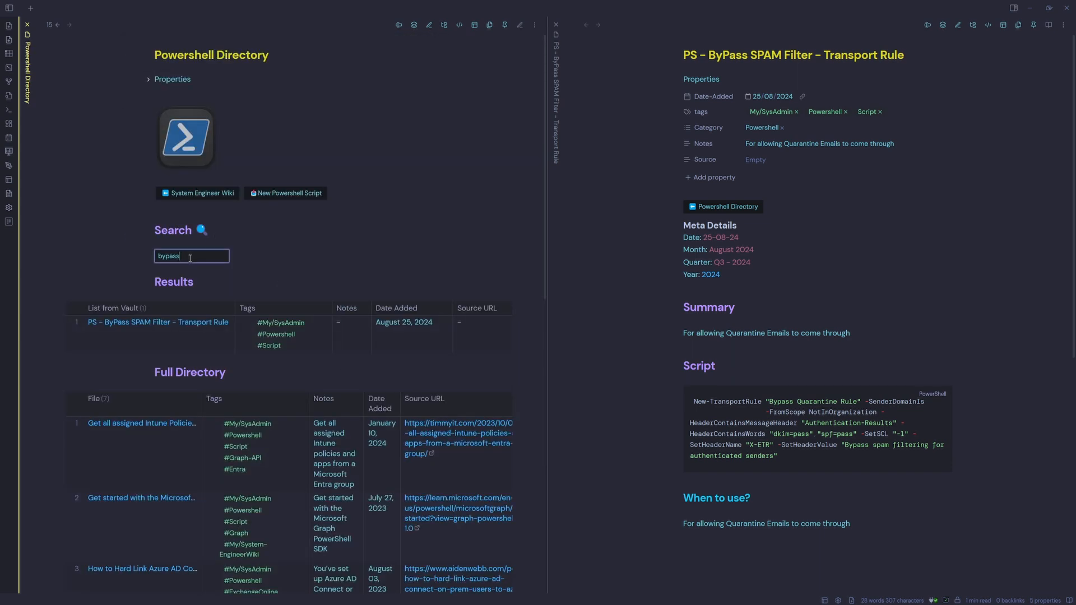
pyautogui.scroll(-8, 207, 373)
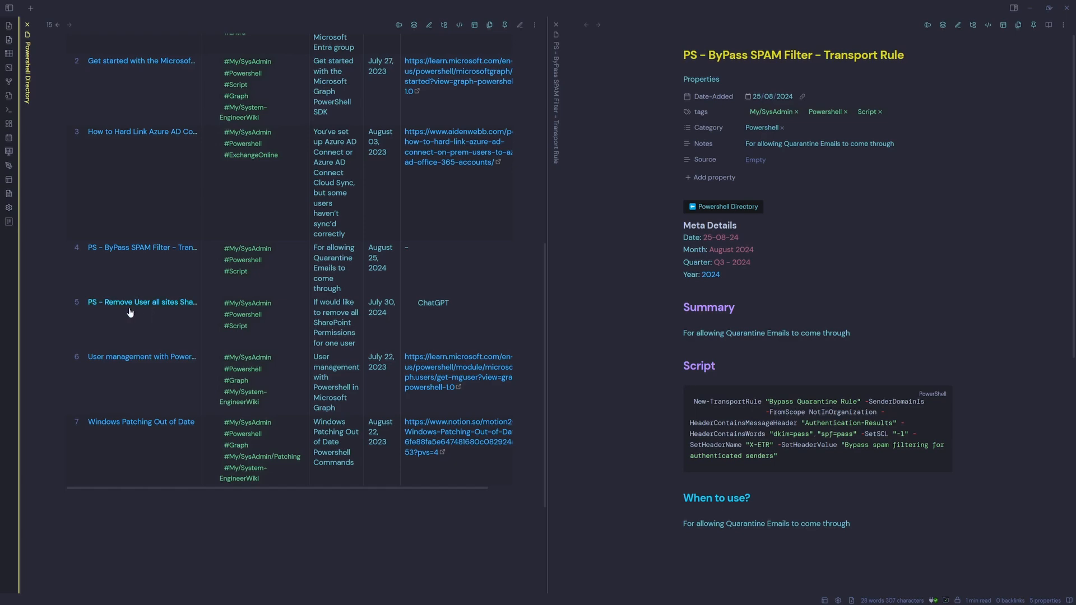
pyautogui.scroll(8, 310, 337)
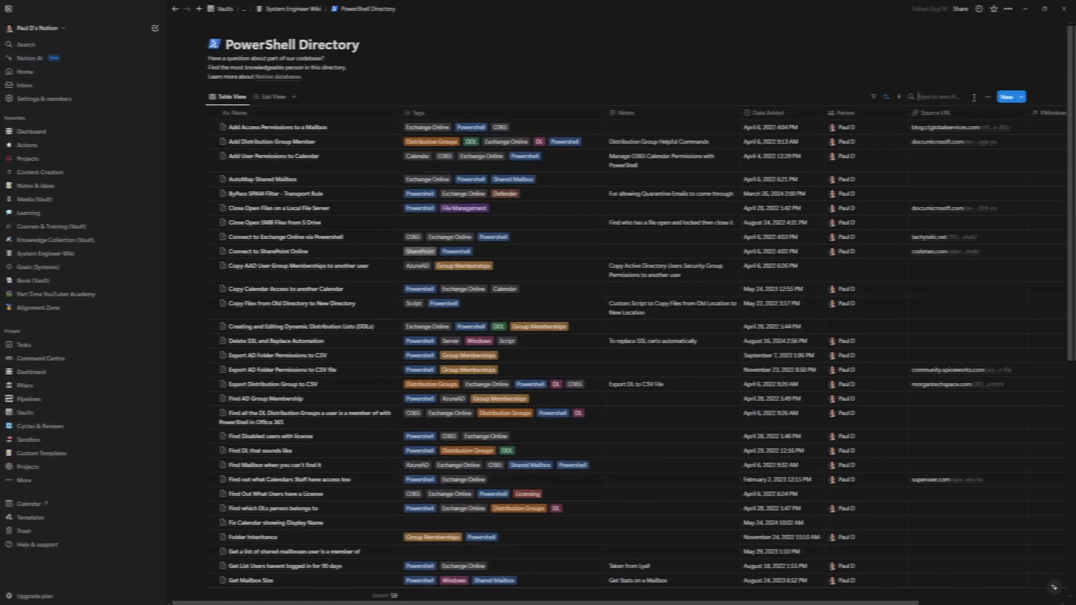
pyautogui.write('bypass')
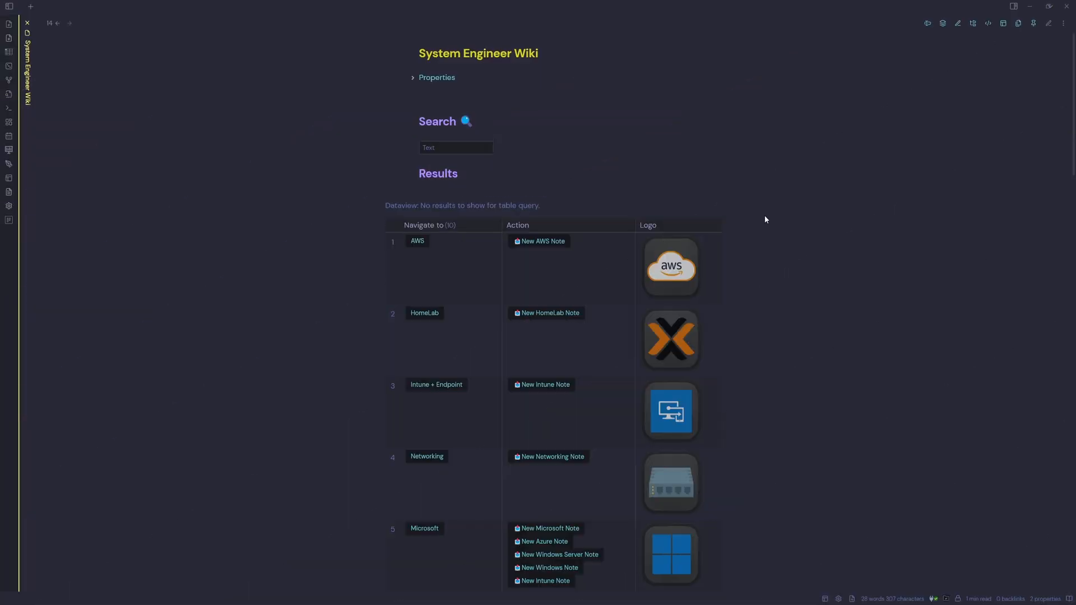
# Back in Obsidian, show the System Engineer Wiki page in source mode and expand its frontmatter above the search input code
pyautogui.click(1063, 23)
pyautogui.click(1032, 50)
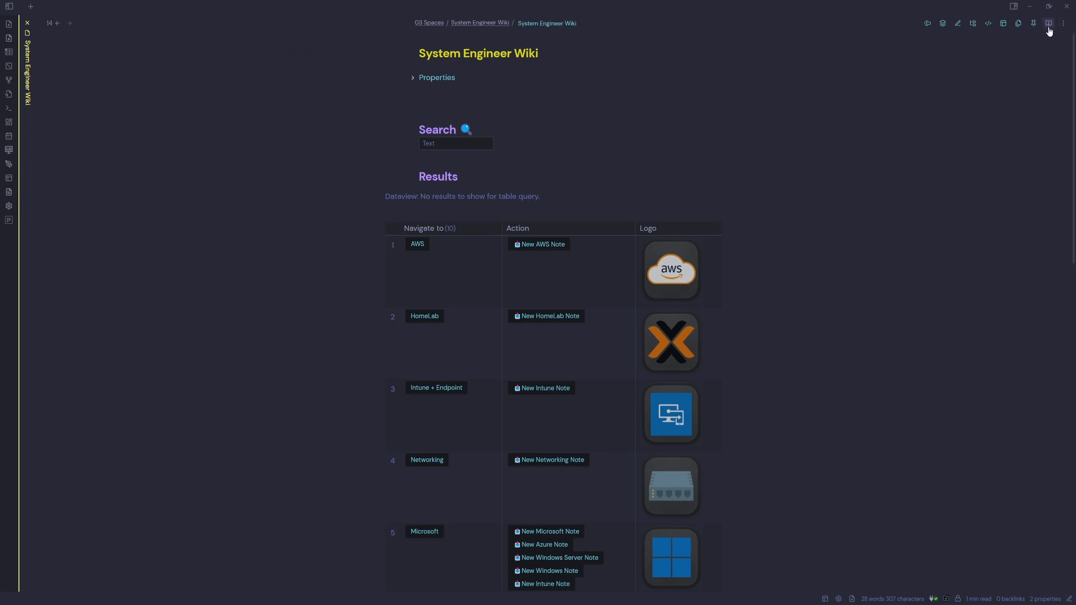
pyautogui.click(989, 23)
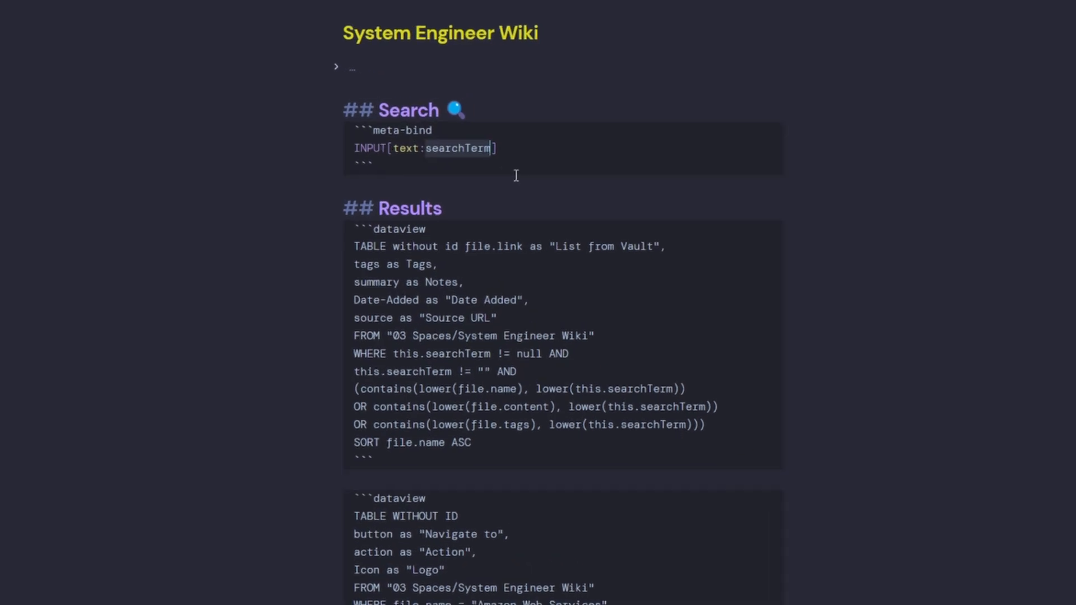
pyautogui.click(401, 161)
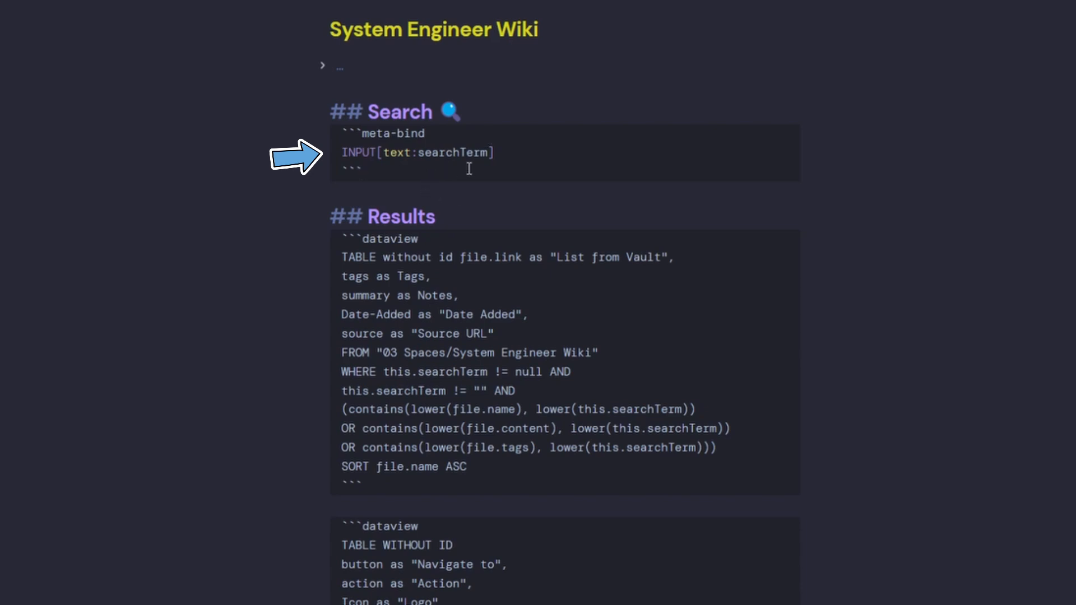
pyautogui.click(323, 70)
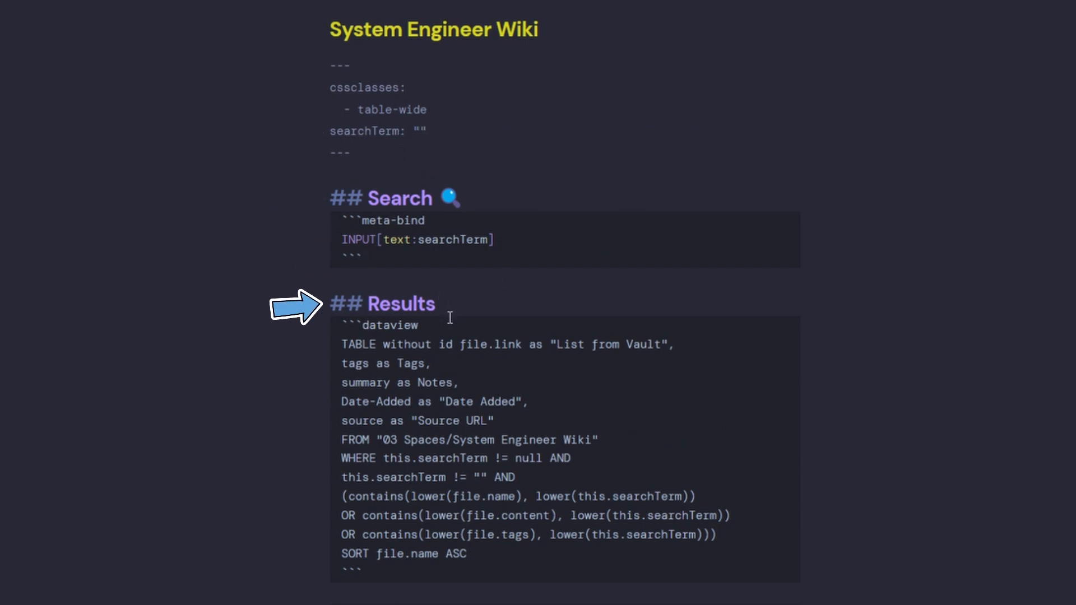
# Read through the page's Dataview queries, display the vault's file list, and collapse the Amazon Web Services folder
pyautogui.scroll(-2, 382, 319)
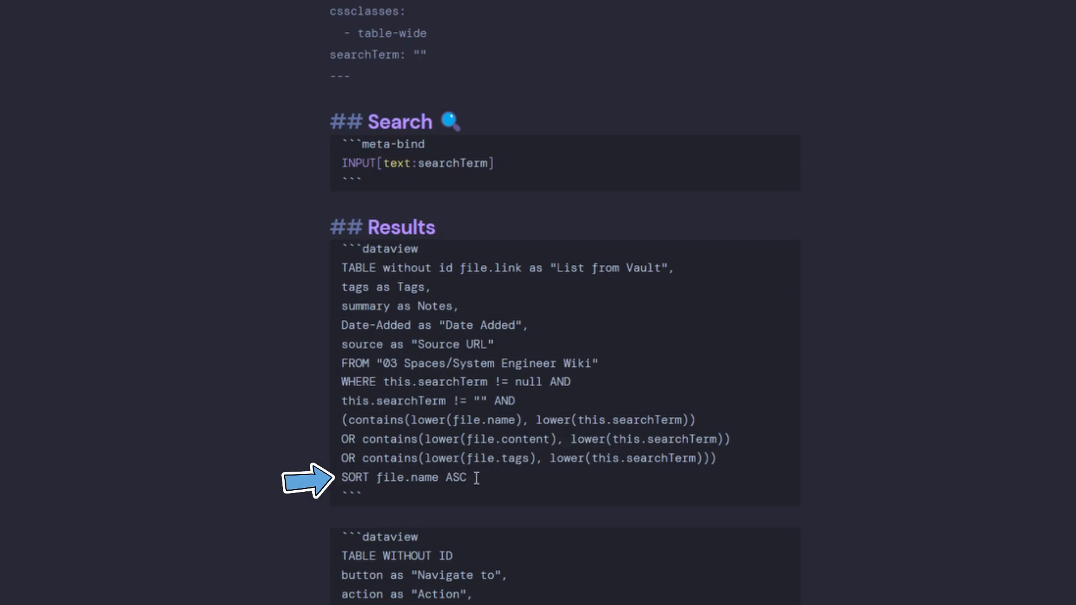
pyautogui.scroll(-7, 477, 478)
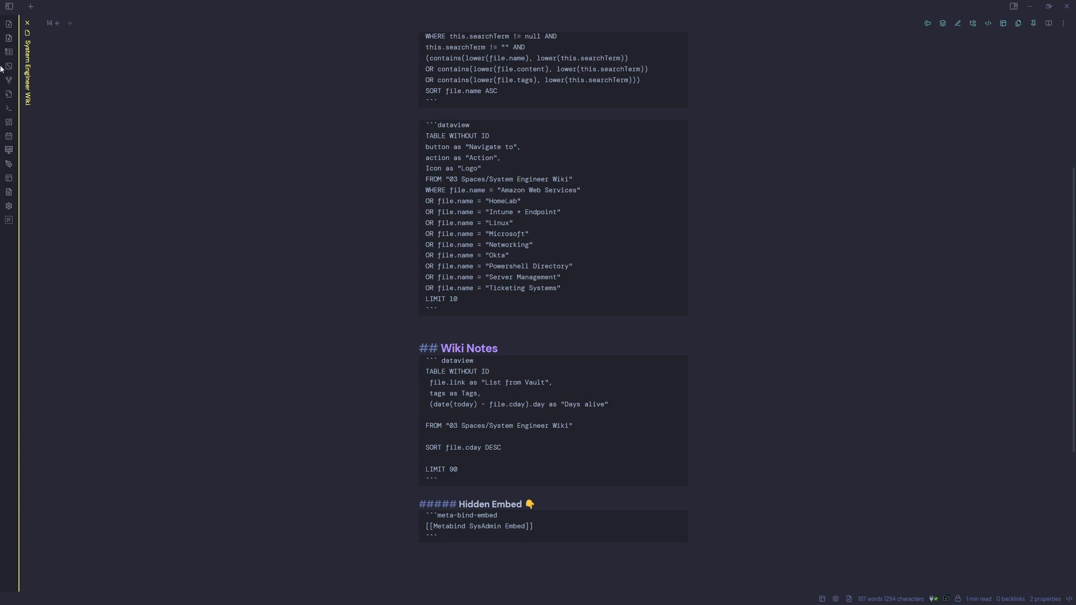
pyautogui.click(9, 6)
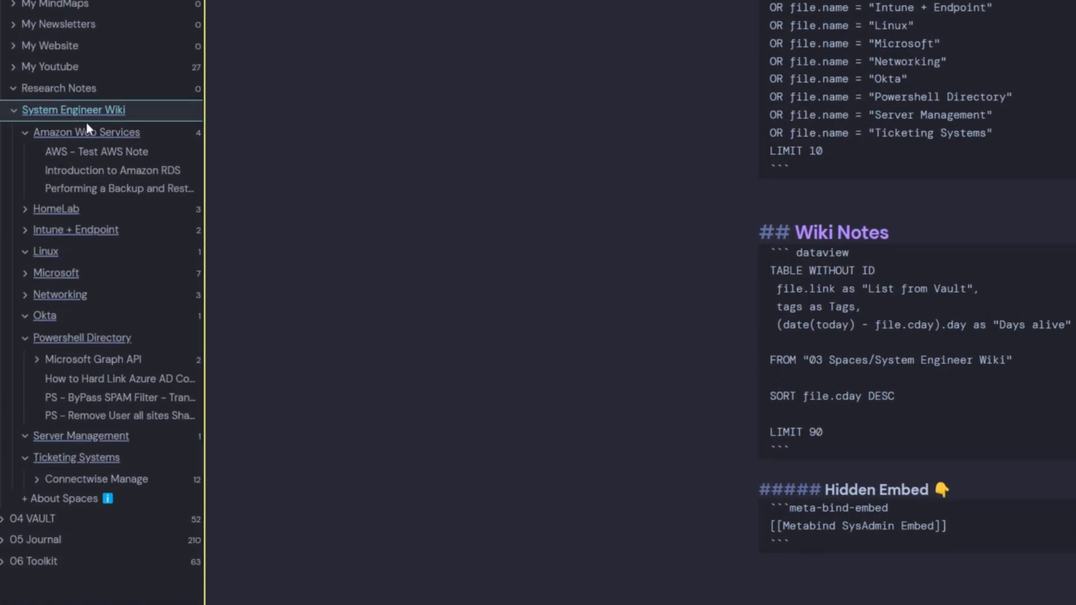
pyautogui.click(88, 128)
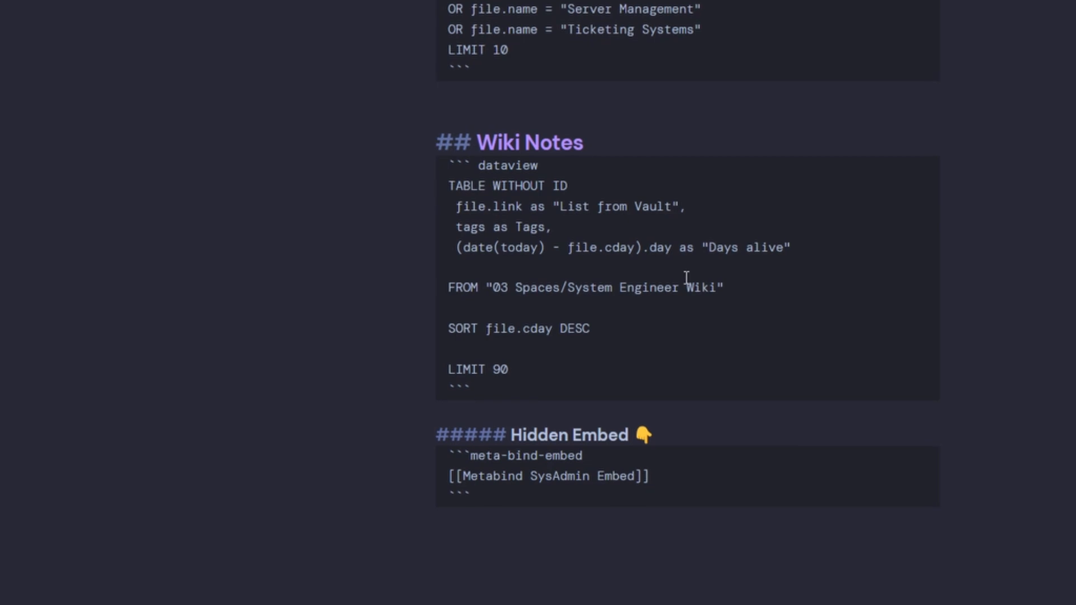
# Highlight the LIMIT 10 line of the navigation table query and examine the Wiki Notes query
pyautogui.scroll(6, 606, 81)
pyautogui.moveTo(565, 383); pyautogui.dragTo(437, 375)
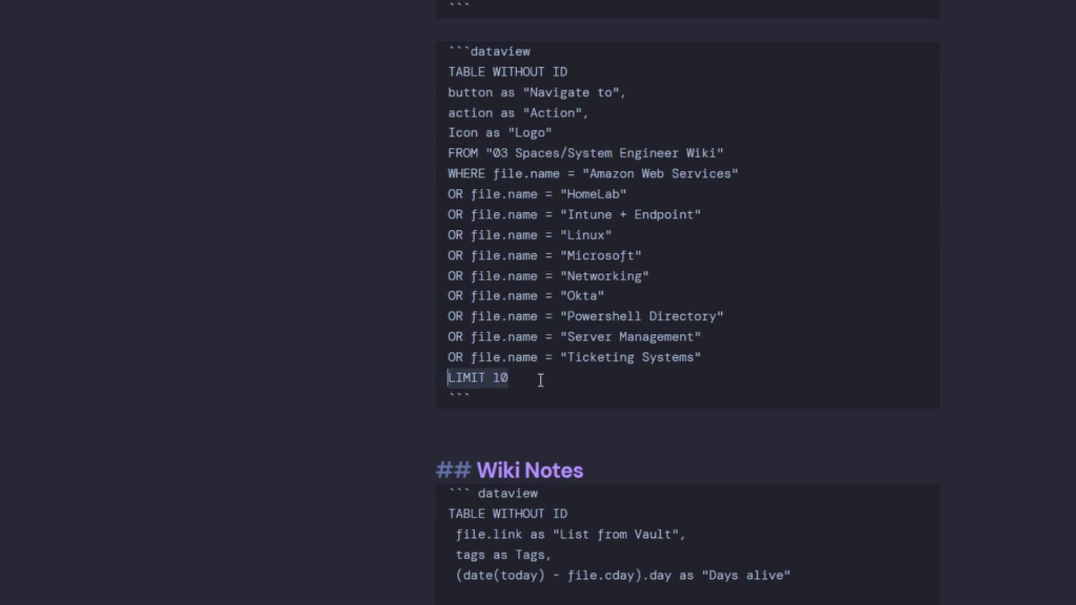
pyautogui.scroll(-4, 541, 381)
pyautogui.click(630, 385)
pyautogui.scroll(-3, 565, 113)
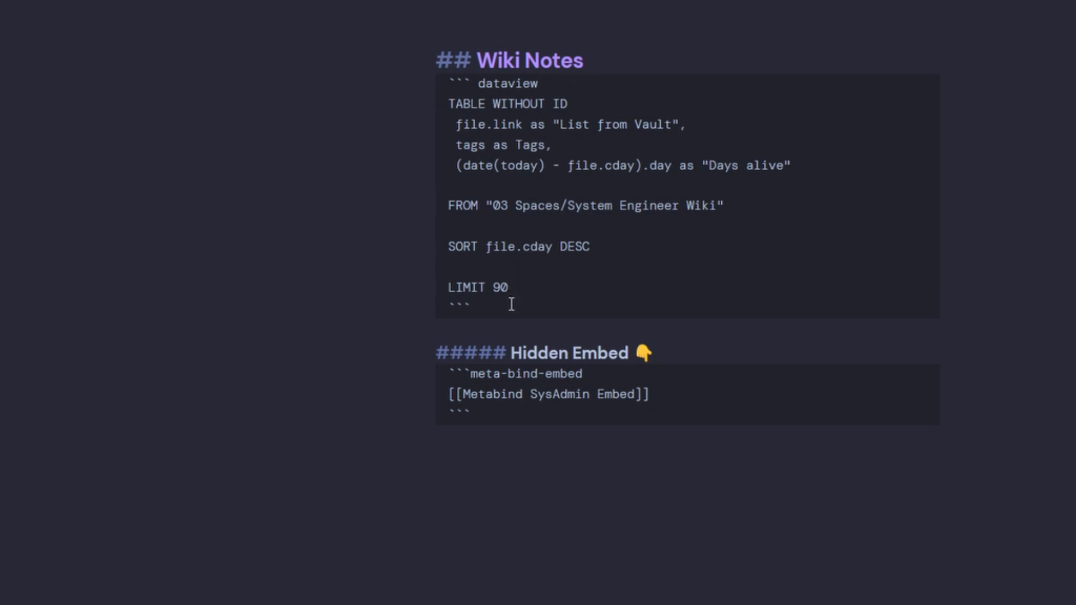
# Highlight the Metabind SysAdmin Embed link in the Hidden Embed code block
pyautogui.scroll(-3, 511, 305)
pyautogui.click(636, 256)
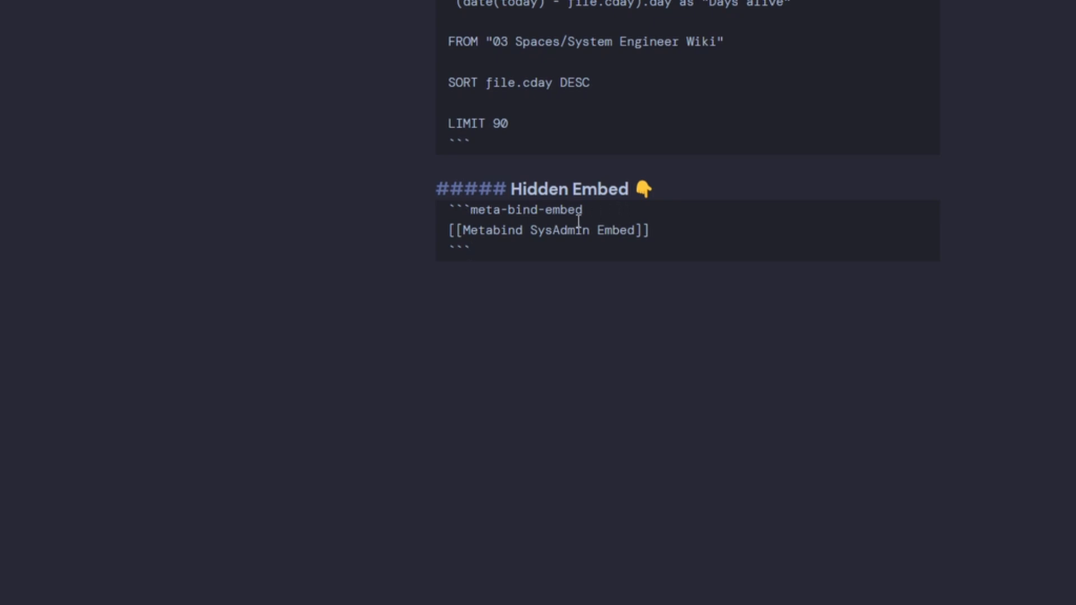
pyautogui.moveTo(671, 231); pyautogui.dragTo(449, 235)
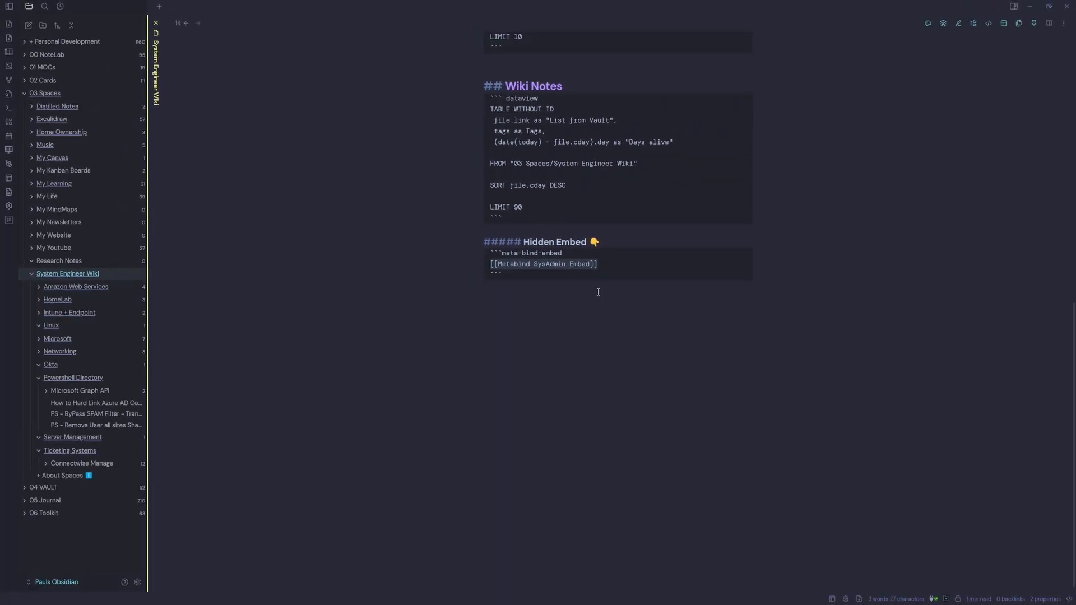
# Open the Metabind SysAdmin Embed note from 06 Toolkit's Snippets folder in a split pane and return the wiki page to its rendered view
pyautogui.click(68, 513)
pyautogui.scroll(-3, 112, 482)
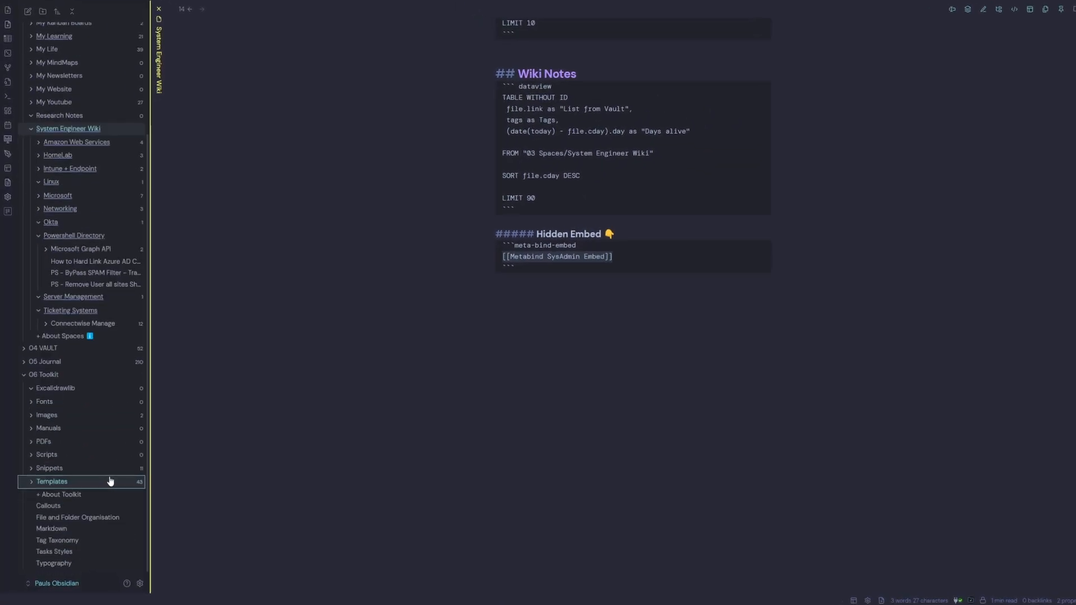
pyautogui.click(66, 471)
pyautogui.scroll(-3, 80, 472)
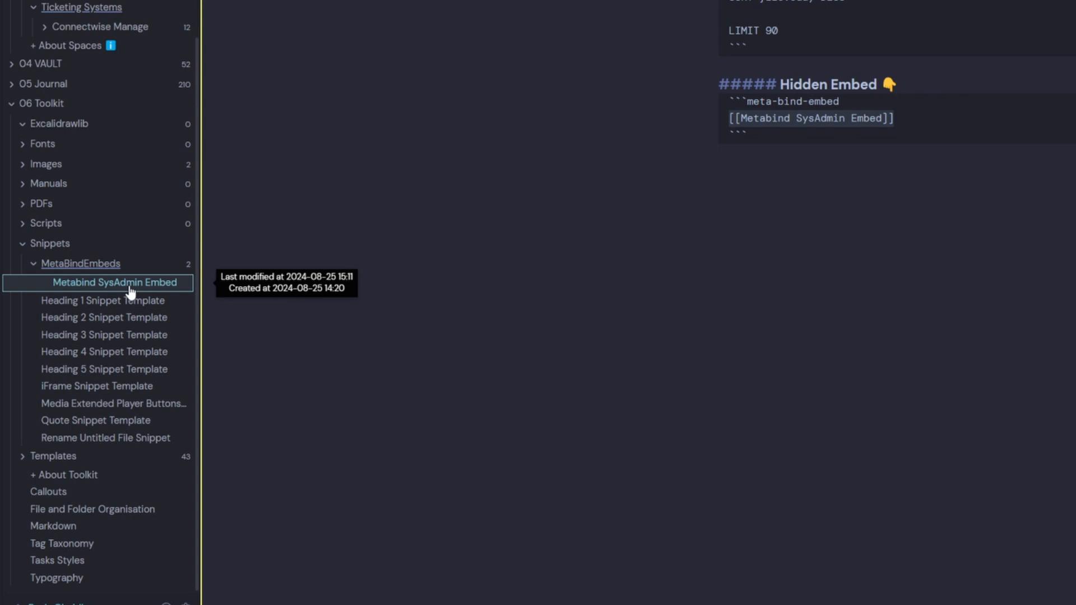
pyautogui.keyDown('ctrl'); pyautogui.click(69, 287); pyautogui.keyUp('ctrl')
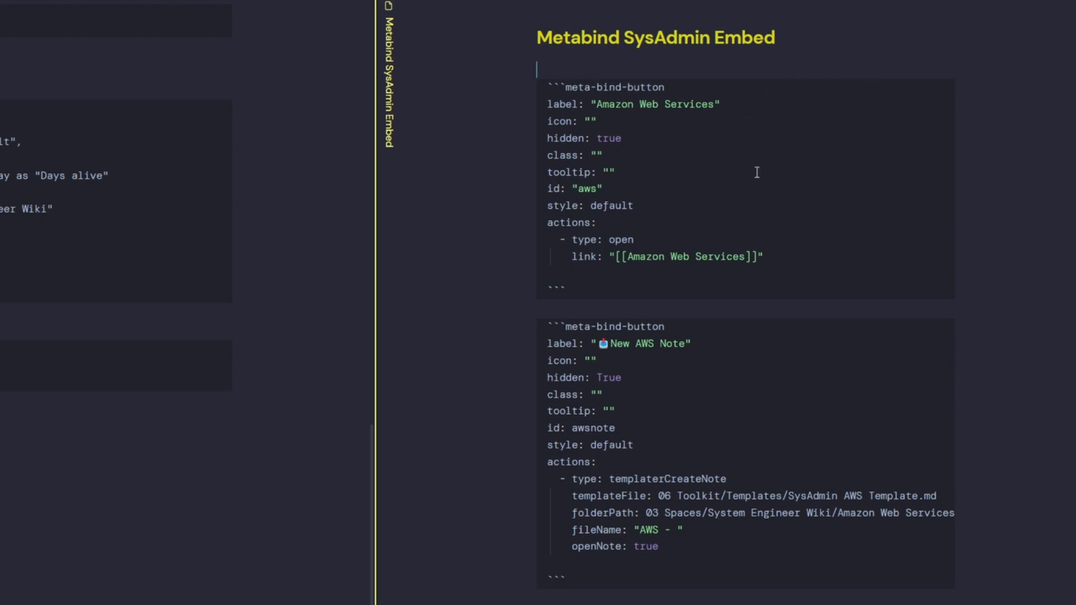
pyautogui.scroll(10, 326, 415)
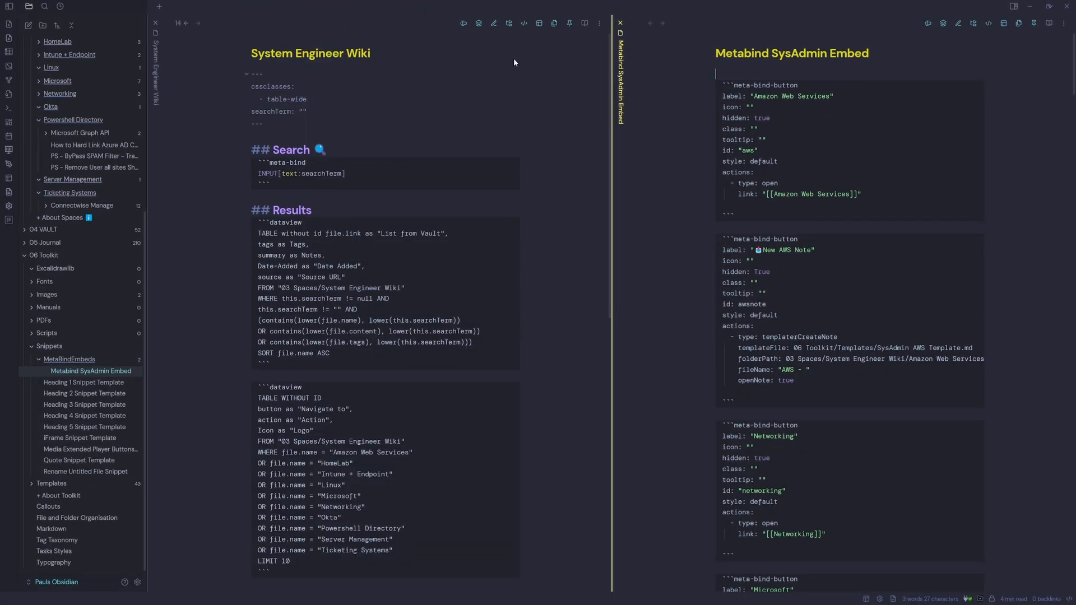
pyautogui.click(524, 23)
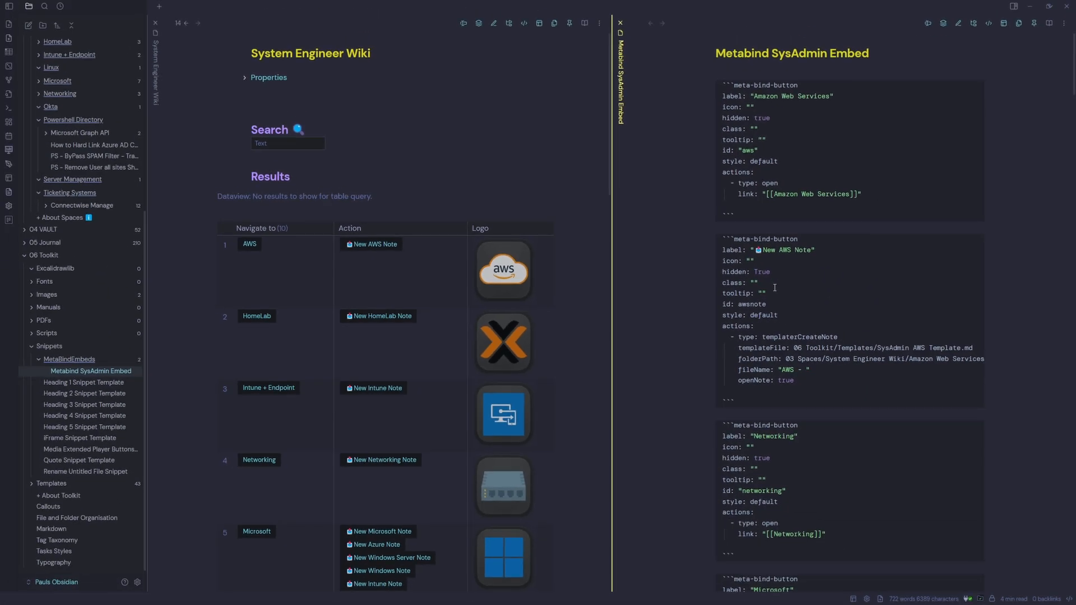
# Examine the New AWS Note button definition, highlighting its id, templaterCreateNote action, template file, folder path and file name
pyautogui.doubleClick(751, 304)
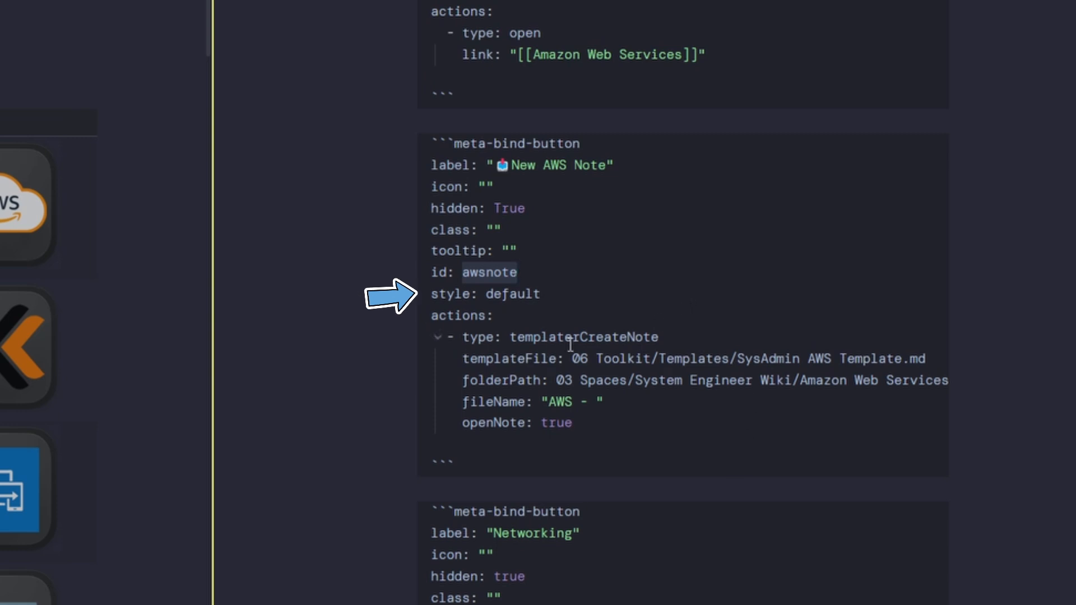
pyautogui.doubleClick(590, 338)
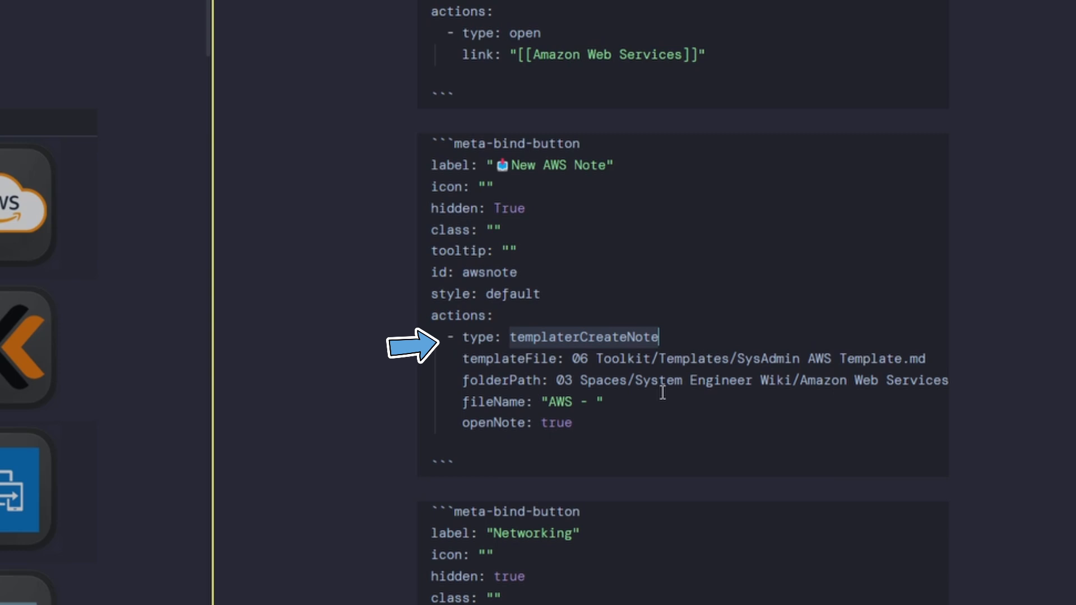
pyautogui.moveTo(737, 359); pyautogui.dragTo(899, 360)
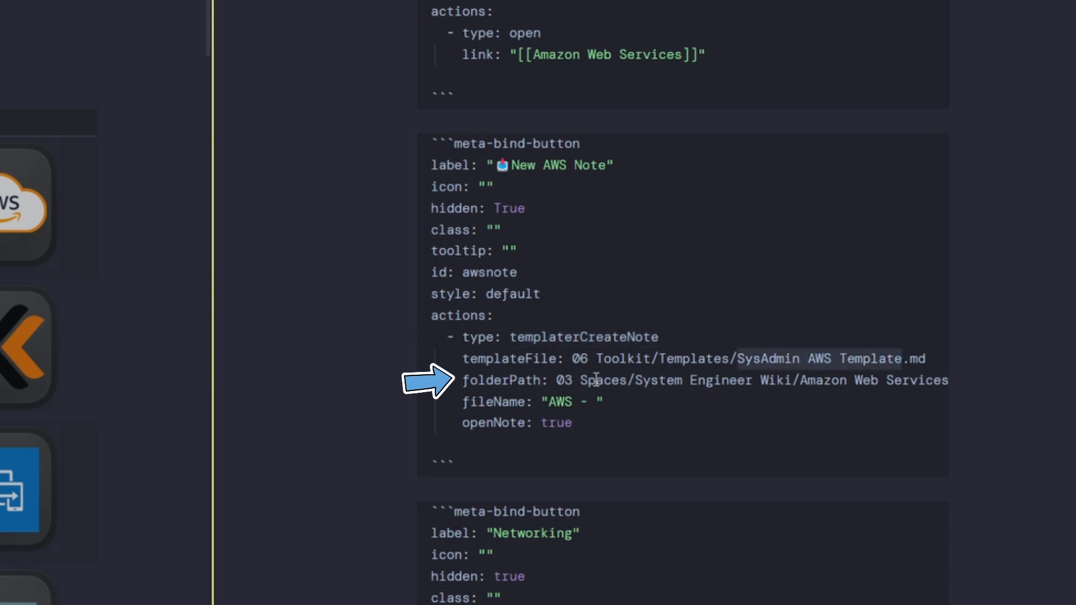
pyautogui.moveTo(558, 380); pyautogui.dragTo(948, 374)
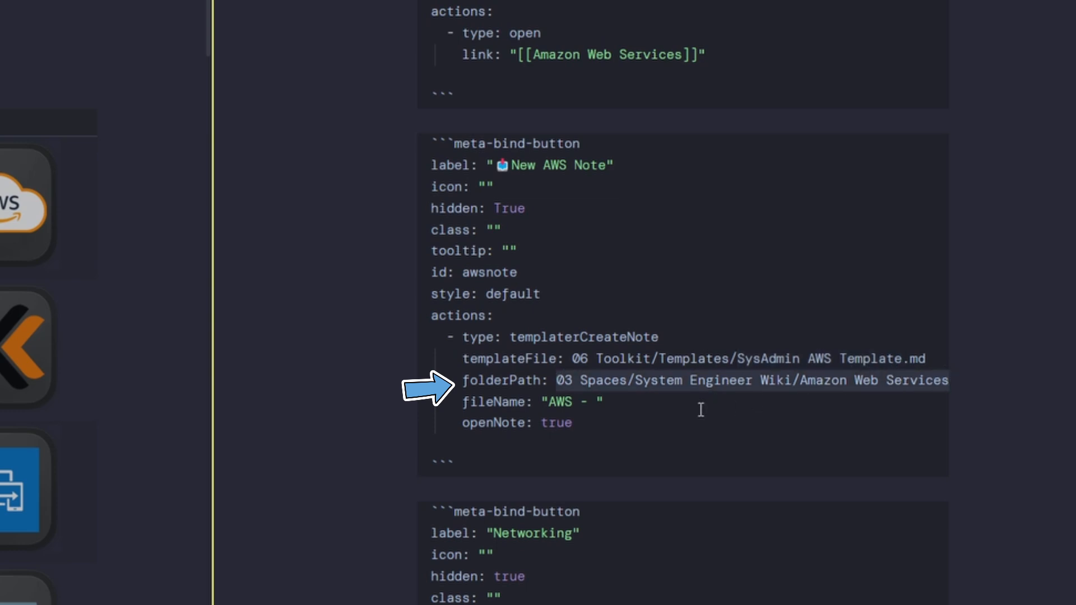
pyautogui.moveTo(589, 403); pyautogui.dragTo(548, 403)
pyautogui.click(589, 406)
pyautogui.click(598, 426)
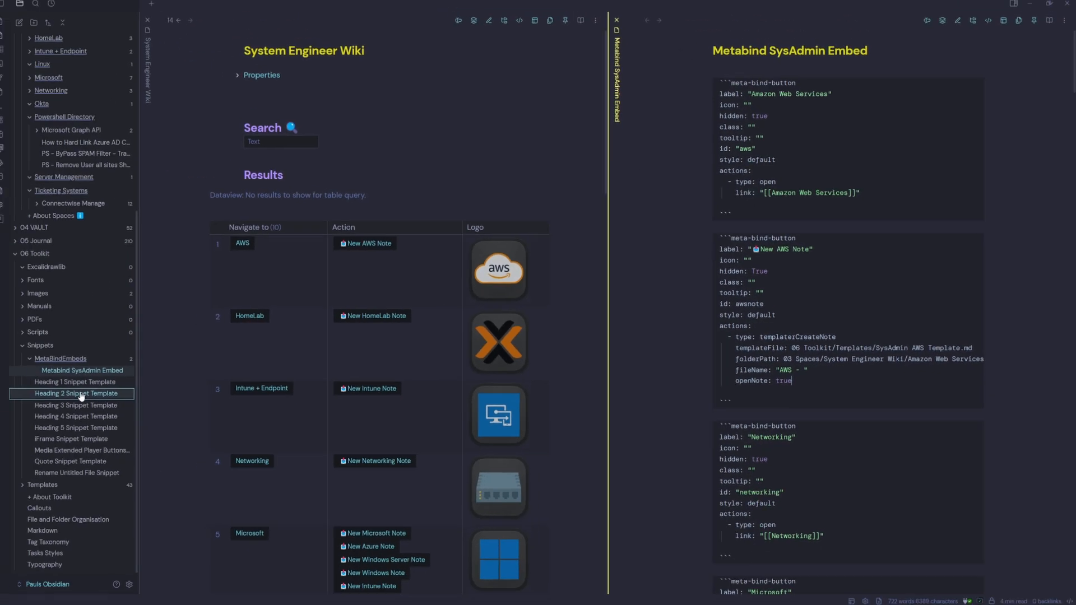
# Open the SysAdmin AWS Template note from 06 Toolkit's Templates folder in a split pane and switch it to editing view
pyautogui.click(51, 486)
pyautogui.scroll(-10, 84, 469)
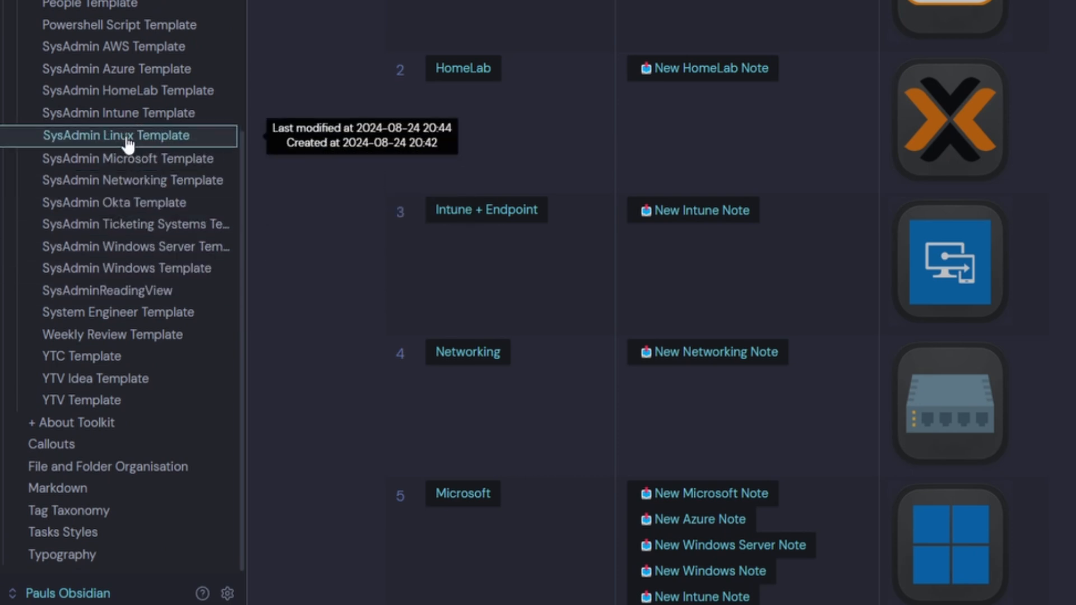
pyautogui.click(77, 52)
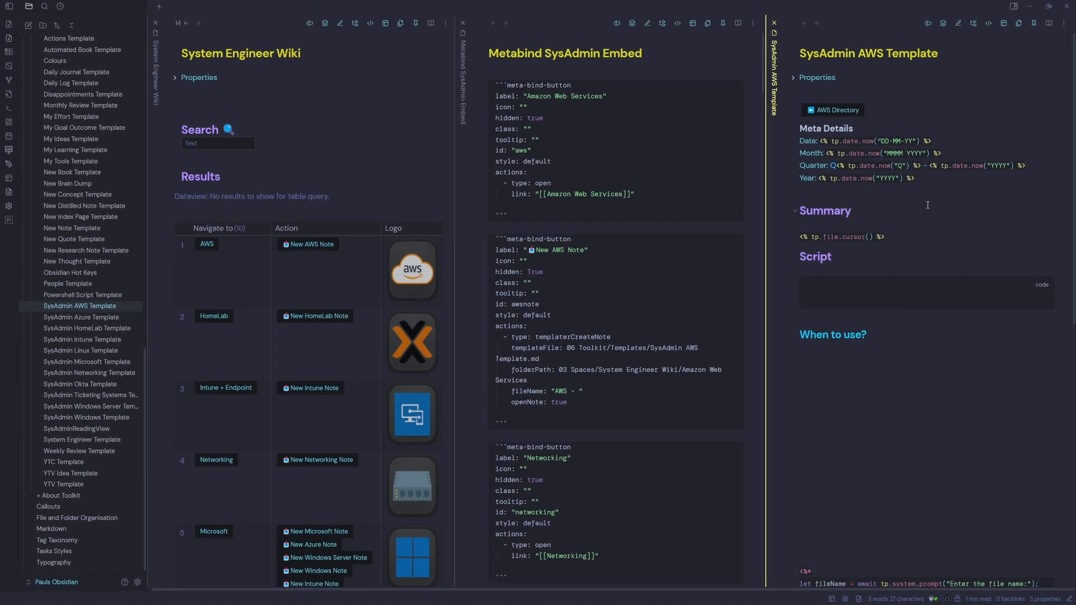
pyautogui.hotkey('ctrl', 'e')
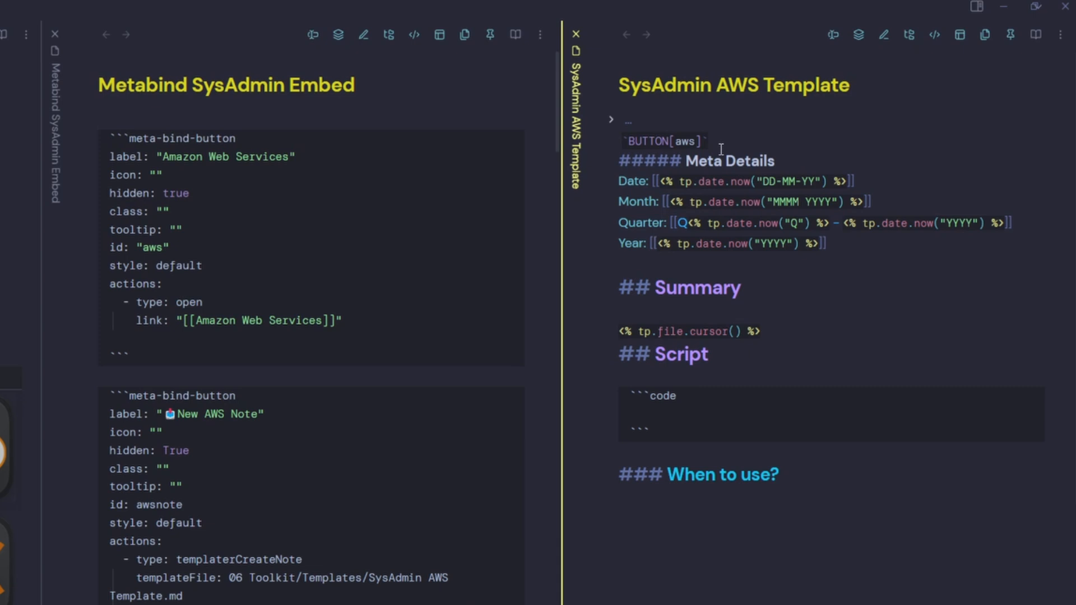
# Examine the template's AWS Directory button definition, highlighting its label, aws id and Amazon Web Services link
pyautogui.scroll(-15, 764, 510)
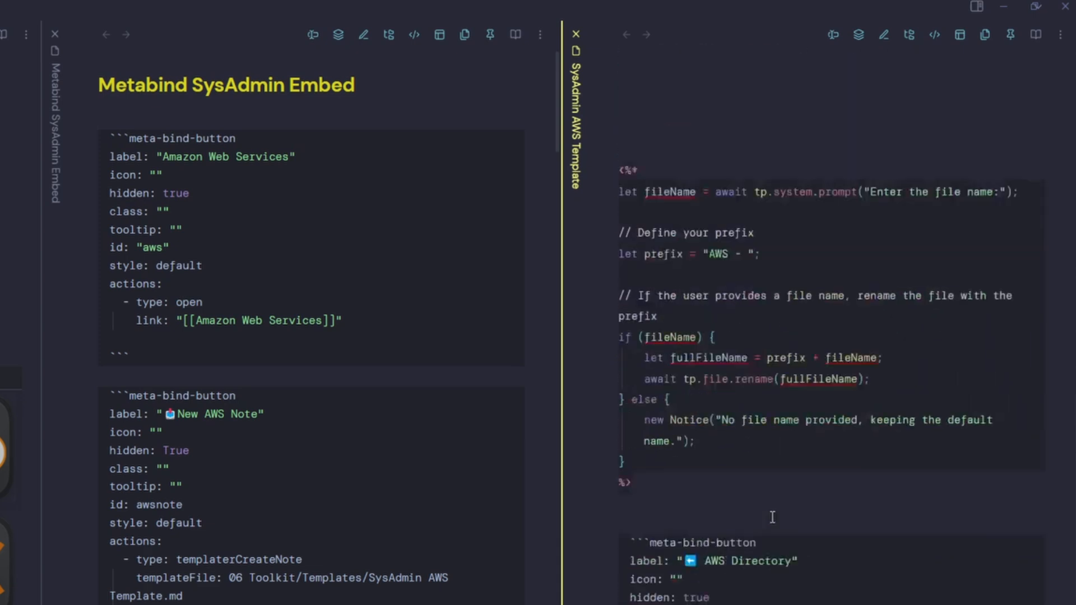
pyautogui.moveTo(795, 387); pyautogui.dragTo(628, 385)
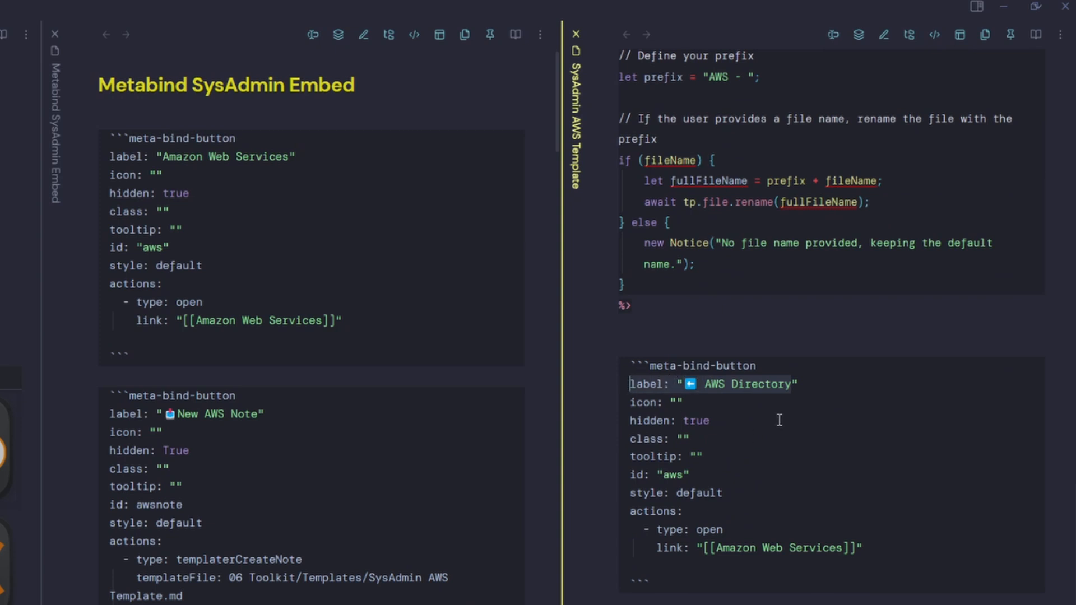
pyautogui.click(801, 395)
pyautogui.doubleClick(674, 476)
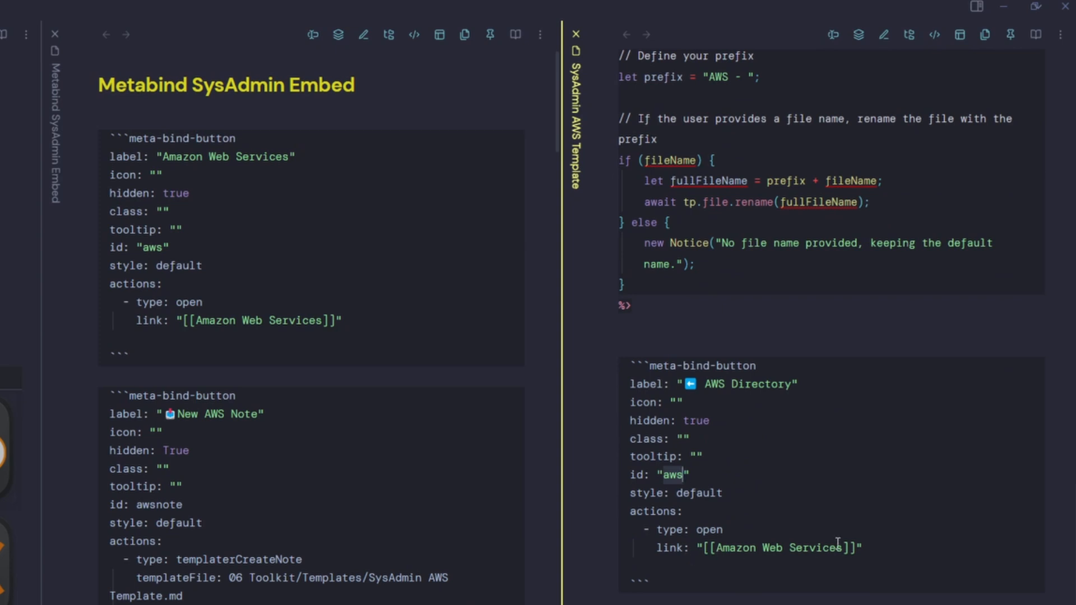
pyautogui.moveTo(844, 547); pyautogui.dragTo(719, 549)
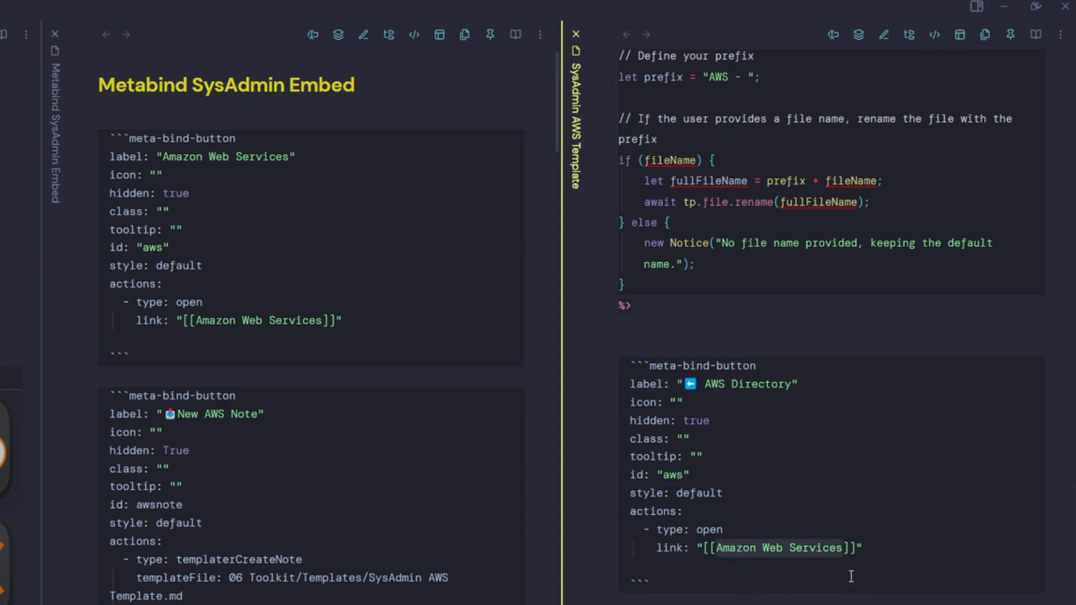
# Examine the template's file-naming script, highlighting the "AWS - " prefix value
pyautogui.scroll(4, 839, 583)
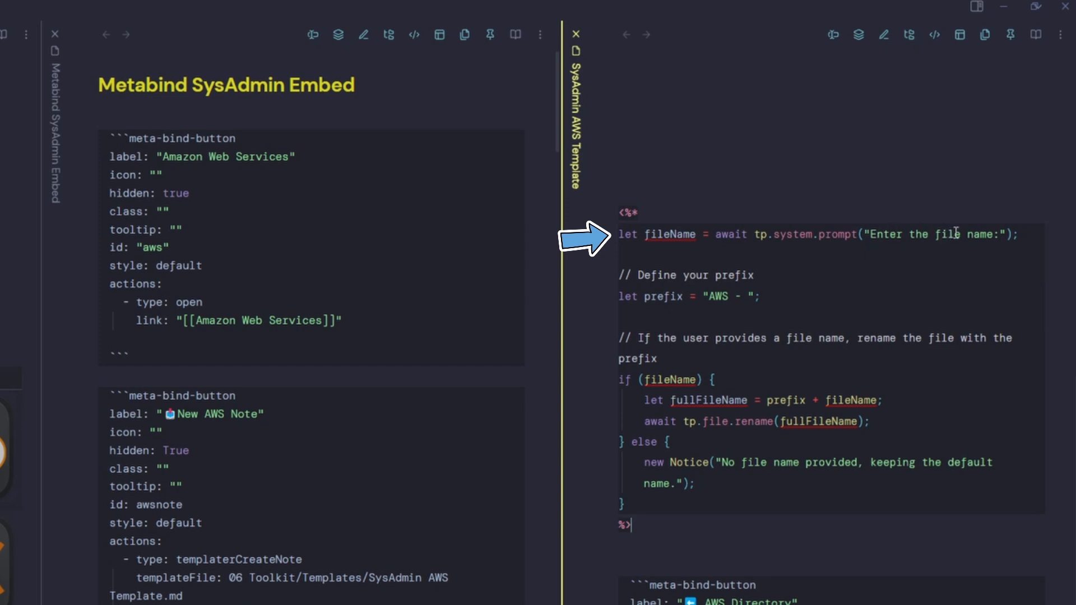
pyautogui.moveTo(709, 296); pyautogui.dragTo(742, 296)
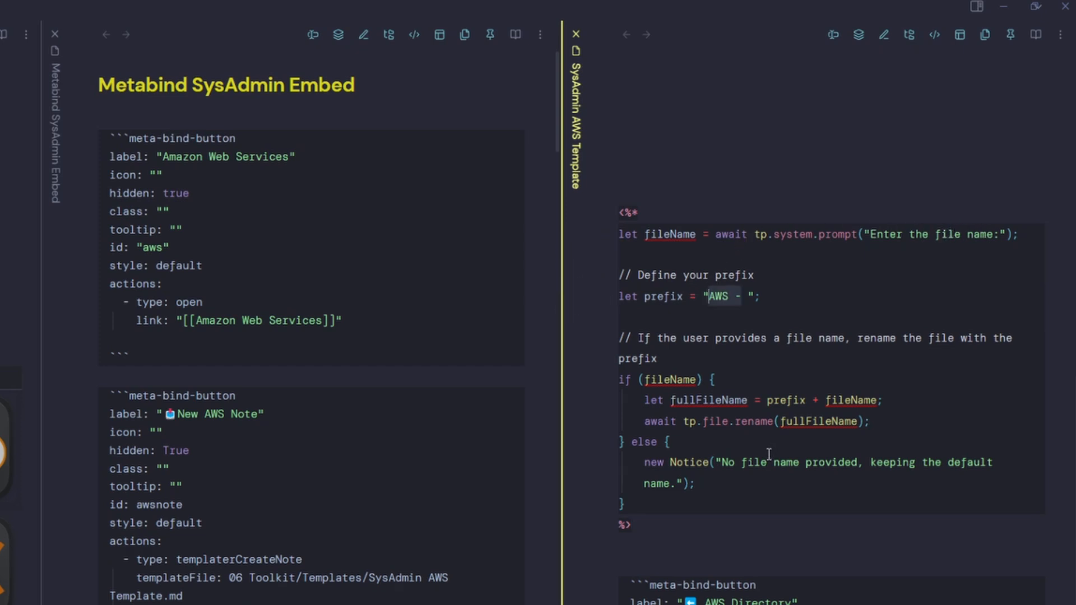
pyautogui.scroll(2, 773, 453)
pyautogui.scroll(3, 774, 454)
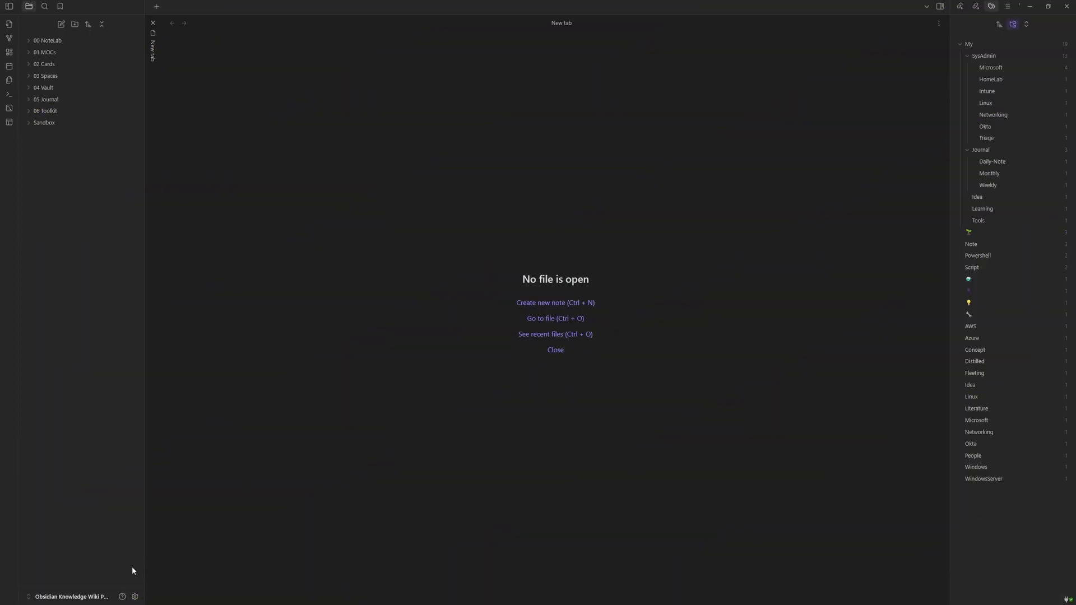
# Install the Minimal community theme and select it as the vault's active theme in the appearance settings
pyautogui.click(135, 597)
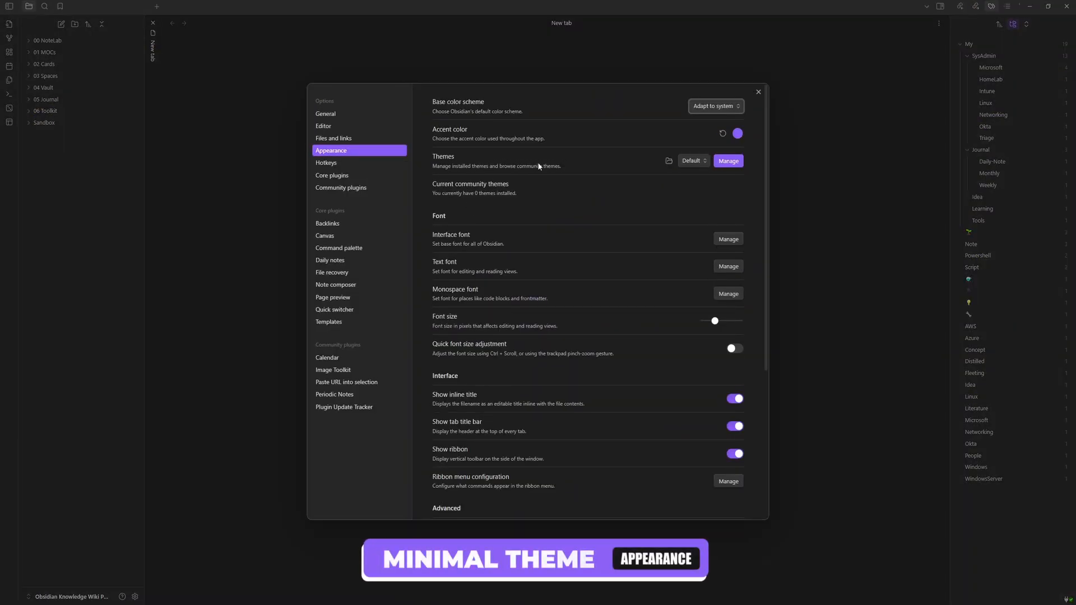
pyautogui.click(739, 161)
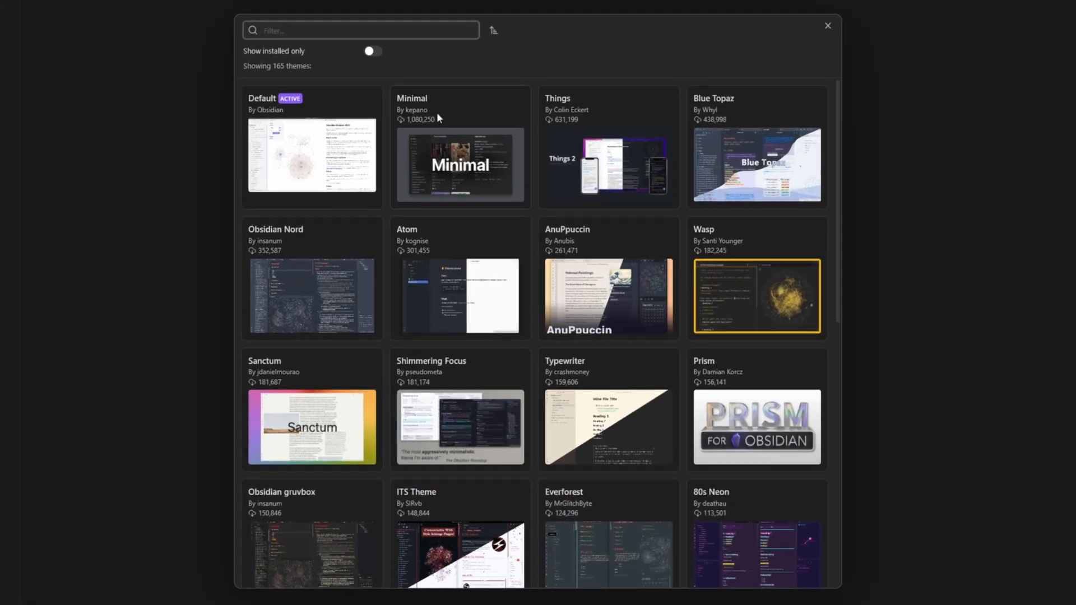
pyautogui.click(471, 163)
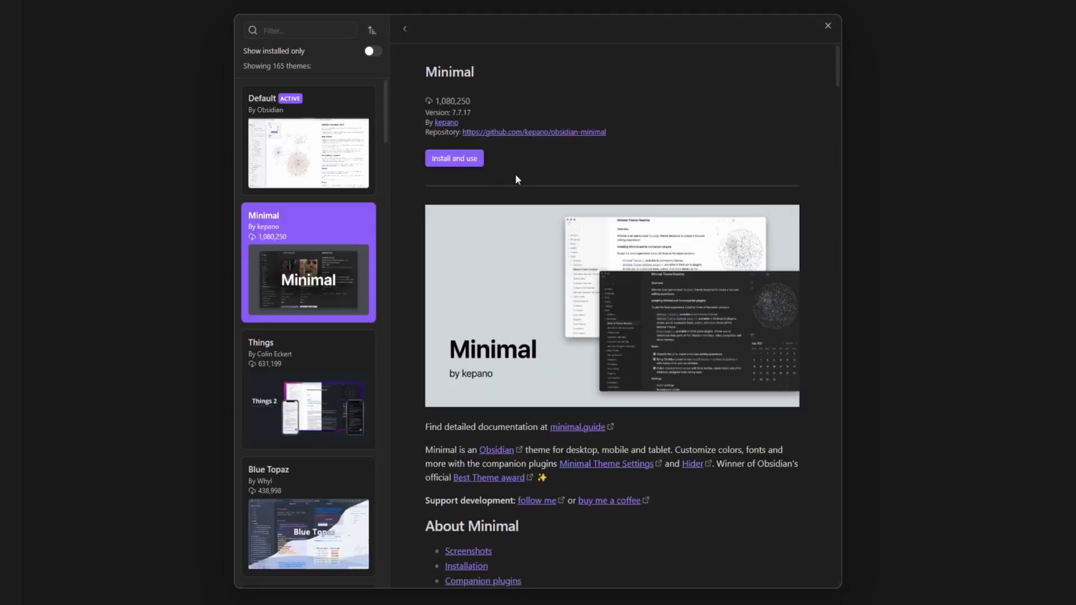
pyautogui.click(470, 162)
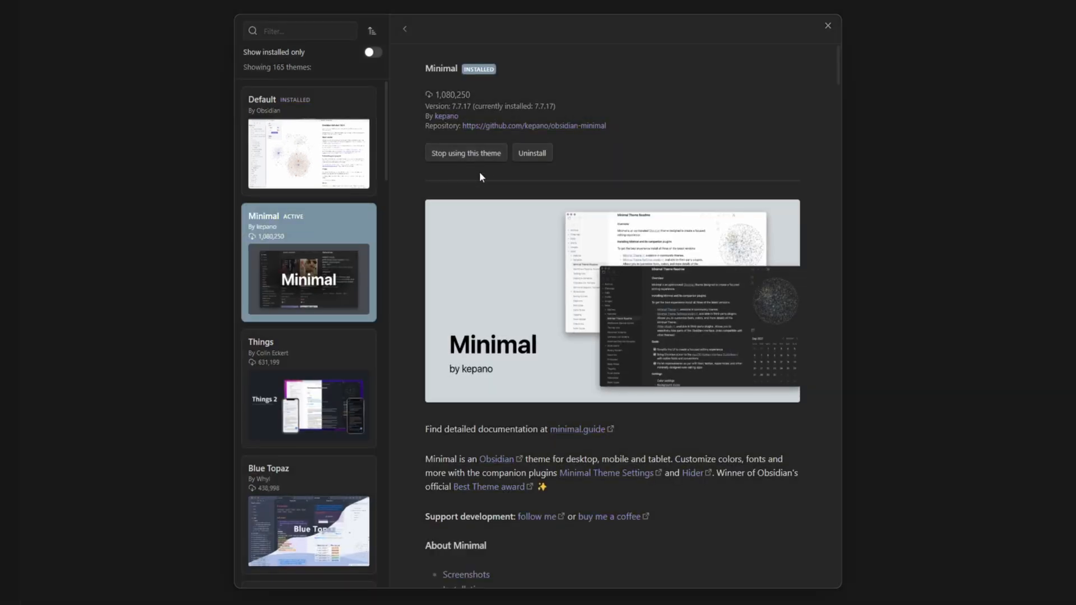
pyautogui.press('Escape')
pyautogui.click(742, 117)
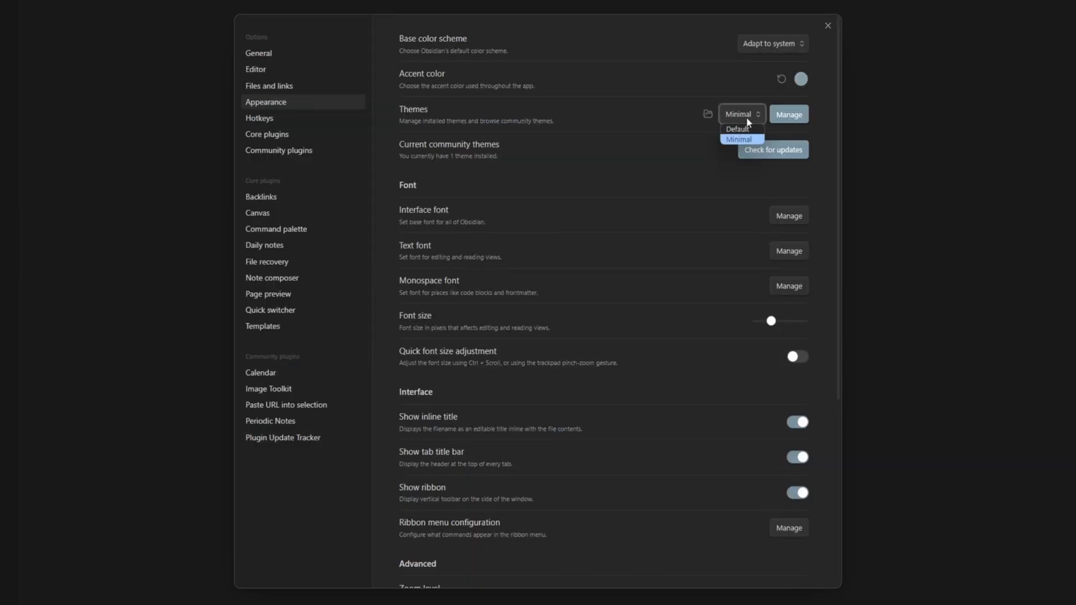
pyautogui.click(741, 139)
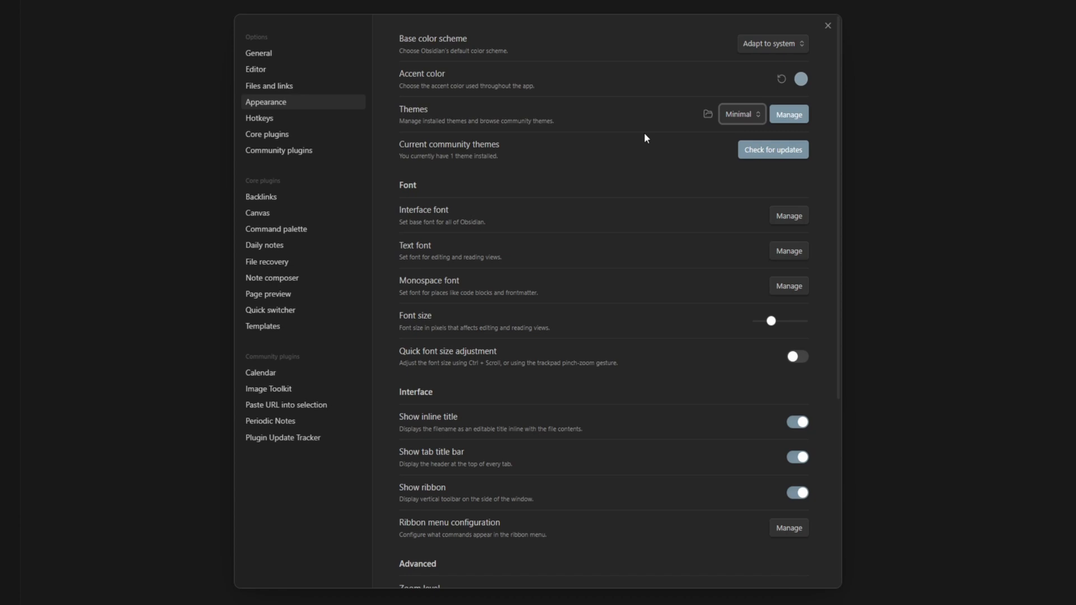
# Search the community plugins for "minim", then install and enable Minimal Theme Settings
pyautogui.click(305, 153)
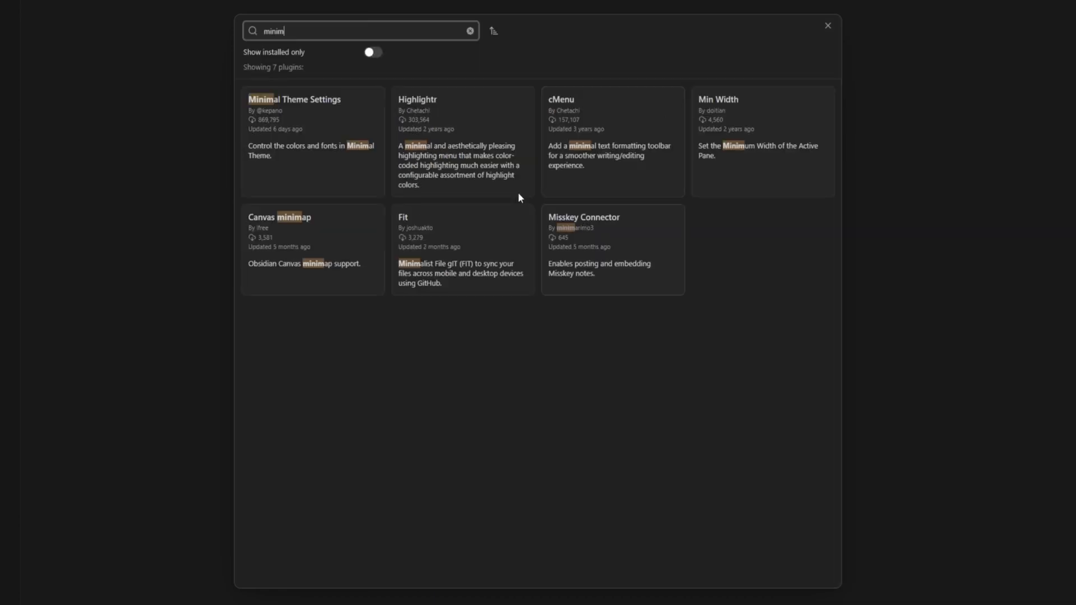
pyautogui.click(286, 120)
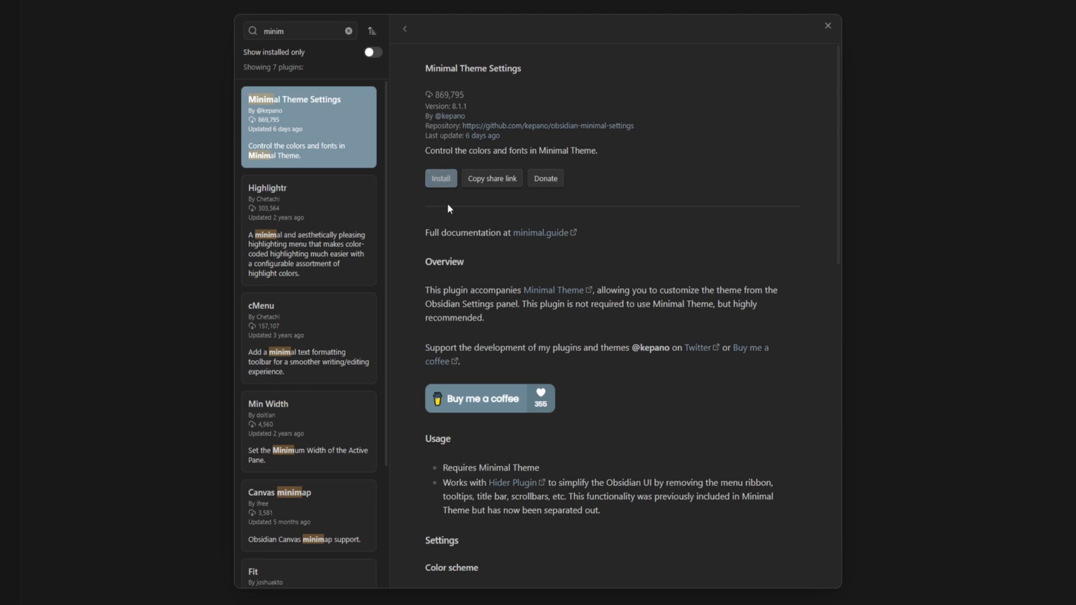
pyautogui.click(443, 181)
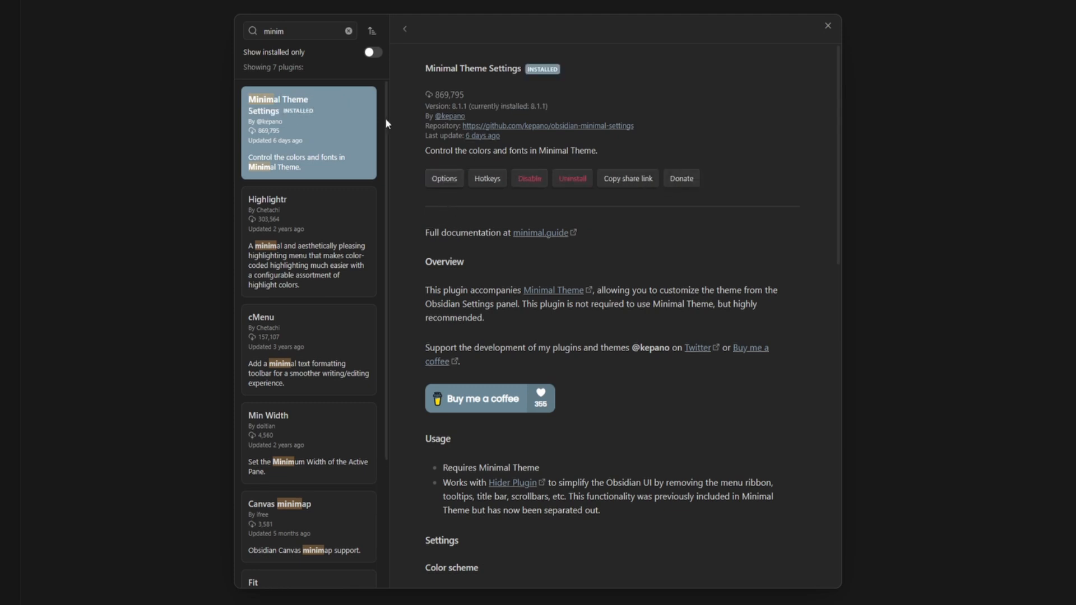
# Search the community plugins for "style s", then install and enable Style Settings
pyautogui.doubleClick(280, 31)
pyautogui.write('style s')
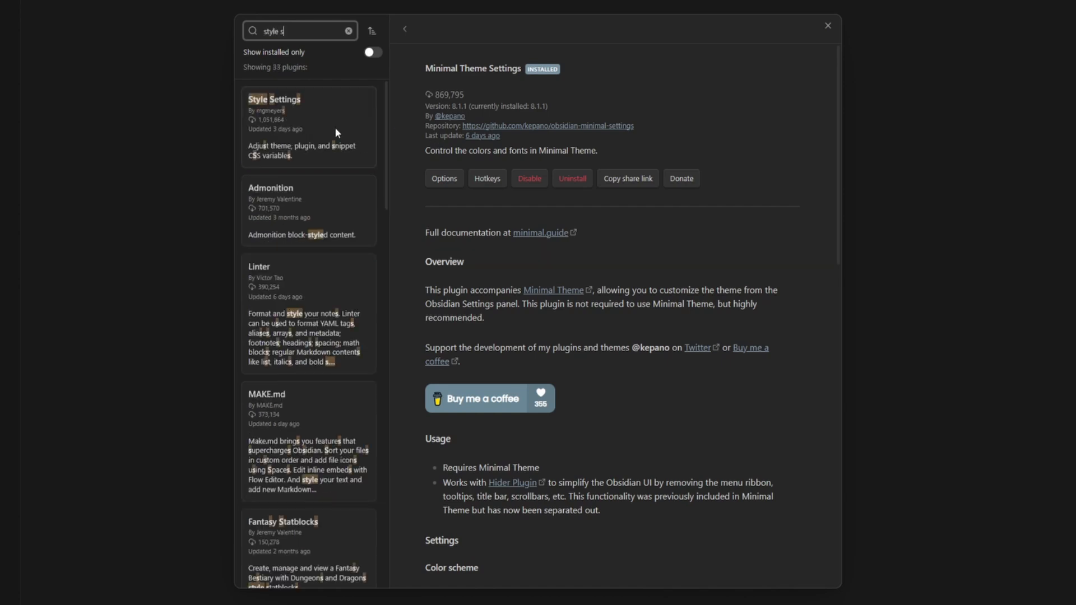
pyautogui.click(335, 127)
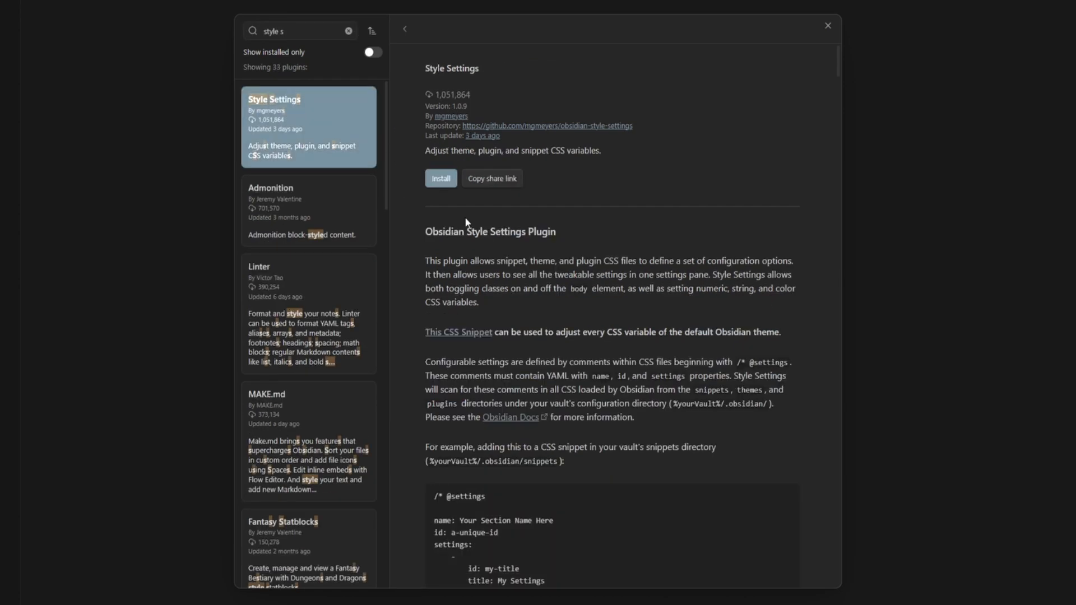
pyautogui.click(444, 183)
pyautogui.click(440, 185)
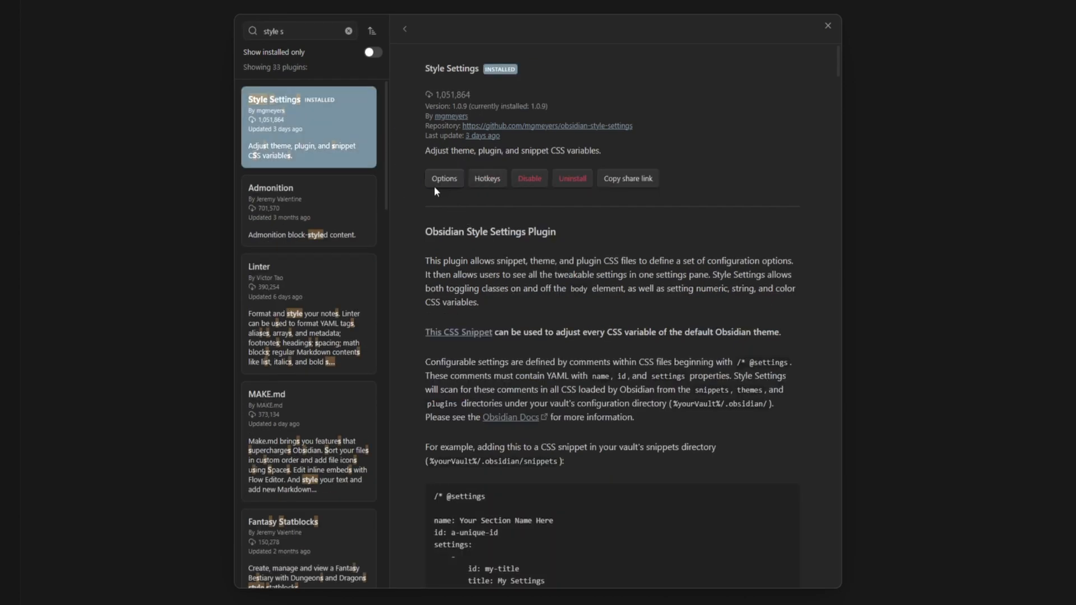
# Find, install and enable the Dataview and Folder notes community plugins
pyautogui.click(348, 31)
pyautogui.write('dataview')
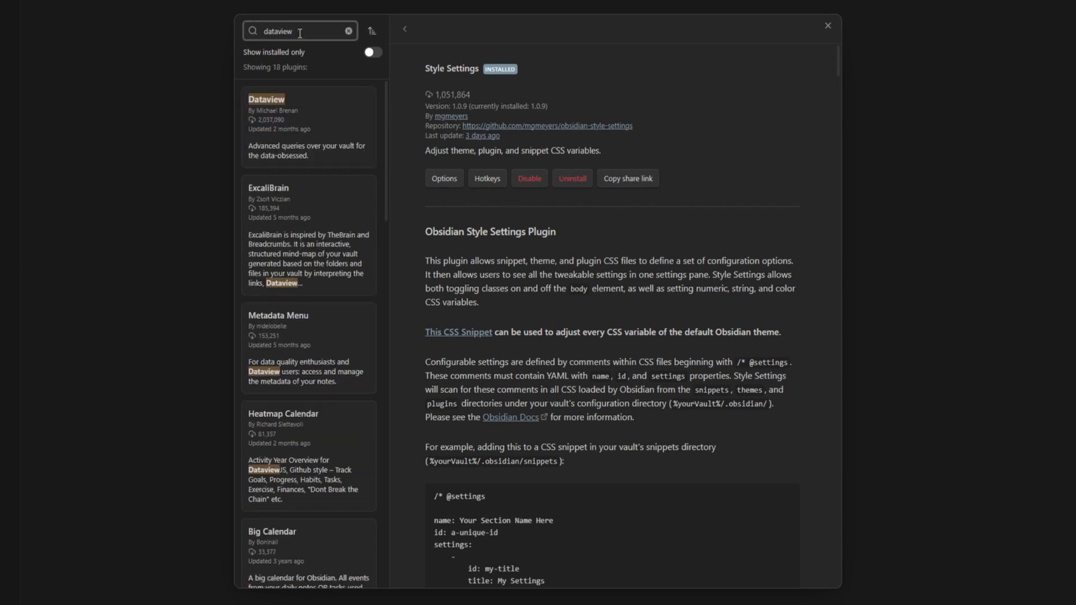
pyautogui.click(298, 123)
pyautogui.click(442, 184)
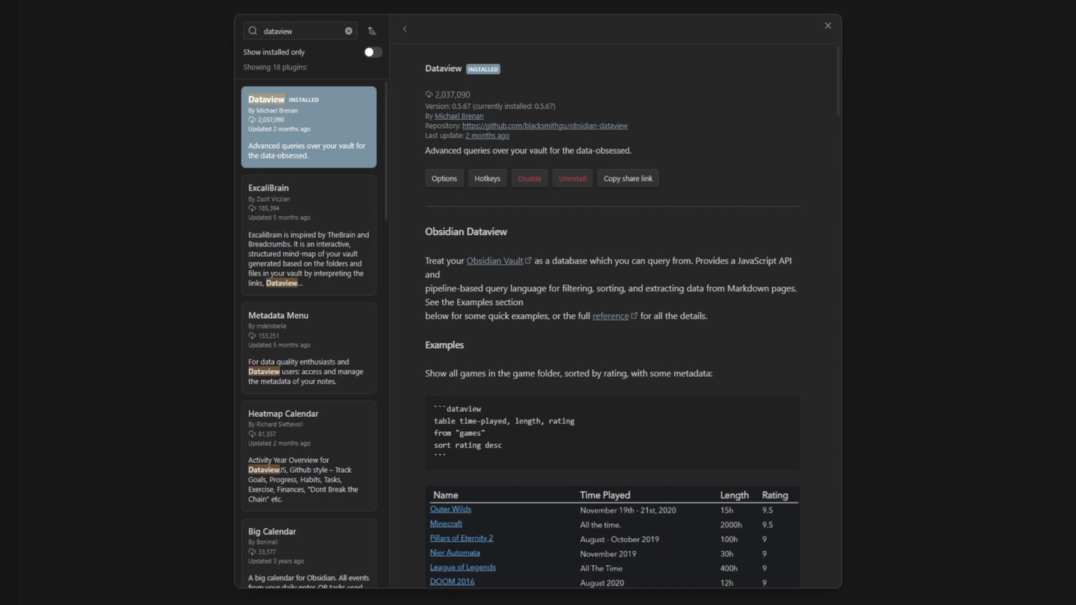
pyautogui.click(311, 210)
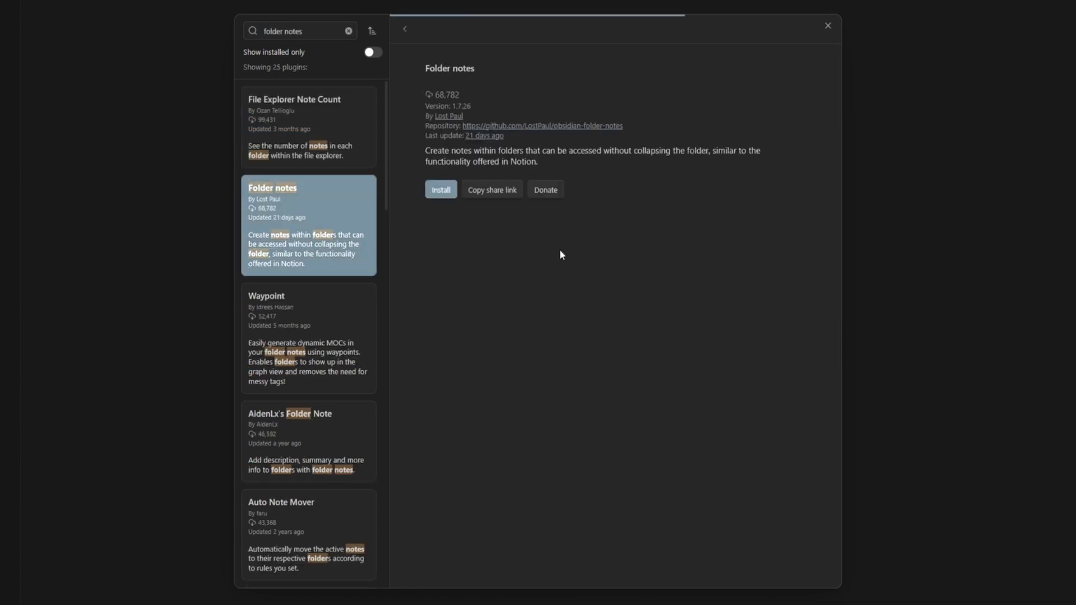
pyautogui.click(439, 193)
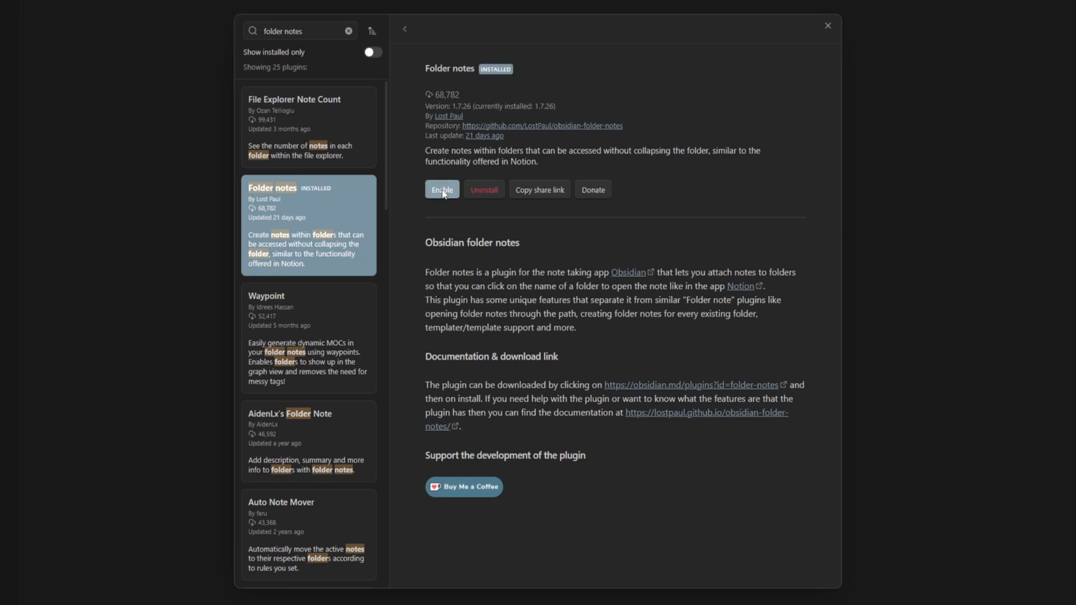
# Search the community plugins for "meta bind", then install and enable Meta Bind
pyautogui.tripleClick(289, 33)
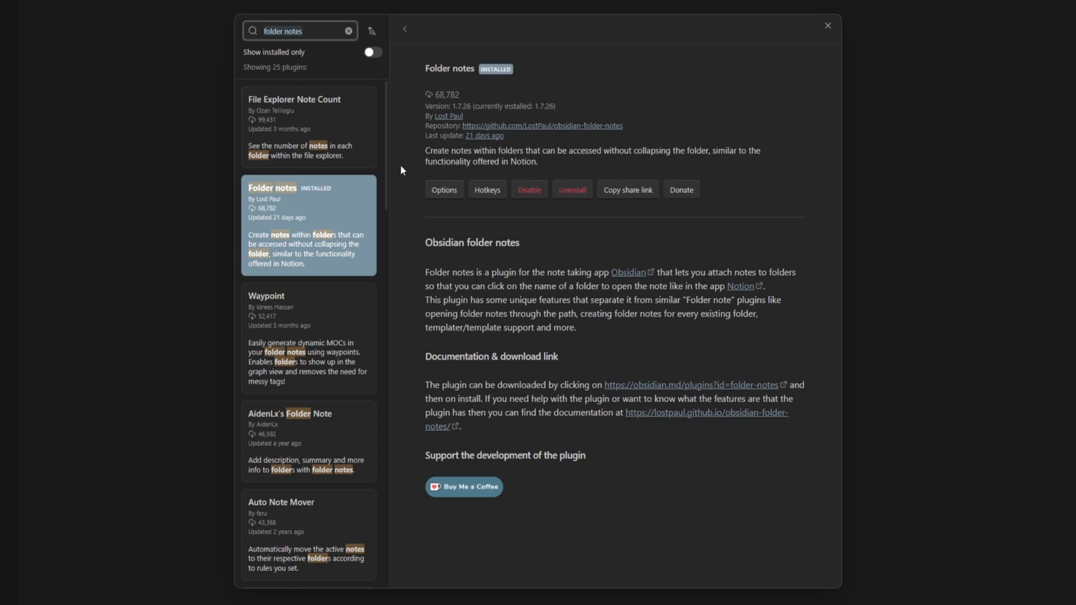
pyautogui.write('meta bind')
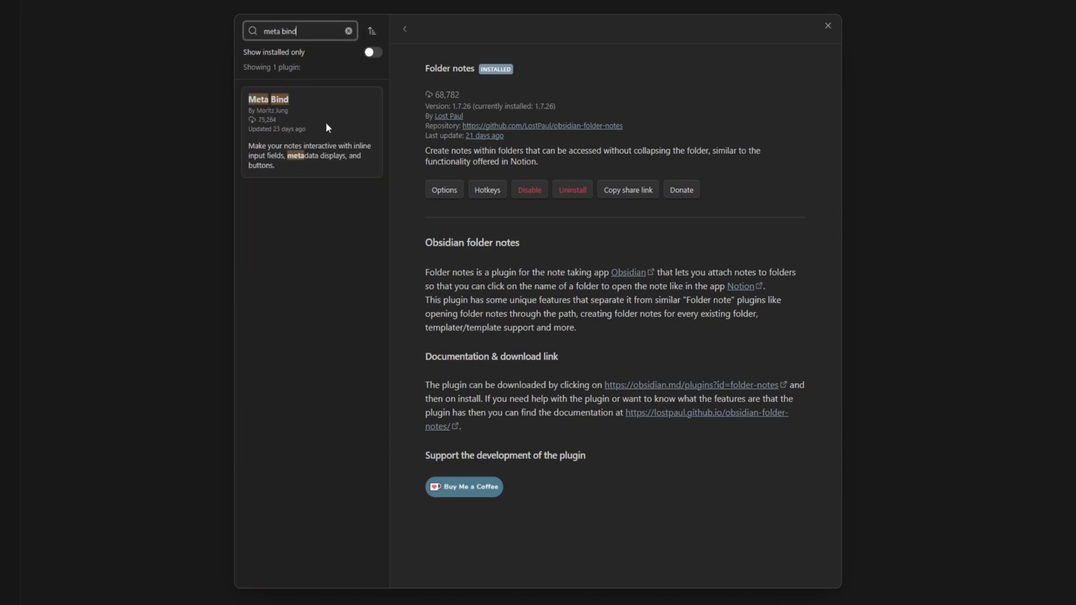
pyautogui.click(326, 124)
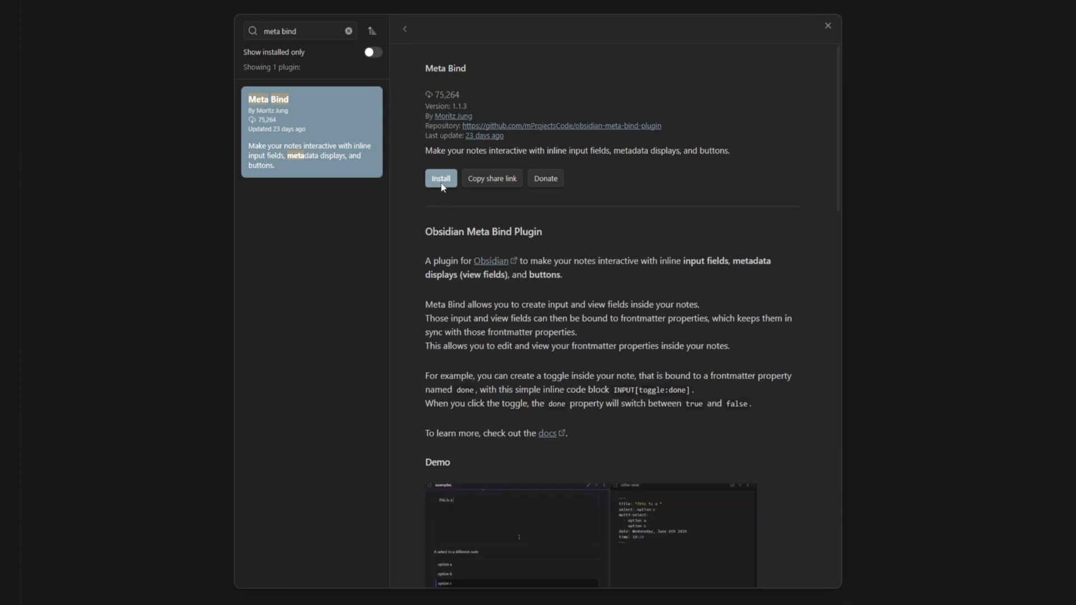
pyautogui.click(443, 185)
# Search for "quickadd", install and enable the QuickAdd plugin, and close the community plugin browser
pyautogui.hotkey('ctrl', 'a')
pyautogui.write('quickadd')
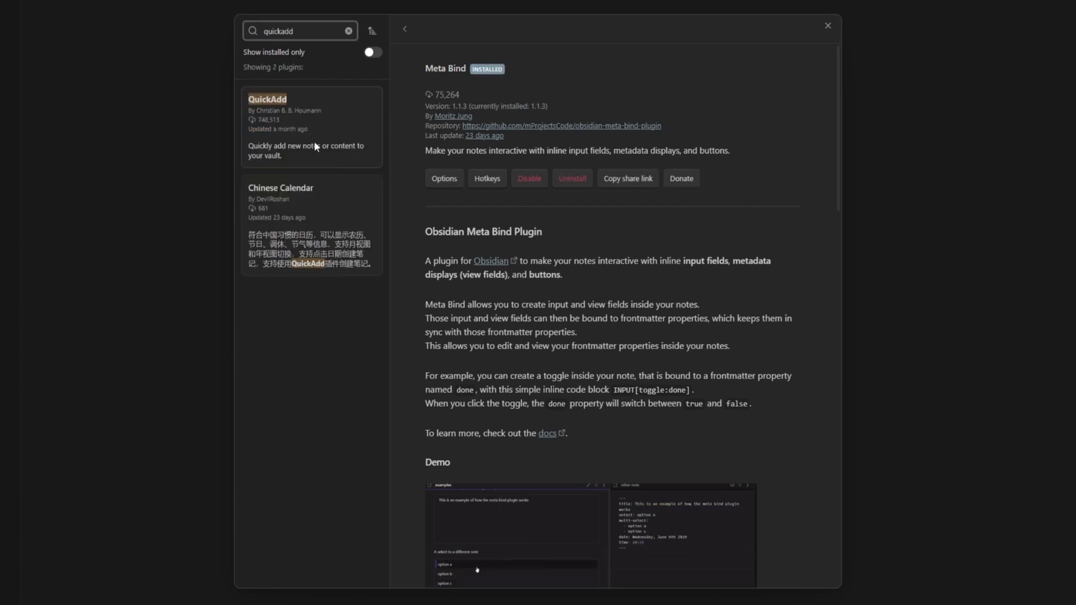
pyautogui.click(314, 140)
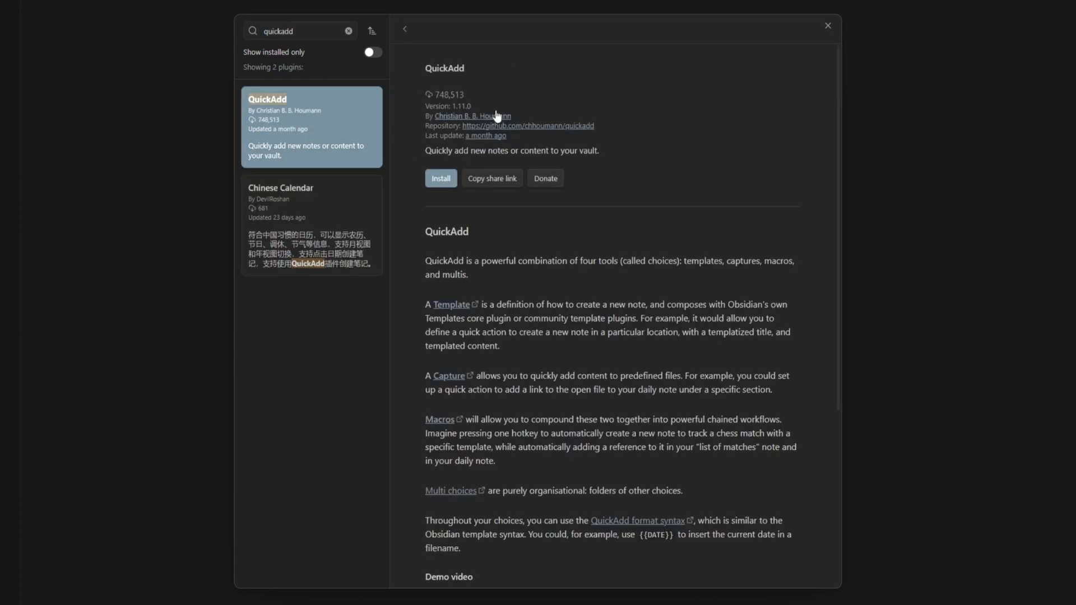
pyautogui.click(440, 179)
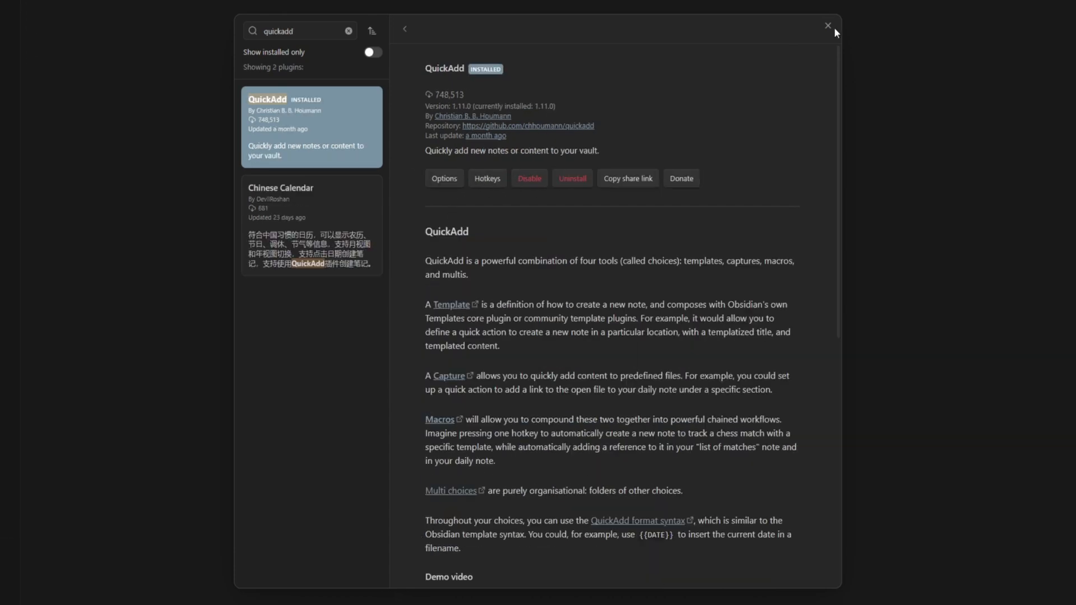
pyautogui.click(828, 25)
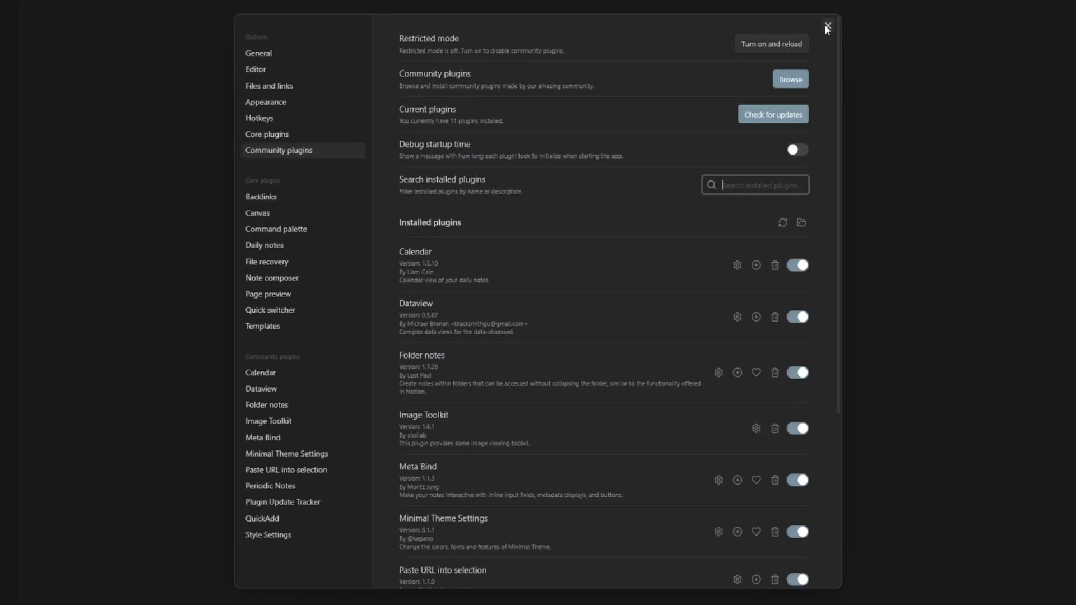
# Open the core plugins list in the settings and look through its entries
pyautogui.click(299, 136)
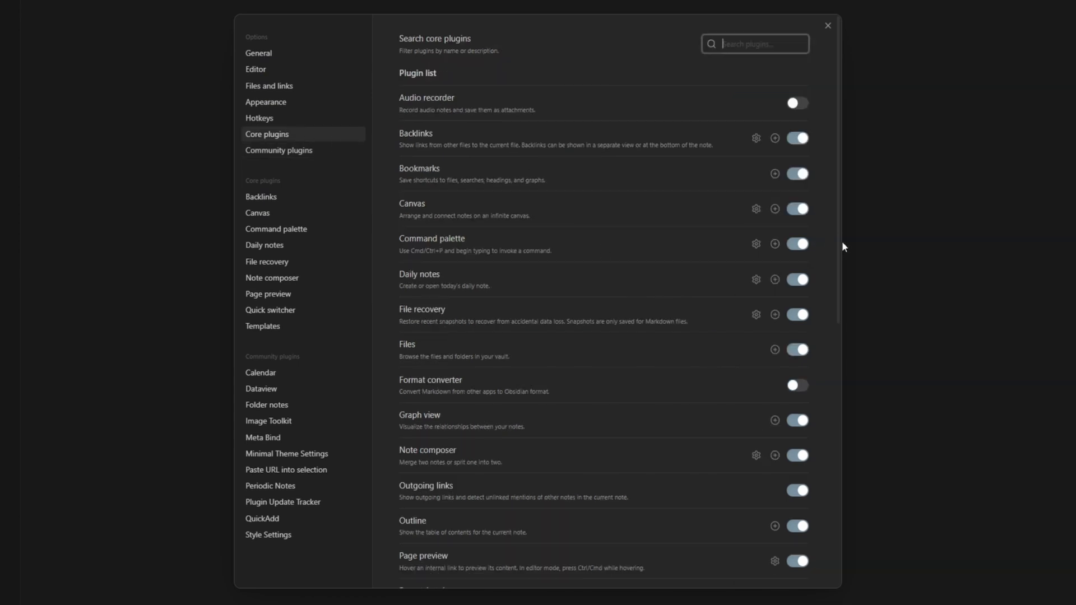
pyautogui.moveTo(838, 247); pyautogui.dragTo(425, 532)
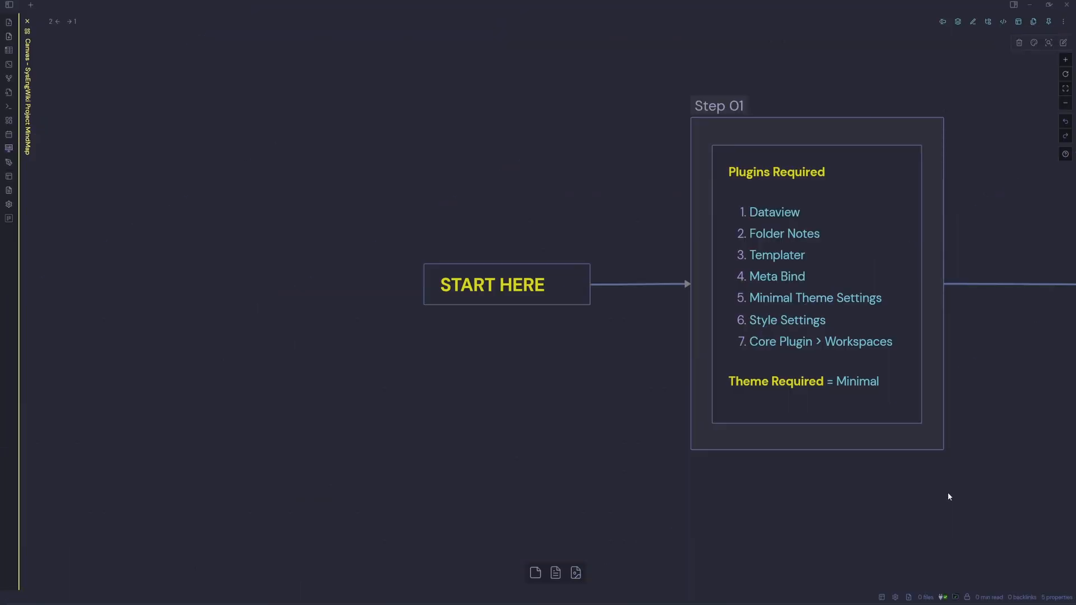
# Look over the required plugins on the project mind map, and view the Linux and Microsoft folder notes in the finished wiki
pyautogui.moveTo(1035, 492); pyautogui.dragTo(430, 475)
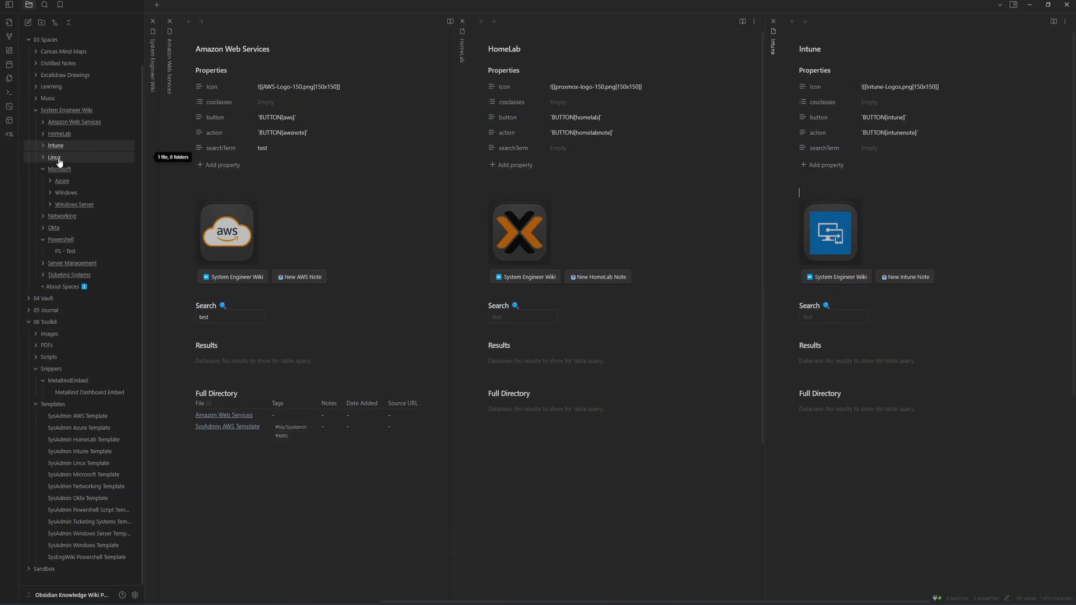
pyautogui.click(54, 157)
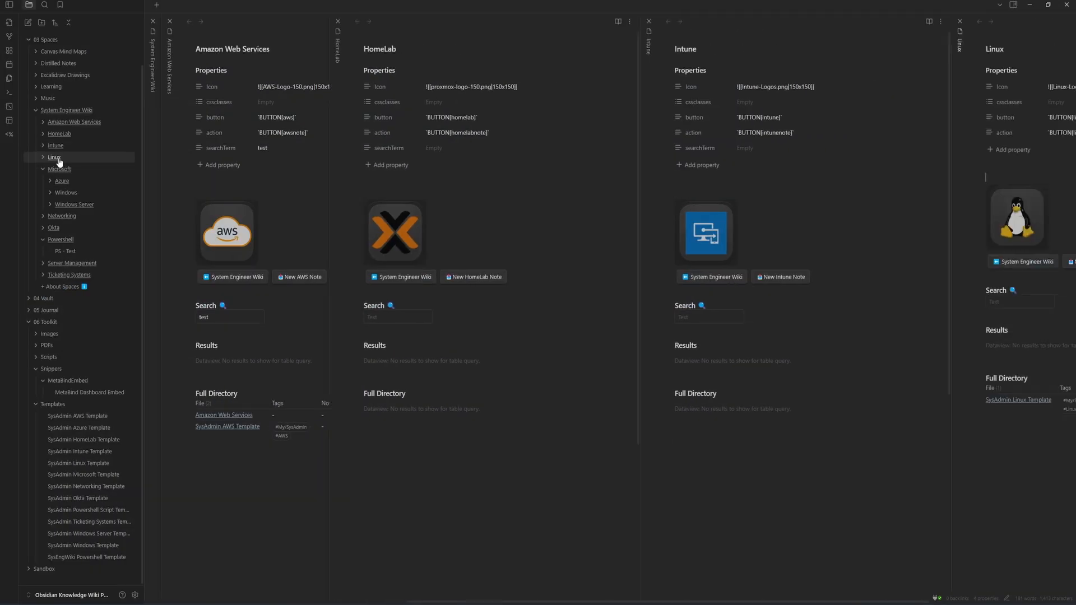
pyautogui.click(63, 171)
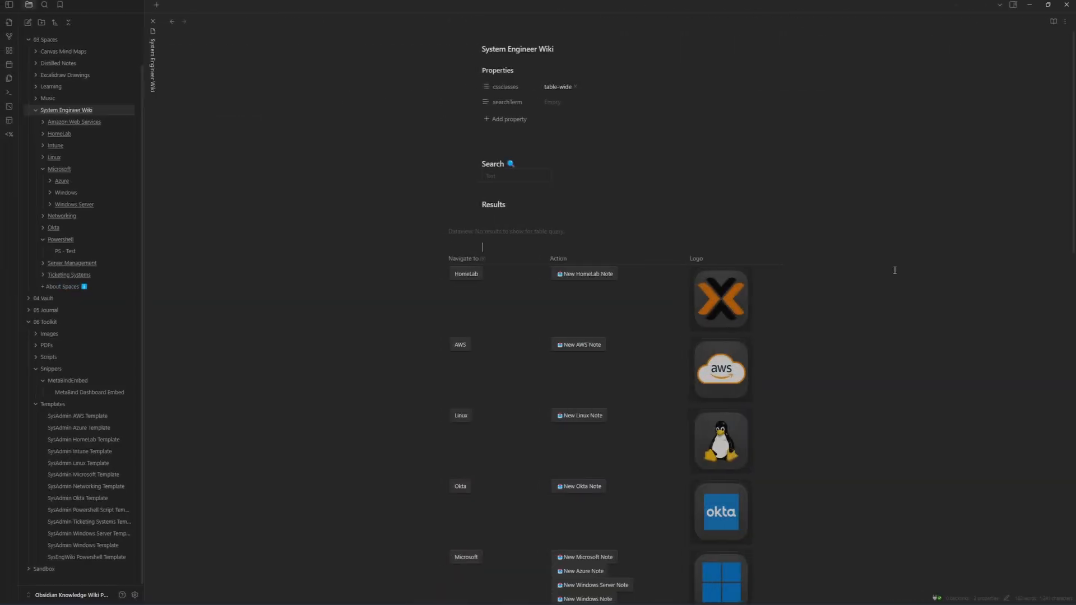
pyautogui.click(941, 203)
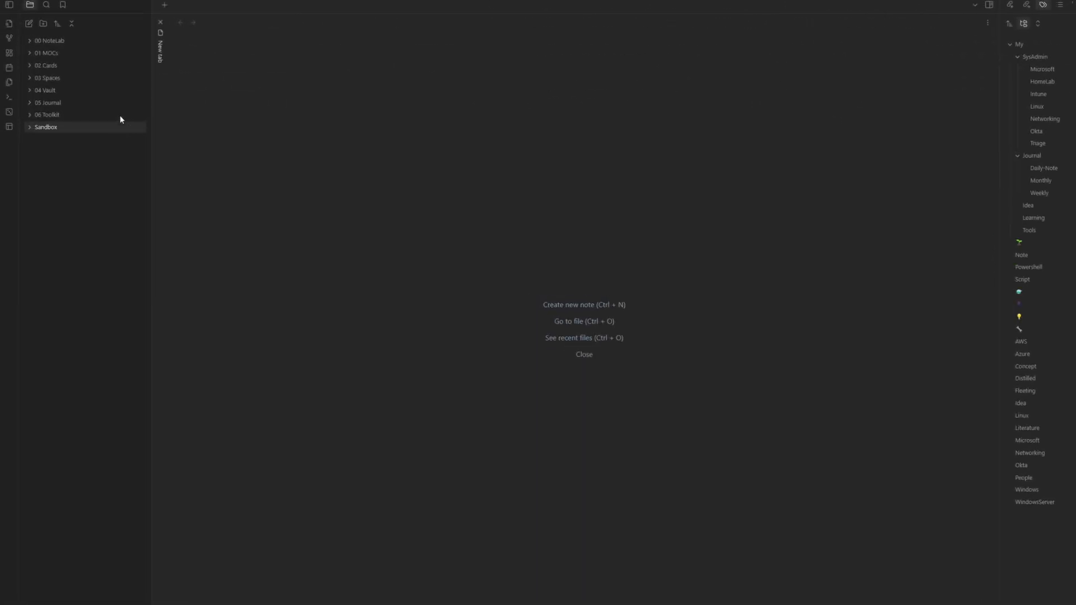
# Rename the Wiki folder inside 03 Spaces as System Engineer Wiki
pyautogui.click(40, 76)
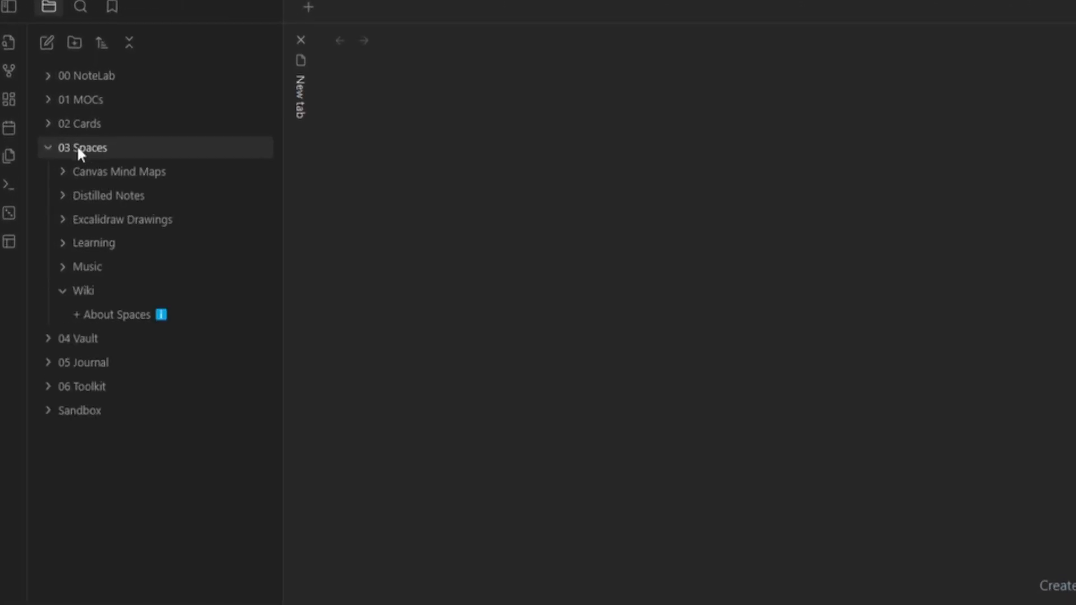
pyautogui.rightClick(84, 295)
pyautogui.click(155, 527)
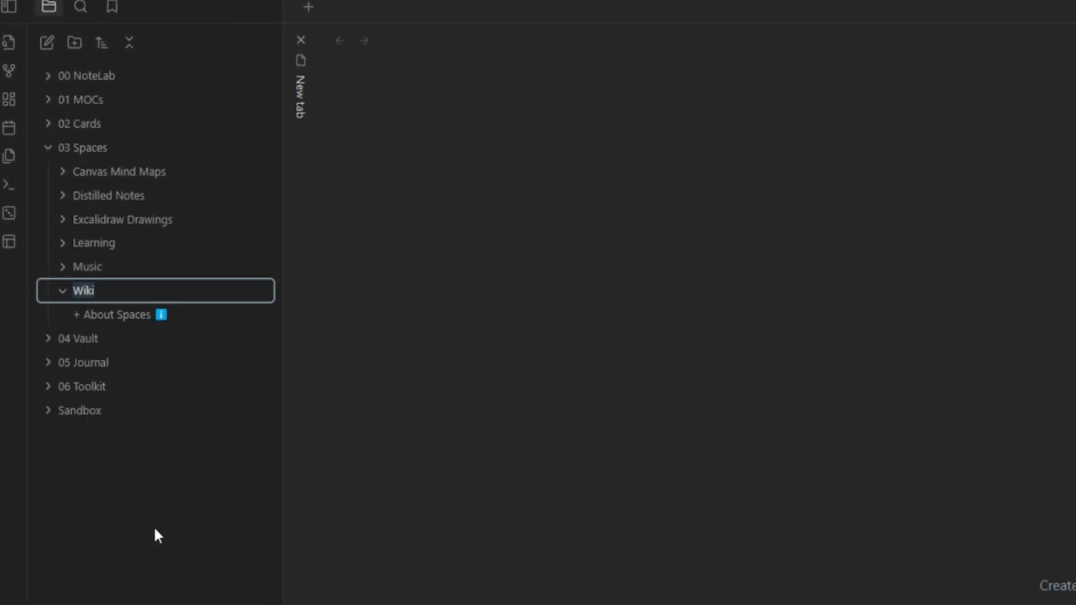
pyautogui.write('System Enginee')
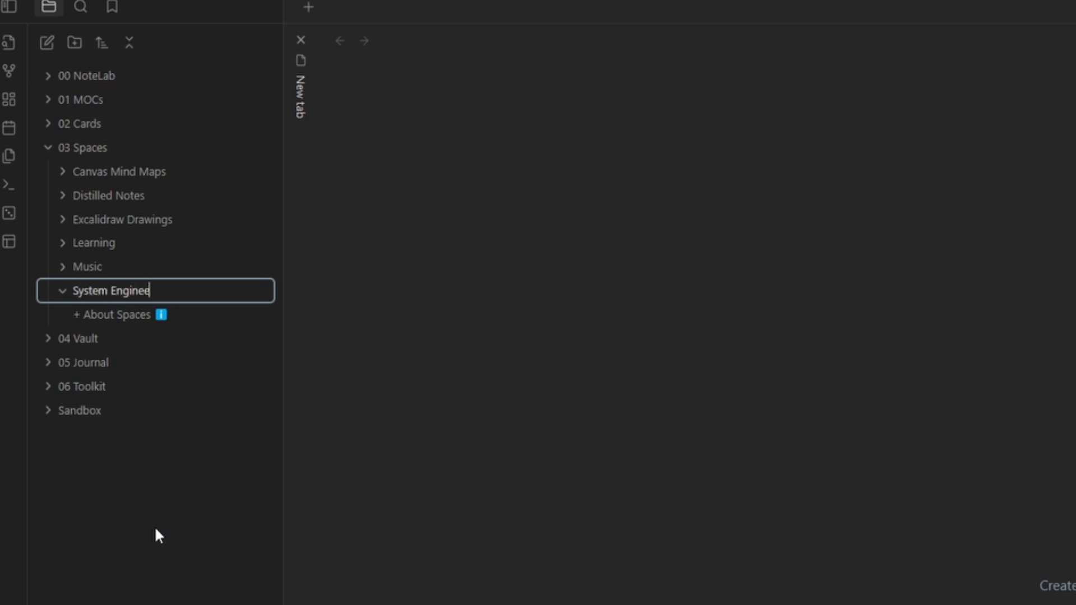
pyautogui.write('r Wiki')
pyautogui.press('Return')
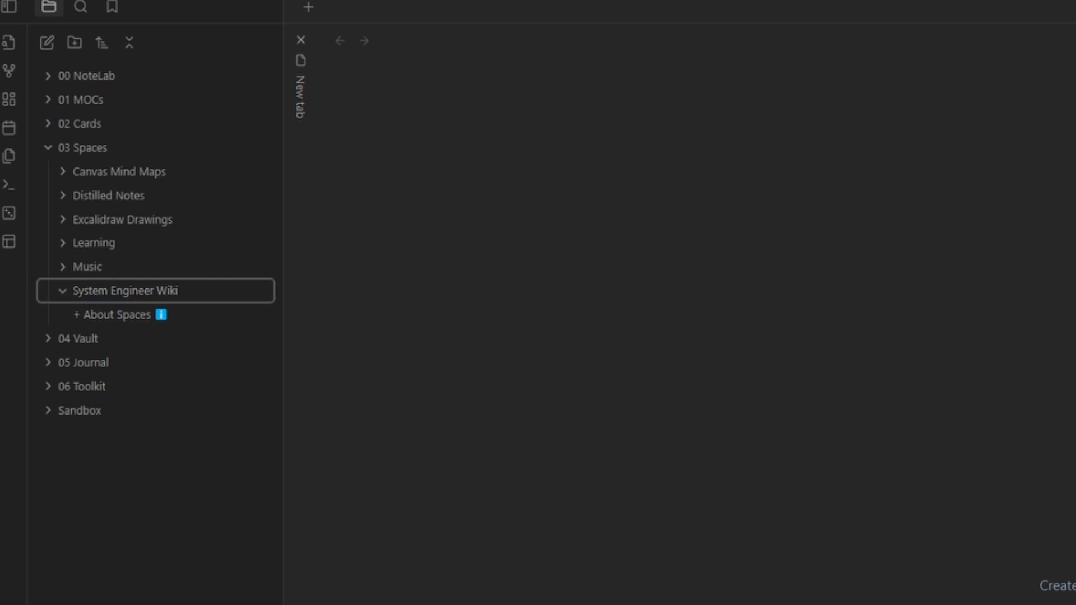
# Create subfolders named Amazon Web Services and HomeLab inside the System Engineer Wiki folder
pyautogui.rightClick(162, 289)
pyautogui.click(218, 327)
pyautogui.write('Amazon Web Services')
pyautogui.press('Return')
pyautogui.rightClick(120, 291)
pyautogui.click(182, 330)
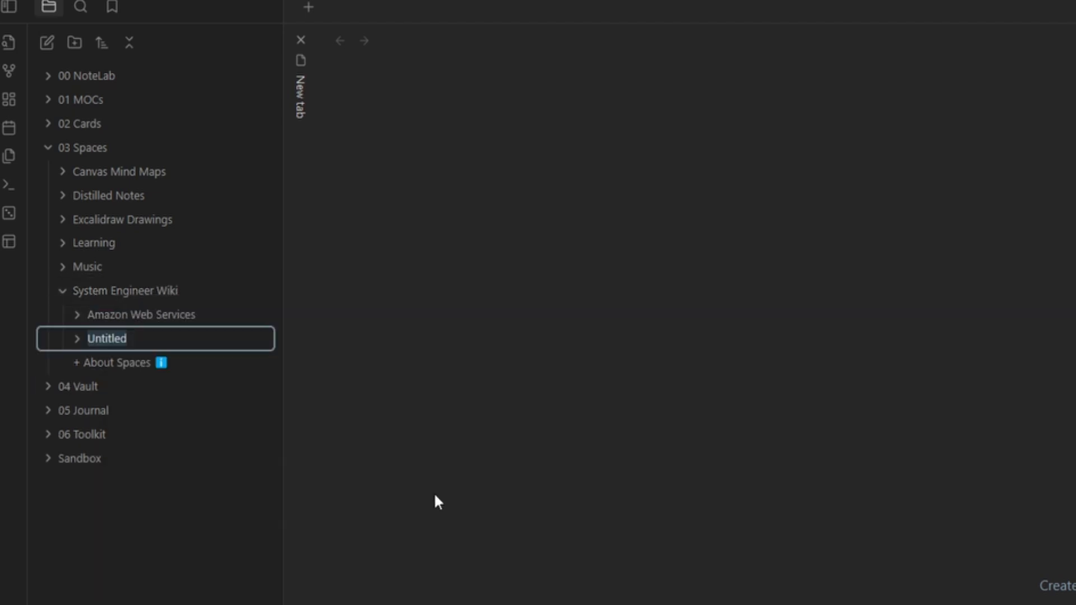
pyautogui.write('HomeLab')
# Add Intune, Linux and Microsoft subfolders to the System Engineer Wiki folder
pyautogui.rightClick(152, 287)
pyautogui.click(210, 326)
pyautogui.write('Intune')
pyautogui.rightClick(134, 294)
pyautogui.click(172, 329)
pyautogui.write('Linux')
pyautogui.rightClick(105, 294)
pyautogui.click(157, 331)
pyautogui.write('Microsoft')
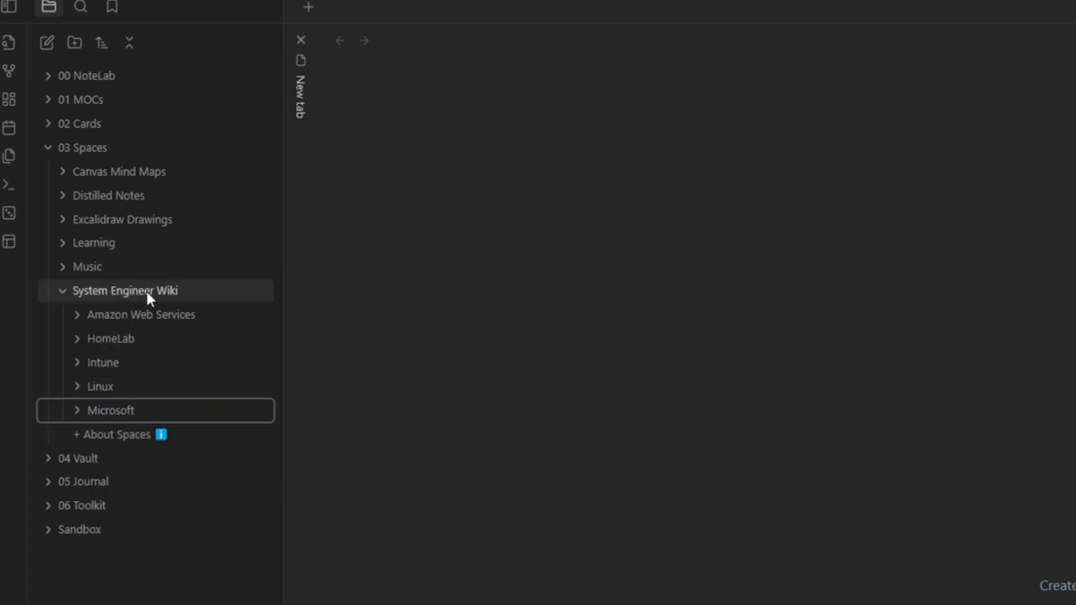
# Add Okta, Powershell, Server Management and Ticketing Systems subfolders to the System Engineer Wiki folder
pyautogui.rightClick(112, 293)
pyautogui.click(163, 331)
pyautogui.write('Powershell')
pyautogui.rightClick(121, 292)
pyautogui.write('Server Management')
pyautogui.rightClick(126, 294)
pyautogui.click(177, 331)
pyautogui.write('T')
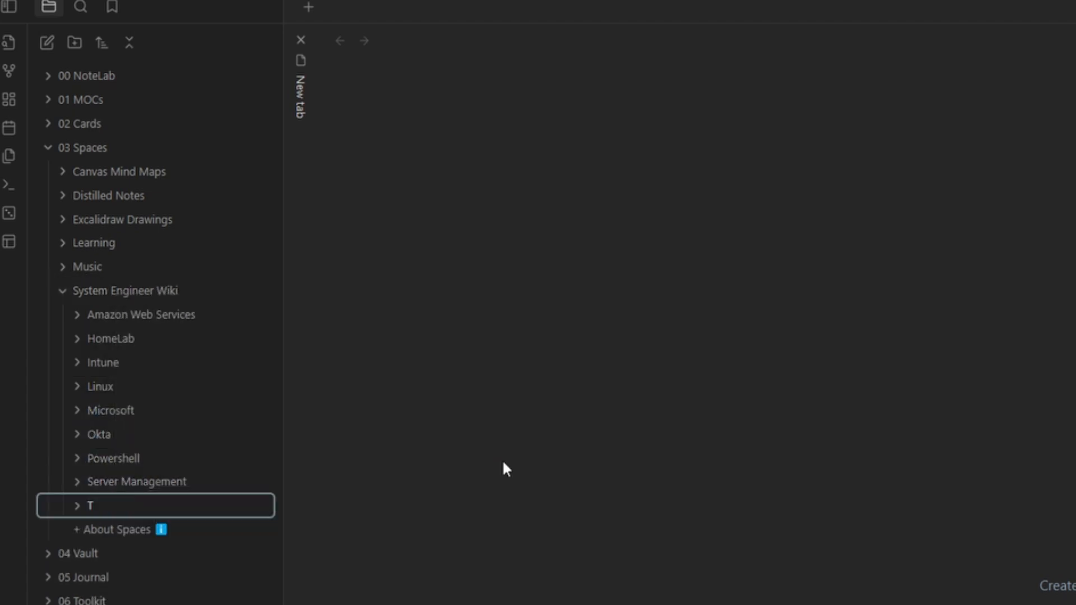
pyautogui.write('icketing Systems')
pyautogui.press('Return')
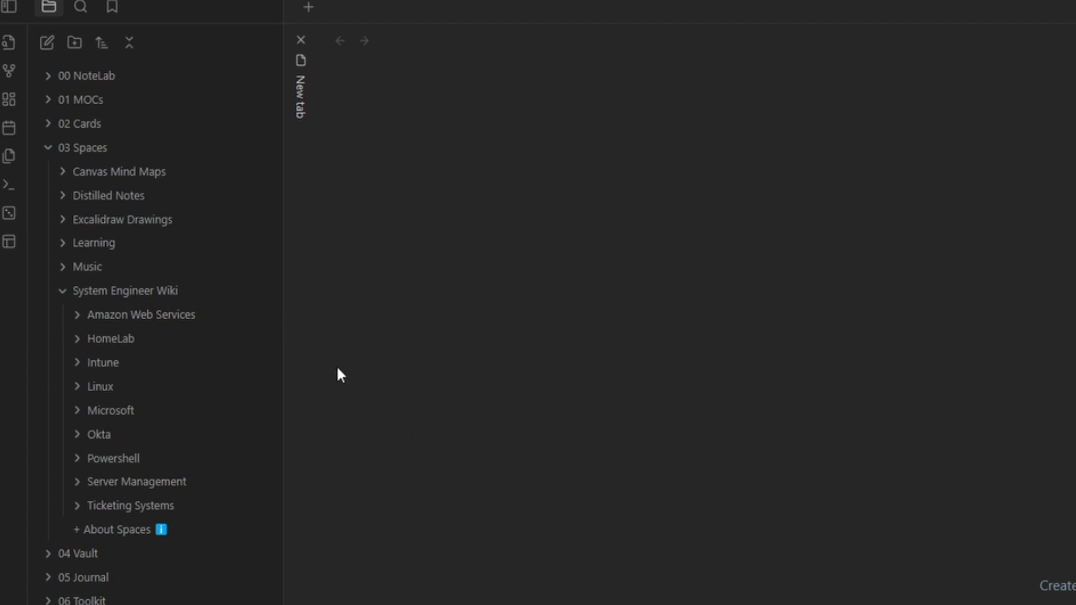
# Create a markdown folder note for the System Engineer Wiki folder and start one for the Amazon Web Services folder
pyautogui.rightClick(171, 294)
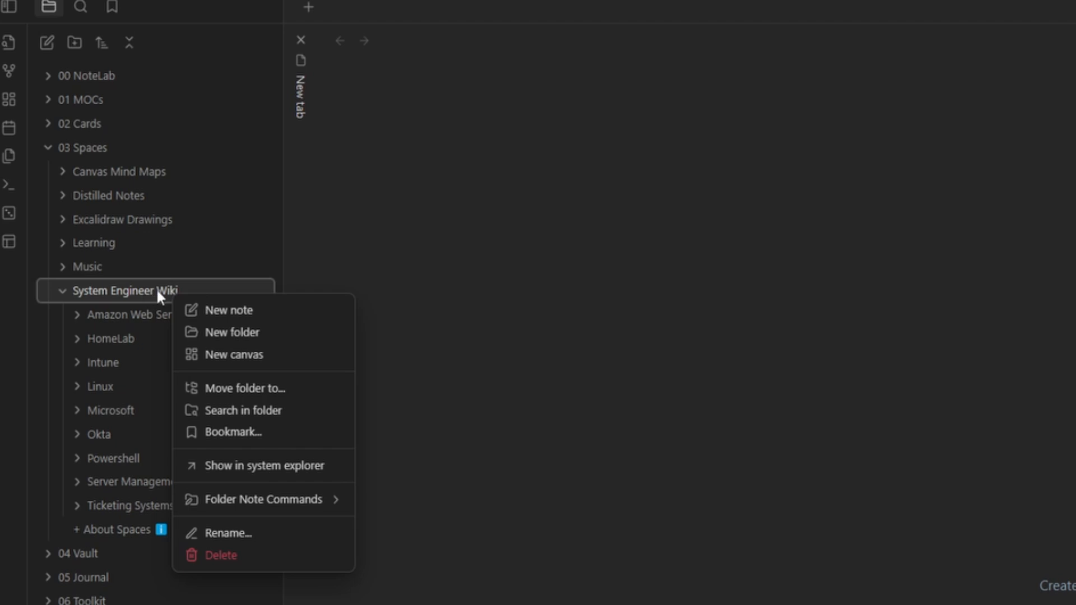
pyautogui.moveTo(282, 498)
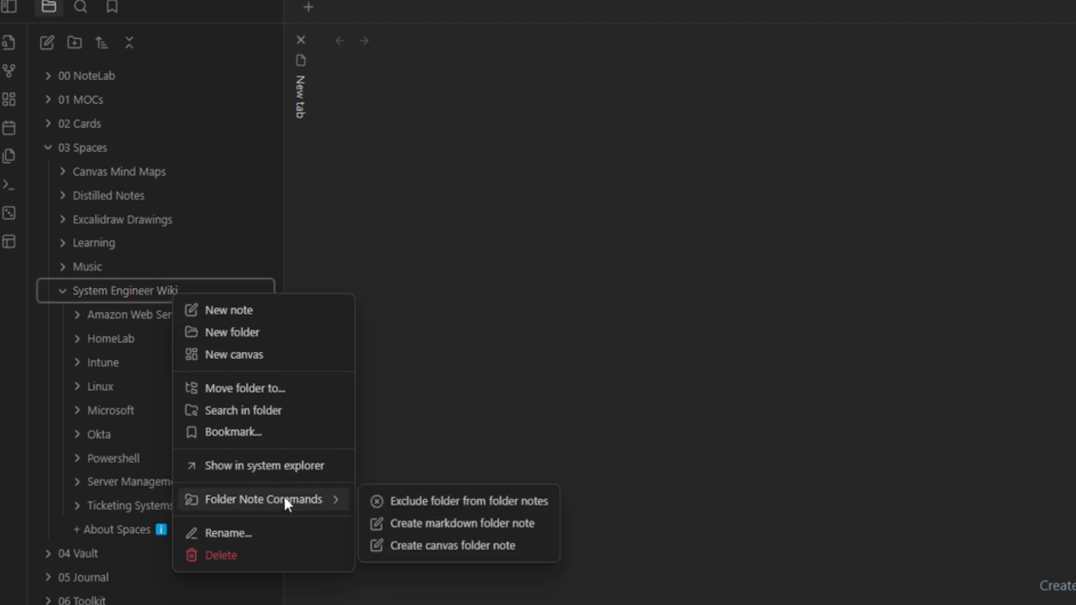
pyautogui.click(415, 526)
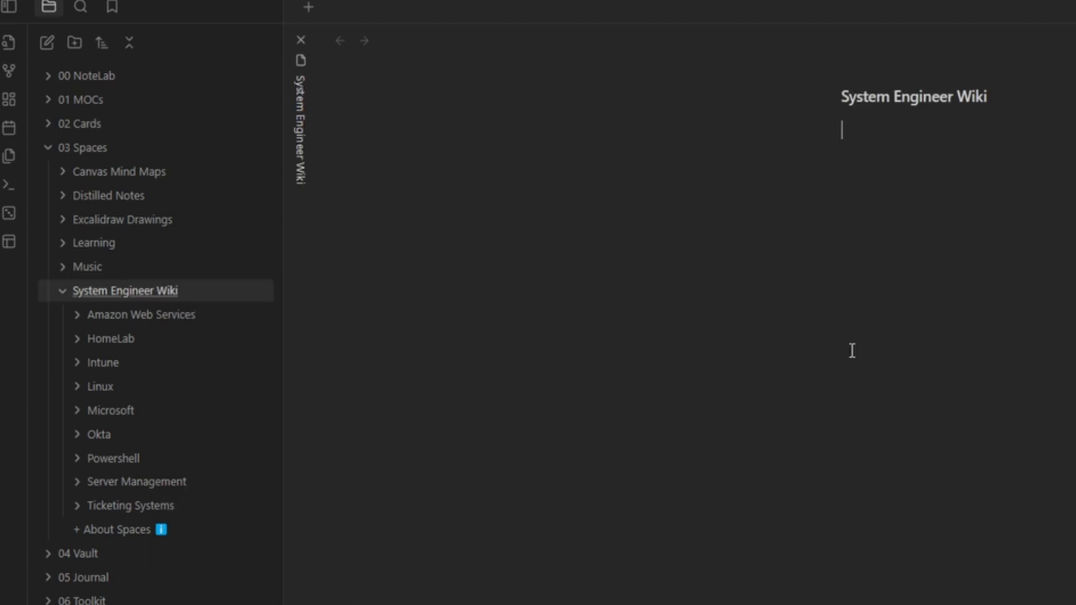
pyautogui.rightClick(170, 315)
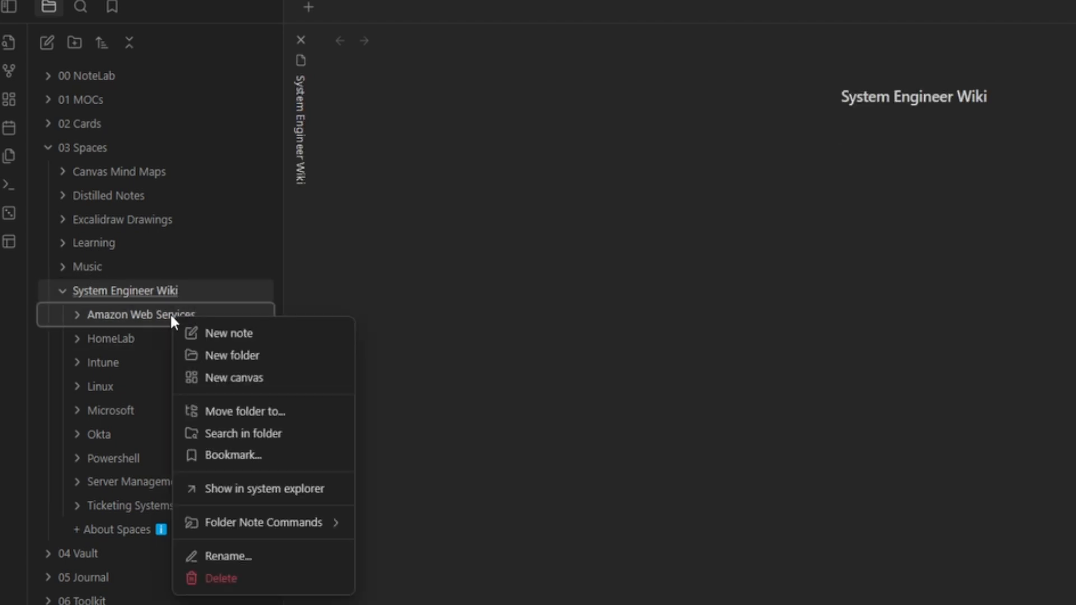
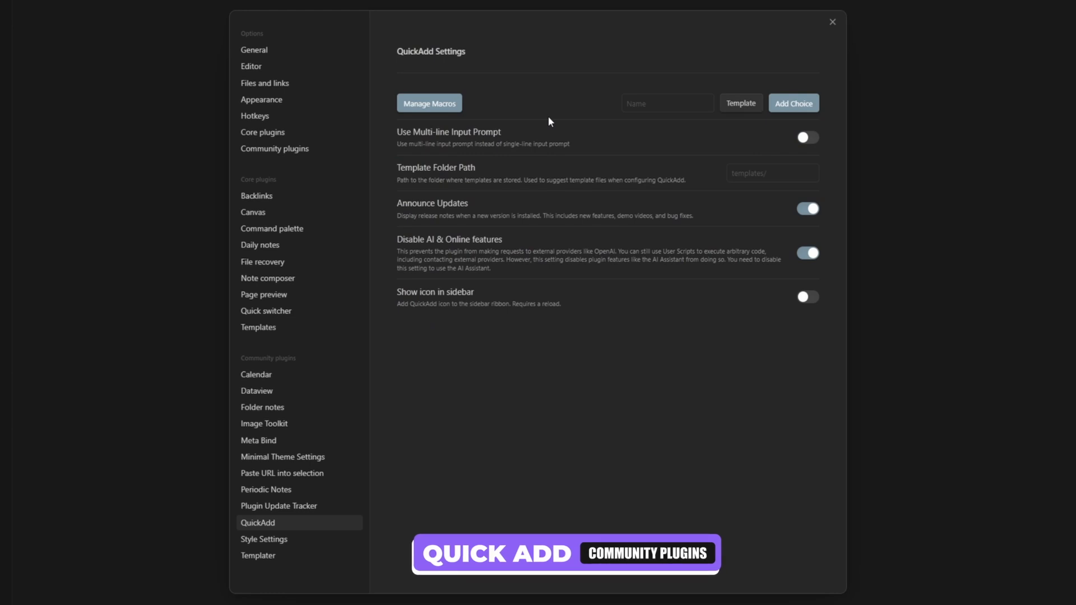
# Set QuickAdd's template folder path to 06 Toolkit/Templates
pyautogui.click(776, 174)
pyautogui.write('06 Toolkit/Templates')
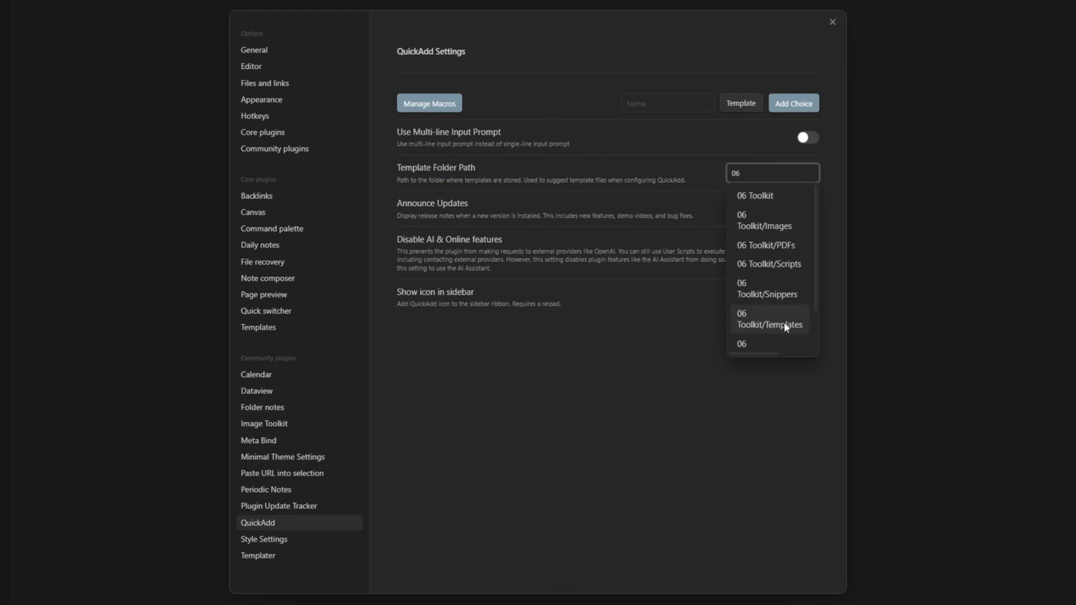
pyautogui.click(783, 322)
pyautogui.click(751, 353)
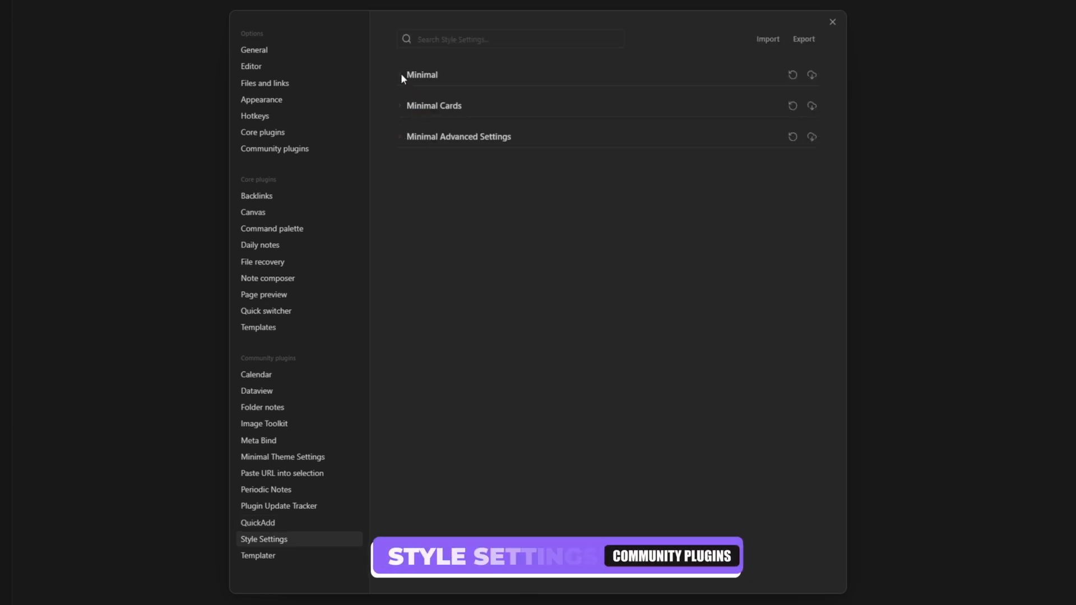
# Turn off Trim Dataview columns in Minimal's Dataview style settings and open the Templater plugin's settings
pyautogui.click(401, 74)
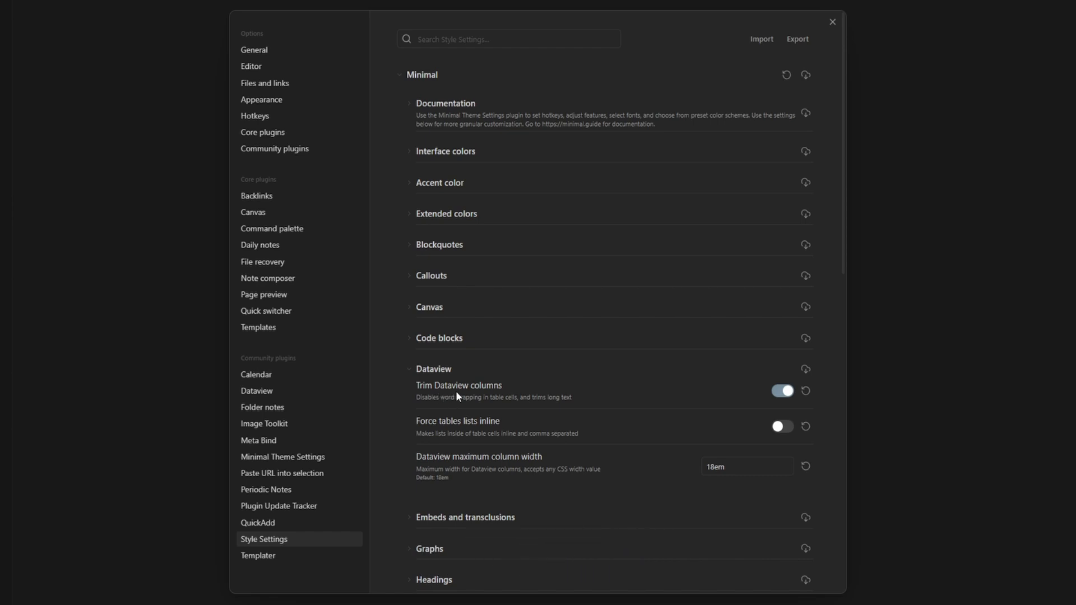
pyautogui.click(782, 392)
pyautogui.click(294, 554)
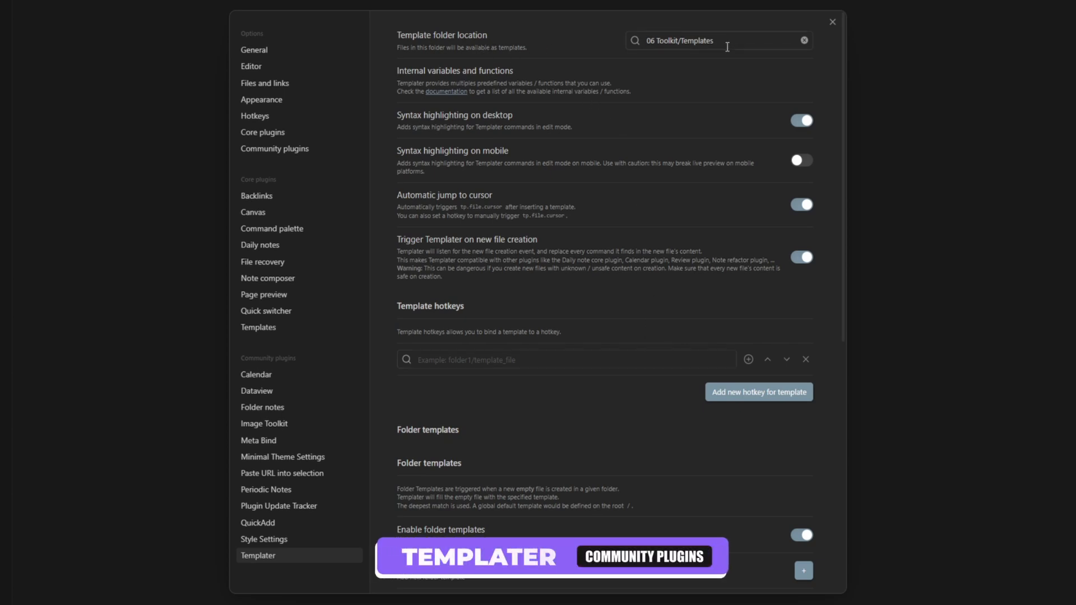
# Review Templater's template folder location and the existing folder template entry that pairs the Powershell folder with its template
pyautogui.moveTo(734, 40); pyautogui.dragTo(630, 35)
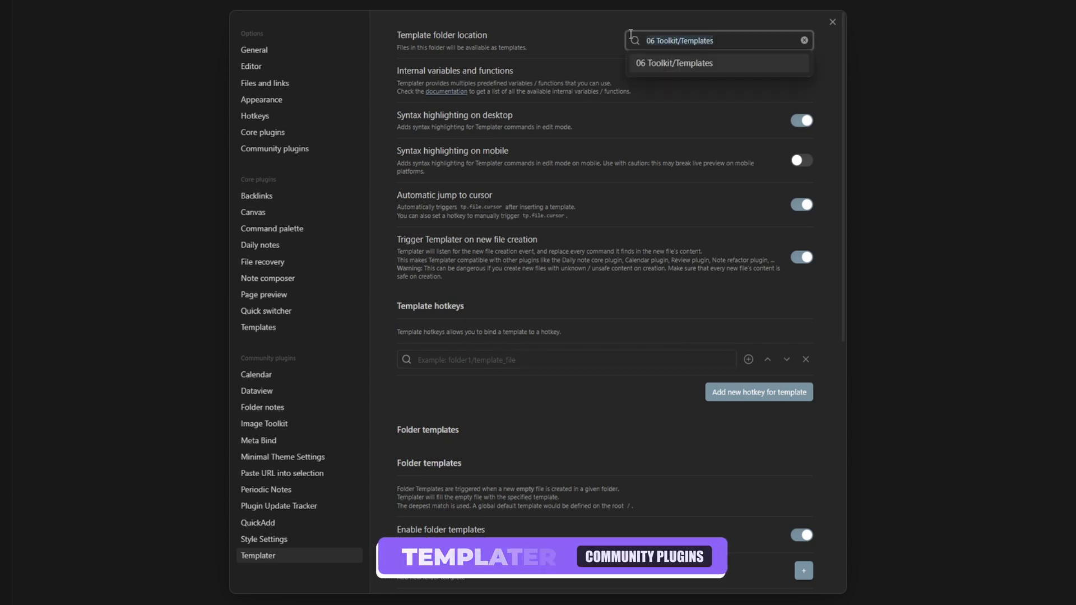
pyautogui.click(600, 43)
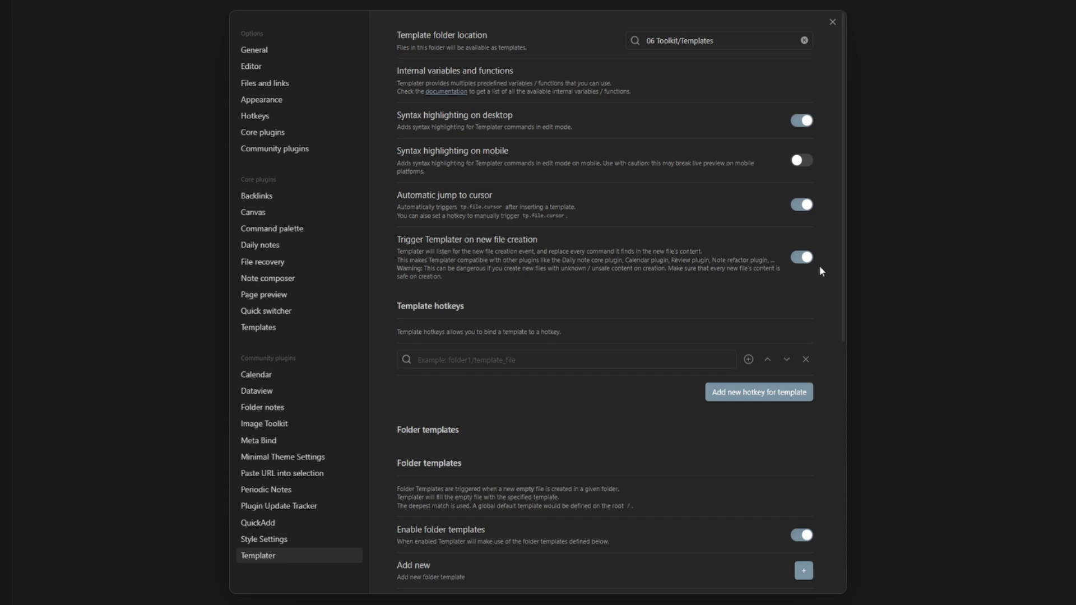
pyautogui.scroll(-5, 817, 286)
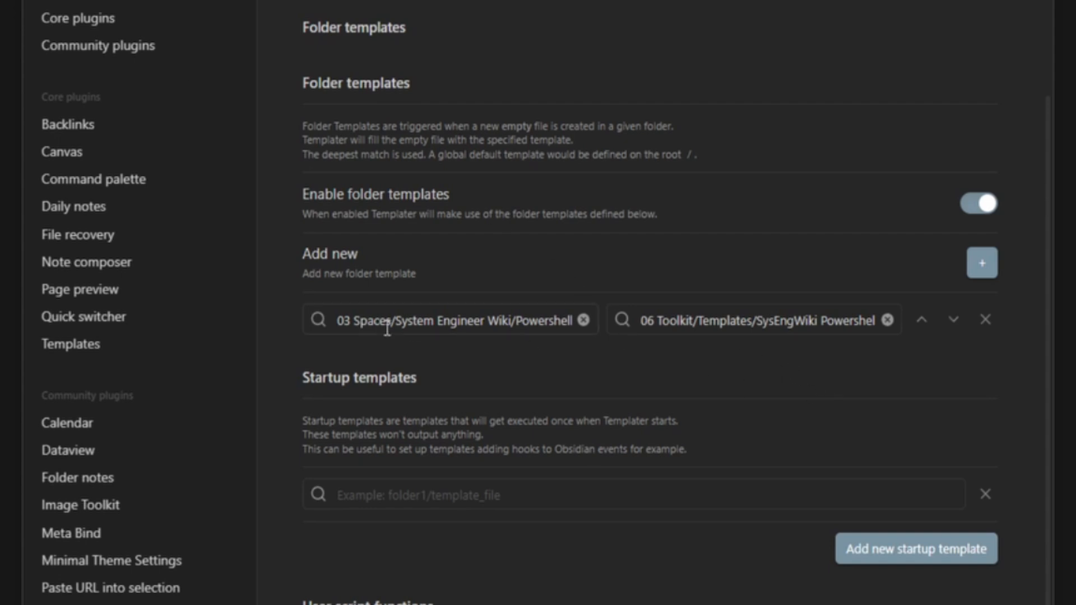
pyautogui.moveTo(369, 328); pyautogui.dragTo(589, 325)
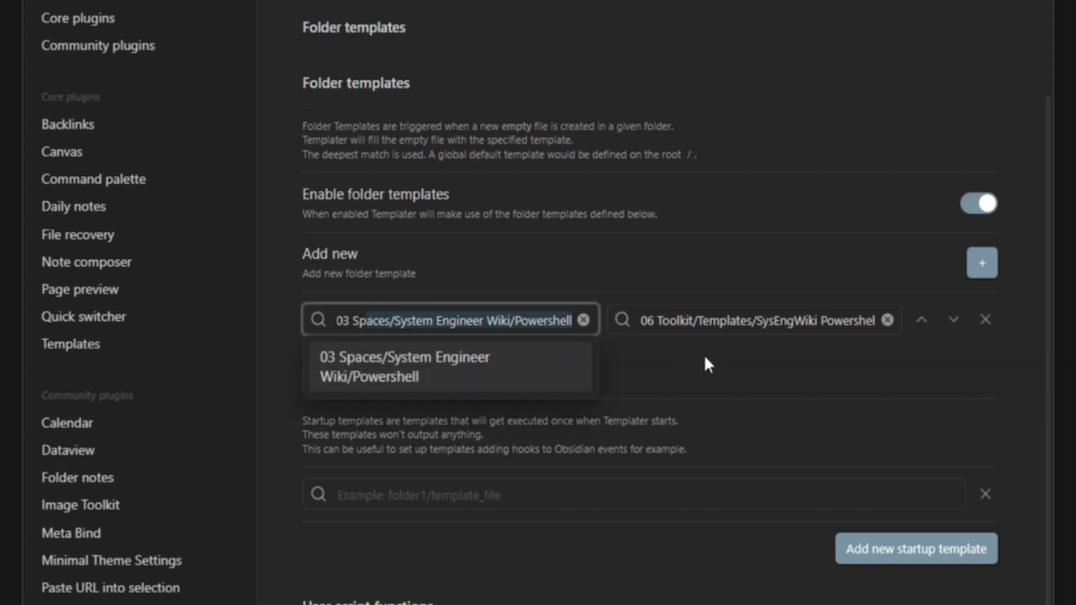
pyautogui.click(737, 322)
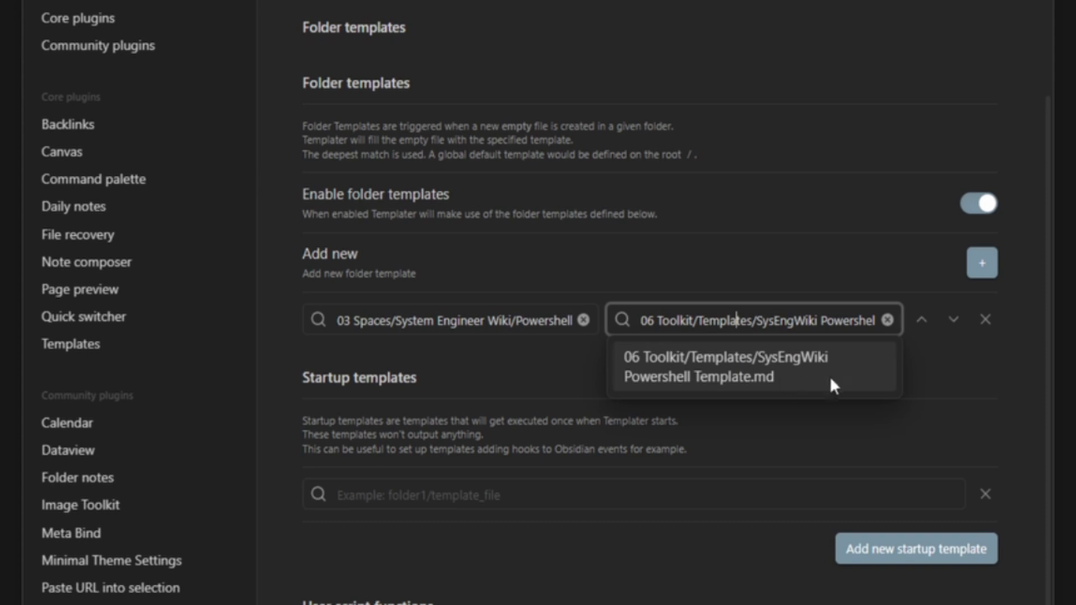
pyautogui.click(990, 378)
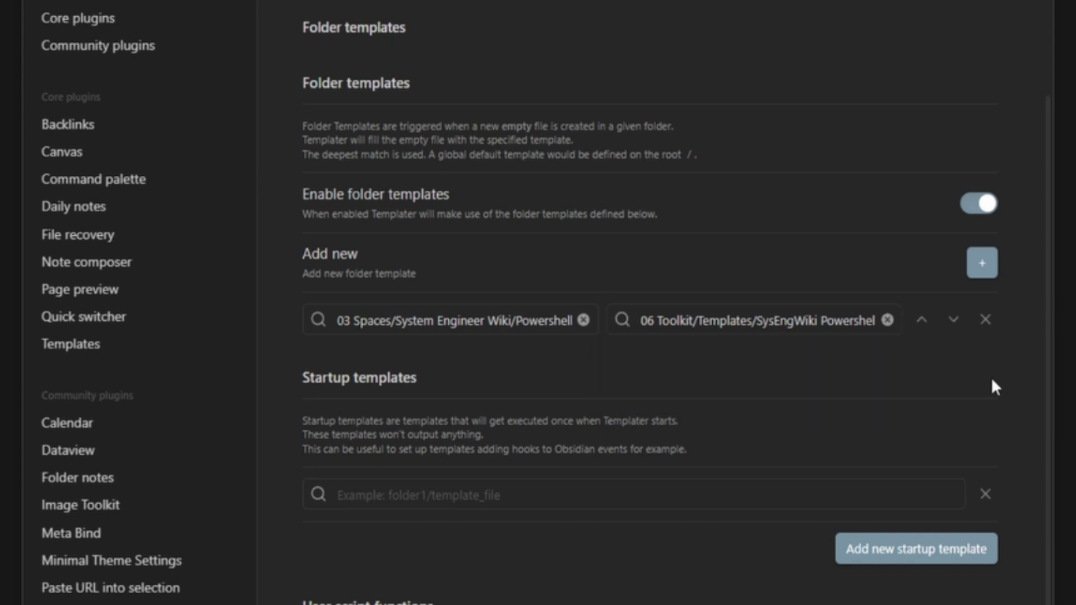
# Add a Templater folder template pairing 03 Spaces/System Engineer Wiki/Linux with 06 Toolkit/Templates/SysAdmin Linux Template.md, and close the settings
pyautogui.click(983, 261)
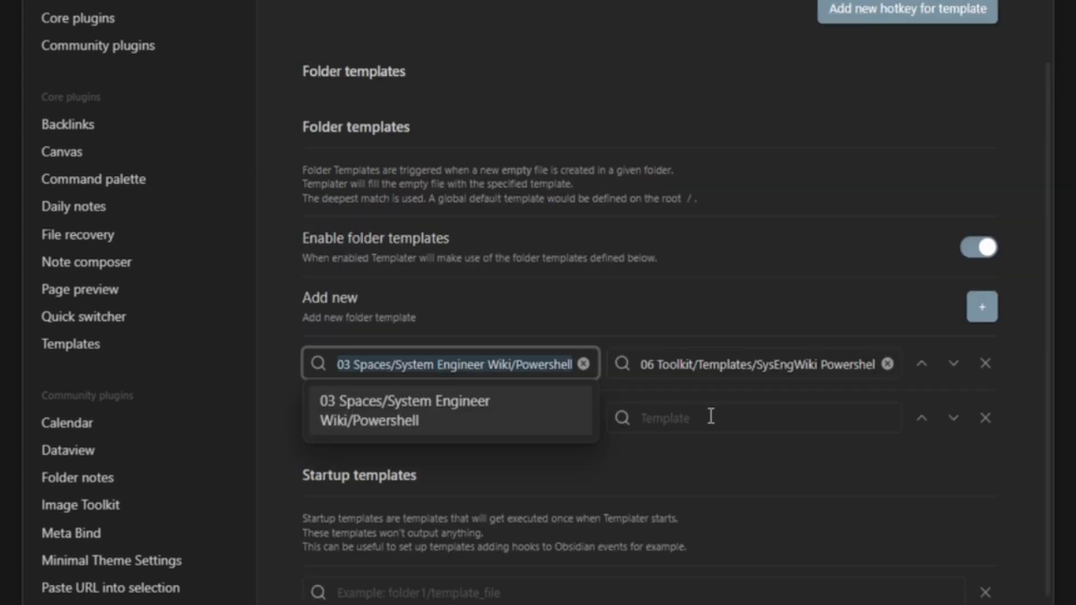
pyautogui.click(493, 423)
pyautogui.write('03 Spaces/System Engineer Wiki/')
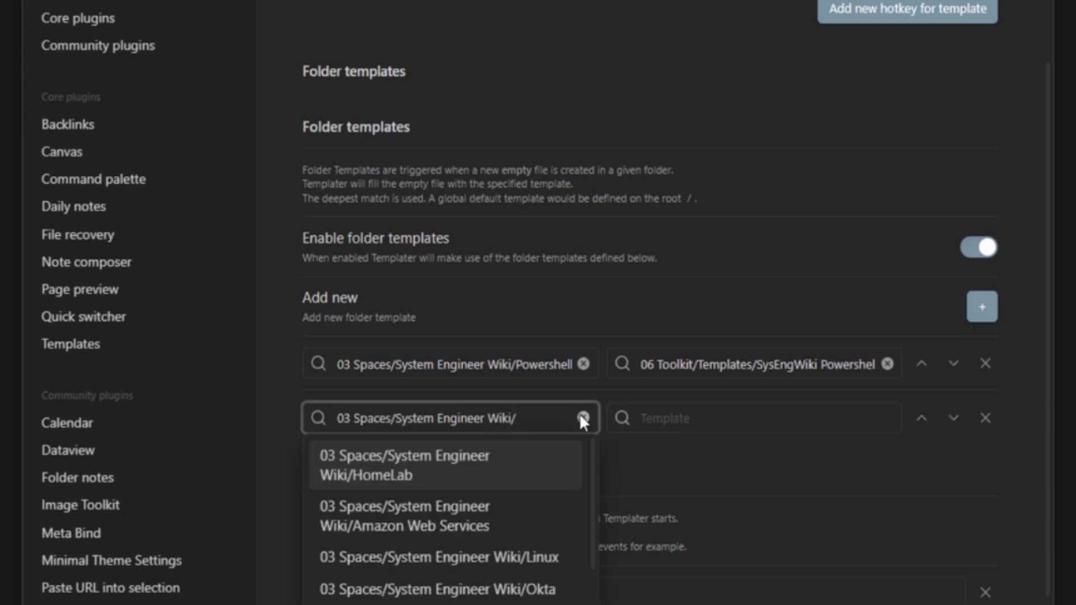
pyautogui.click(505, 560)
pyautogui.click(678, 420)
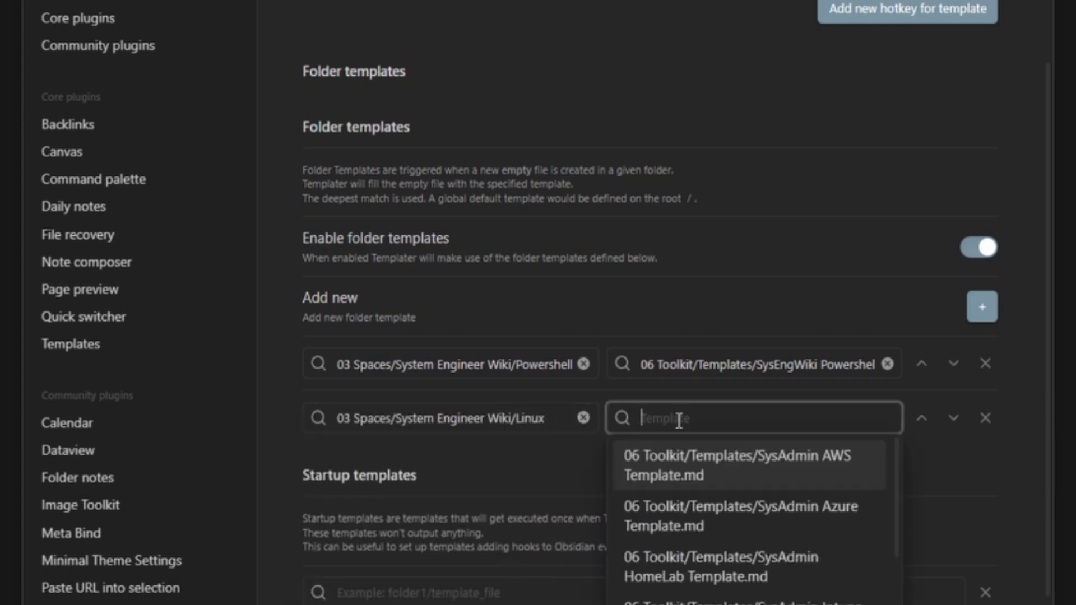
pyautogui.write('linux')
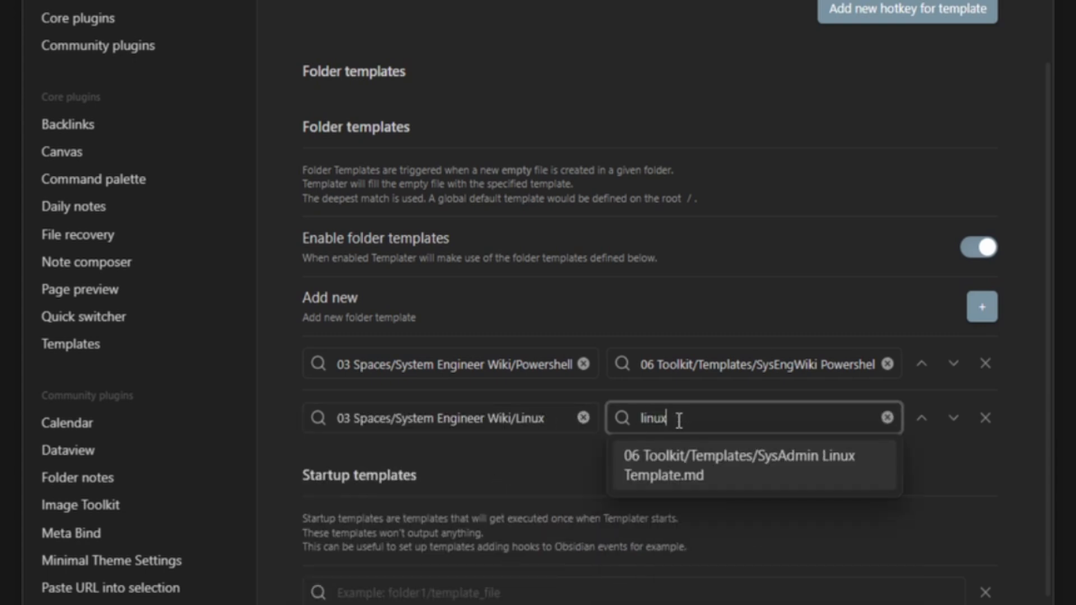
pyautogui.click(772, 462)
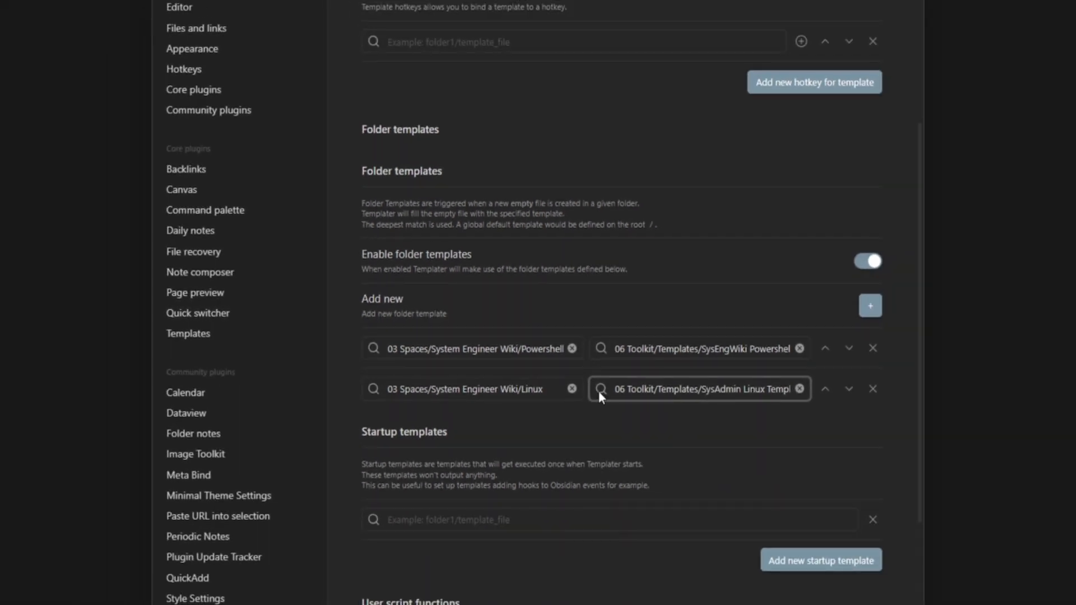
pyautogui.doubleClick(537, 389)
pyautogui.click(759, 93)
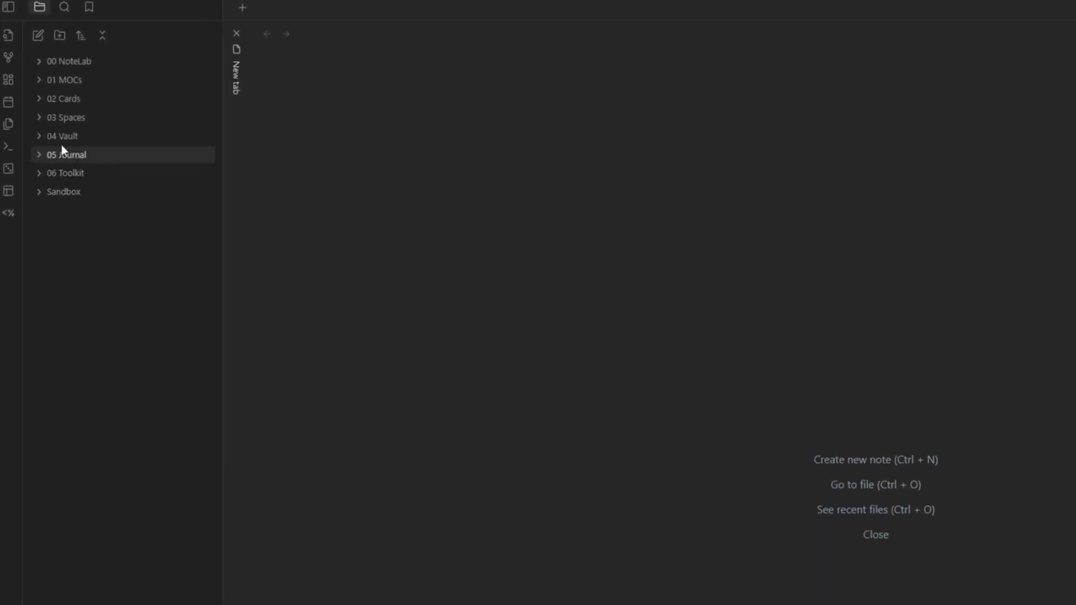
# Create a note in the System Engineer Wiki's Linux folder and enter Test Templater as its file name in the template prompt
pyautogui.click(40, 119)
pyautogui.rightClick(80, 306)
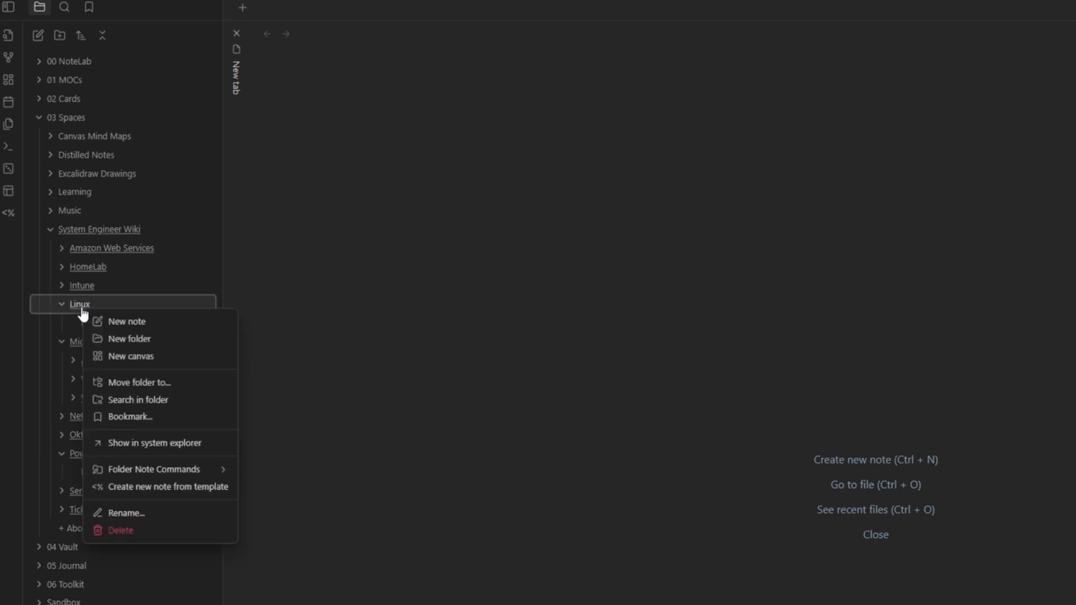
pyautogui.click(134, 326)
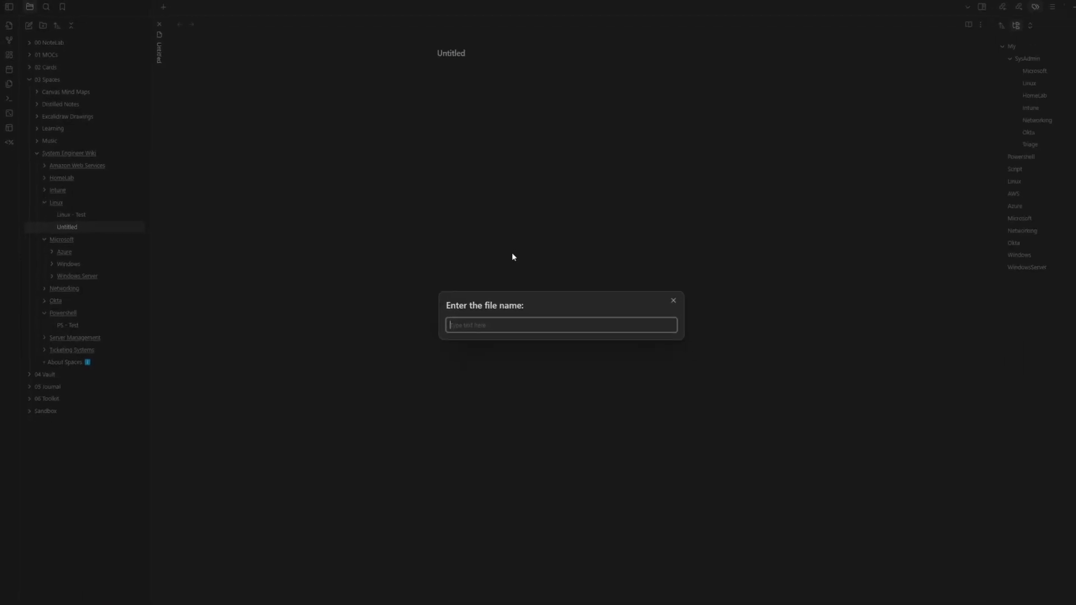
pyautogui.write('Test Templater')
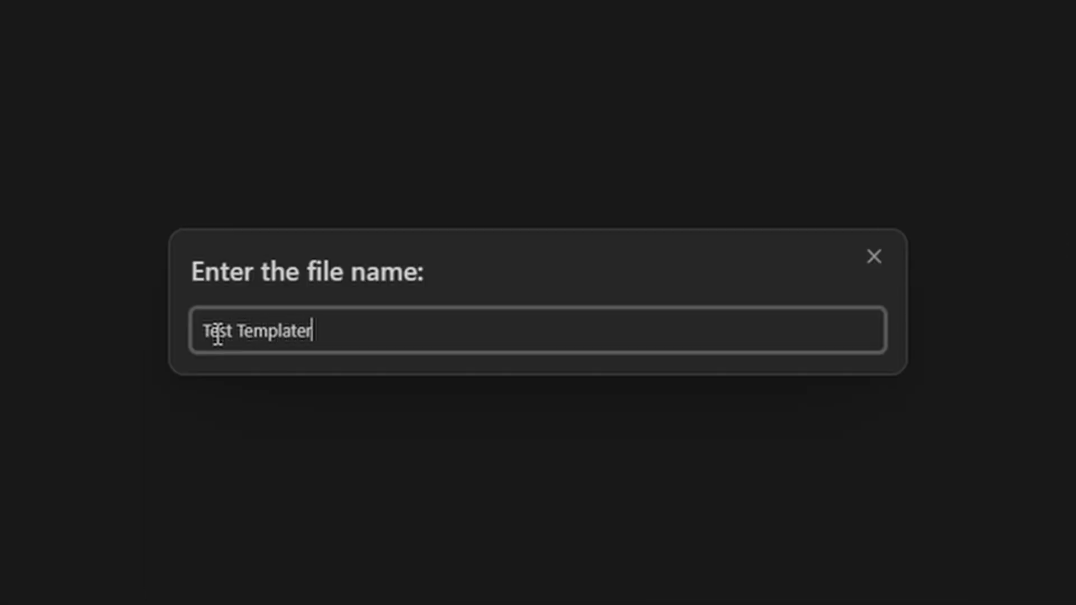
pyautogui.press('Return')
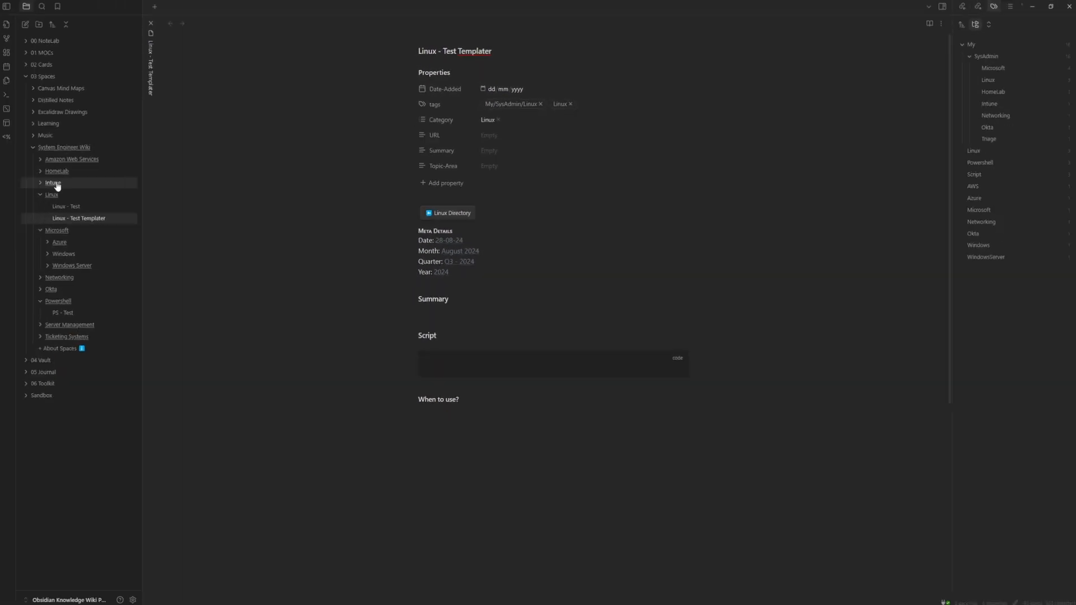
# Create a blank note in the Intune folder and check Templater's folder template settings
pyautogui.rightClick(57, 185)
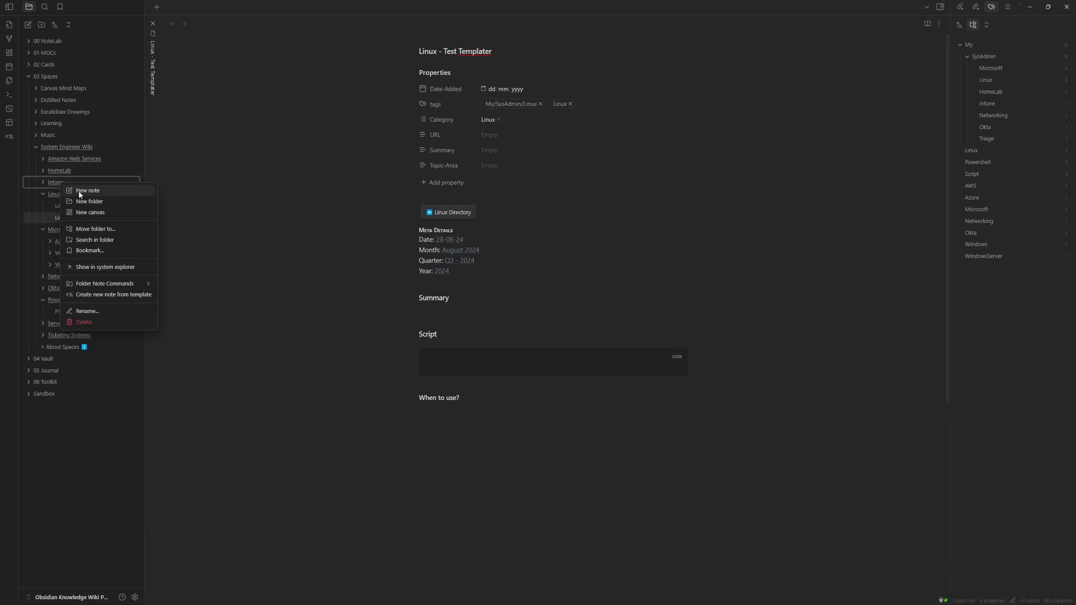
pyautogui.click(79, 190)
pyautogui.click(538, 298)
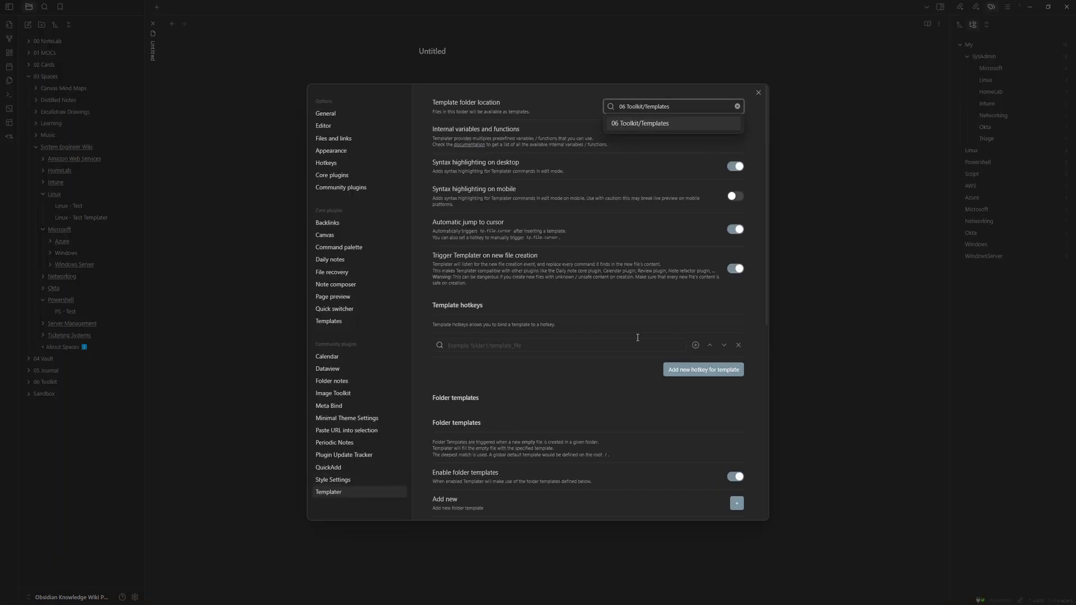
pyautogui.scroll(-3, 637, 337)
pyautogui.scroll(3, 734, 337)
pyautogui.scroll(-2, 534, 392)
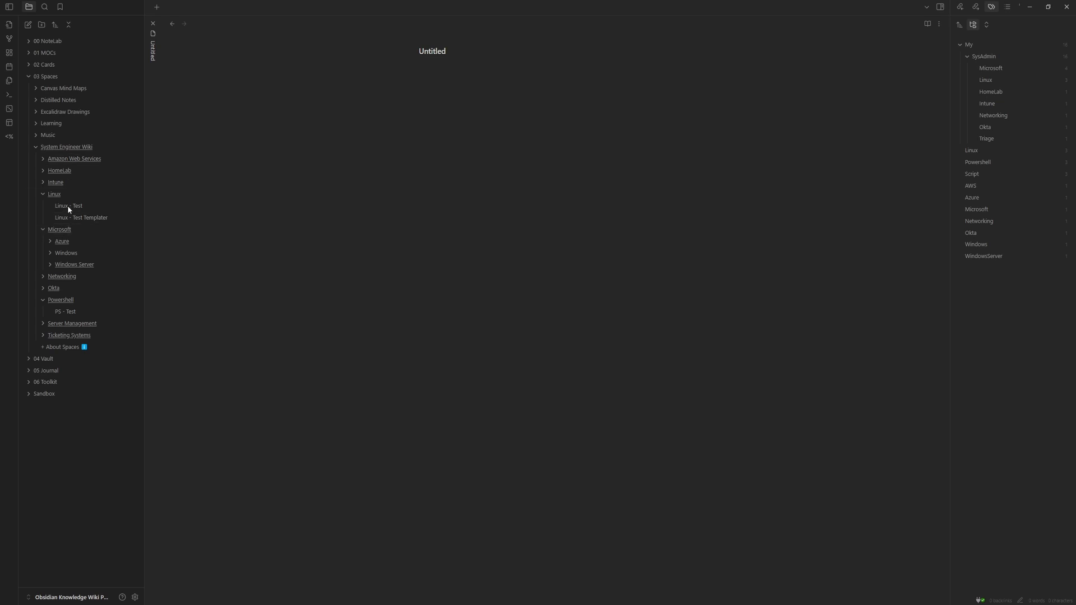
# Create a templated note named Intune - Test in the Intune folder, and open the System Engineer Wiki folder note
pyautogui.rightClick(59, 185)
pyautogui.click(79, 193)
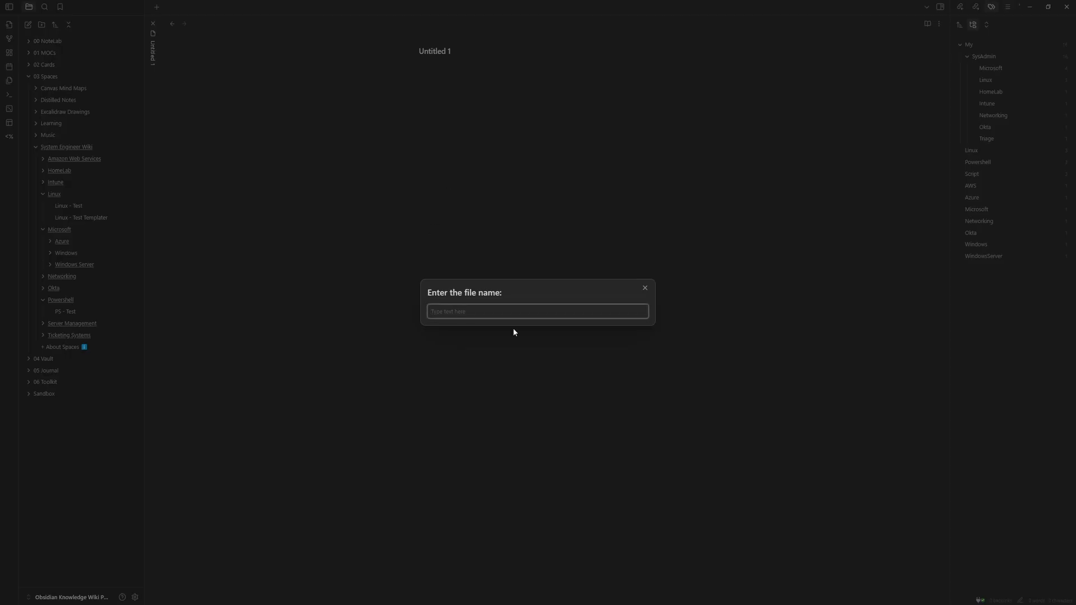
pyautogui.write('Intune - Test')
pyautogui.press('Return')
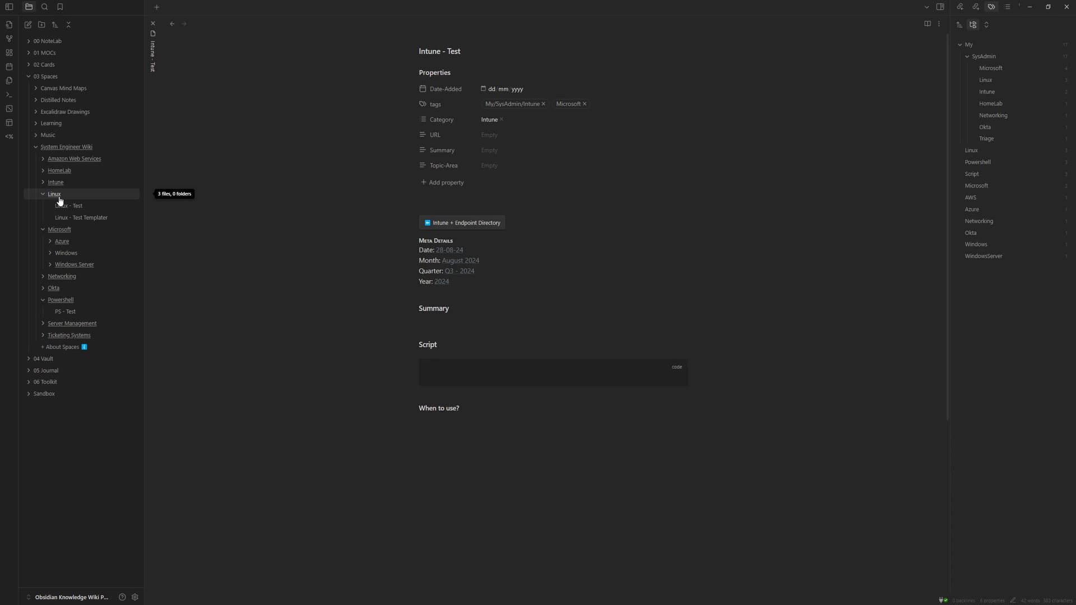
pyautogui.click(65, 147)
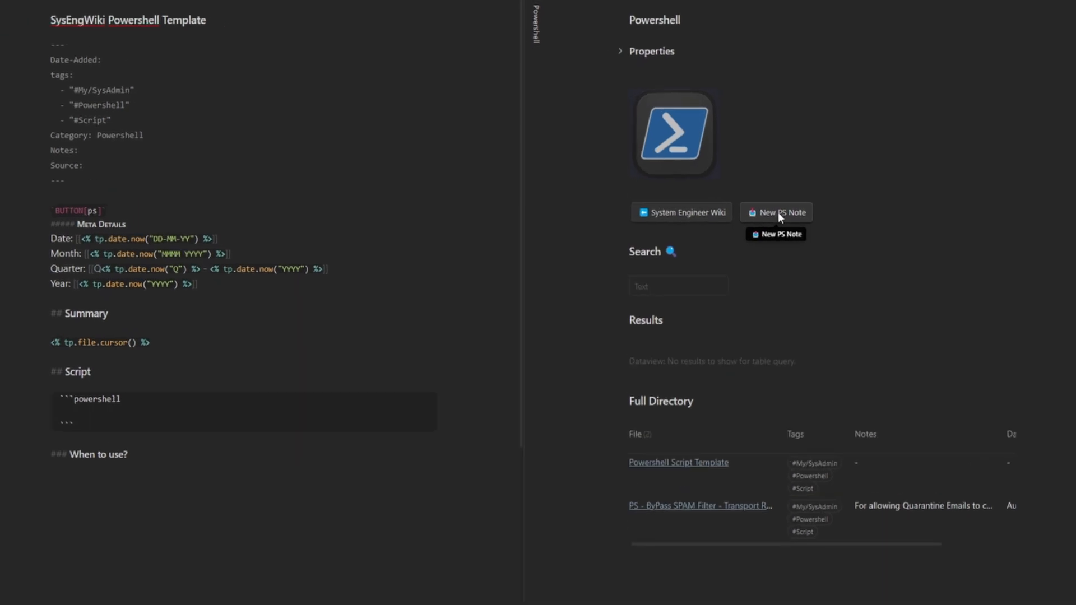
# Create a note named SysEngWiki Powershell Template in 06 Toolkit/Templates and check that it is in source mode
pyautogui.click(778, 212)
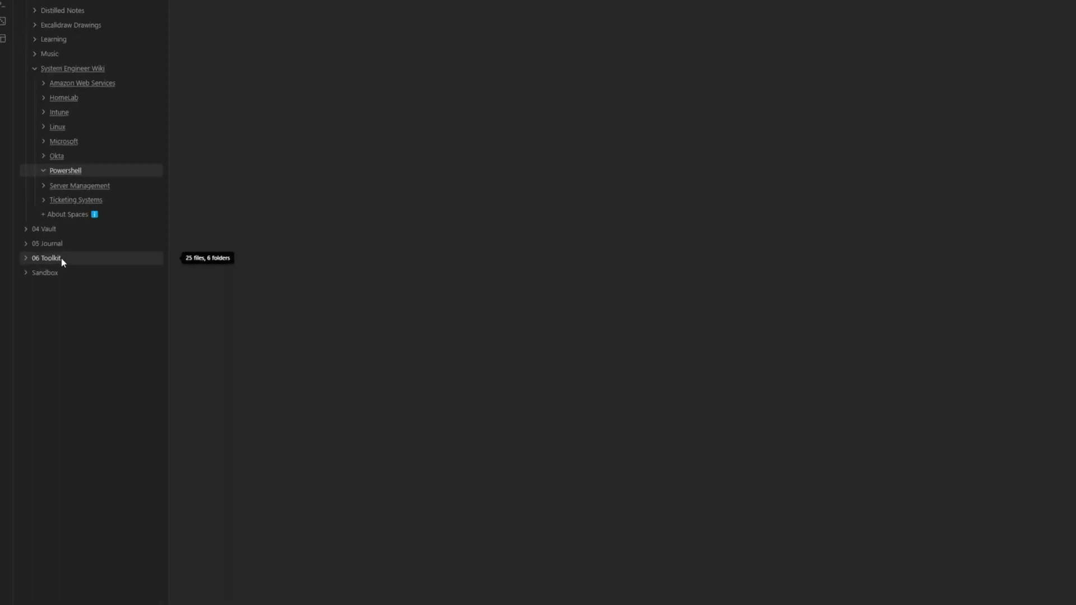
pyautogui.click(62, 258)
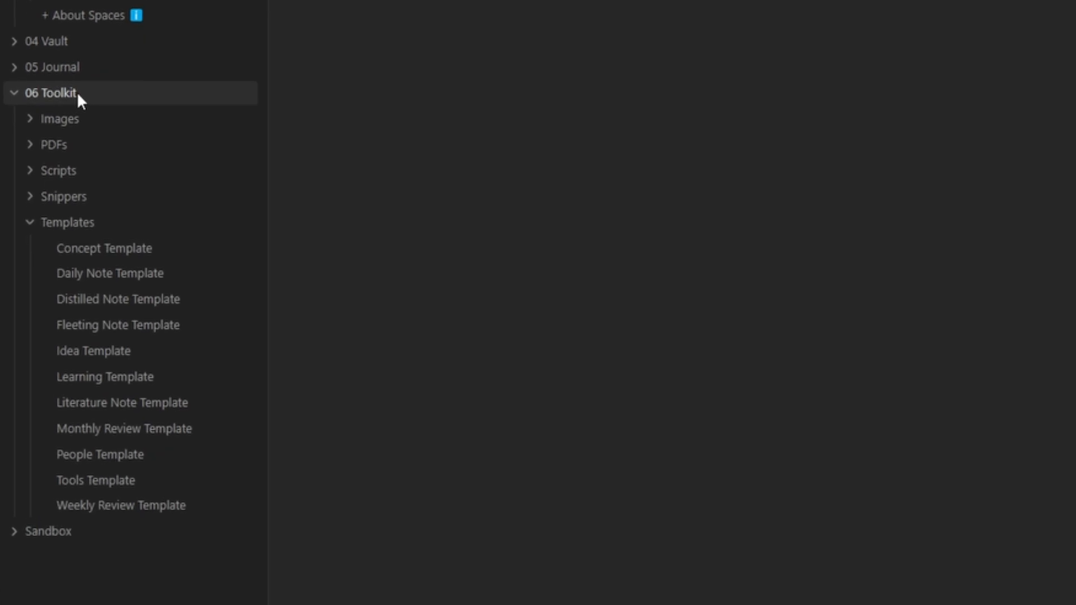
pyautogui.rightClick(89, 223)
pyautogui.click(143, 243)
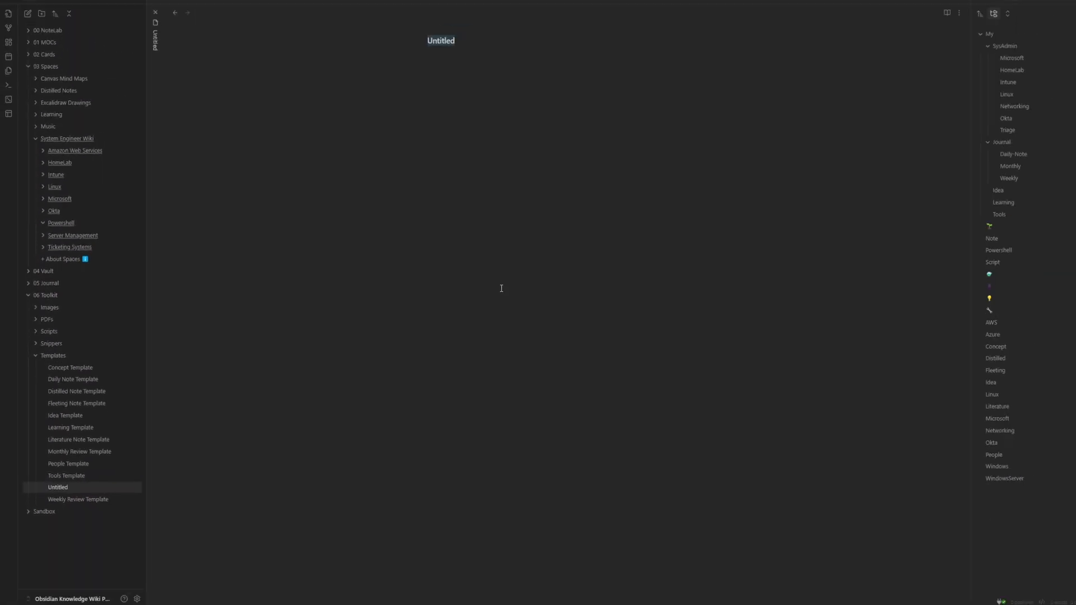
pyautogui.write('SysEngWiki Powershel')
pyautogui.write('l Template')
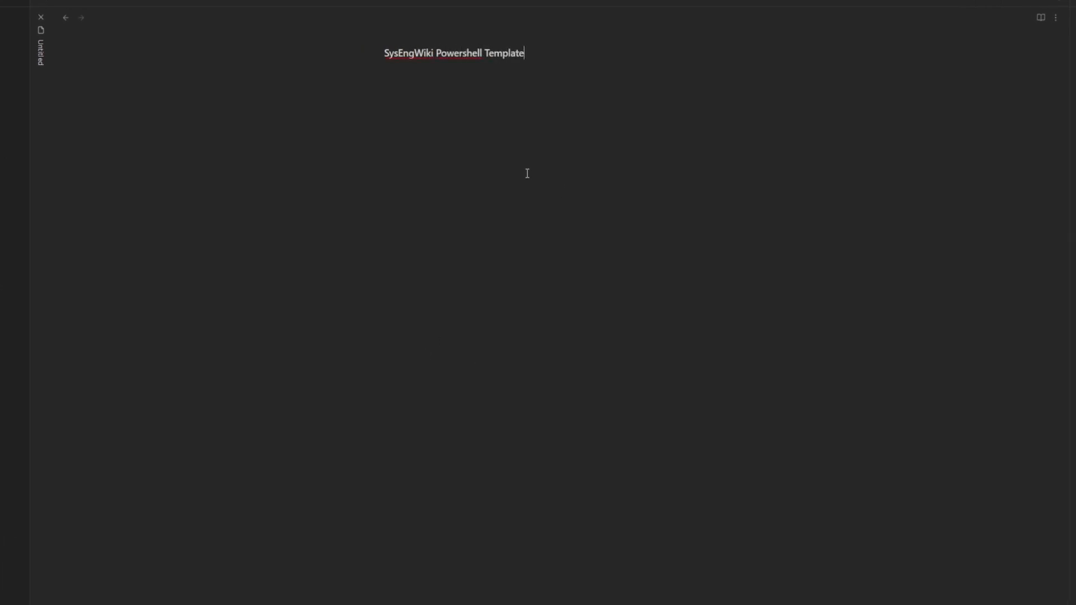
pyautogui.press('Return')
pyautogui.click(1054, 20)
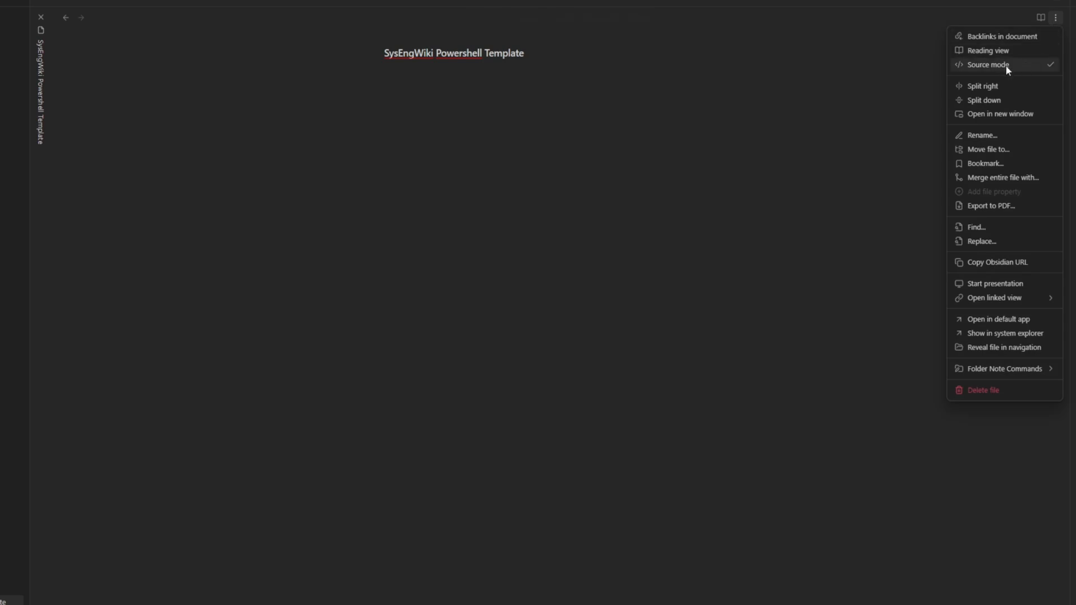
# Start the template's frontmatter with an empty Date-Added property and the tags "#My/SysAdmin", "#Powershell" and "#Script"
pyautogui.click(422, 97)
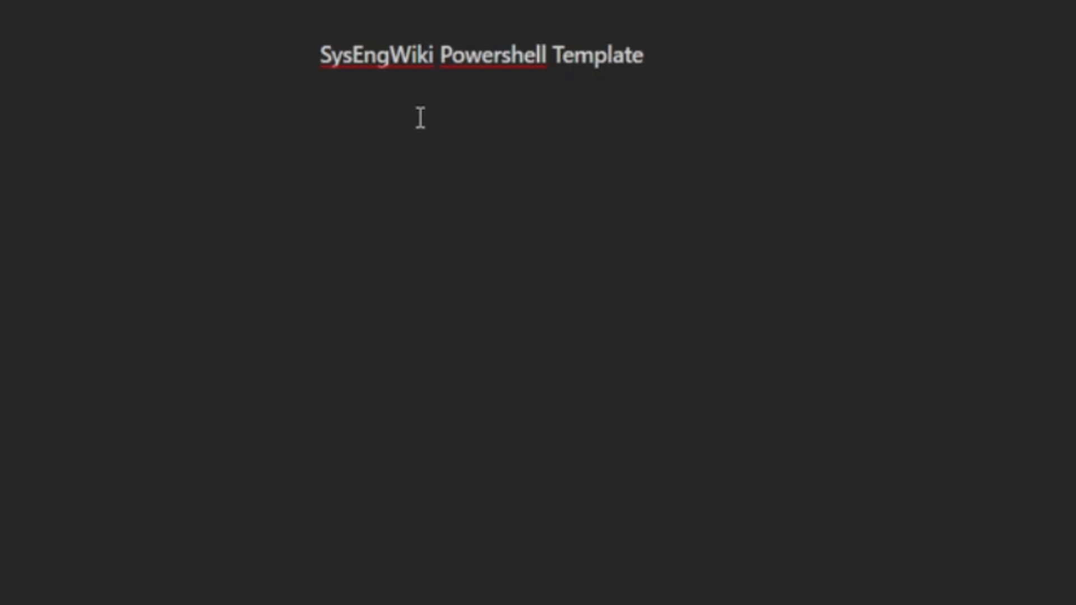
pyautogui.write('---')
pyautogui.press('Return')
pyautogui.write('Date-A')
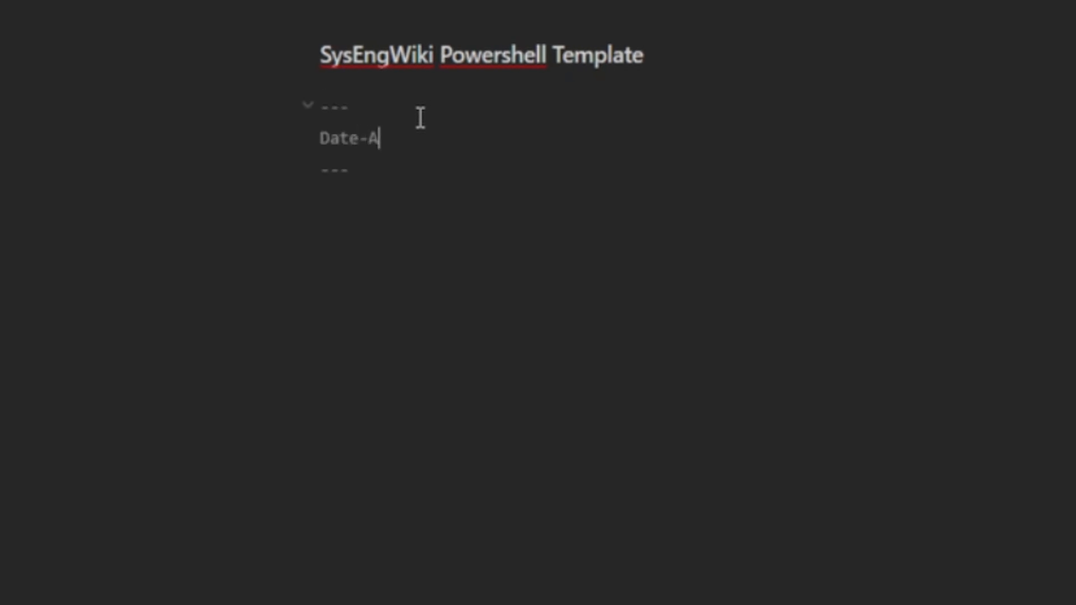
pyautogui.write('dded:')
pyautogui.press('Return')
pyautogui.write('tags')
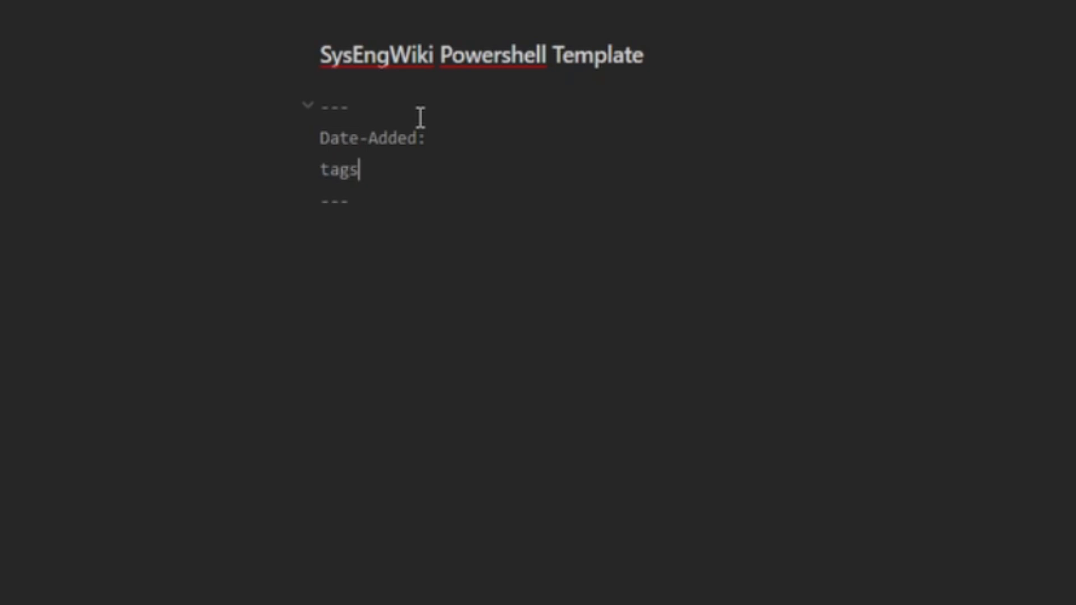
pyautogui.write(':')
pyautogui.press('BackSpace')
pyautogui.write(':')
pyautogui.write('- "#My/SysAdmin"   - "#Powershell"   - "#Script"')
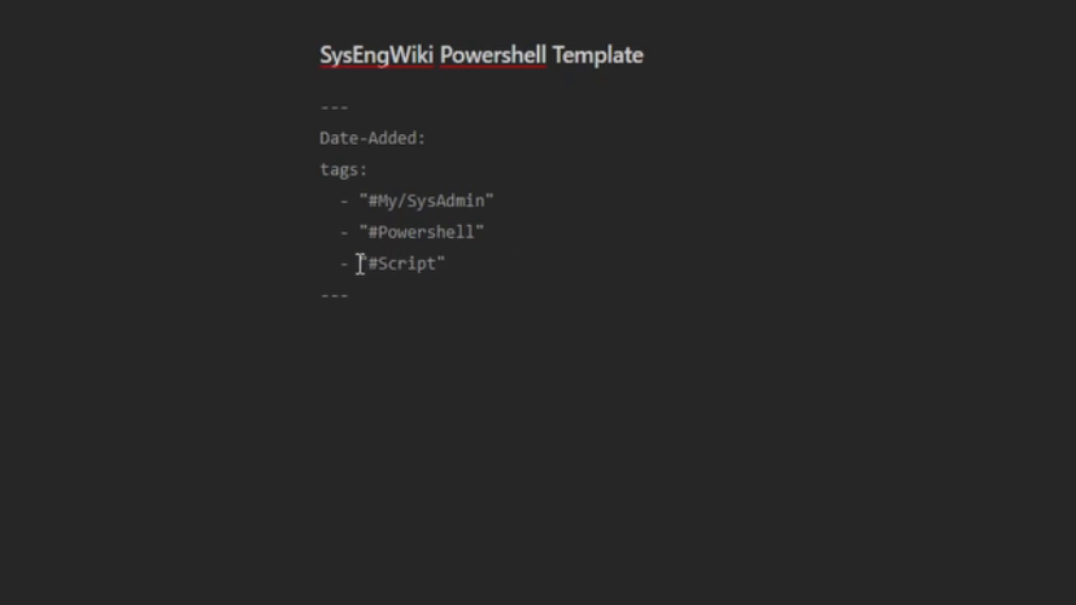
# Add Category: Powershell and empty Notes and Source properties to the template's frontmatter
pyautogui.moveTo(372, 263); pyautogui.dragTo(364, 263)
pyautogui.click(471, 261)
pyautogui.moveTo(448, 262); pyautogui.dragTo(440, 261)
pyautogui.click(471, 261)
pyautogui.write('So')
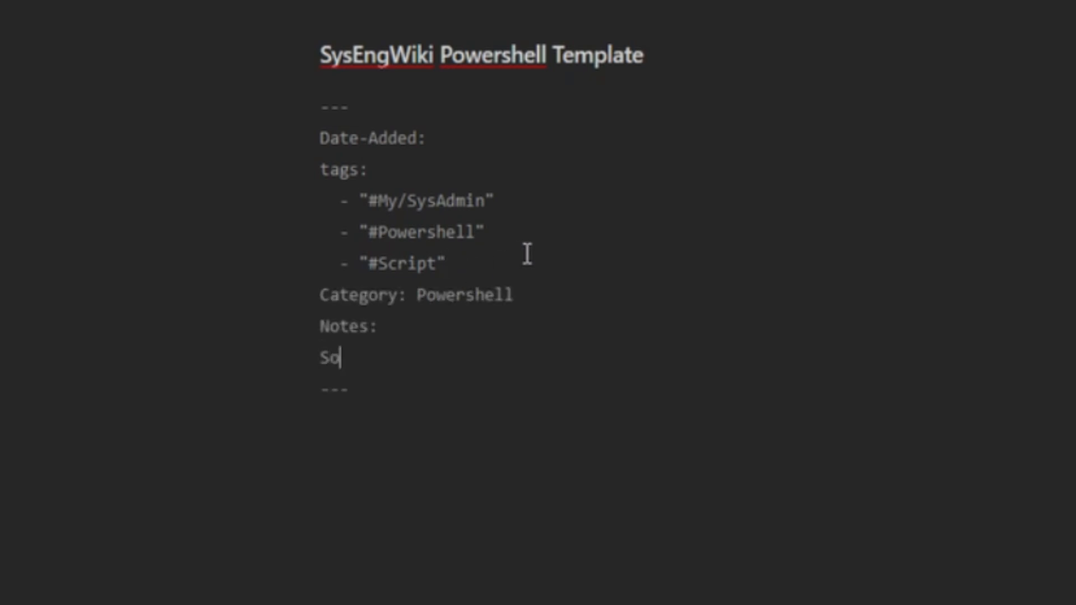
pyautogui.write('urce:')
# Insert the inline Meta Bind button code `BUTTON[ps]` beneath the frontmatter, leaving a blank line between them
pyautogui.click(414, 326)
pyautogui.press('Down')
pyautogui.press('Down')
pyautogui.press('Return')
pyautogui.press('Return')
pyautogui.write('`BUTTO')
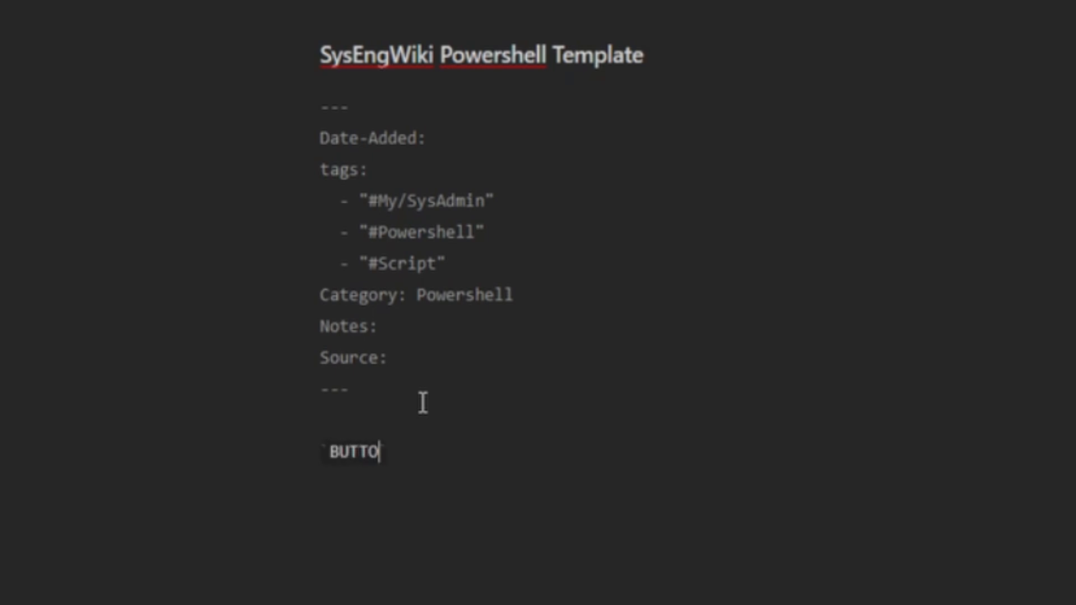
pyautogui.write('N[ps]')
pyautogui.press('Left')
pyautogui.write('ps')
pyautogui.click(512, 463)
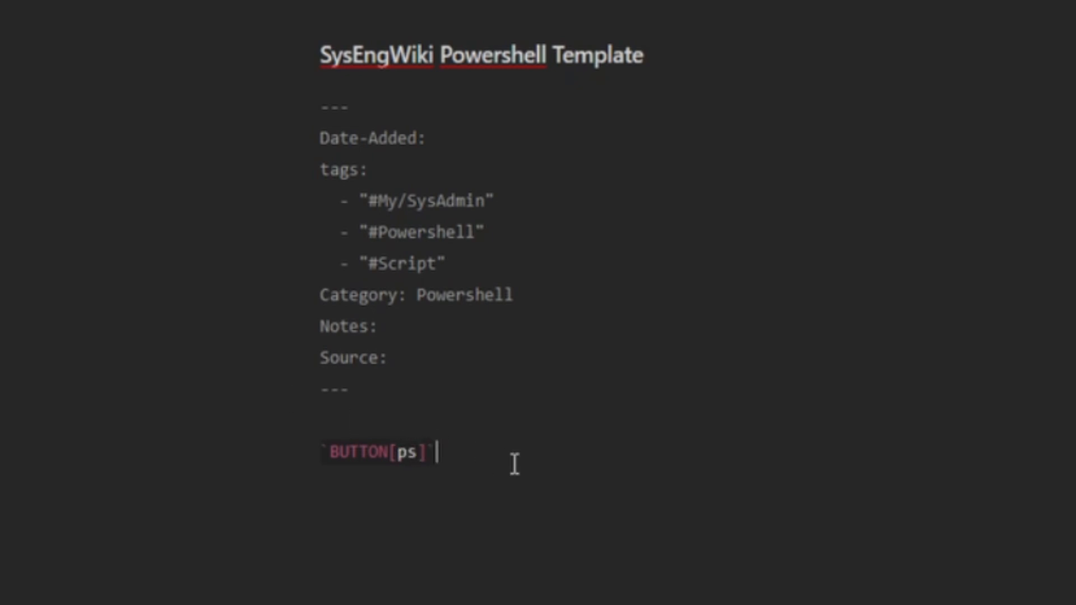
# Add a level-five Meta Details heading below the button with Date:, Month:, Quarter: and Year: lines
pyautogui.press('Return')
pyautogui.write('##### Meta Details')
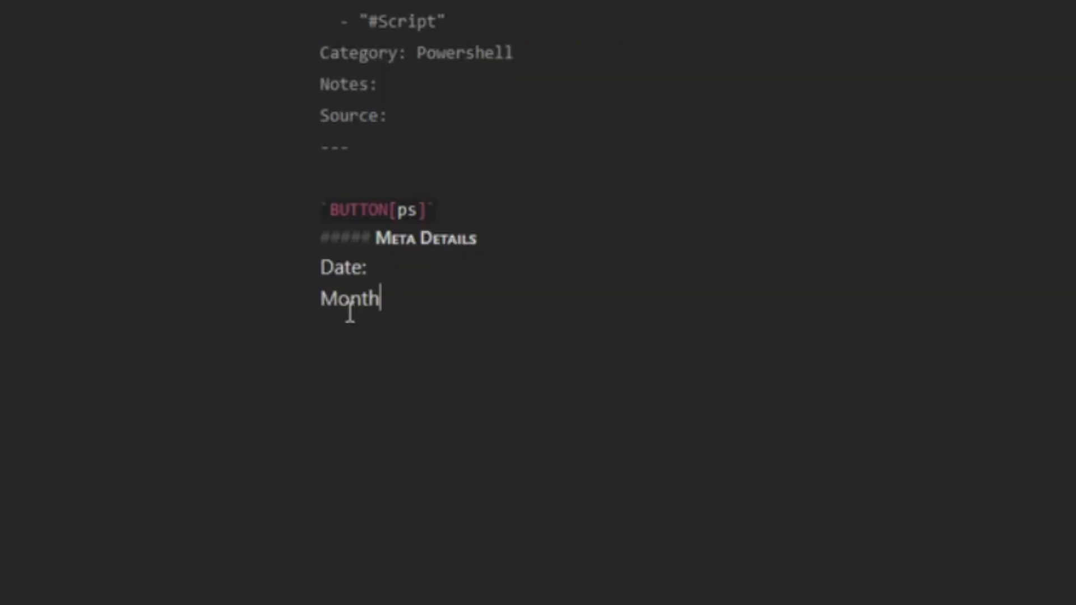
pyautogui.write(':')
pyautogui.press('Return')
pyautogui.write('QUe')
pyautogui.press('BackSpace')
pyautogui.press('BackSpace')
pyautogui.write('uarter:')
pyautogui.press('Return')
pyautogui.write('YUe')
pyautogui.press('BackSpace')
pyautogui.press('BackSpace')
pyautogui.write('ear:')
pyautogui.press('Return')
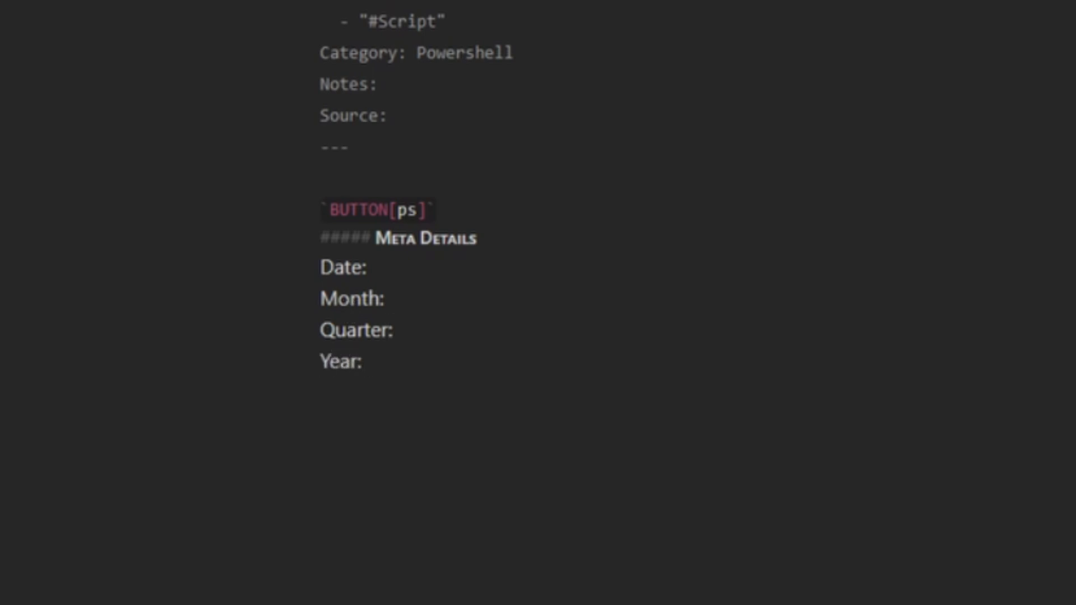
# Fill the Meta Details lines with linked tp.date.now expressions: DD-MM-YY for Date, MMMM YYYY for Month, Q and YYYY for Quarter, YYYY for Year
pyautogui.click(438, 264)
pyautogui.click(410, 271)
pyautogui.write('[[<% tp.date.now("DD-MM-YY") %>]]')
pyautogui.click(406, 303)
pyautogui.write('[[<% tp.date.now("MMMM YYYY") %>]]')
pyautogui.click(443, 331)
pyautogui.write('[[Q<% tp.date.now("Q") %> - <% tp.date.now("YYYY") %>]]')
pyautogui.click(463, 366)
pyautogui.write('[[<% tp.date.now("YYYY") %>]]')
# Add a level-two Summary heading with the cursor placeholder <% tp.file.cursor() %> beneath it
pyautogui.press('Return')
pyautogui.write('## Summary')
pyautogui.press('Return')
pyautogui.press('Return')
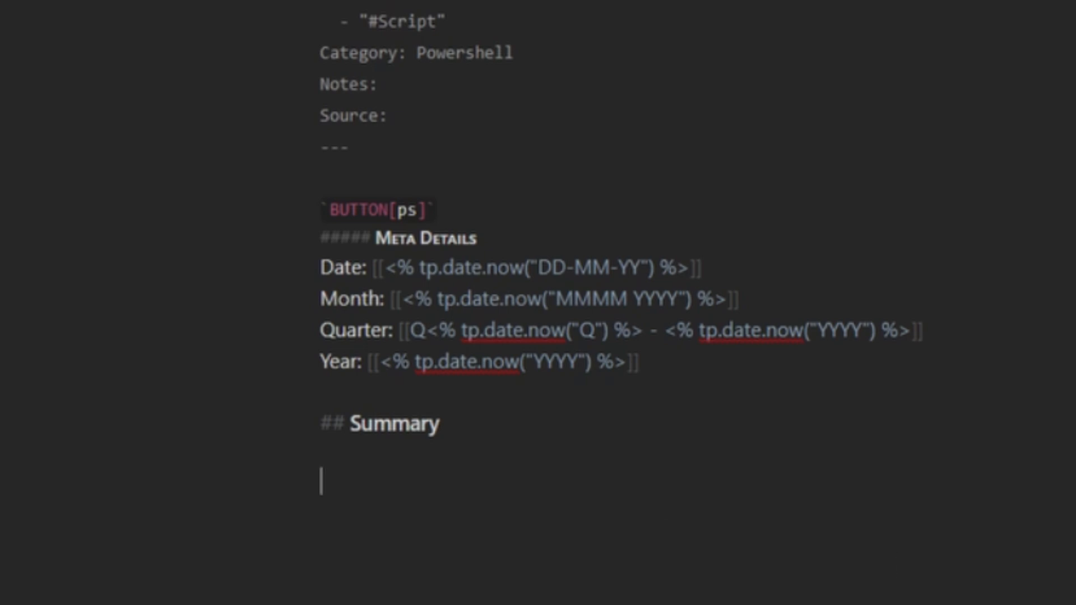
pyautogui.write('<% tp.file.cursor() %>')
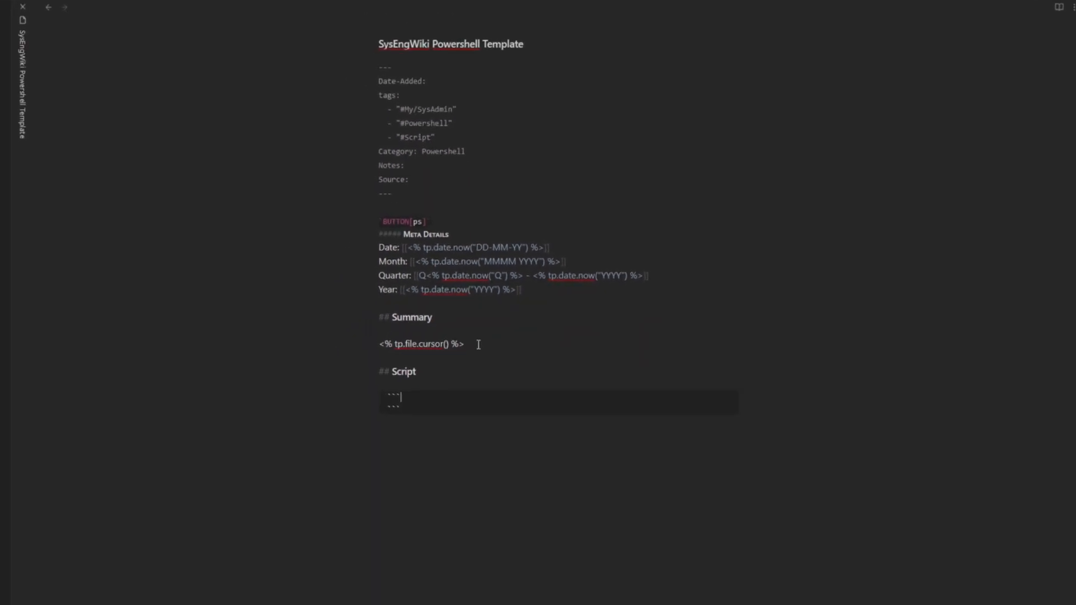
# Add a level-two Script heading with an empty fenced powershell code block beneath it
pyautogui.write('op')
pyautogui.press('BackSpace')
pyautogui.press('BackSpace')
pyautogui.write('powershell')
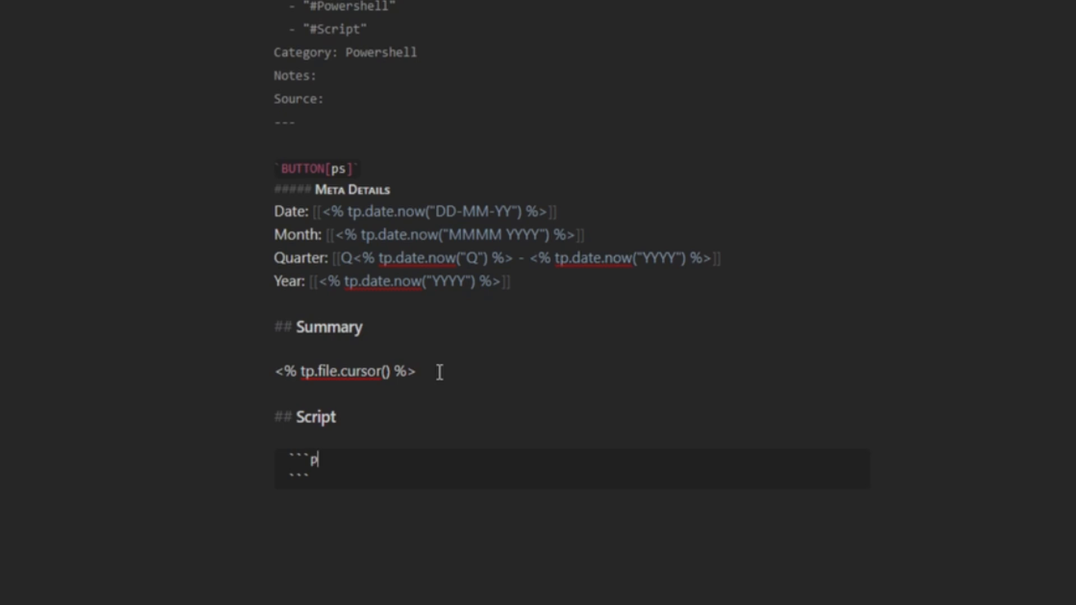
pyautogui.press('Return')
pyautogui.click(349, 542)
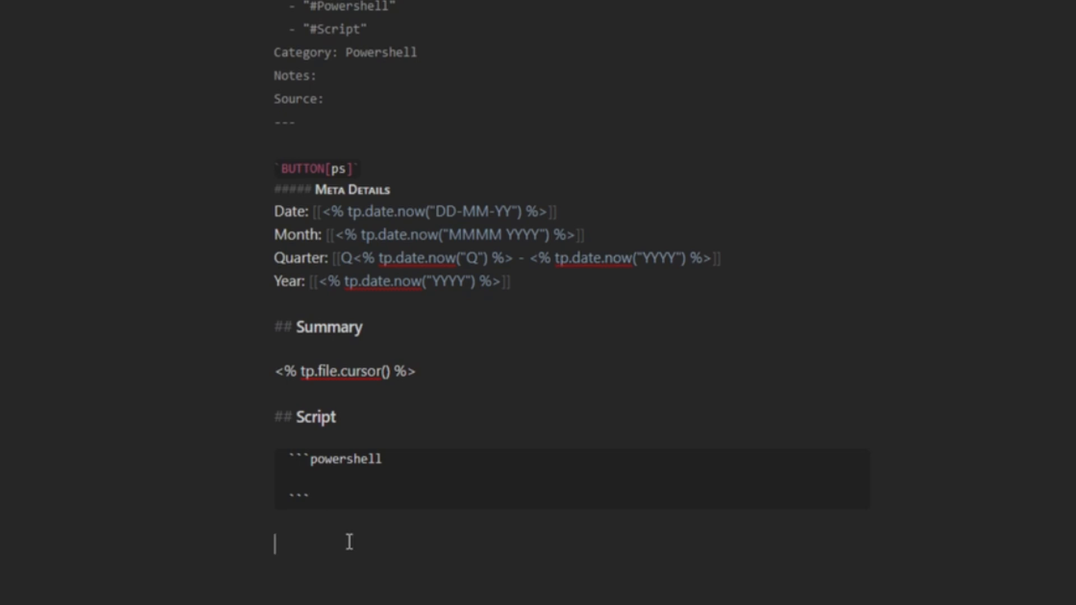
# Add a level-three heading "When to use?" after the code block, followed by several blank lines
pyautogui.write('### When to use?')
pyautogui.press('Return')
pyautogui.press('Return')
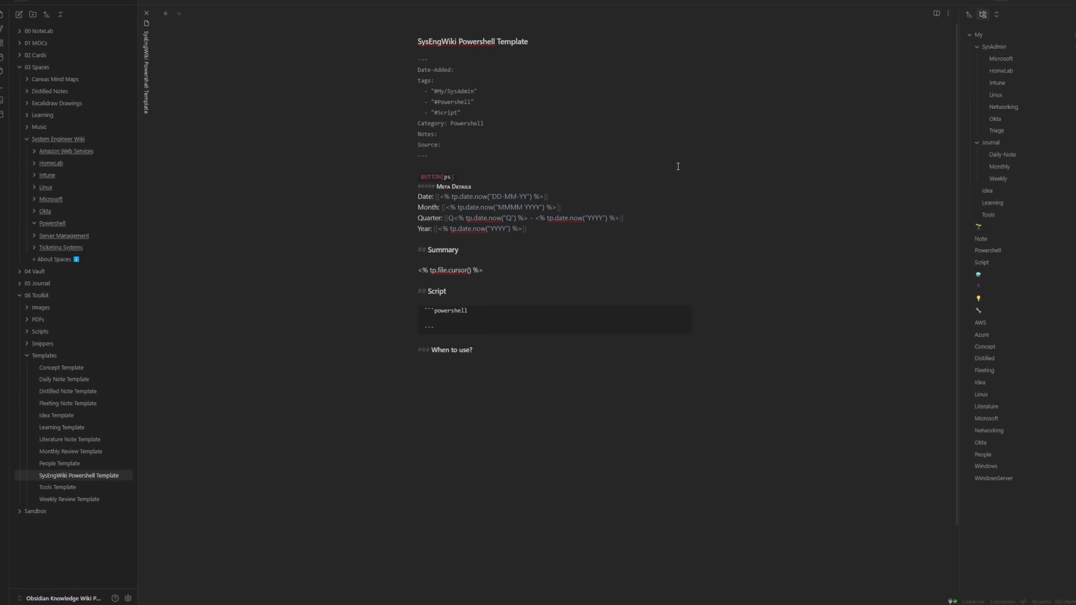
pyautogui.press('Return')
pyautogui.press('Return')
pyautogui.press('Return')
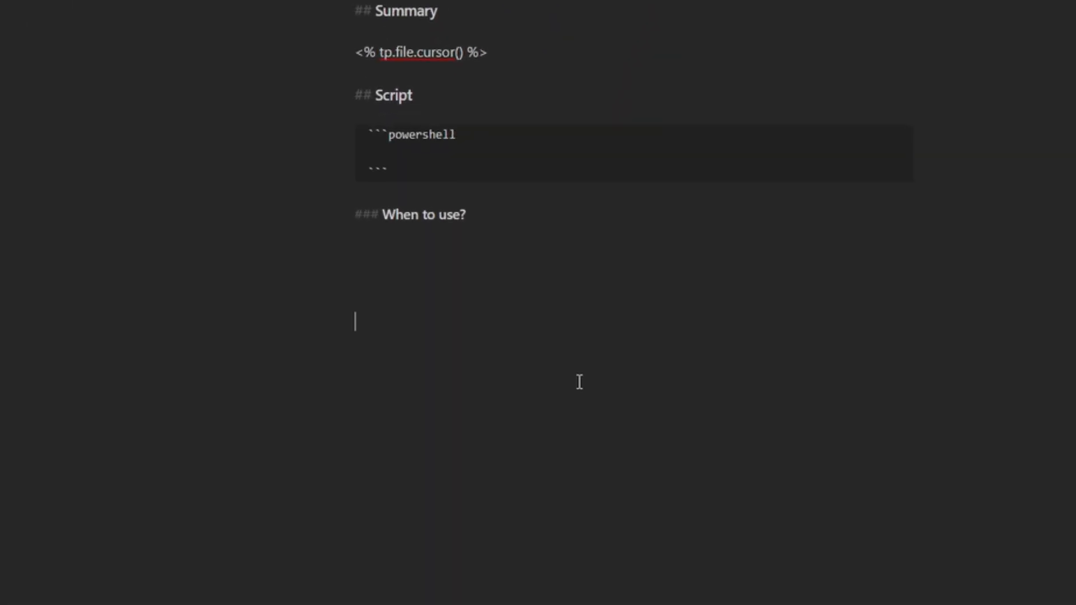
# Insert the Templater script that prompts "Enter the file name:" and renames the file with the prefix "PS - " at the template's end
pyautogui.scroll(-3, 580, 382)
pyautogui.write('<%* let fileName = await tp.system.prompt("Enter the file name:");  // Define your prefix let prefix = "PS - ";  // If the user provides a file name, rename the file with the prefix if (fileName) { \tlet fullFileName = prefix + fileName; \tawait tp.file.rename(fullFileName); } else { \tnew Notice("No file name provided, keeping the default name."); } %>')
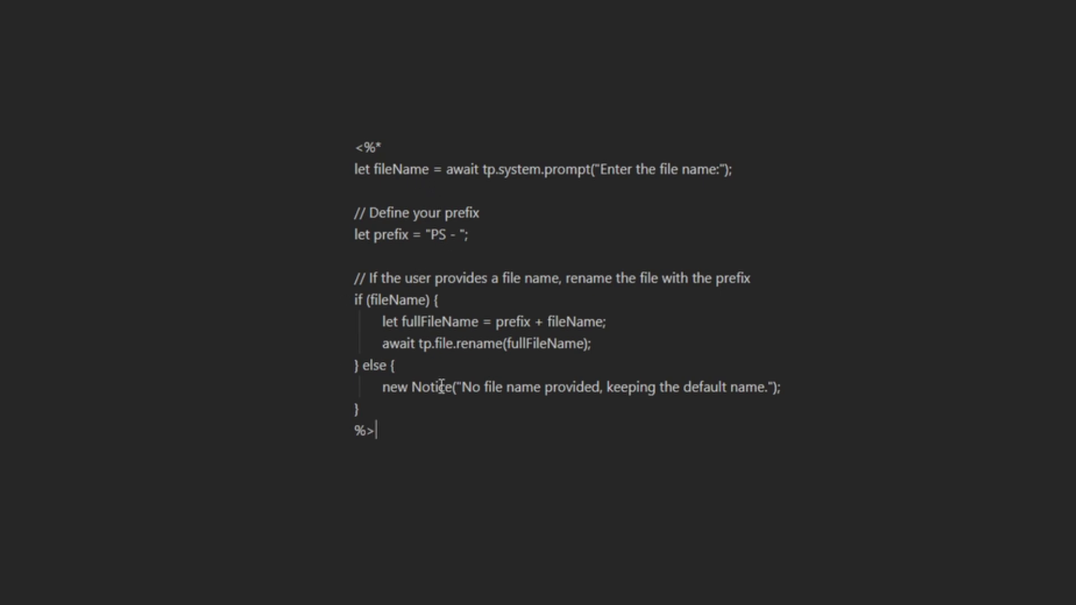
pyautogui.moveTo(717, 169); pyautogui.dragTo(594, 167)
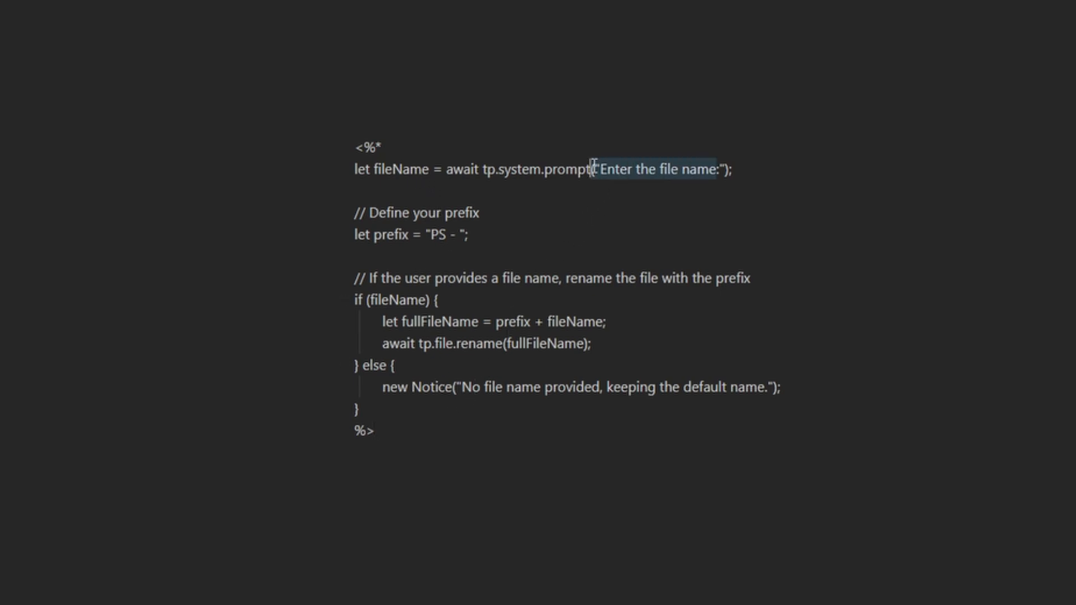
pyautogui.moveTo(458, 233); pyautogui.dragTo(432, 232)
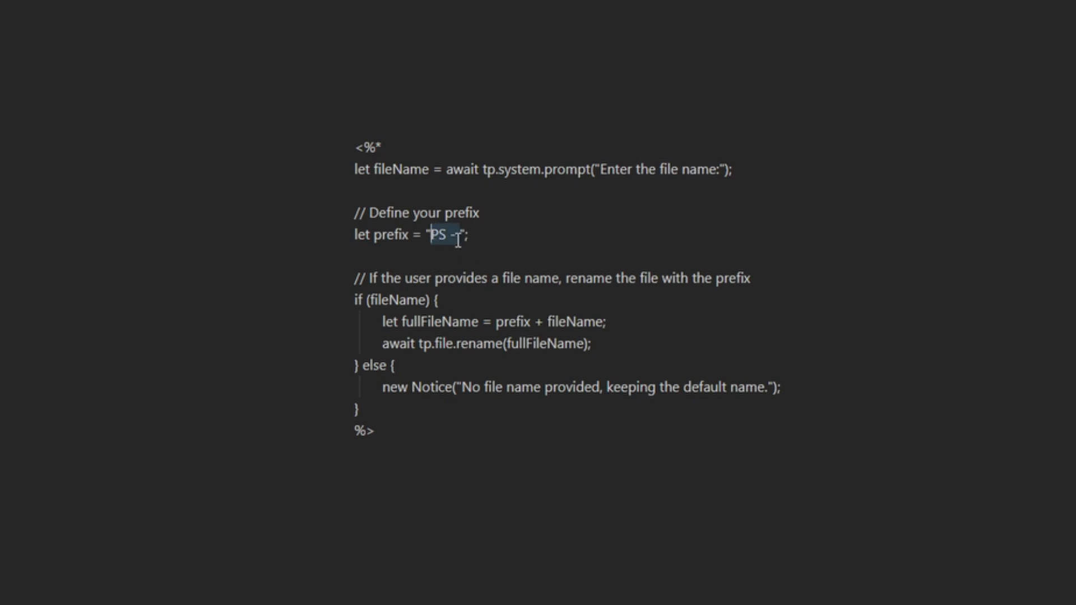
# Start a Meta Bind button below the rename script, with the label "Powershell Directory" and the ID "ps"
pyautogui.click(435, 496)
pyautogui.click(370, 474)
pyautogui.rightClick(386, 477)
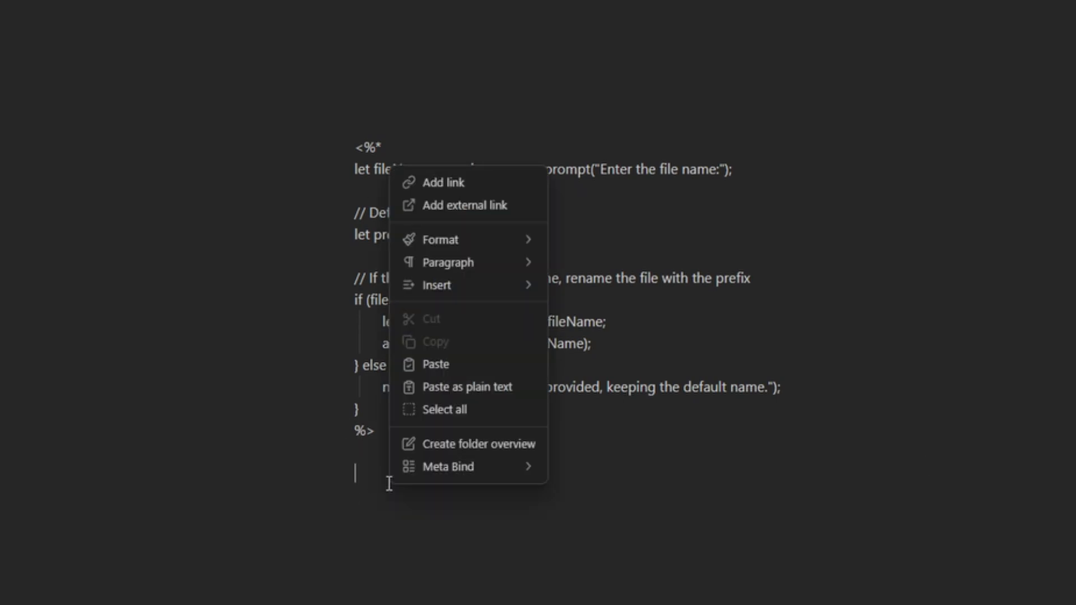
pyautogui.moveTo(447, 470)
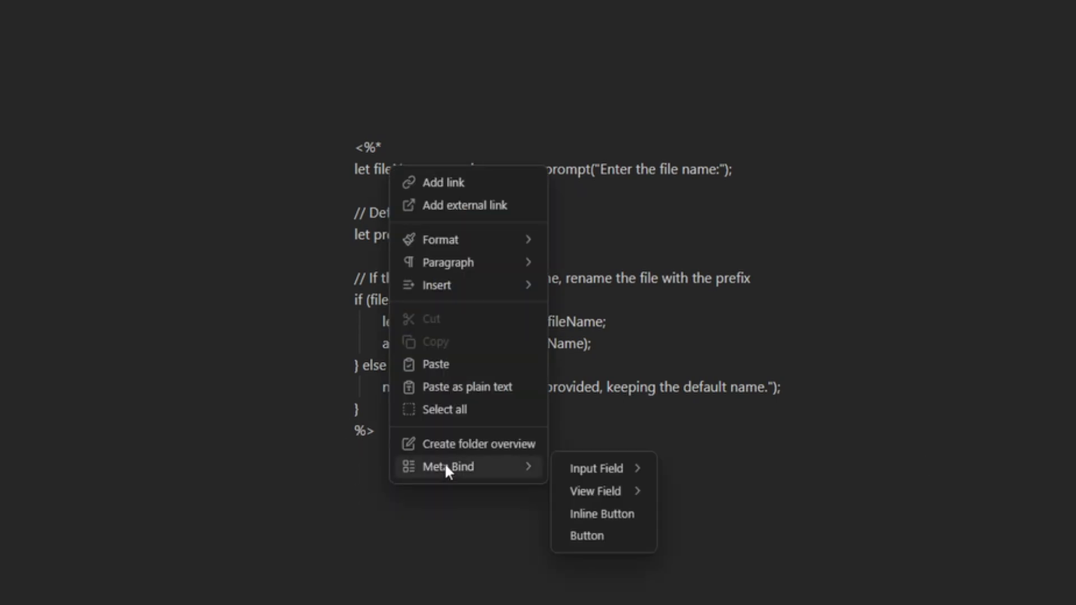
pyautogui.click(594, 536)
pyautogui.write('Powershell Direcro')
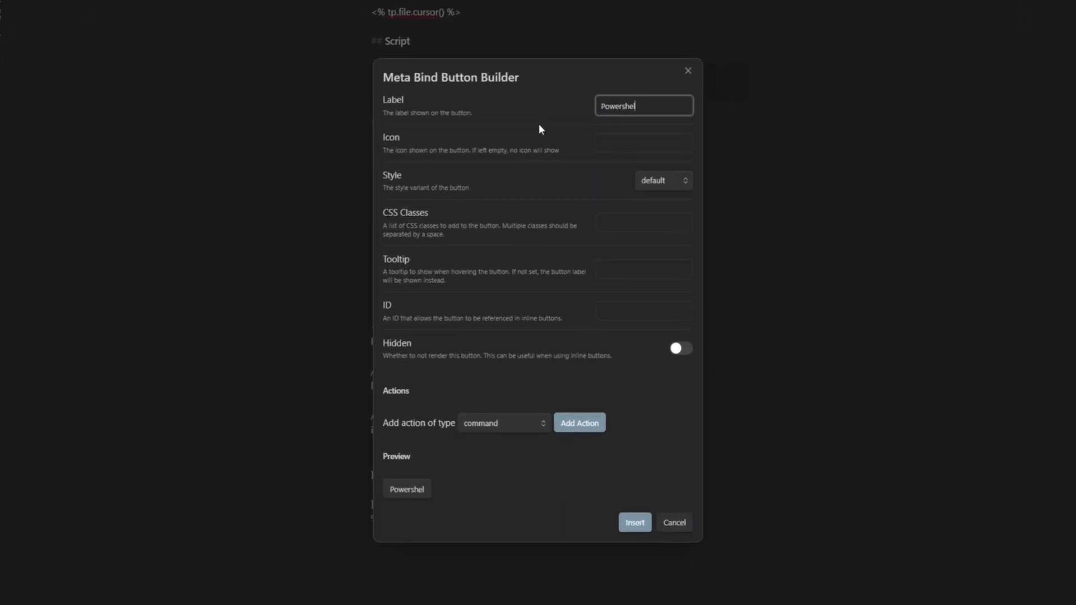
pyautogui.press('BackSpace')
pyautogui.press('BackSpace')
pyautogui.write('tory')
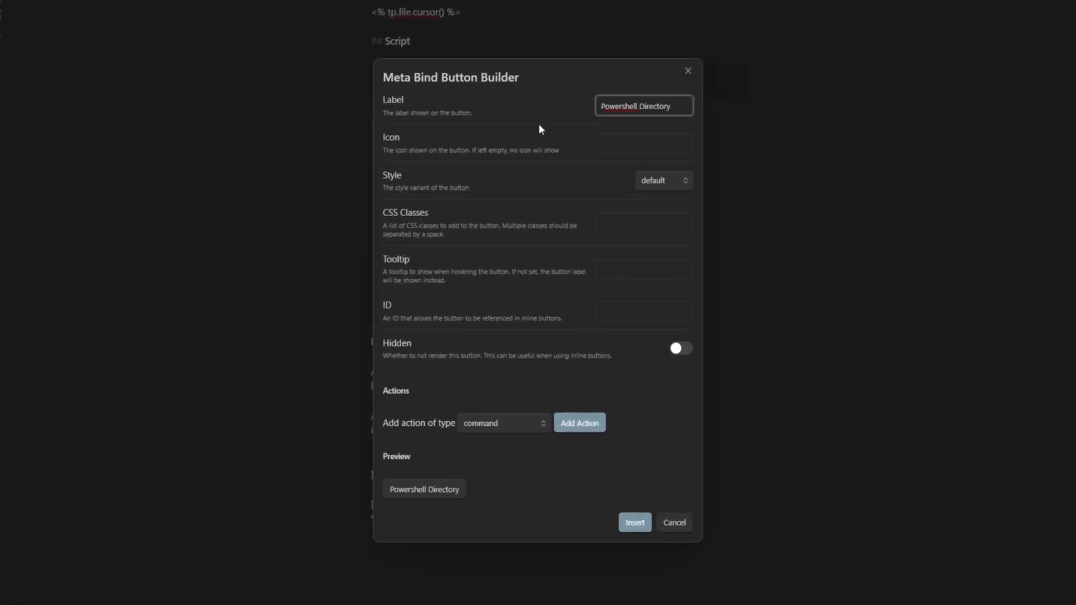
pyautogui.click(618, 307)
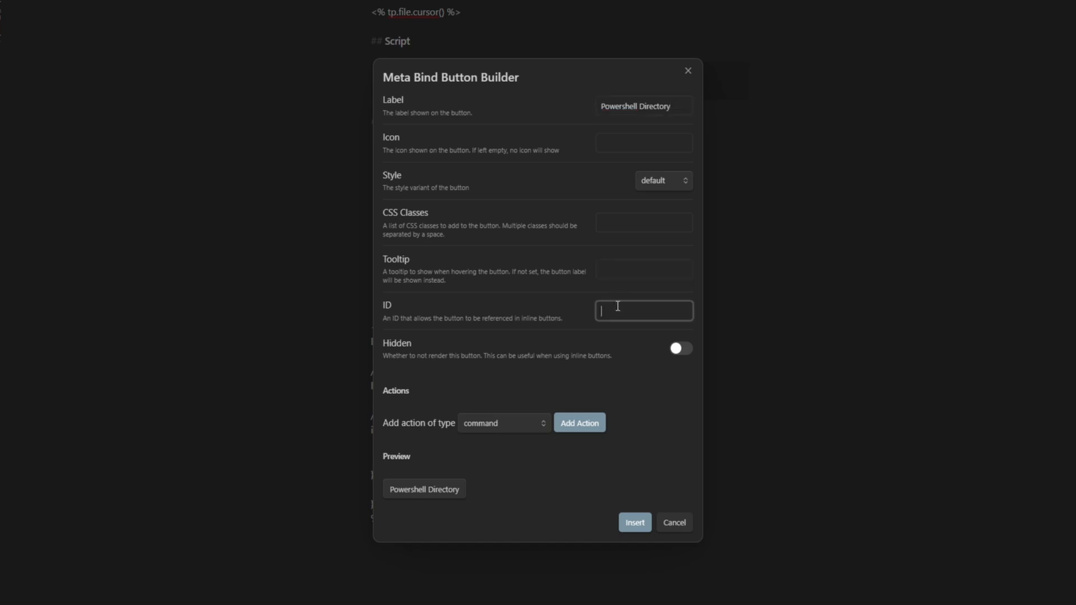
pyautogui.write('ps')
# Add an open action to the button with the link [[Powershell]]
pyautogui.click(511, 423)
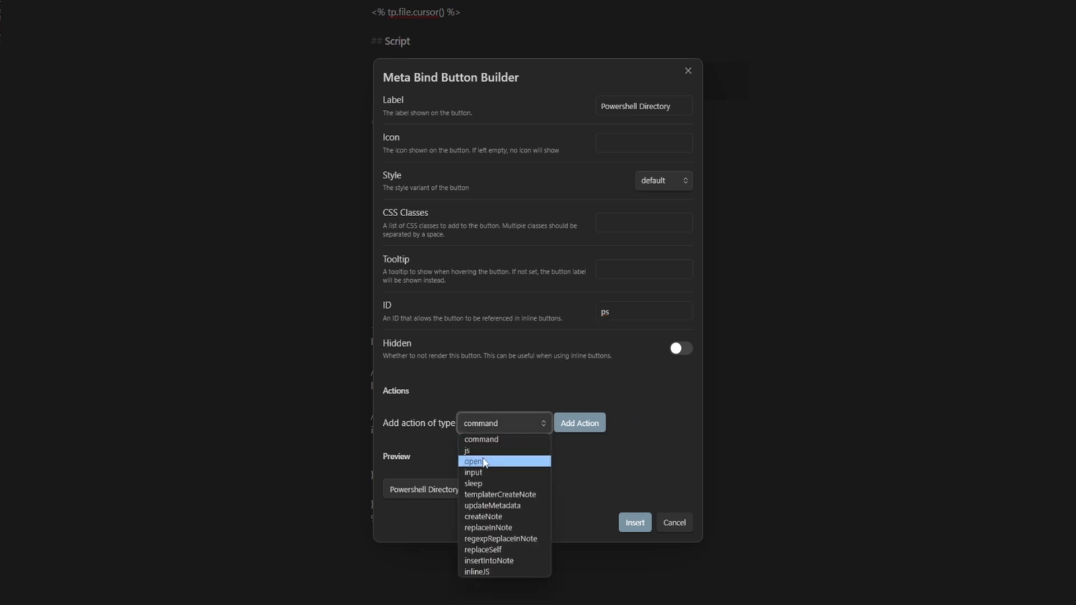
pyautogui.click(485, 461)
pyautogui.click(587, 424)
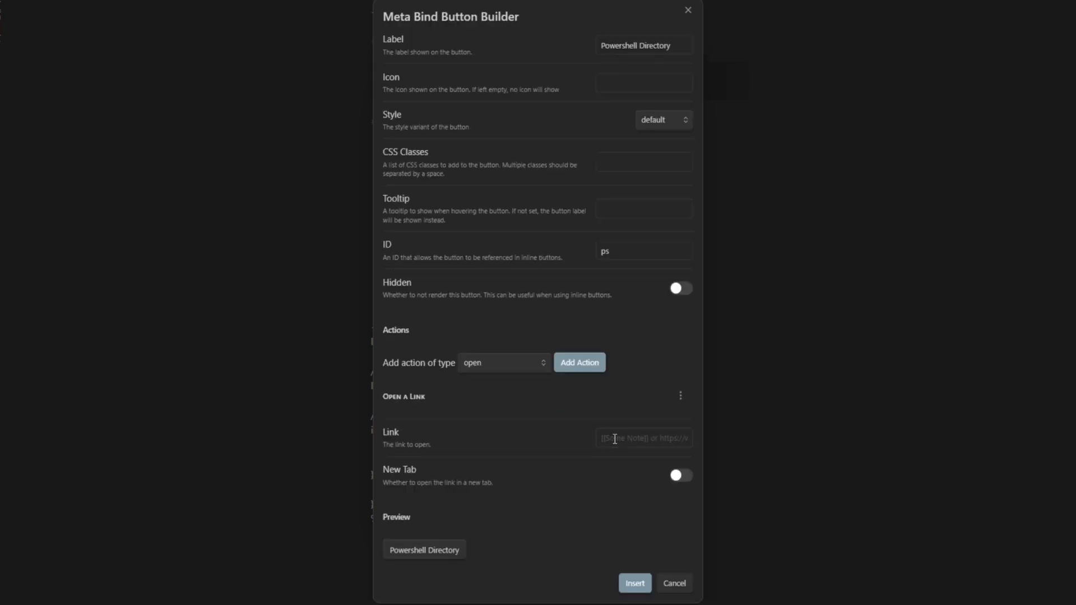
pyautogui.click(616, 439)
pyautogui.write('[[')
# Prefix the button's label with a blue arrow emoji and insert the button into the template
pyautogui.click(601, 46)
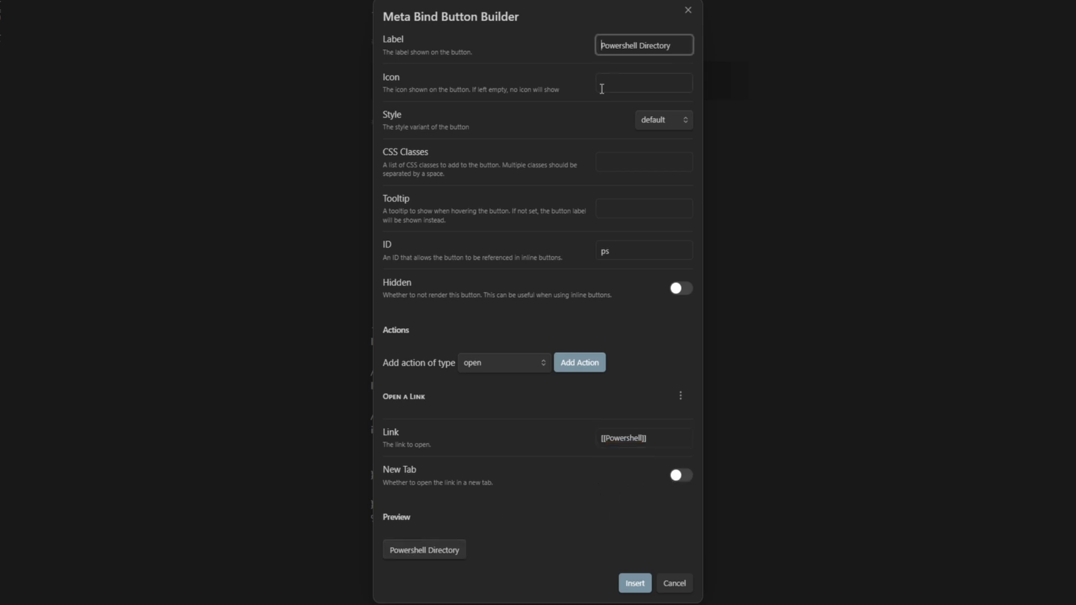
pyautogui.press('super+period')
pyautogui.click(659, 181)
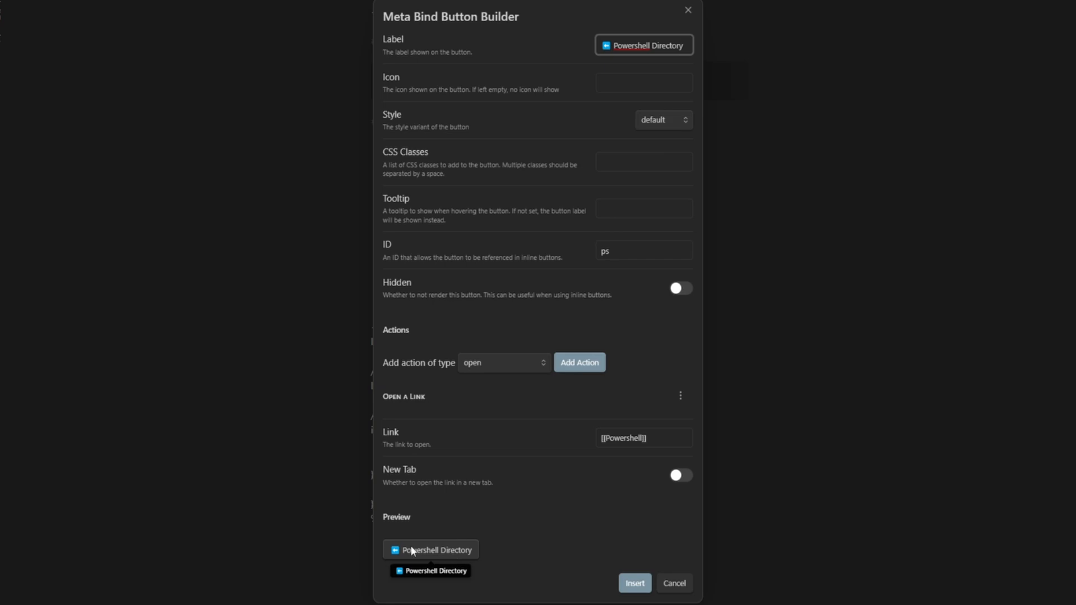
pyautogui.click(635, 583)
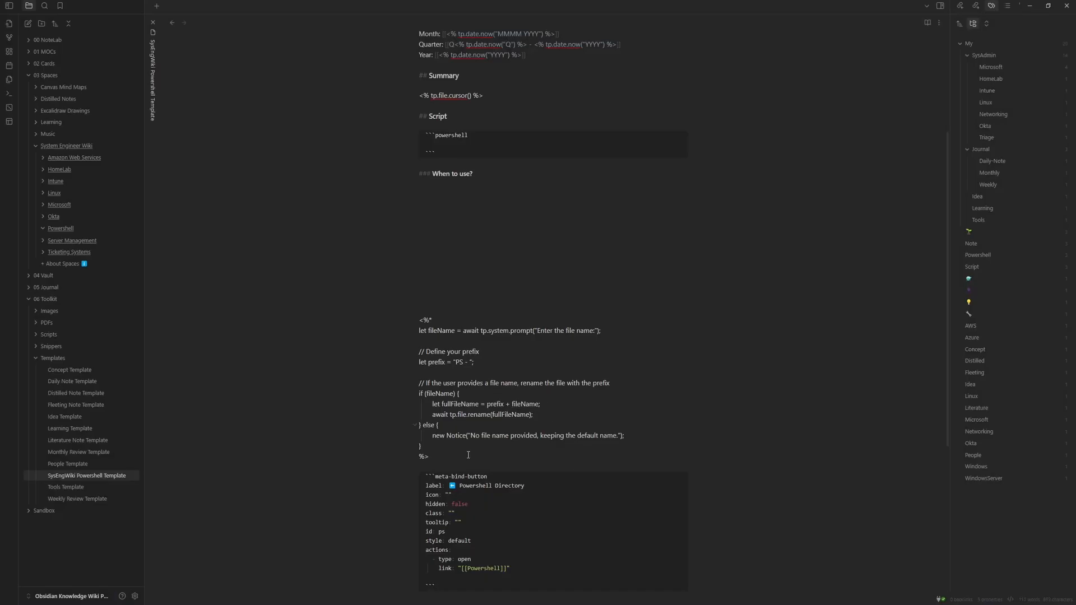
# Review the template from the button code back up to its properties and show it in reading view
pyautogui.scroll(-3, 469, 455)
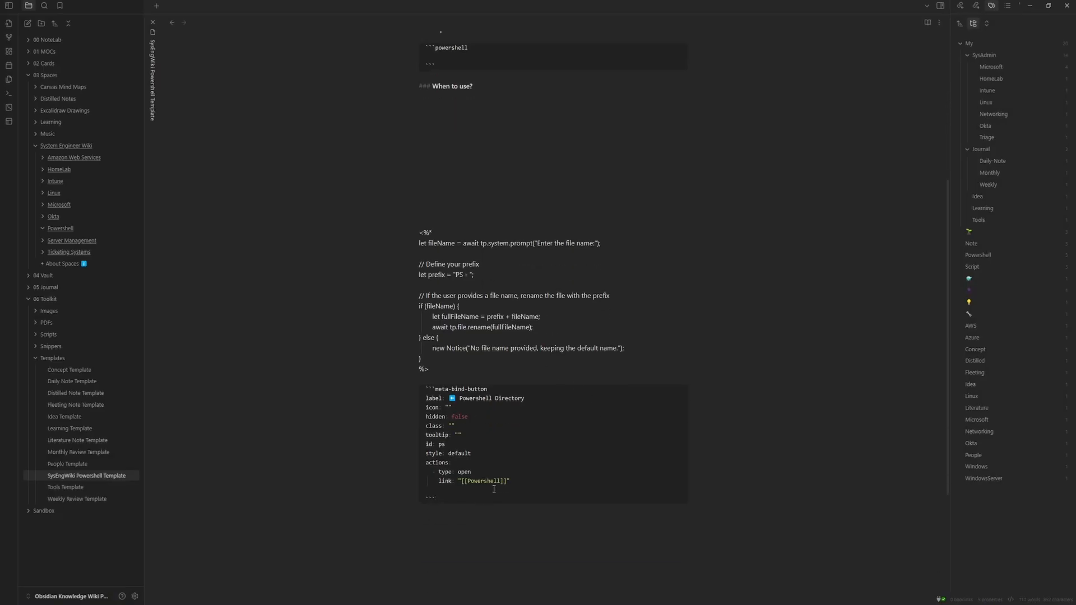
pyautogui.scroll(5, 578, 524)
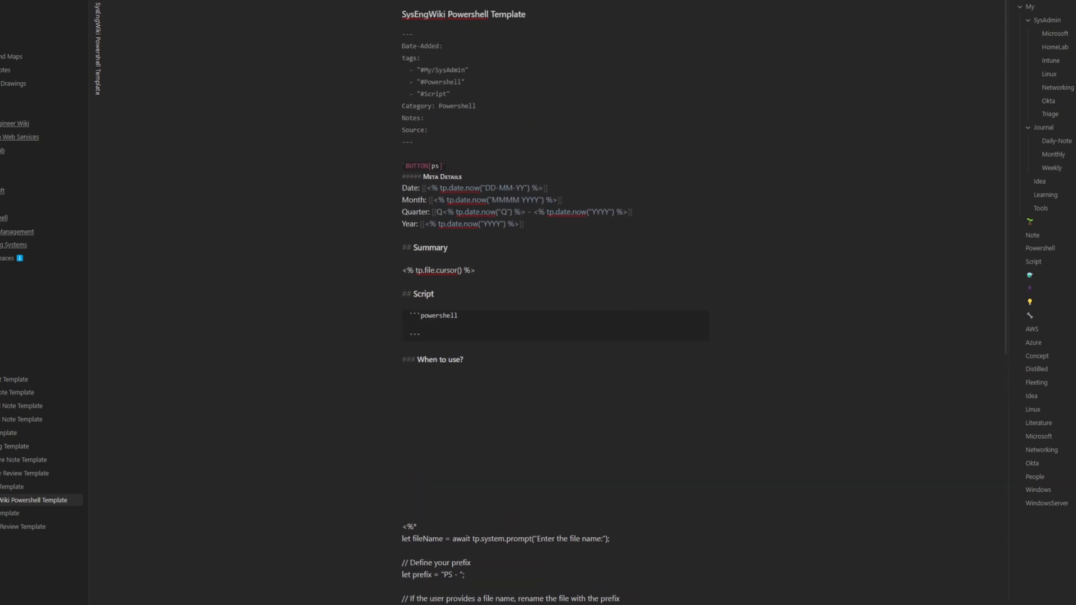
pyautogui.hotkey('ctrl', 'e')
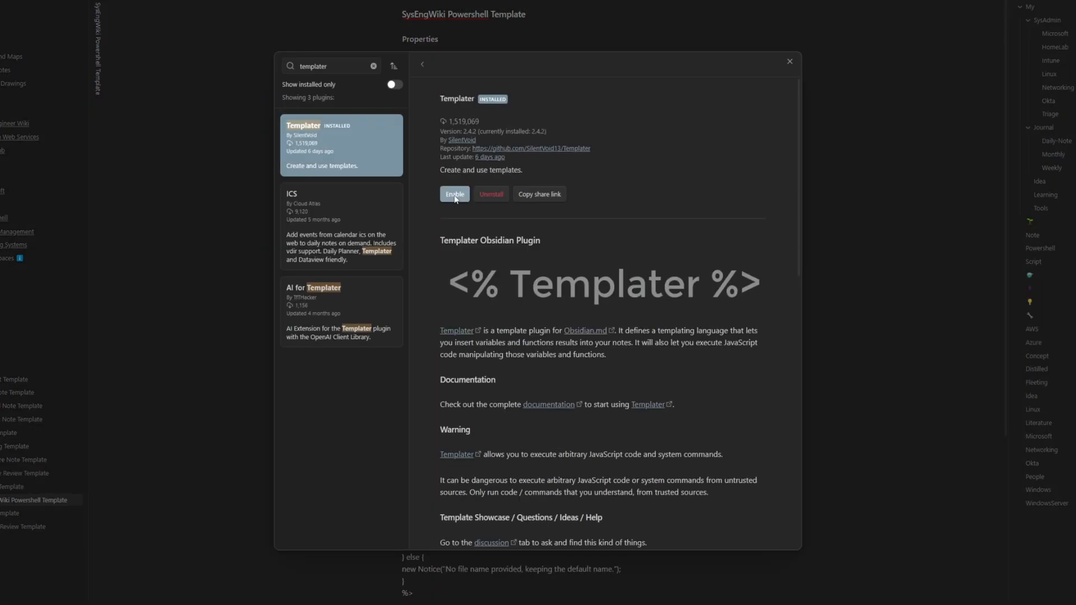
# Enable Templater and set its template folder to 06 Toolkit/Templates, with automatic jump to cursor and triggering on new file creation turned on
pyautogui.click(456, 197)
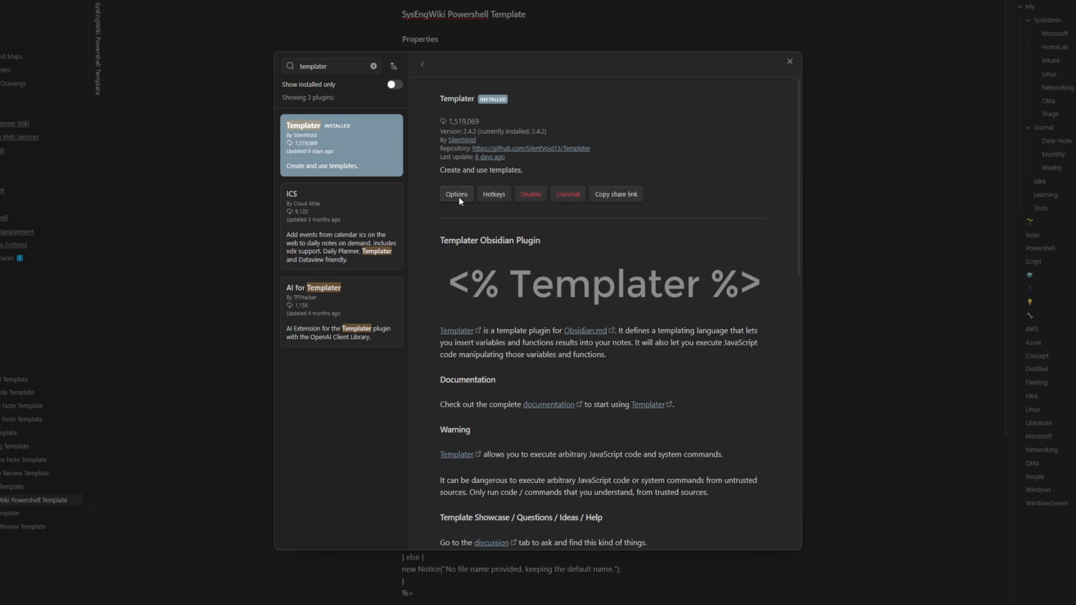
pyautogui.click(457, 196)
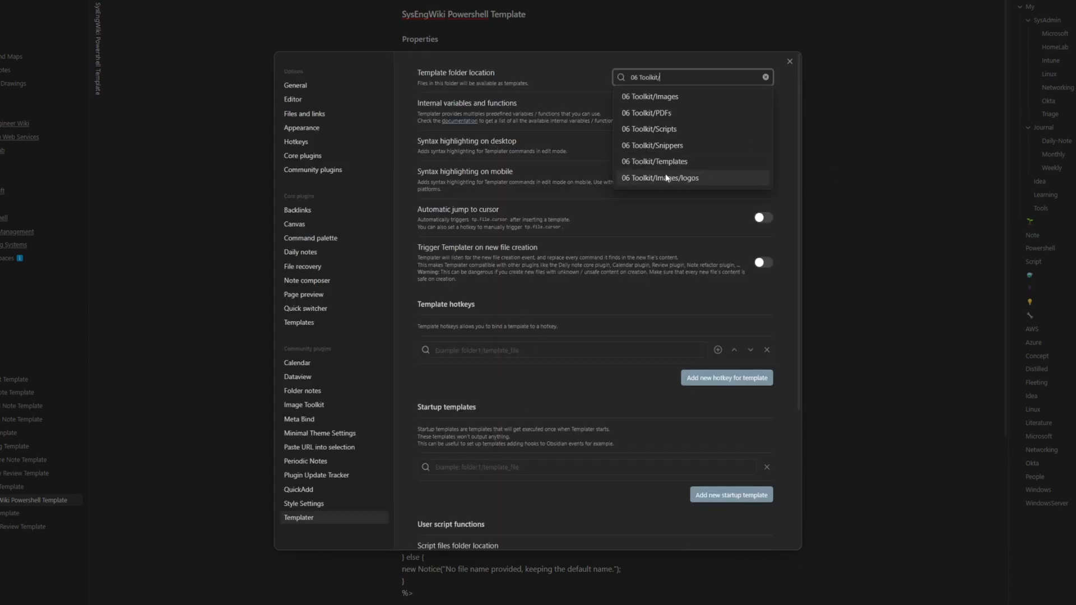
pyautogui.click(664, 162)
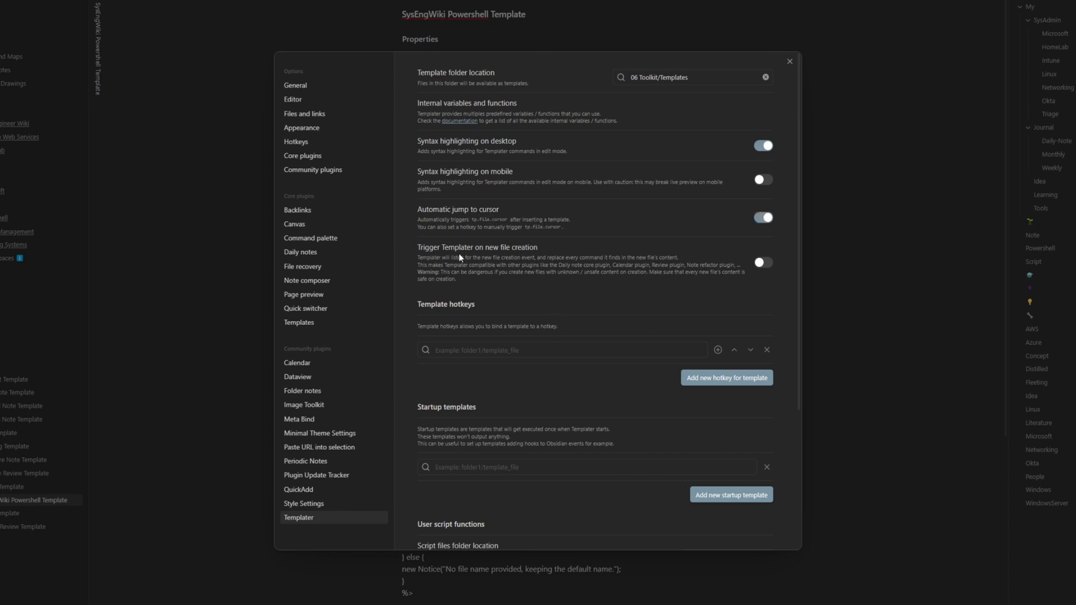
pyautogui.click(760, 262)
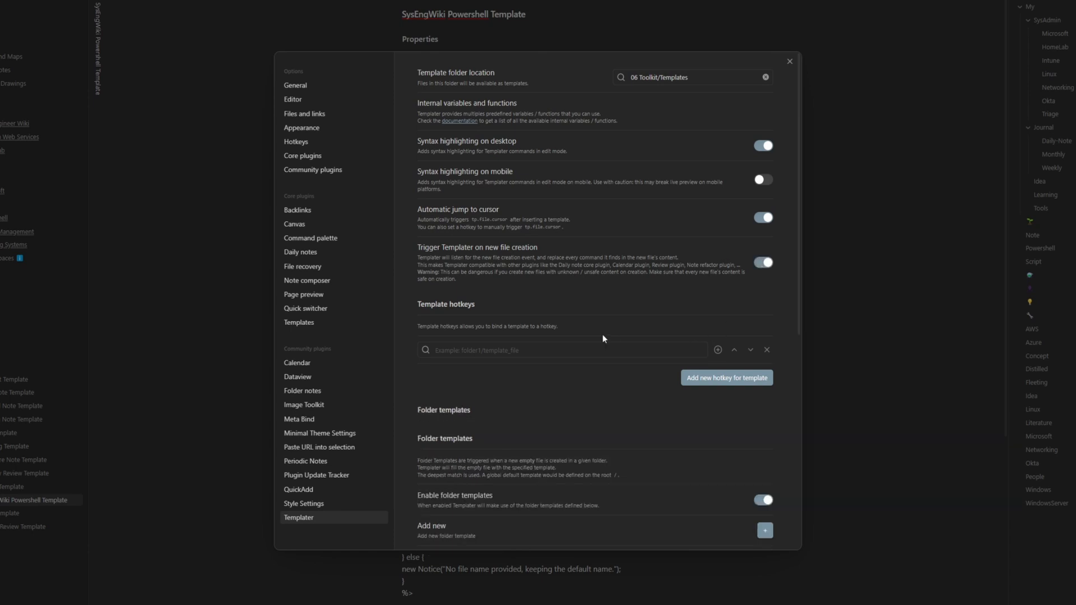
# Assign the SysEngWiki Powershell Template as the folder template for 03 Spaces/System Engineer Wiki/Powershell in Templater
pyautogui.scroll(-3, 601, 335)
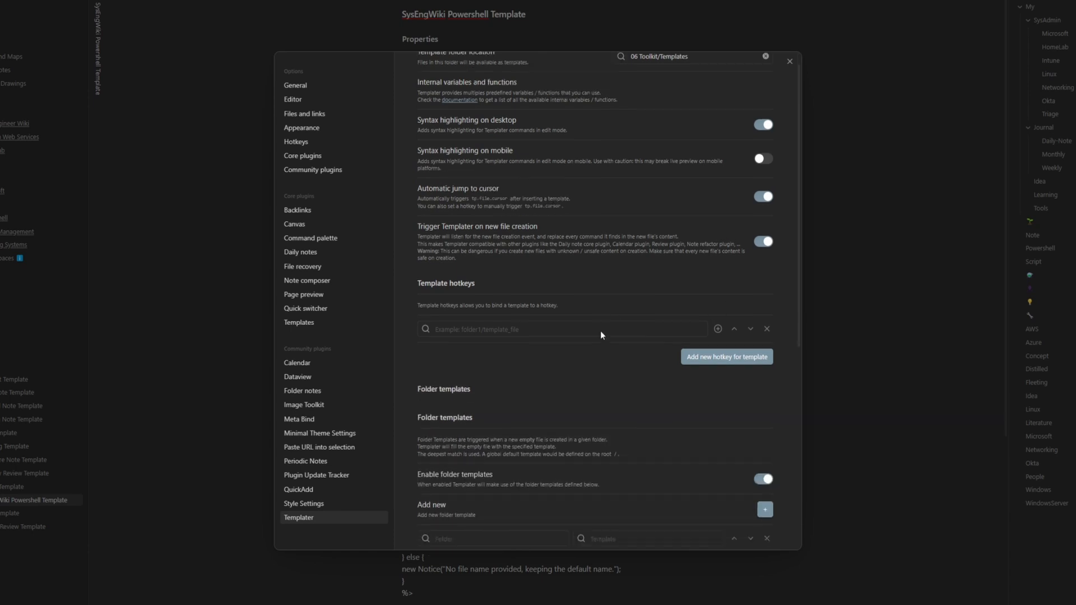
pyautogui.scroll(-2, 601, 335)
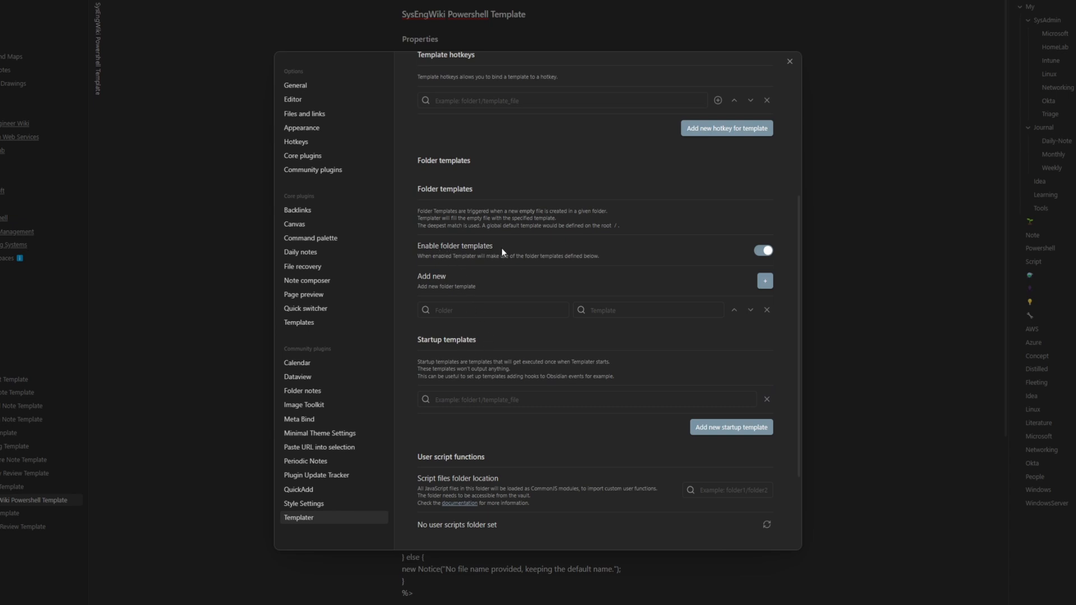
pyautogui.click(446, 312)
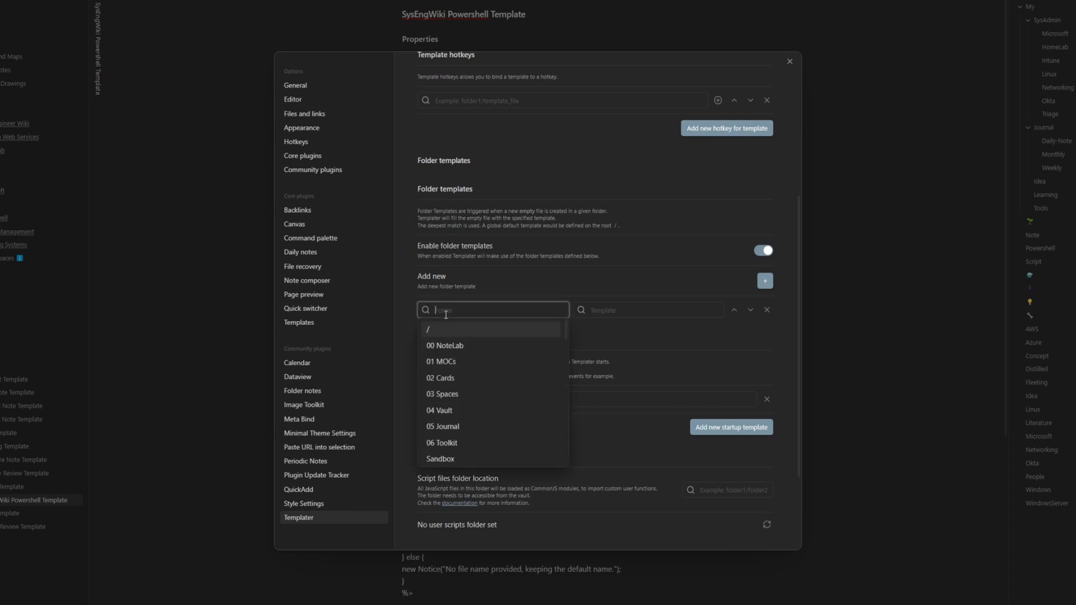
pyautogui.click(451, 395)
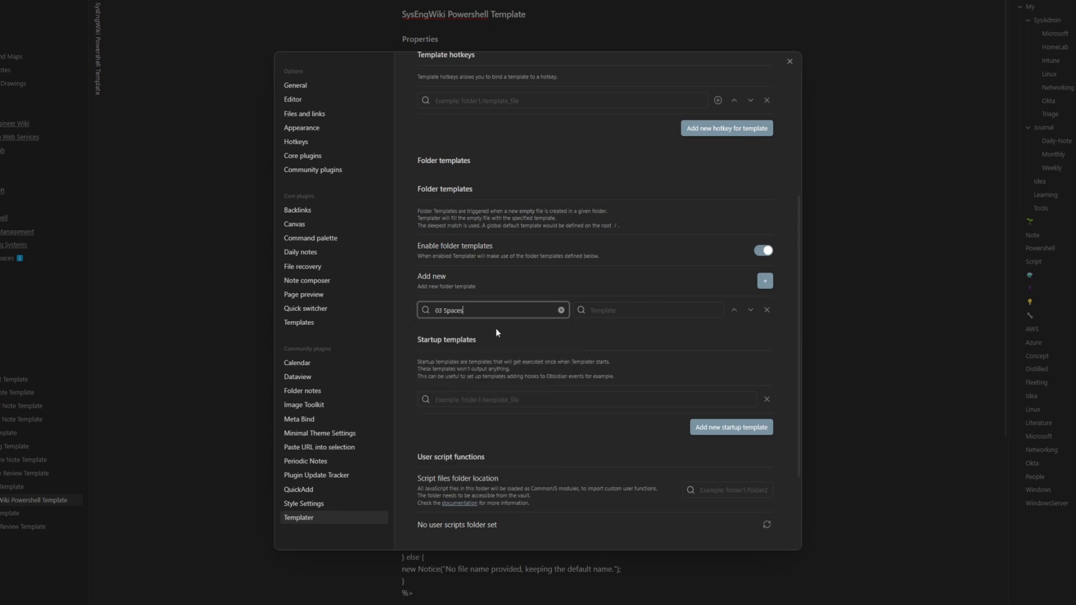
pyautogui.write('/sys')
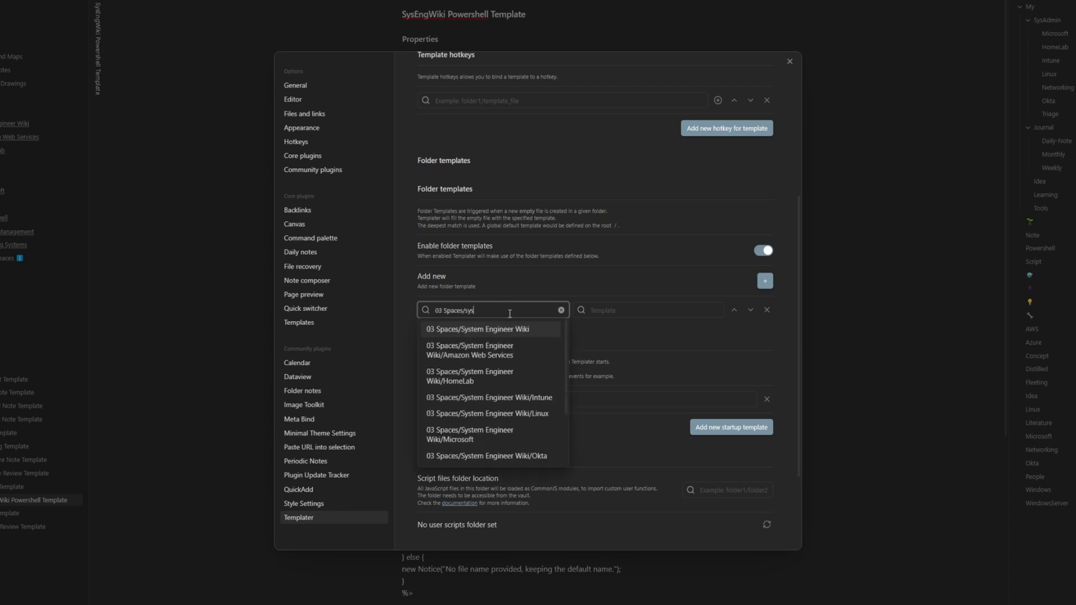
pyautogui.click(510, 331)
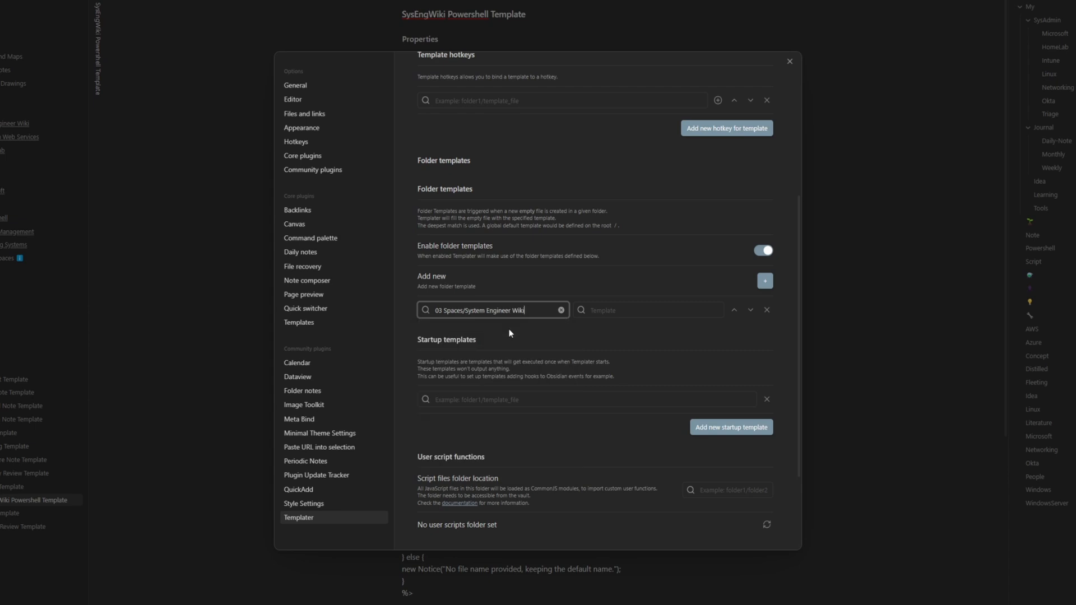
pyautogui.write('/po')
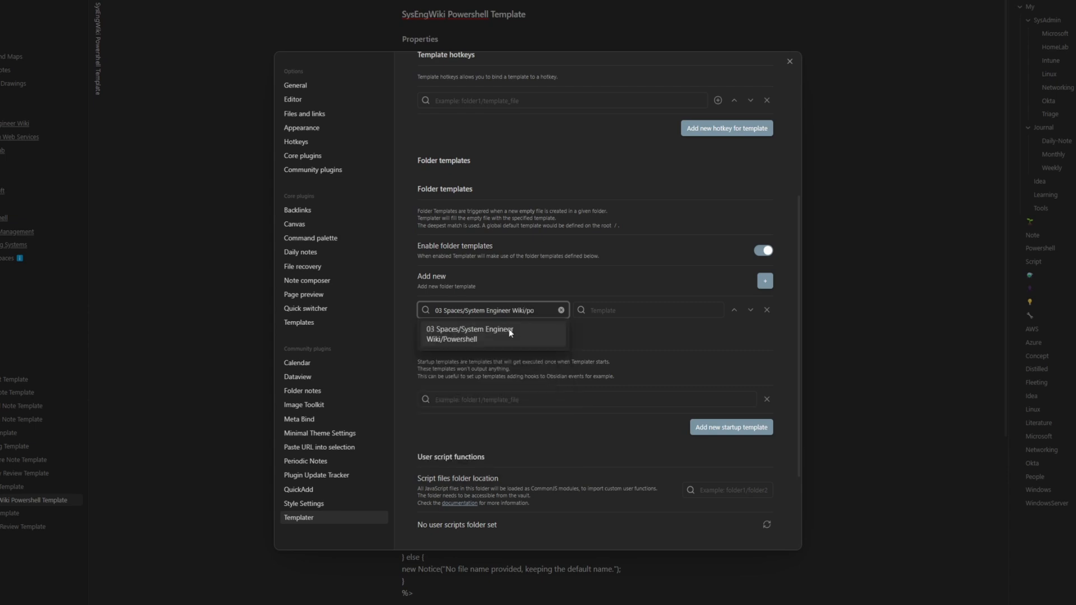
pyautogui.click(510, 333)
pyautogui.click(622, 311)
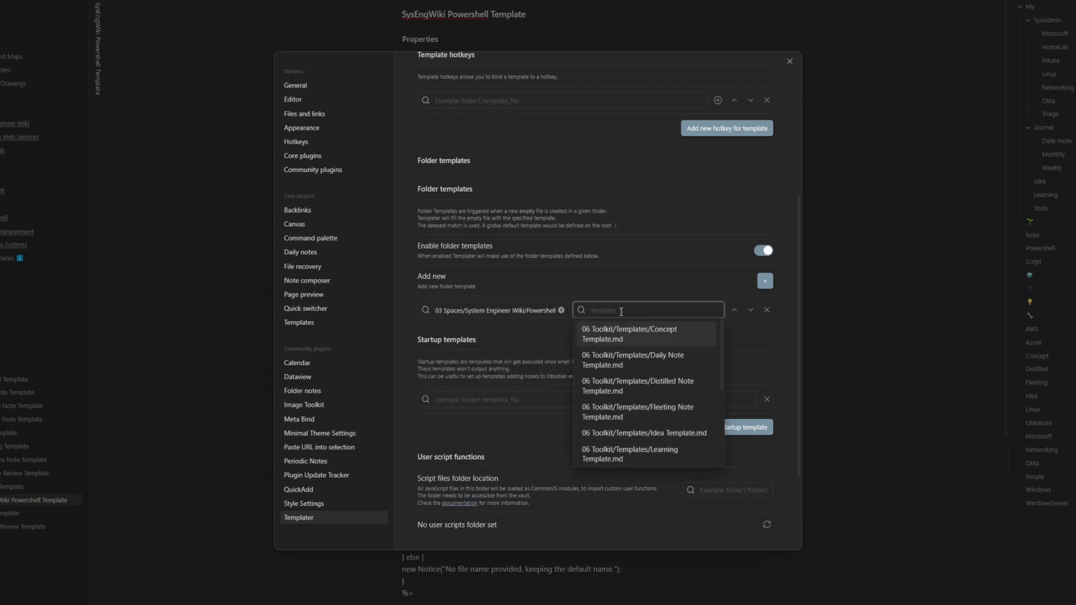
pyautogui.write('powe')
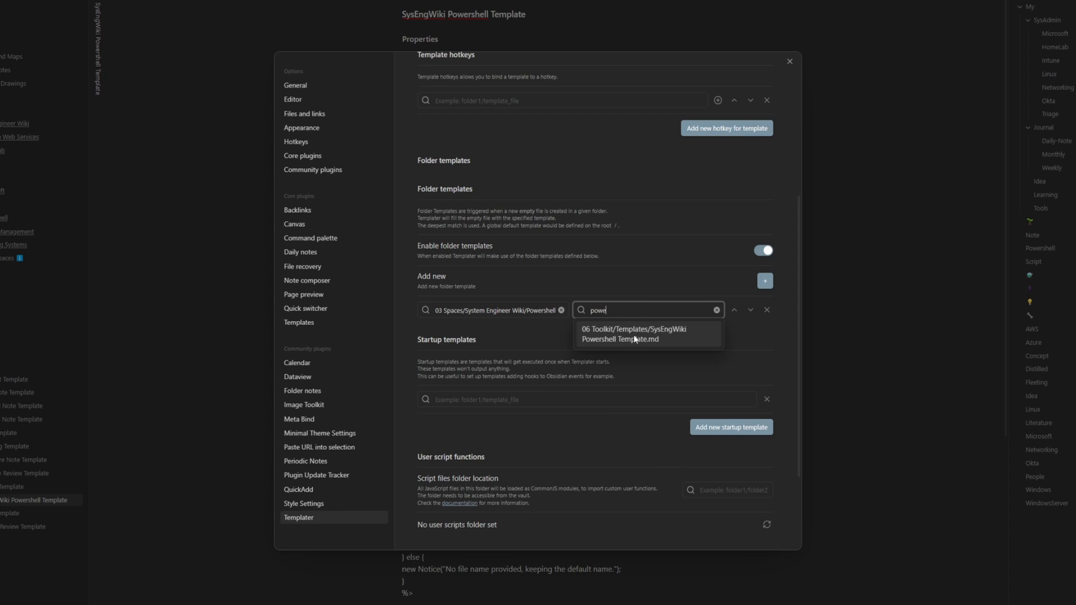
pyautogui.click(639, 329)
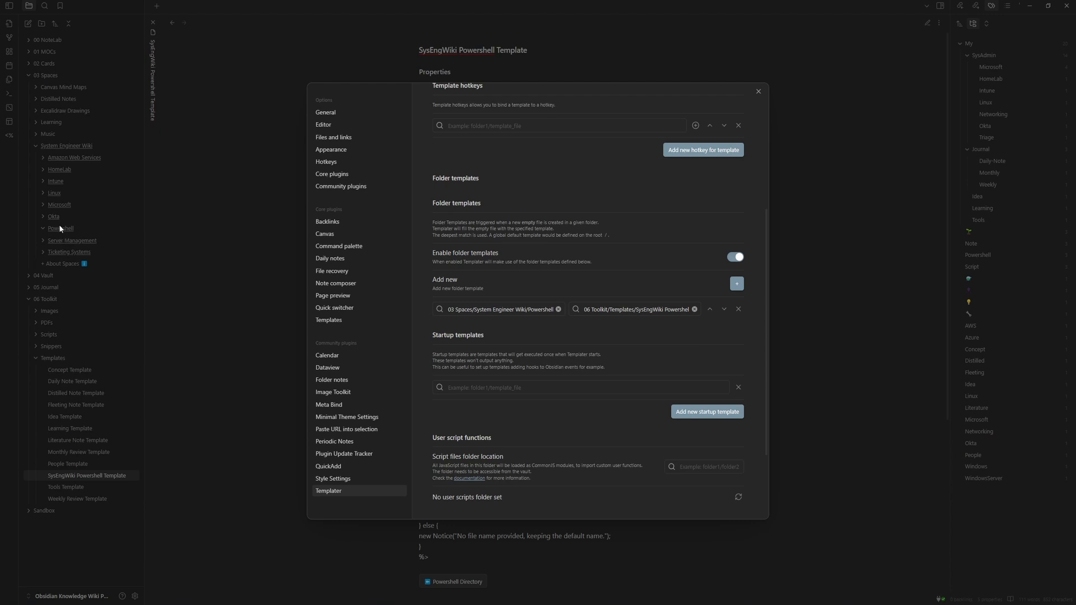
# Open the Powershell folder note alongside the template and switch it to source mode
pyautogui.click(59, 224)
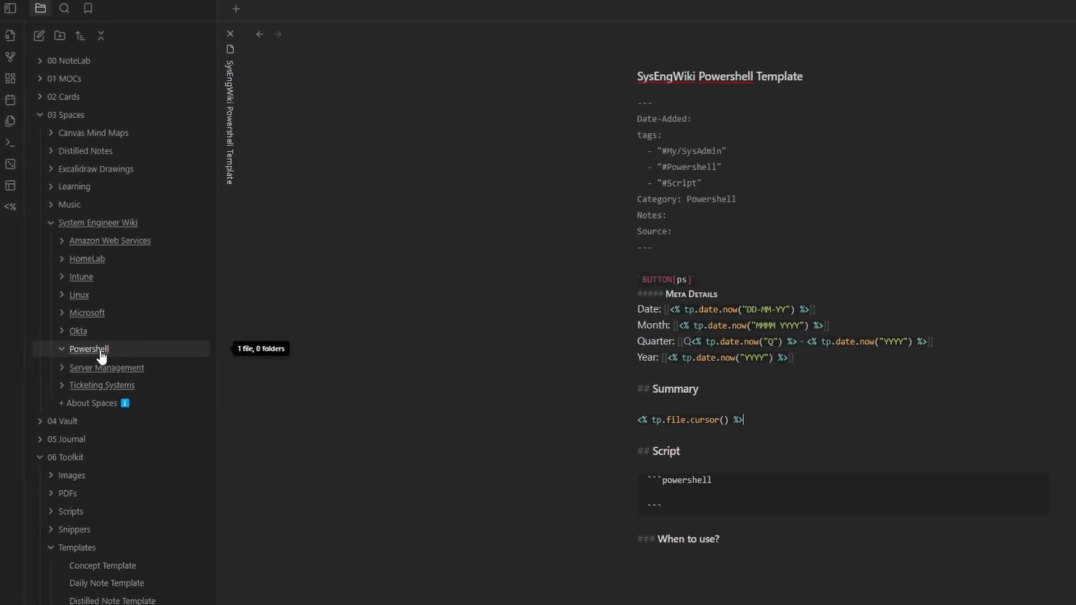
pyautogui.click(98, 351)
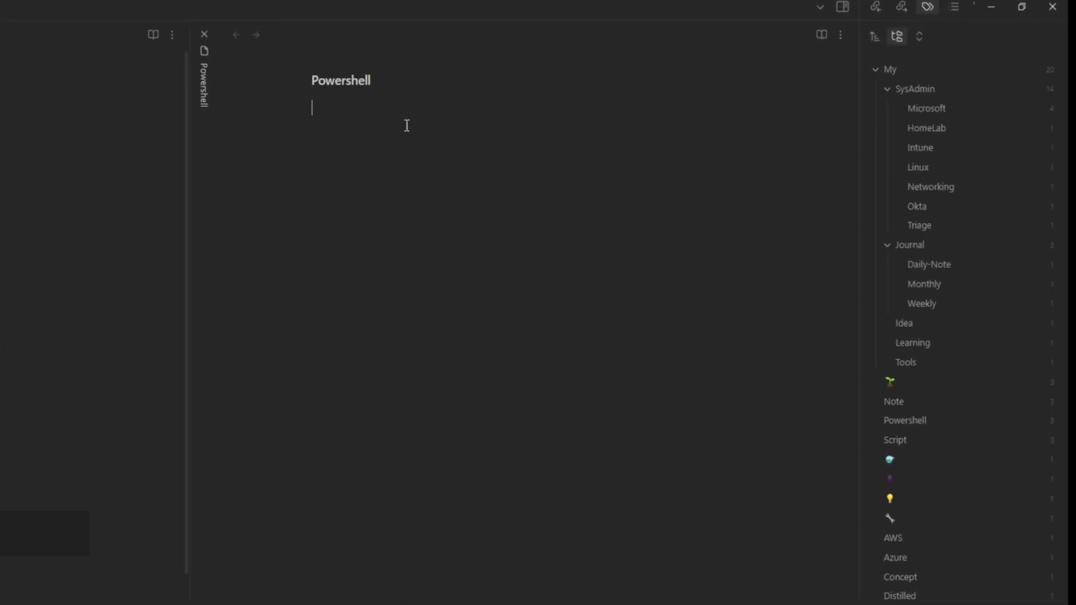
pyautogui.click(837, 37)
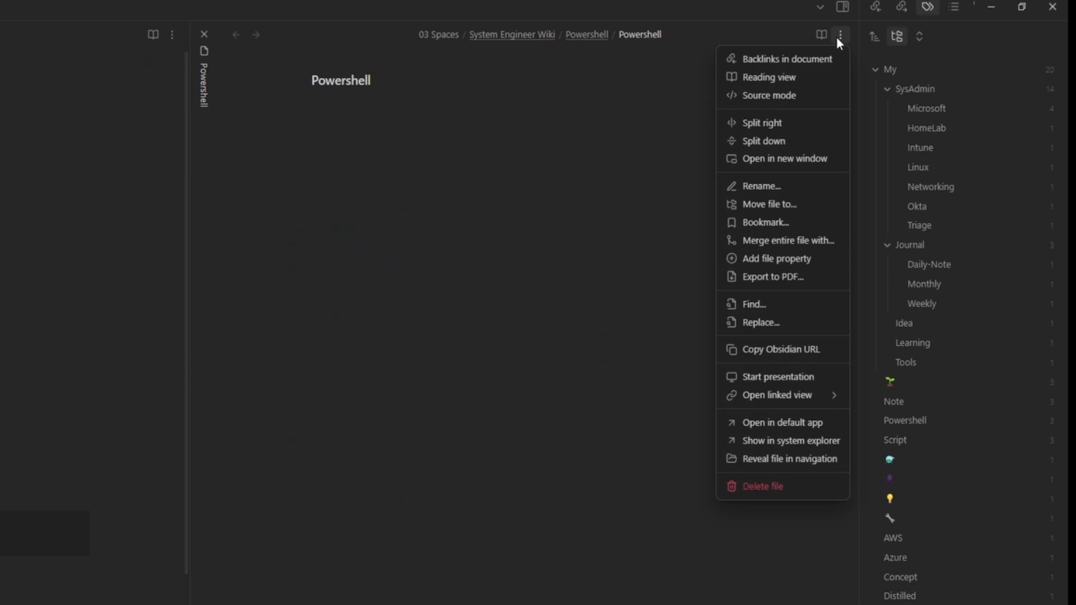
pyautogui.click(786, 96)
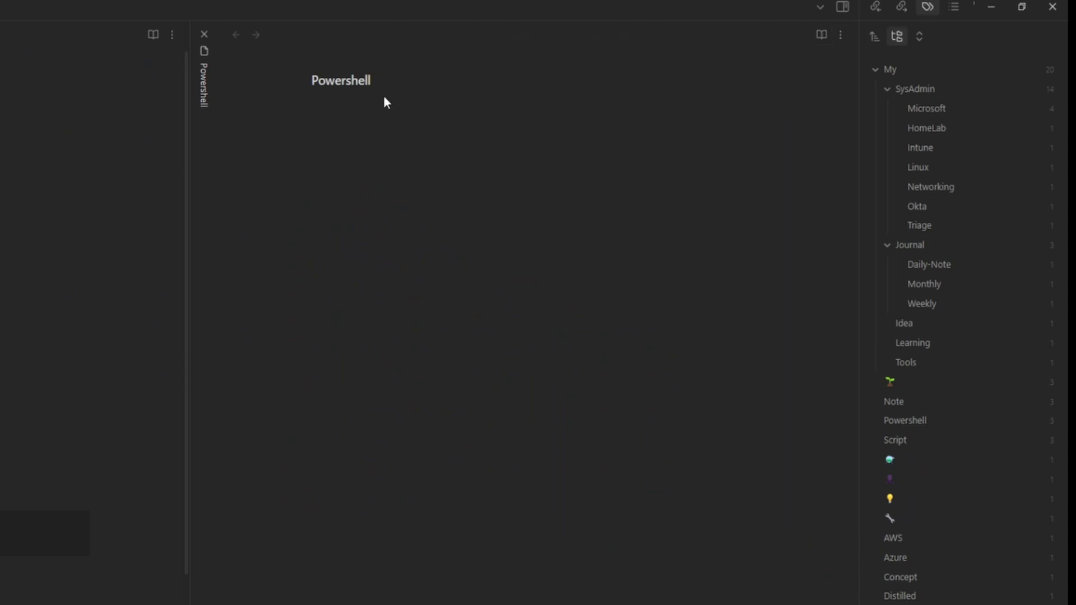
# Add a frontmatter block to the Powershell folder note with empty Icon:, cssclasses:, button: and action: entries and a searchTerm line
pyautogui.click(481, 109)
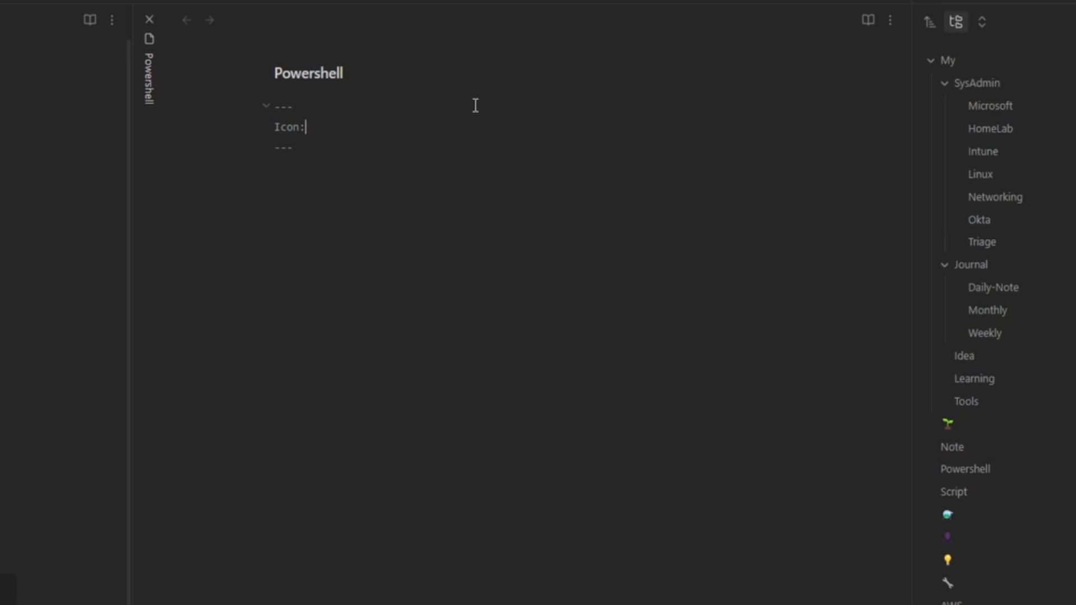
pyautogui.press('Return')
pyautogui.write('cssclasses:')
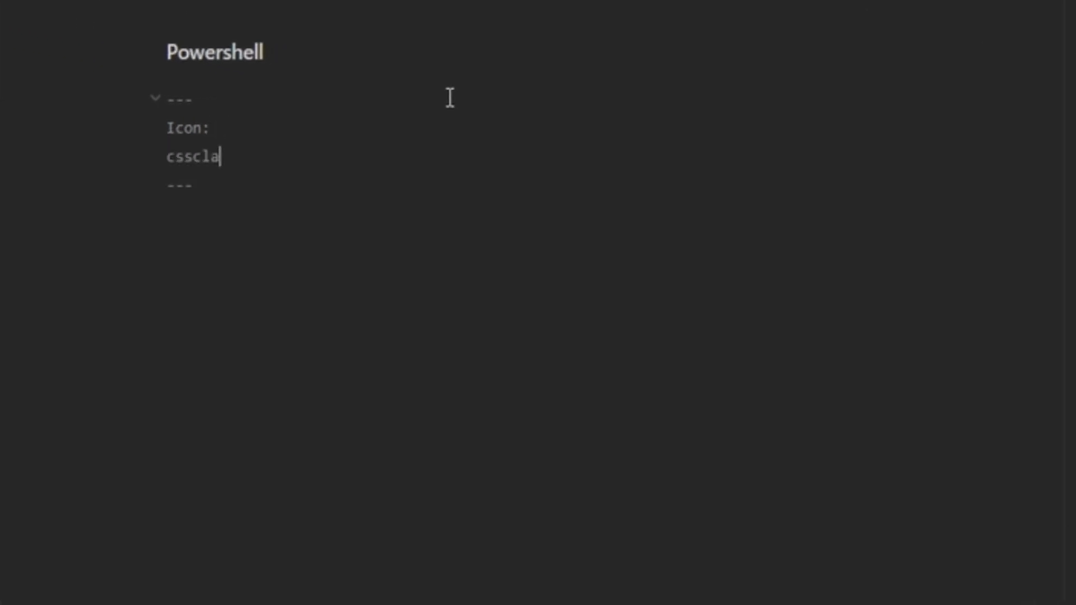
pyautogui.press('Return')
pyautogui.write('button:')
pyautogui.press('Return')
pyautogui.write('action:')
pyautogui.press('Return')
pyautogui.write('searchTerm')
# Embed the image powershell-icon.png below the frontmatter block of the Powershell note
pyautogui.press('Down')
pyautogui.press('Down')
pyautogui.press('Down')
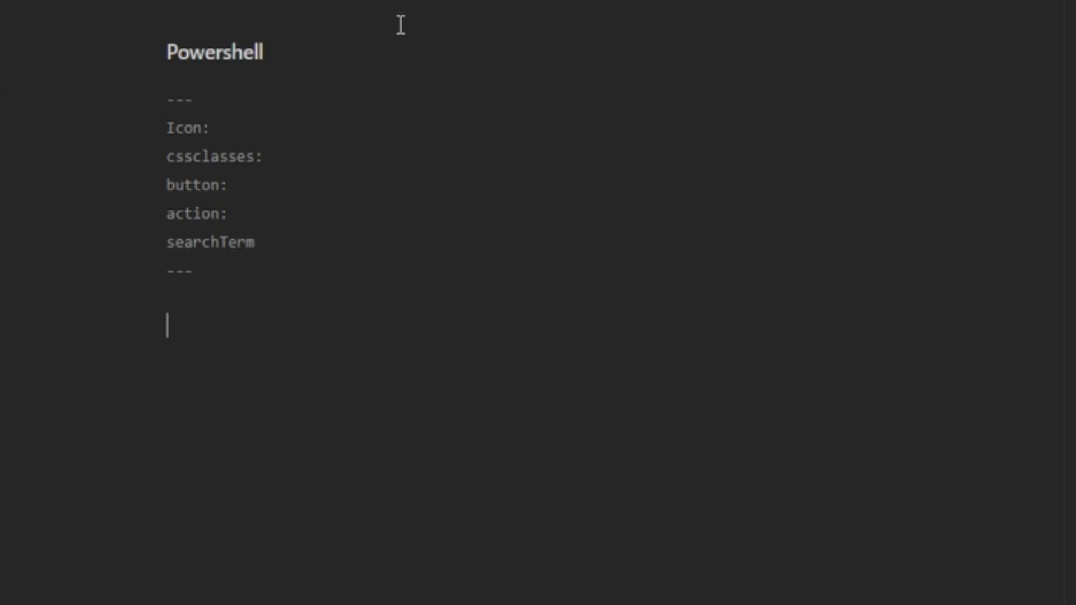
pyautogui.write('[[')
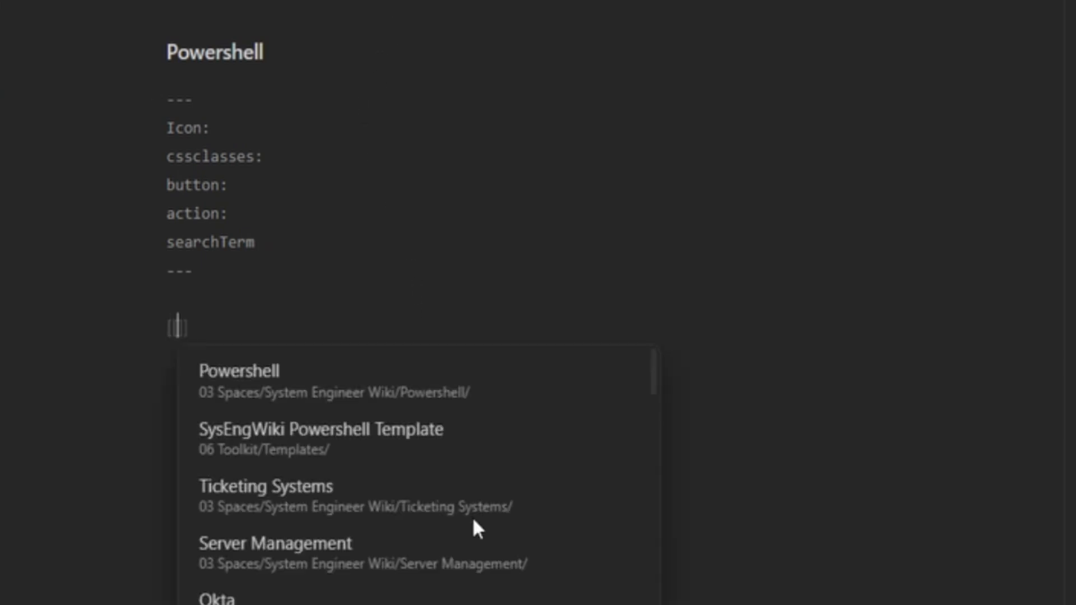
pyautogui.write('power')
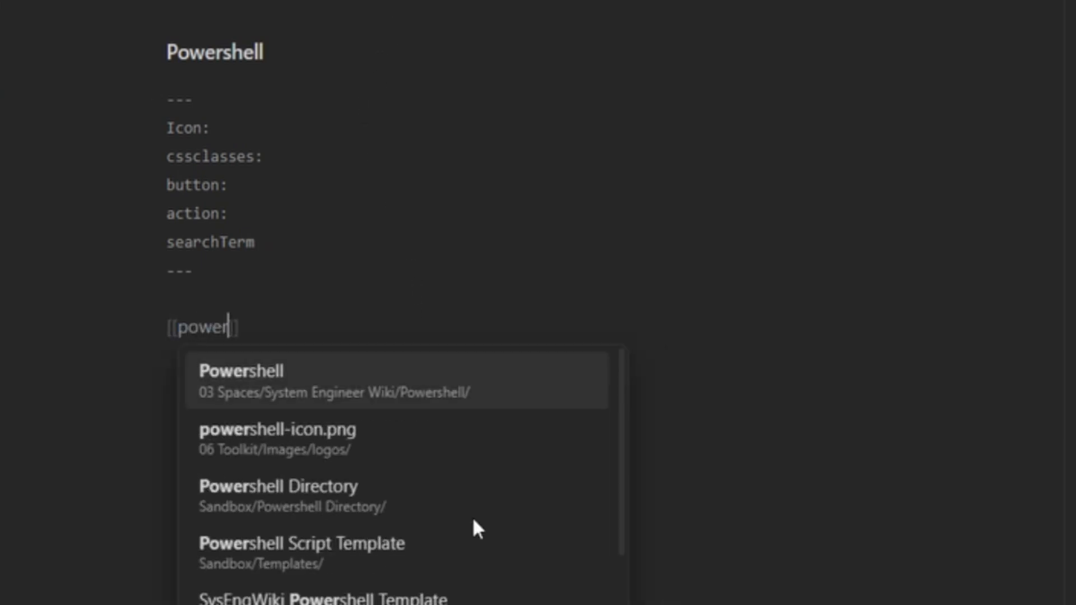
pyautogui.click(316, 434)
pyautogui.click(151, 327)
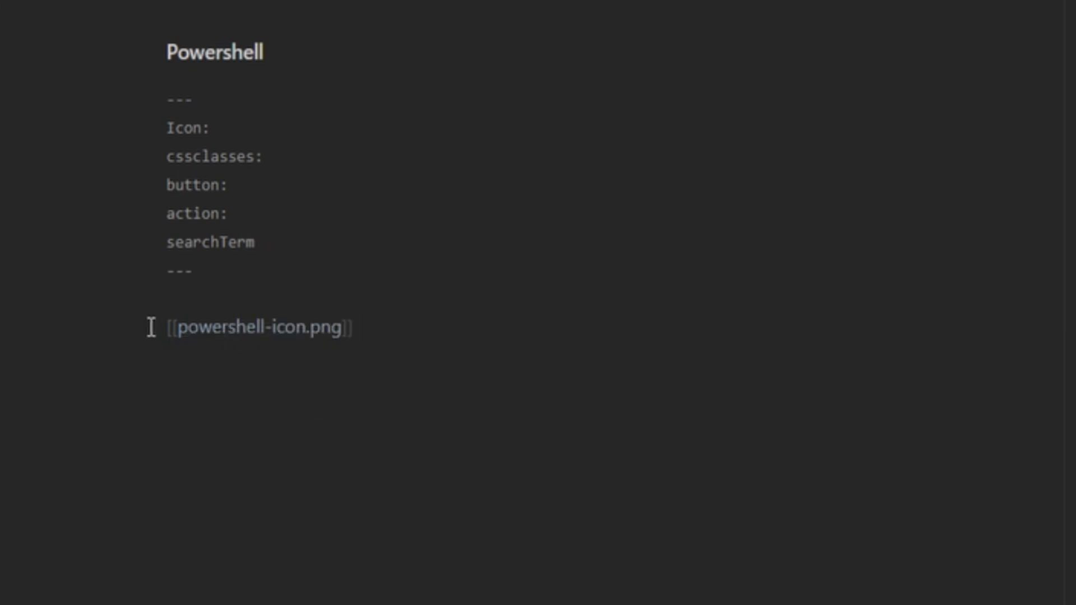
pyautogui.write('!')
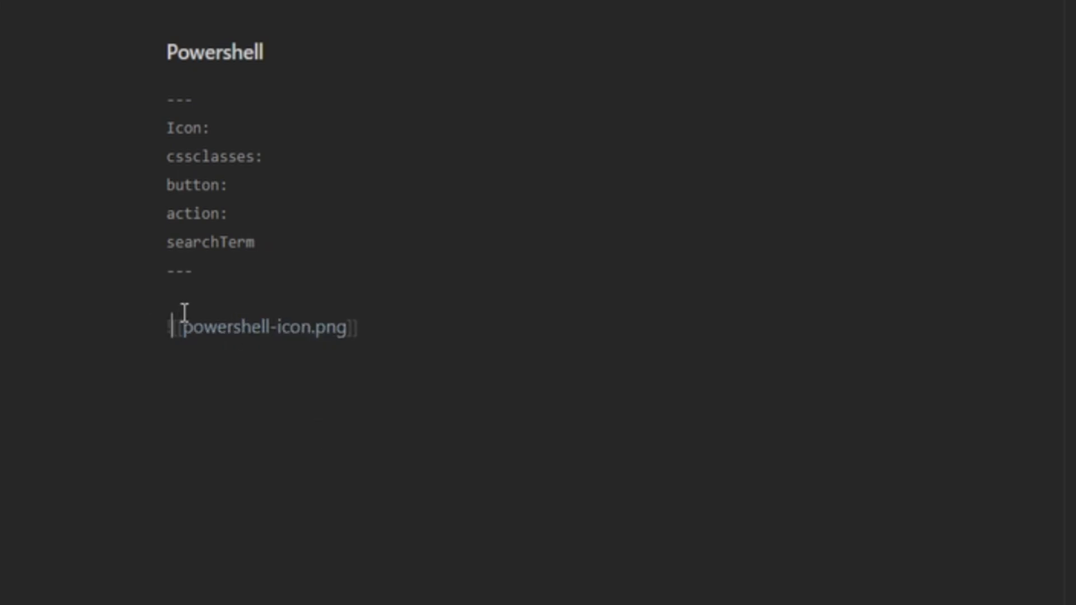
# Set the embedded powershell-icon.png image's size to 150x150
pyautogui.click(446, 328)
pyautogui.press('Left')
pyautogui.press('Left')
pyautogui.write('|150x15')
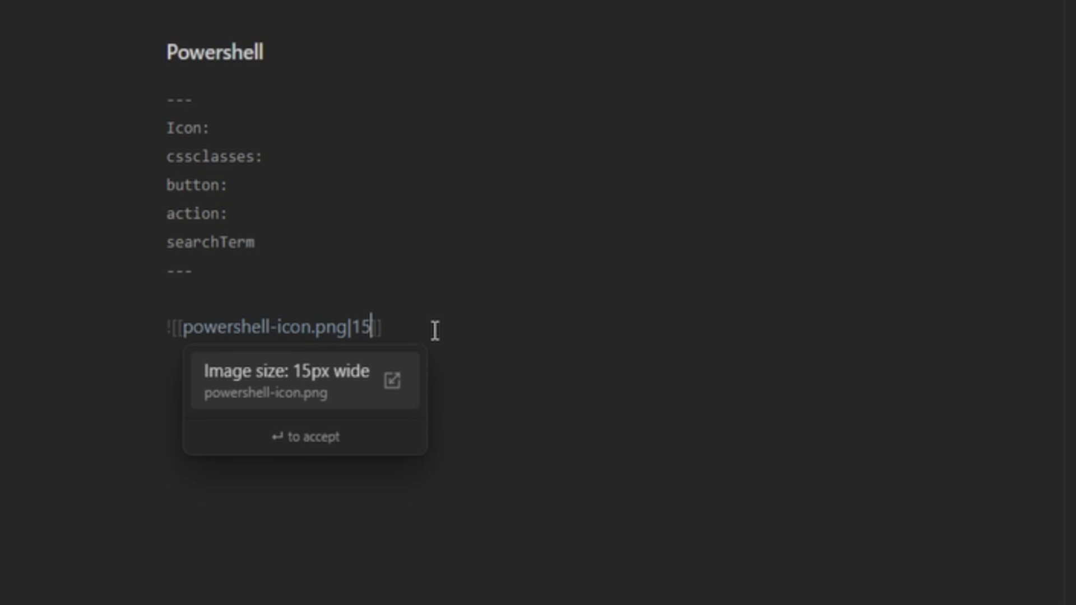
pyautogui.write('0')
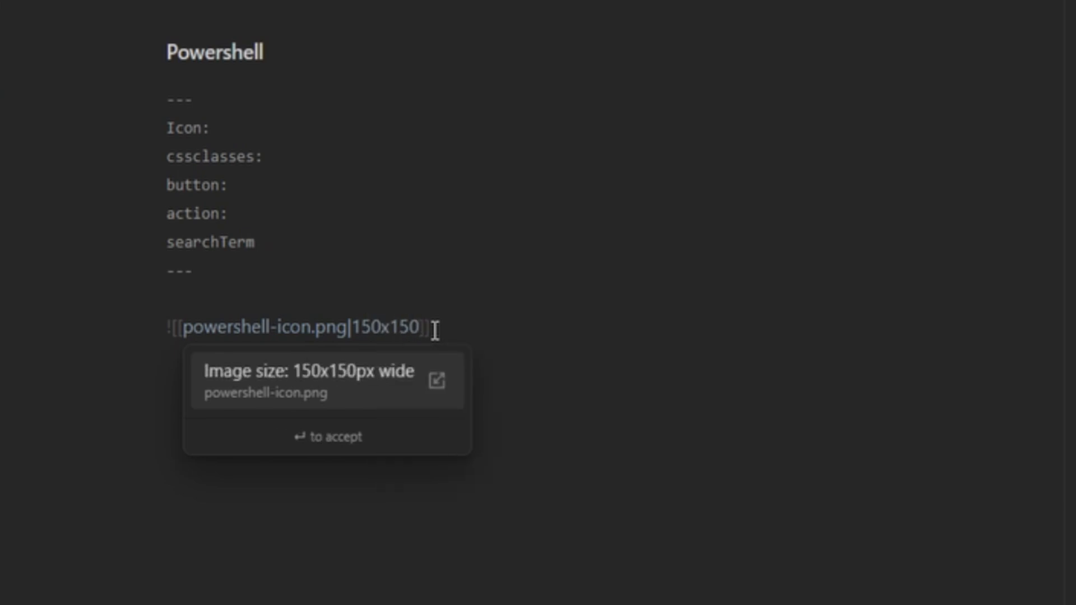
# Add the inline code buttons `BUTTON[sysengwiki]` and `BUTTON[newpsnote]` on one line below the image, separated by a blank line
pyautogui.click(435, 330)
pyautogui.press('Return')
pyautogui.press('Return')
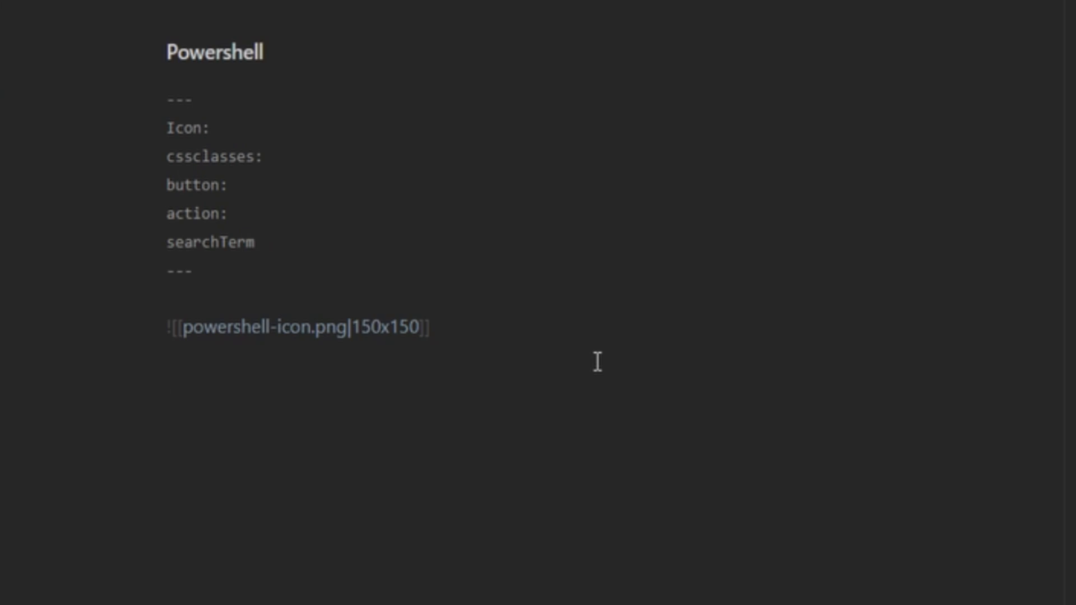
pyautogui.write('`BUTTON[sysengwiki')
pyautogui.press('End')
pyautogui.write('`BUTTON[]')
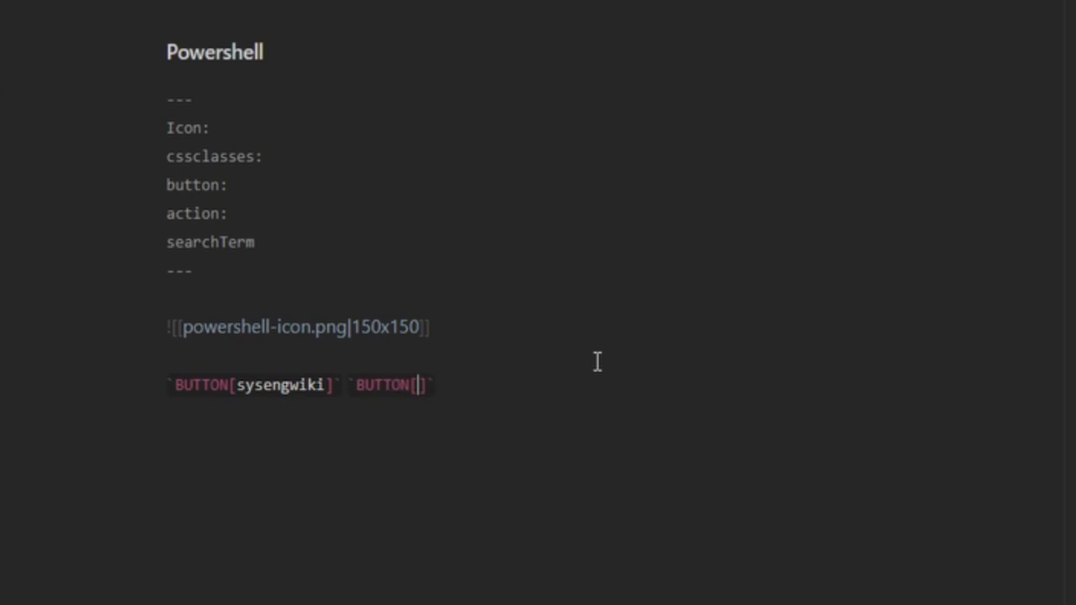
pyautogui.write('newpsnote')
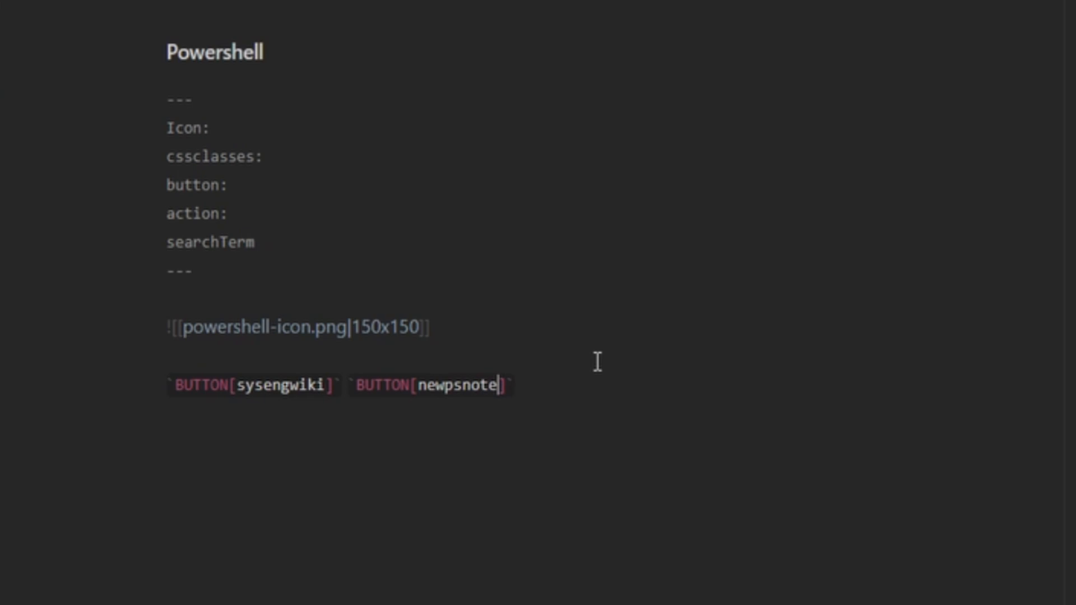
# Add a level-one "Search" heading with a magnifying glass emoji below the two inline buttons in the Powershell note
pyautogui.press('End')
pyautogui.press('Return')
pyautogui.press('Return')
pyautogui.write('# See')
pyautogui.press('BackSpace')
pyautogui.write('arch')
pyautogui.press('Return')
pyautogui.press('BackSpace')
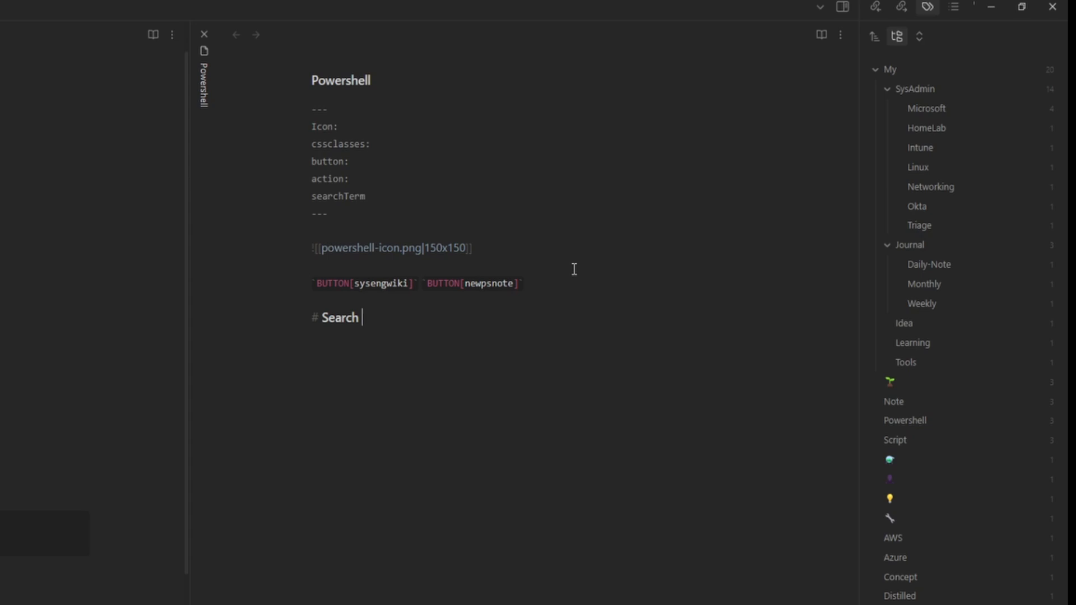
pyautogui.press('super+period')
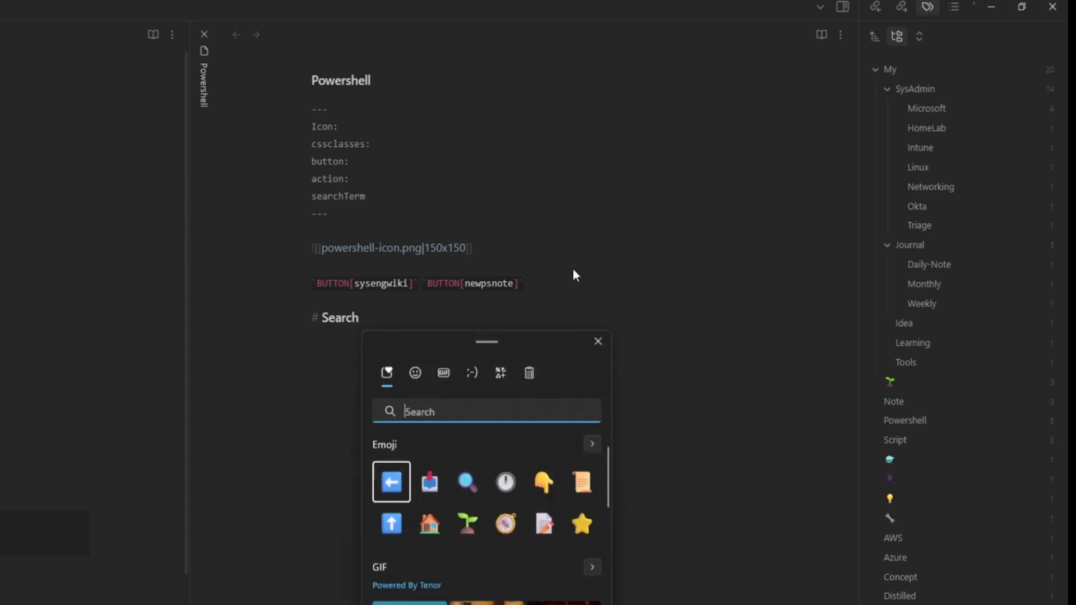
pyautogui.write('search')
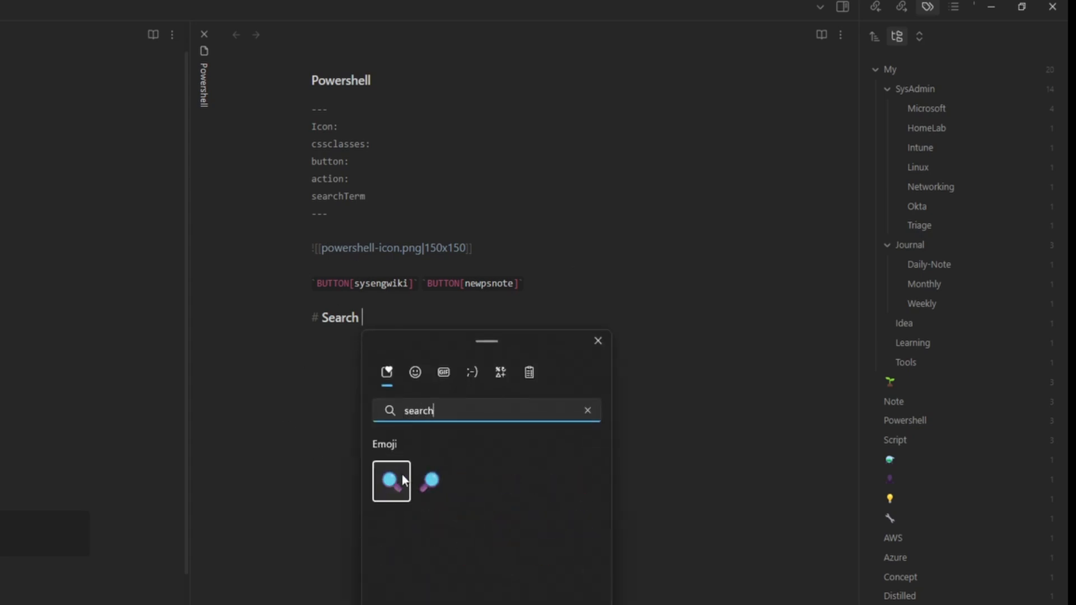
pyautogui.click(404, 481)
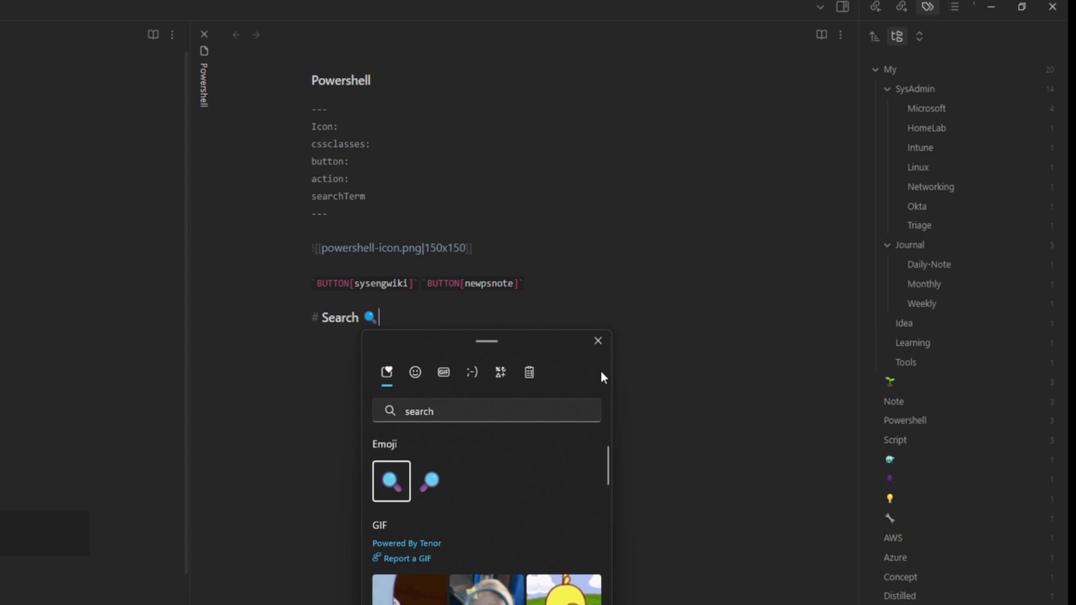
pyautogui.click(524, 310)
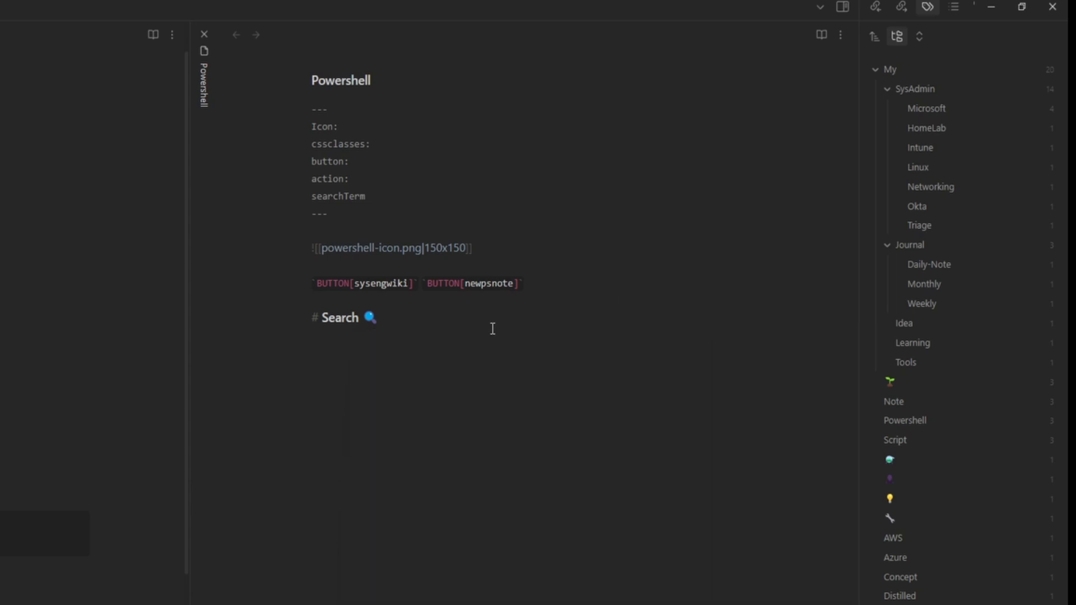
# Add a meta-bind code block containing INPUT[text:searchTerm] under the Search heading, and complete the searchTerm property with a colon
pyautogui.press('Return')
pyautogui.write('```')
pyautogui.write('met')
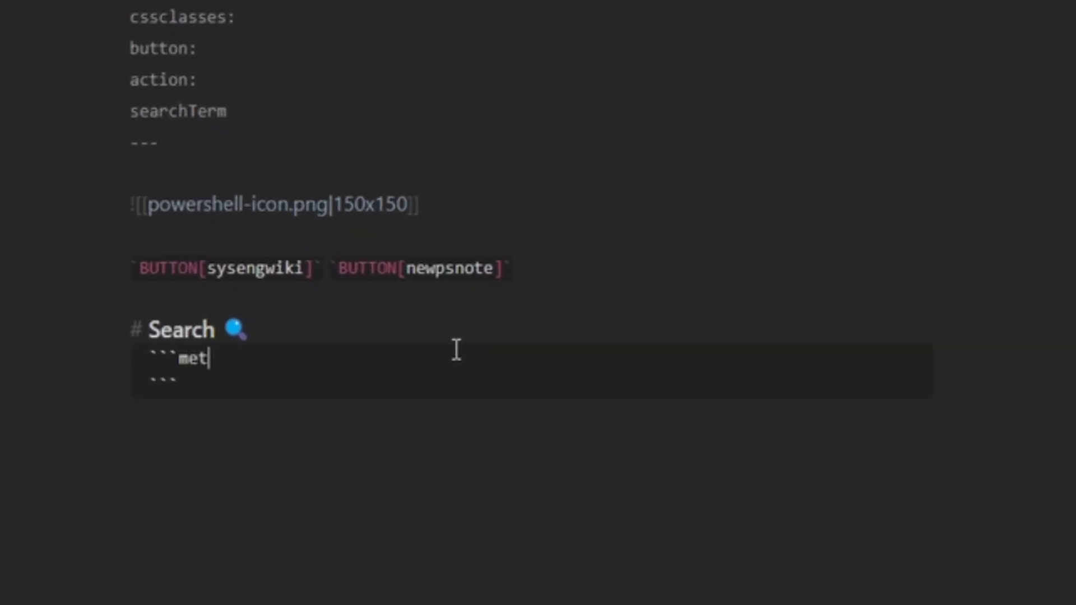
pyautogui.write('a-bind ')
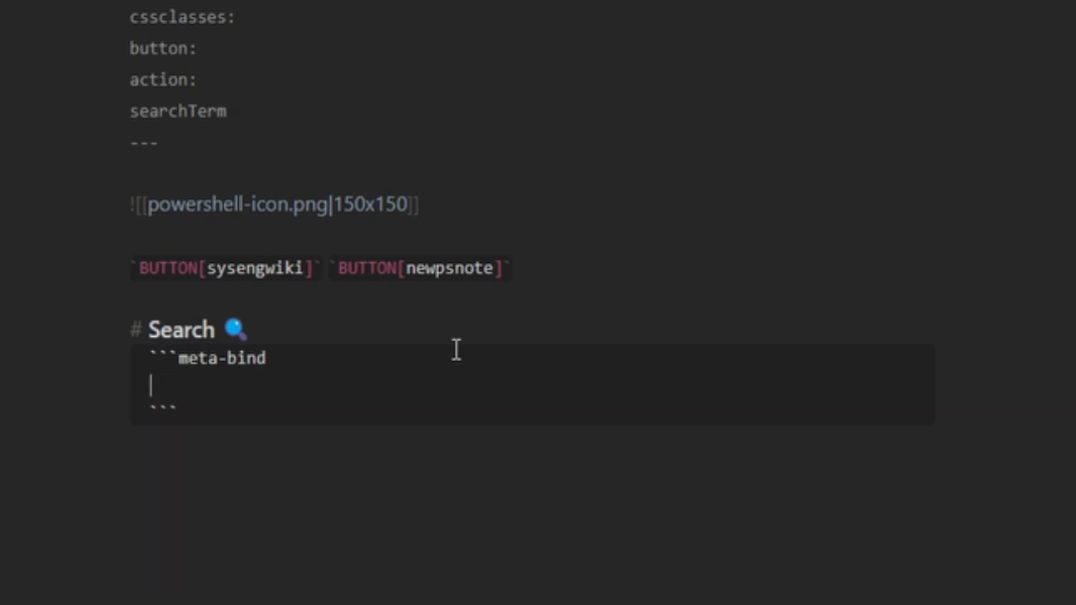
pyautogui.write('INPUT')
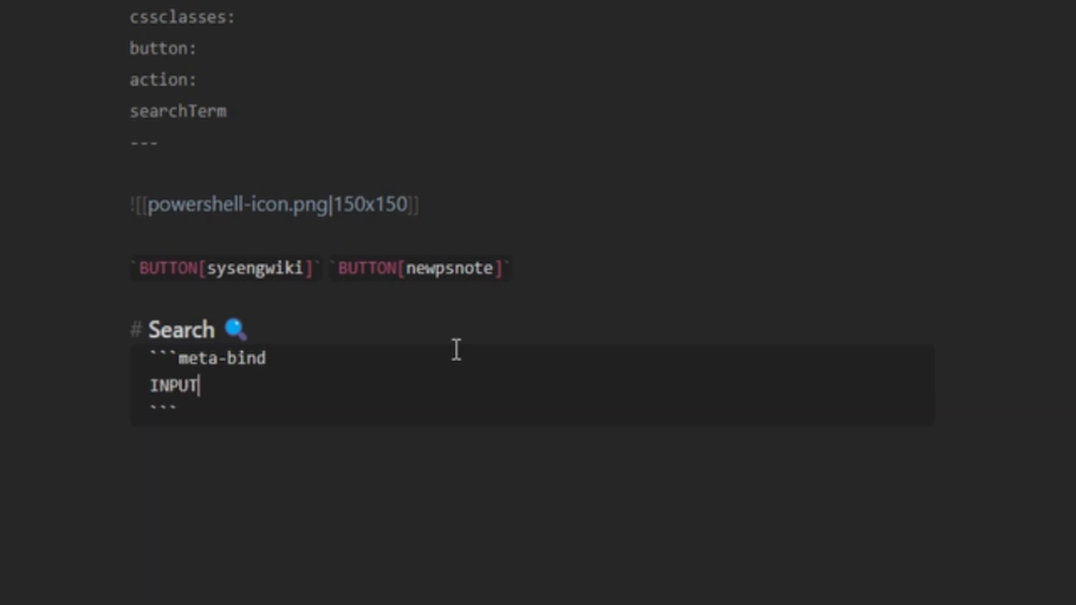
pyautogui.write('[text:')
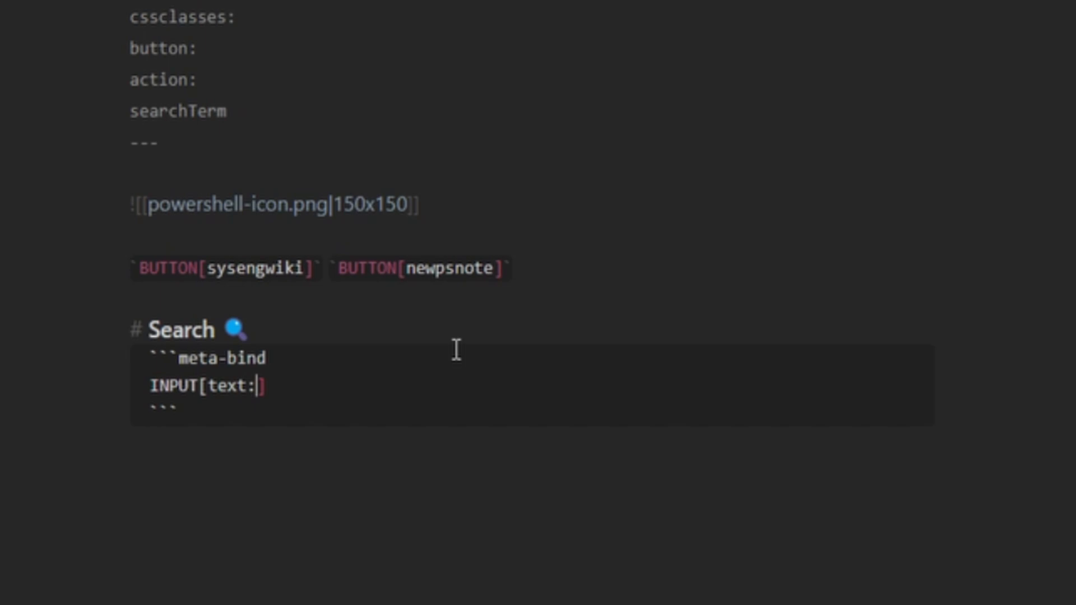
pyautogui.write('searchTerm')
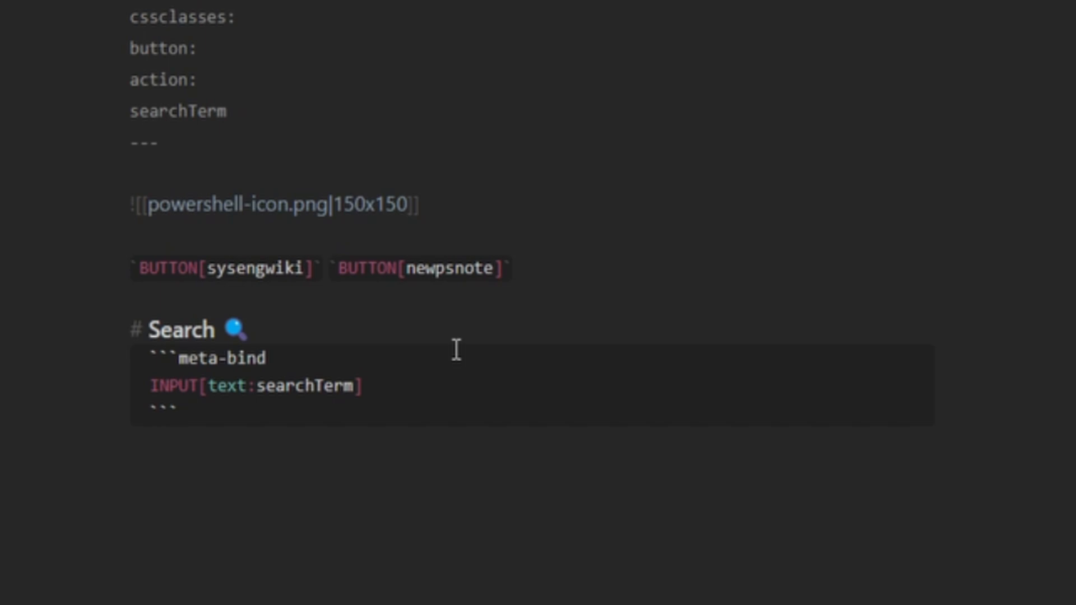
pyautogui.click(265, 112)
pyautogui.write(':')
# Add a "Results" heading with a dataview TABLE of tags, summary, Date-Added and source, filtering #Powershell notes by this.searchTerm and sorting by file.name ASC
pyautogui.click(271, 439)
pyautogui.write('# Resutl')
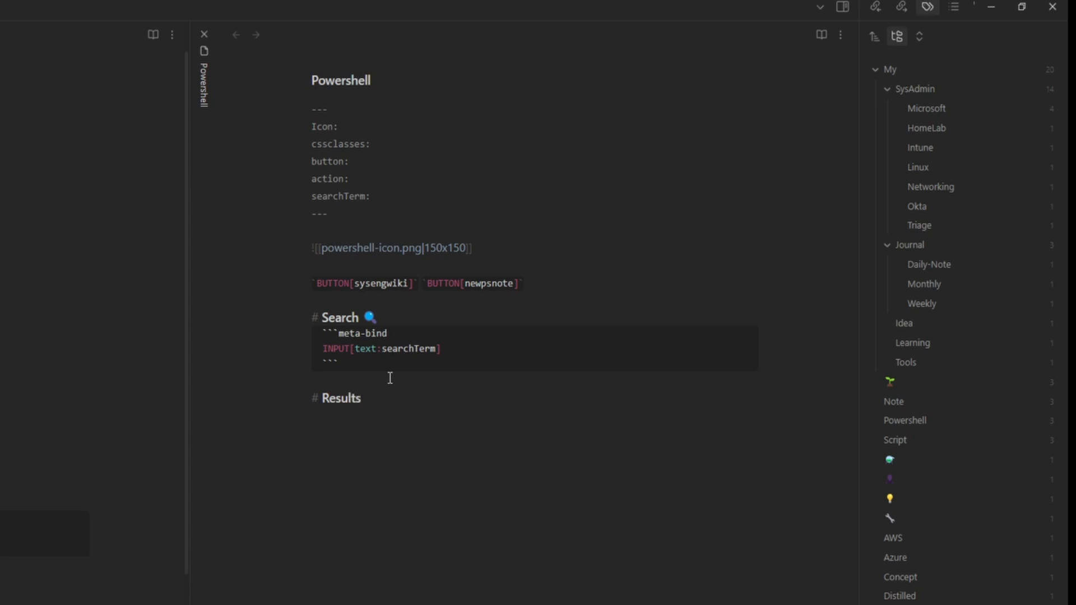
pyautogui.press('Return')
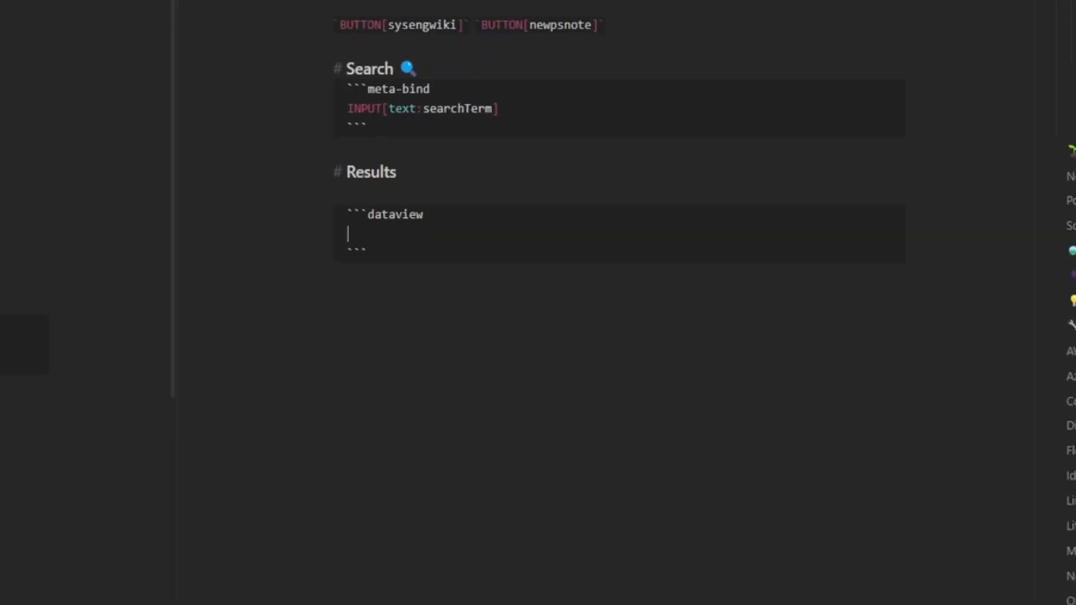
pyautogui.write('TABLE without id file.link as "List from Vault", tags as Tags, summary as Notes, Date-Added as "Date Added", source as "Source URL" FROM "03 Spaces/System Engineer Wiki/Powershell Directory" OR #Powershell WHERE this.searchTerm != null AND this.searchTerm != "" AND (contains(lower(file.name), lower(this.searchTerm)) OR contains(lower(file.content), lower(this.searchTerm)) OR contains(lower(file.tags), lower(this.searchTerm))) SORT file.name ASC')
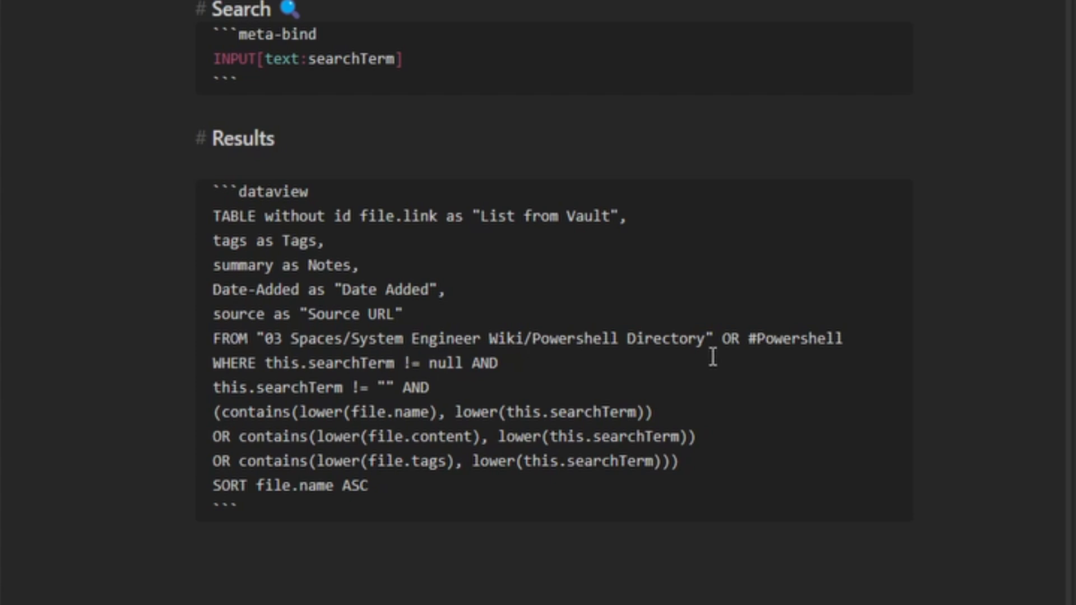
pyautogui.moveTo(215, 217); pyautogui.dragTo(352, 216)
pyautogui.click(622, 218)
pyautogui.write(',')
pyautogui.click(343, 314)
# Shorten the FROM path in the Results query to "03 Spaces/System Engineer Wiki/Powershell"
pyautogui.moveTo(711, 339); pyautogui.dragTo(252, 338)
pyautogui.doubleClick(689, 337)
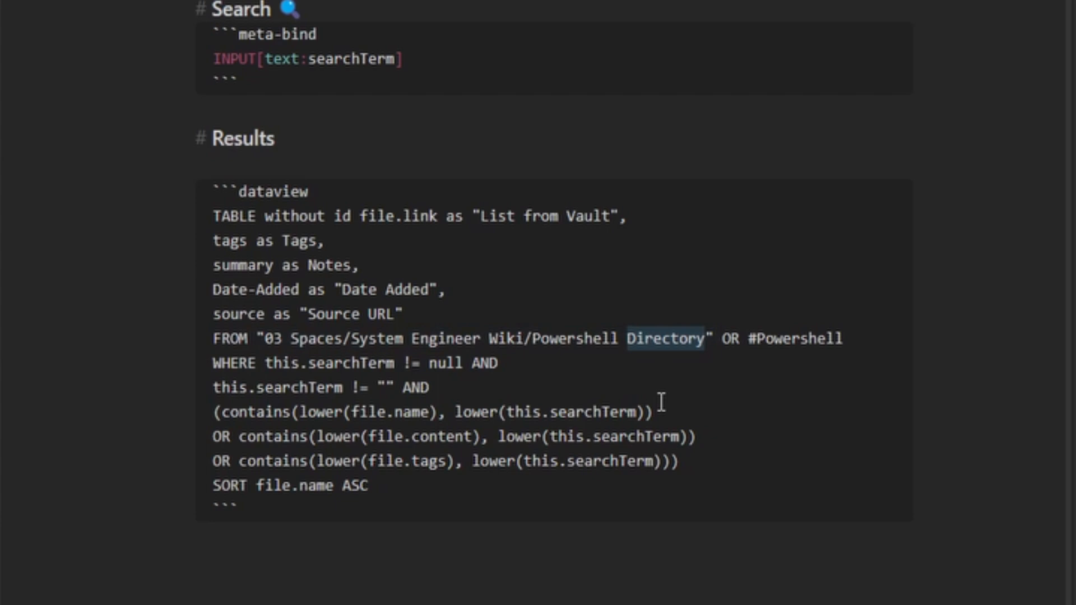
pyautogui.press('BackSpace')
pyautogui.press('BackSpace')
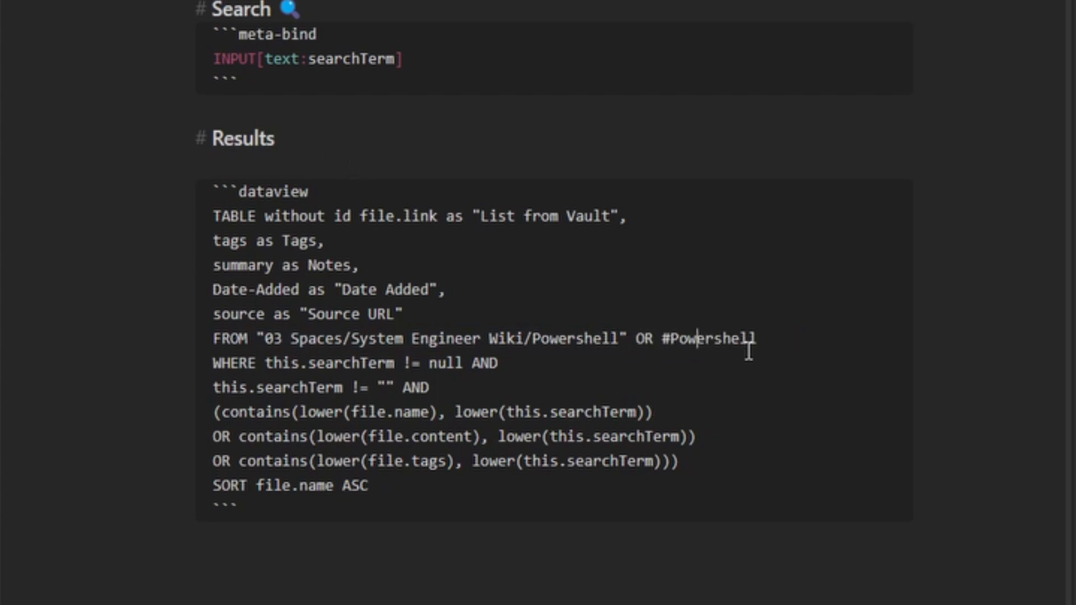
pyautogui.moveTo(413, 489); pyautogui.dragTo(204, 368)
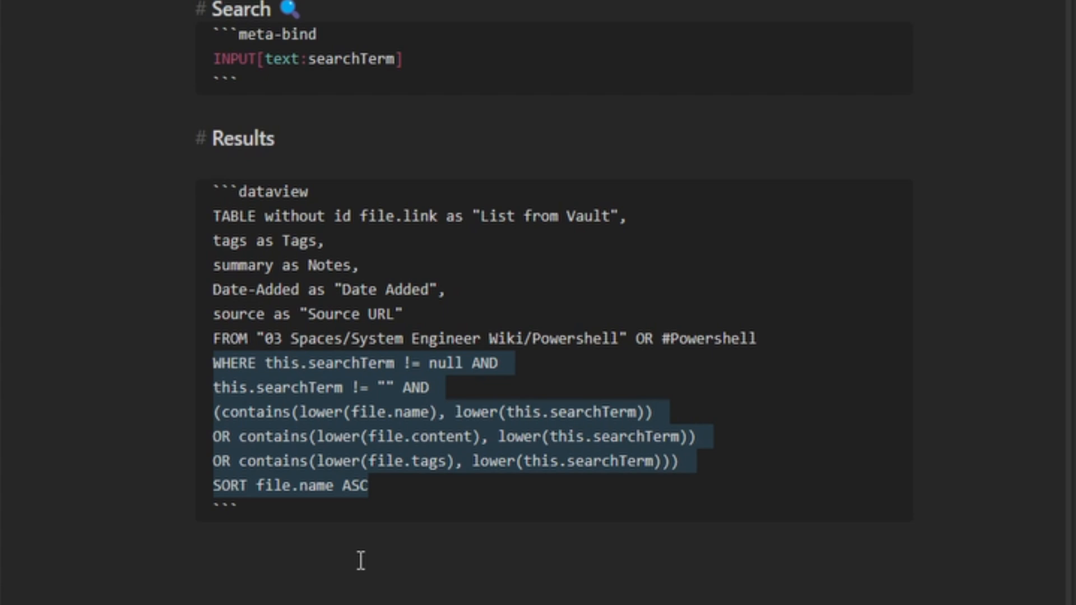
pyautogui.click(356, 504)
pyautogui.click(372, 495)
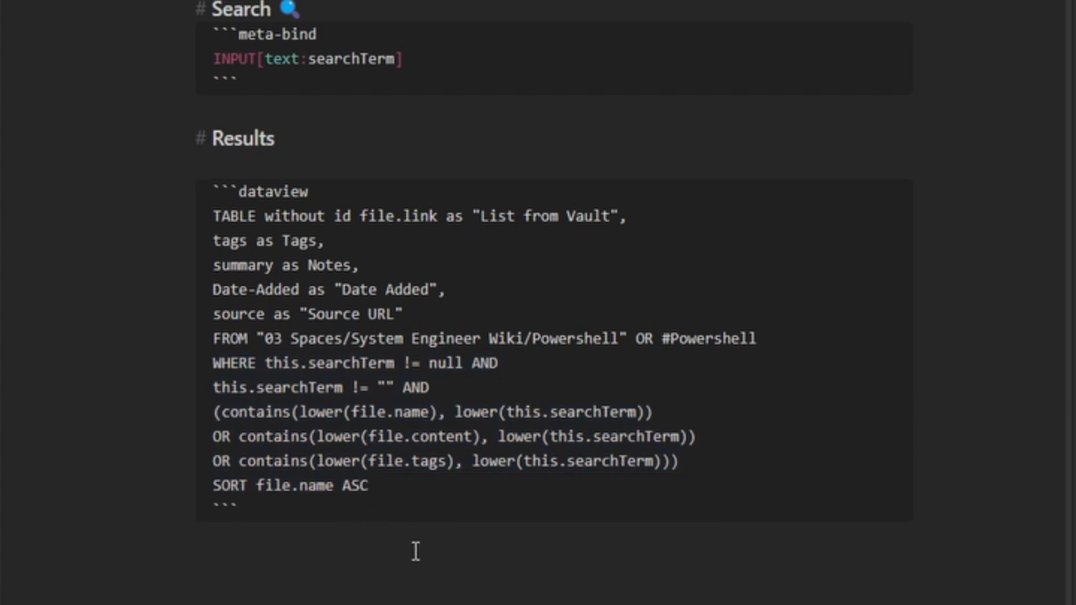
# Add a level-one heading "Full Directory" below the Results query
pyautogui.click(416, 552)
pyautogui.write('#')
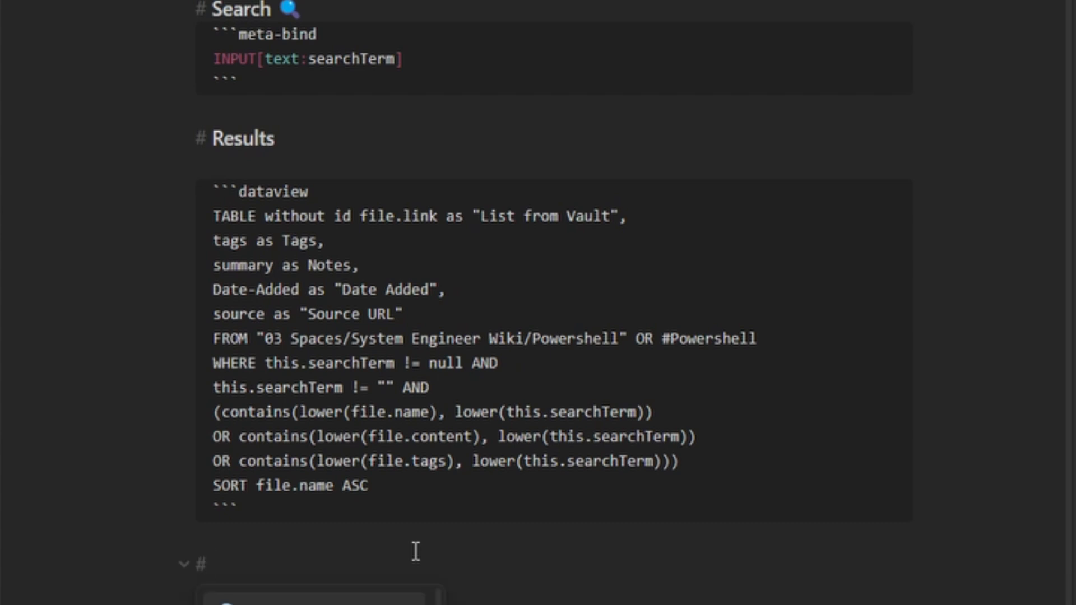
pyautogui.write(' Fu')
pyautogui.write('ll Directoryu')
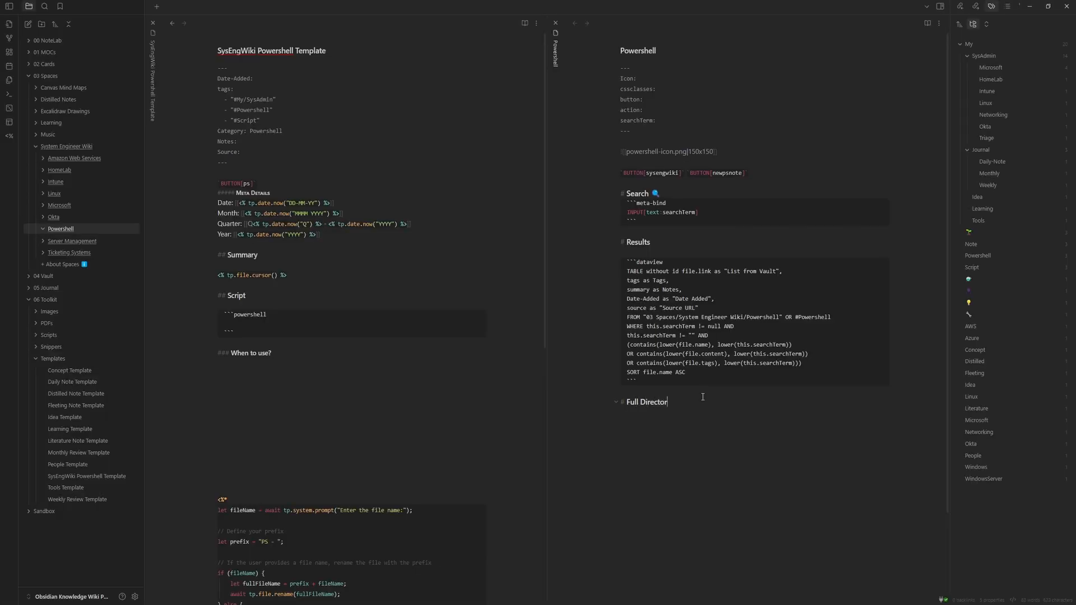
pyautogui.press('BackSpace')
# Add a dataview TABLE of tags, notes, Date-Added and source for Powershell notes, excluding the template and directory pages, sorted by file.name ASC, LIMIT 20
pyautogui.press('Return')
pyautogui.write('```dataviw')
pyautogui.press('BackSpace')
pyautogui.write('ew')
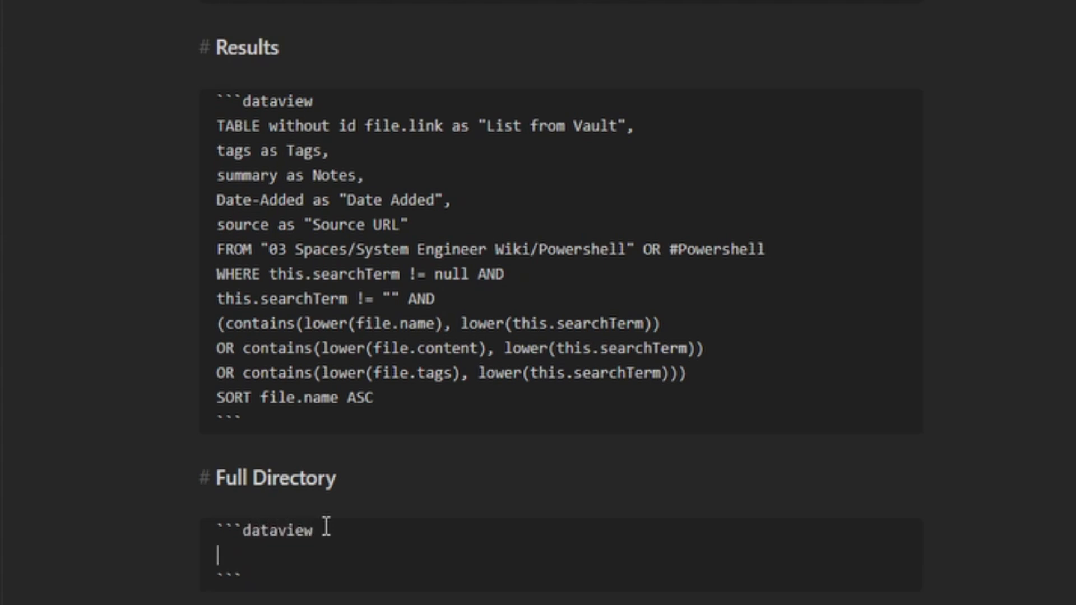
pyautogui.write('TABLE tags as Tags, notes as Notes, Date-Added as "Date Added", source as "Source URL" FROM "03 Spaces/System Engineer Wiki/Powershell Directory" OR #Powershell WHERE file.name !="Powershell Script Template" AND file.name !="Powershell Directory" SORT file.name ASC LIMIT 20')
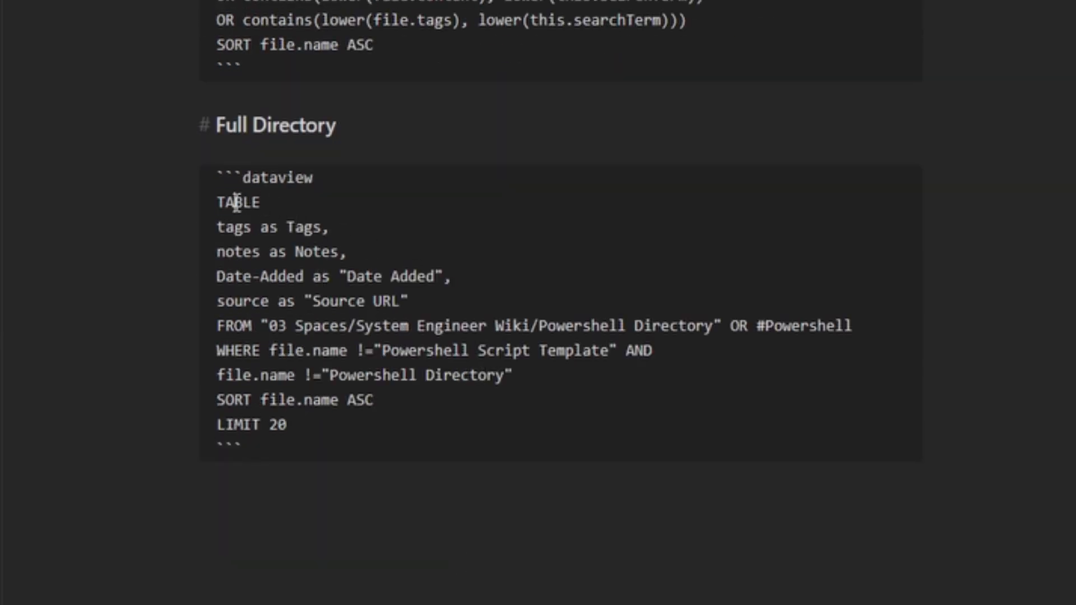
# Shorten the FROM path in the Full Directory query to "03 Spaces/System Engineer Wiki/Powershell"
pyautogui.doubleClick(236, 202)
pyautogui.click(303, 227)
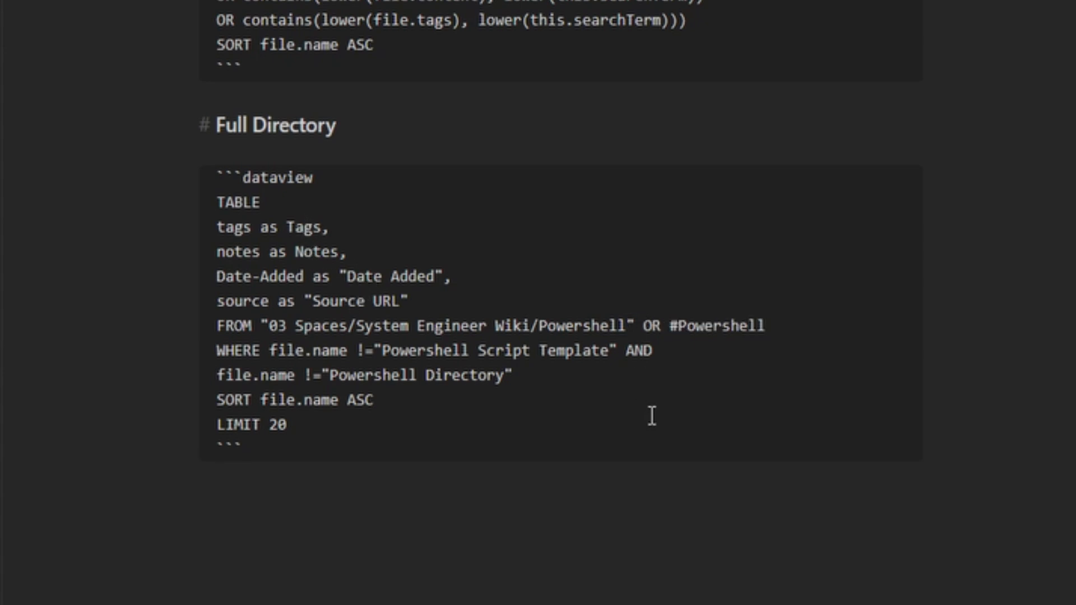
pyautogui.doubleClick(712, 331)
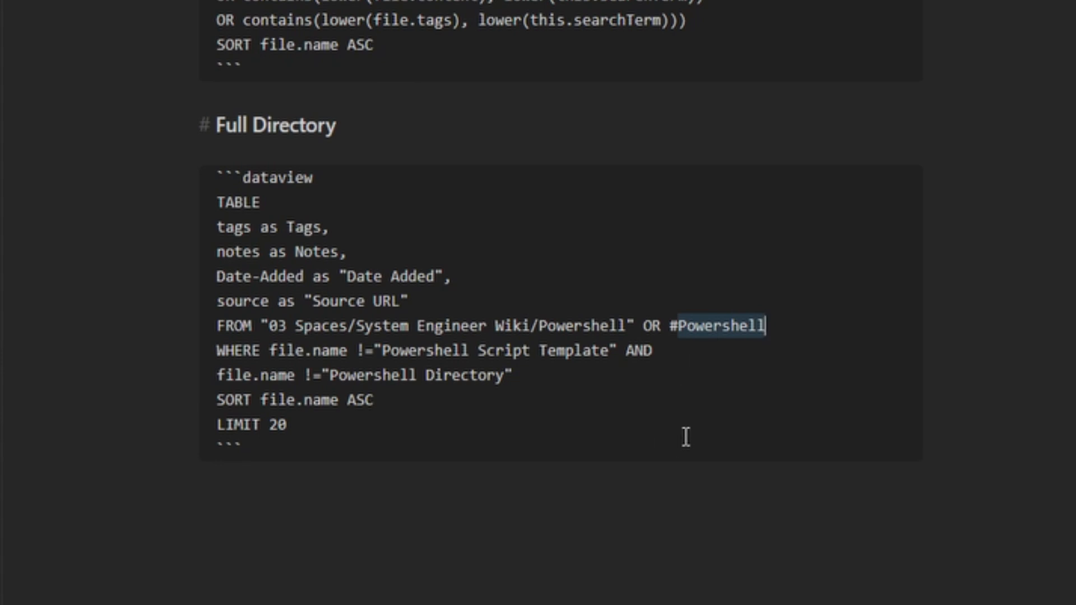
pyautogui.click(569, 374)
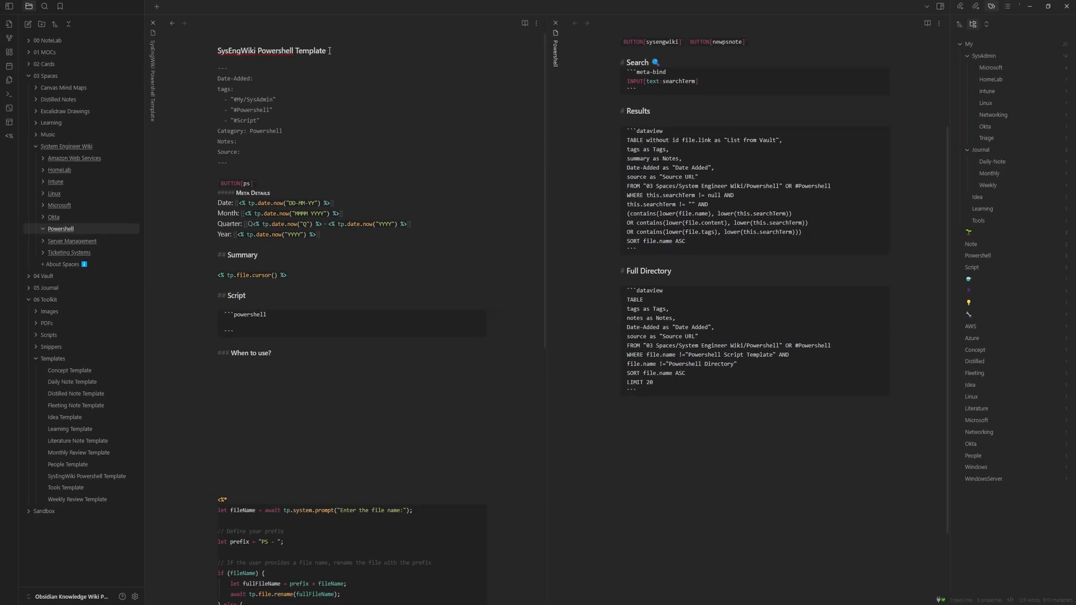
# Change the template name excluded in the Full Directory query's WHERE clause to "SysEngWiki Powershell Template"
pyautogui.moveTo(330, 51); pyautogui.dragTo(227, 45)
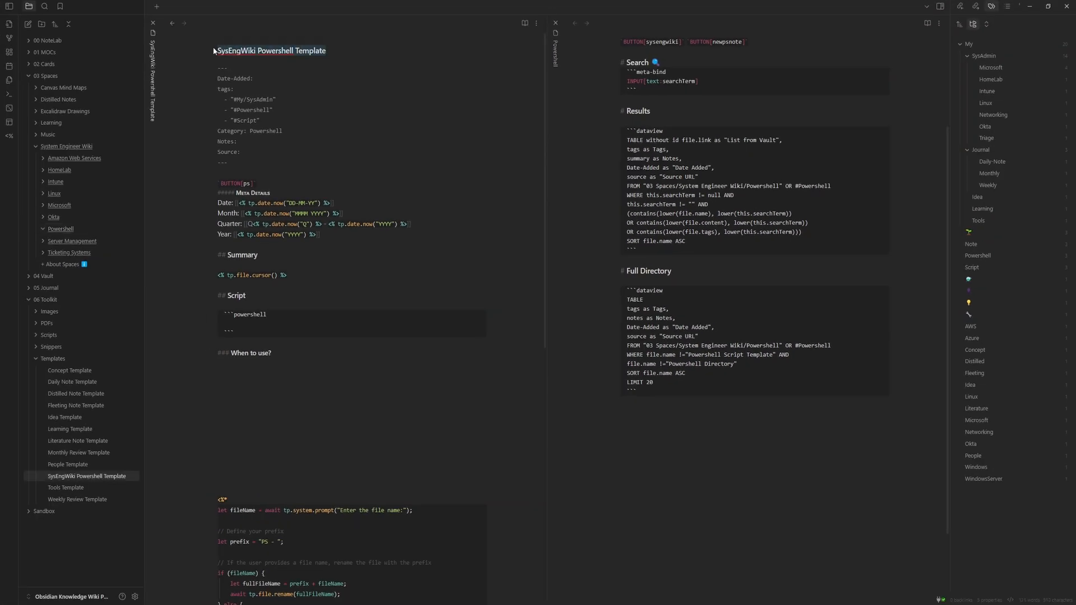
pyautogui.click(784, 357)
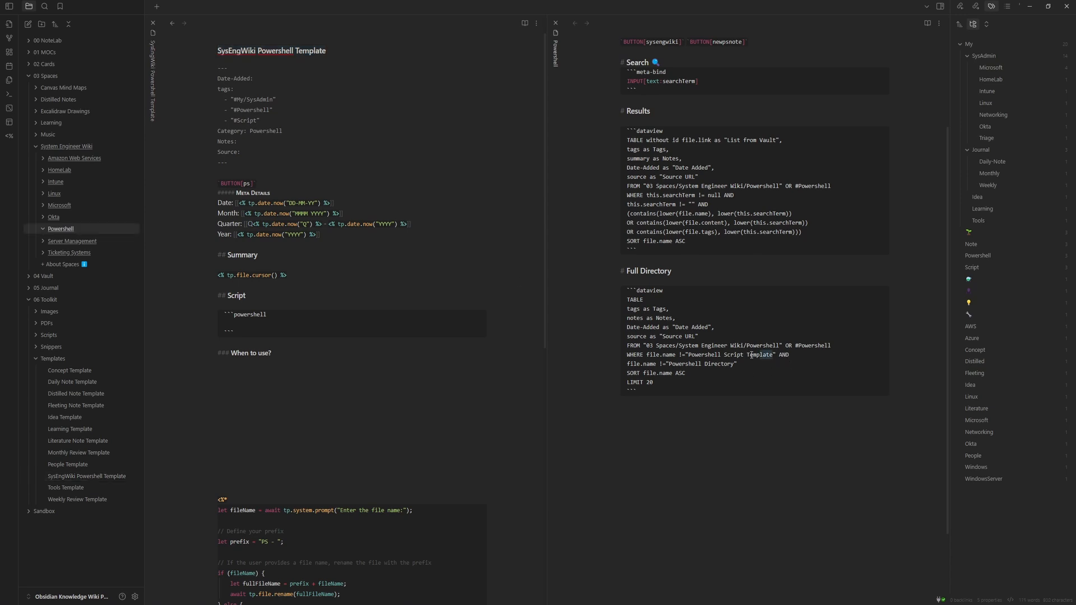
pyautogui.moveTo(751, 355); pyautogui.dragTo(689, 355)
pyautogui.write('SysEngWiki Powershell Template')
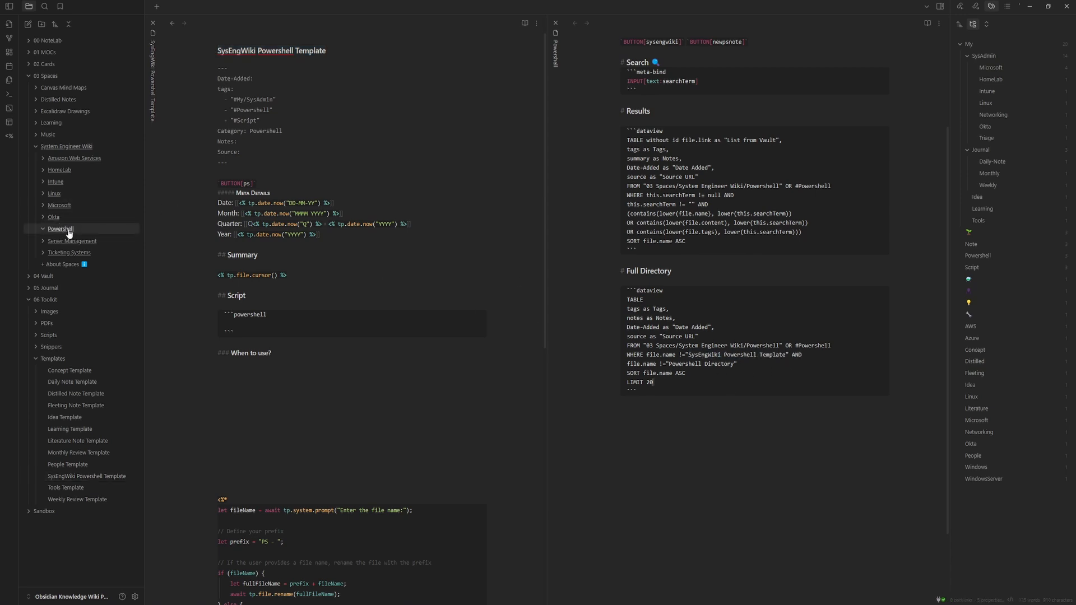
# Change the second excluded file name in the Full Directory query to "Powershell"
pyautogui.doubleClick(714, 364)
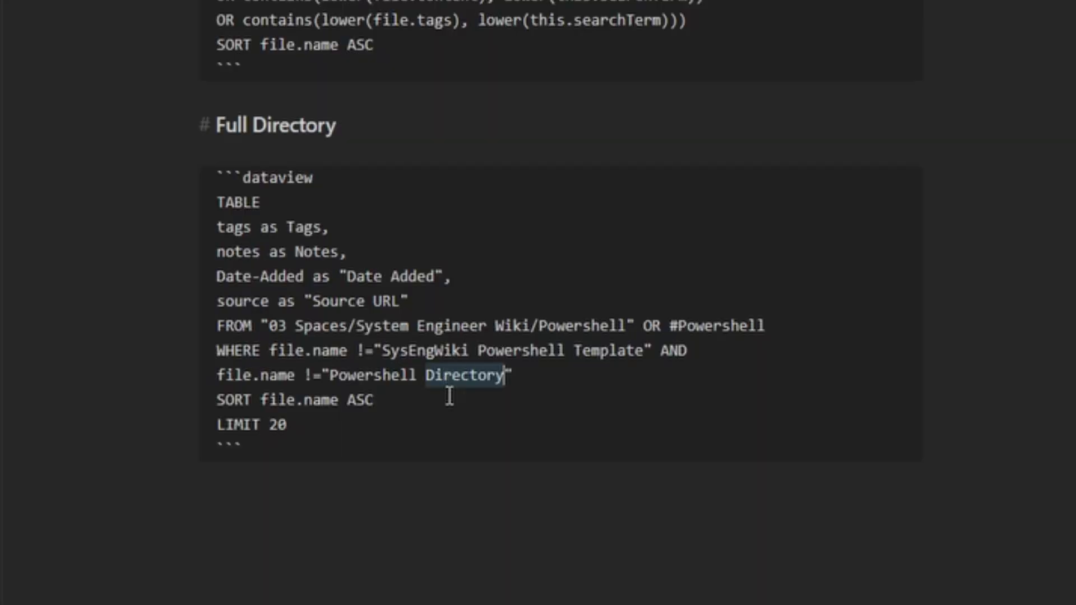
pyautogui.press('BackSpace')
pyautogui.press('BackSpace')
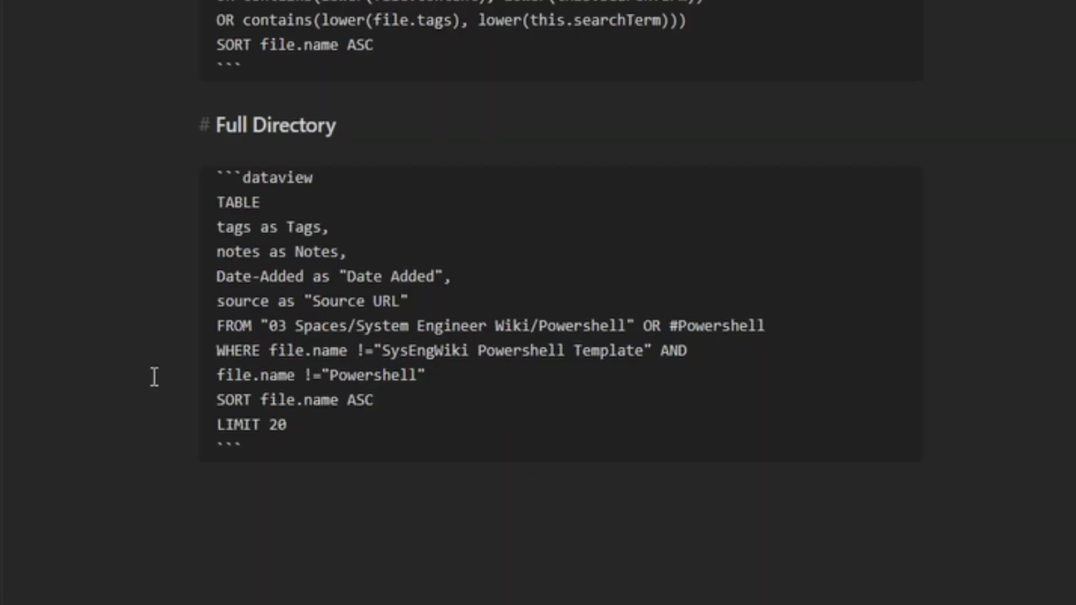
pyautogui.moveTo(469, 380); pyautogui.dragTo(180, 375)
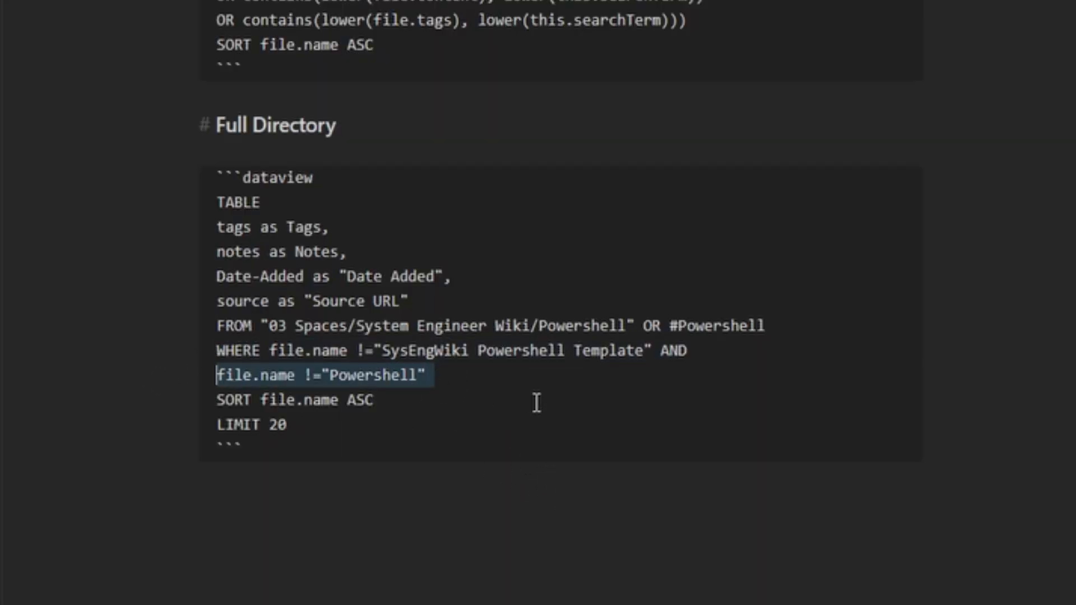
pyautogui.click(473, 399)
pyautogui.click(311, 425)
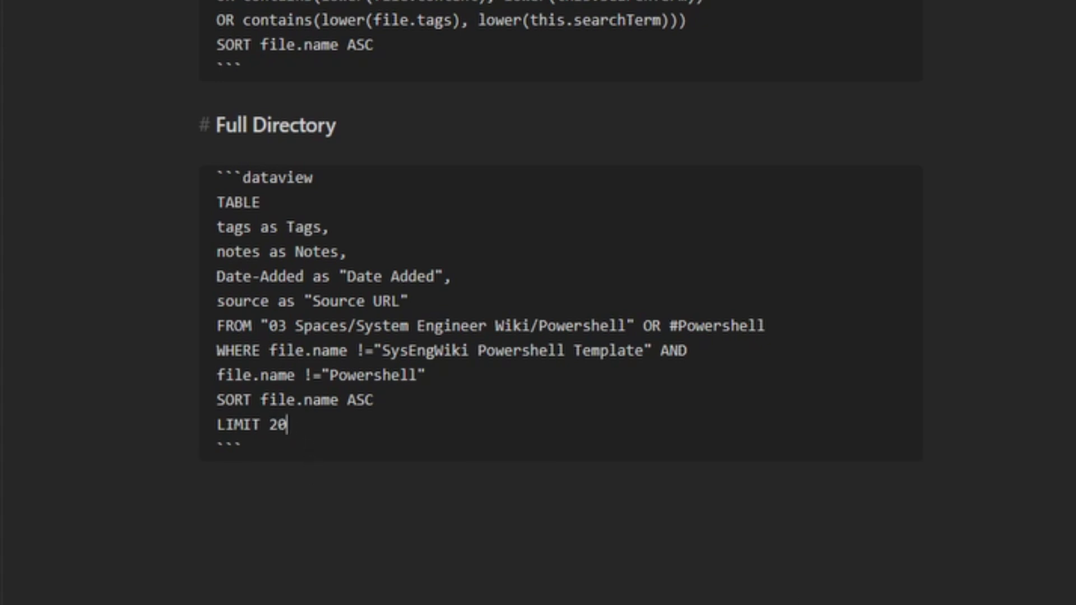
# Start a new Meta Bind button below the Full Directory query, labelled with the left-arrow emoji followed by "System Engineer Wiki"
pyautogui.scroll(-4, 394, 541)
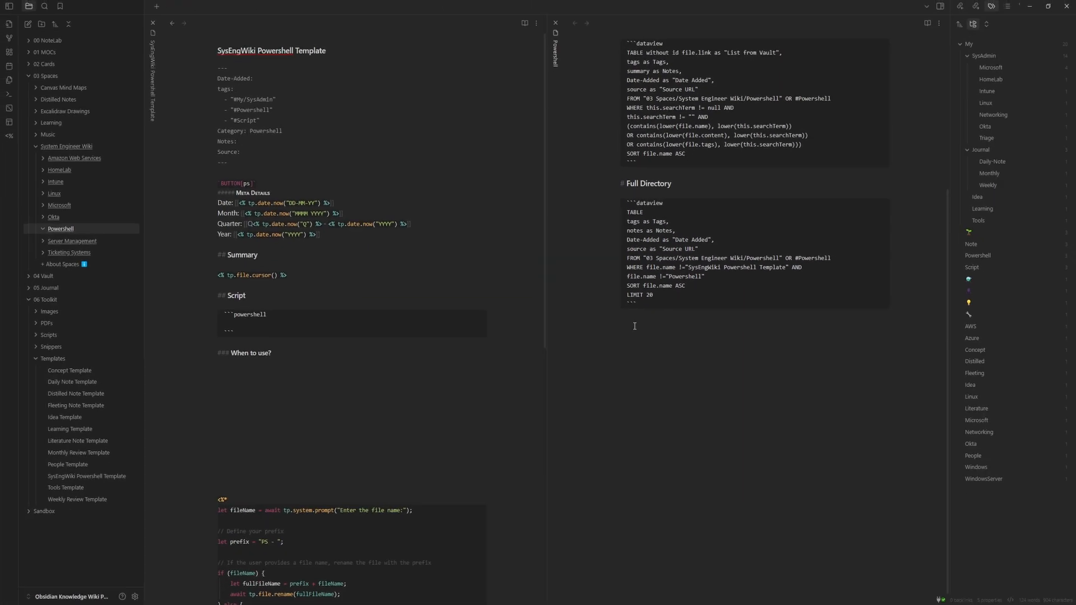
pyautogui.scroll(4, 635, 325)
pyautogui.rightClick(636, 544)
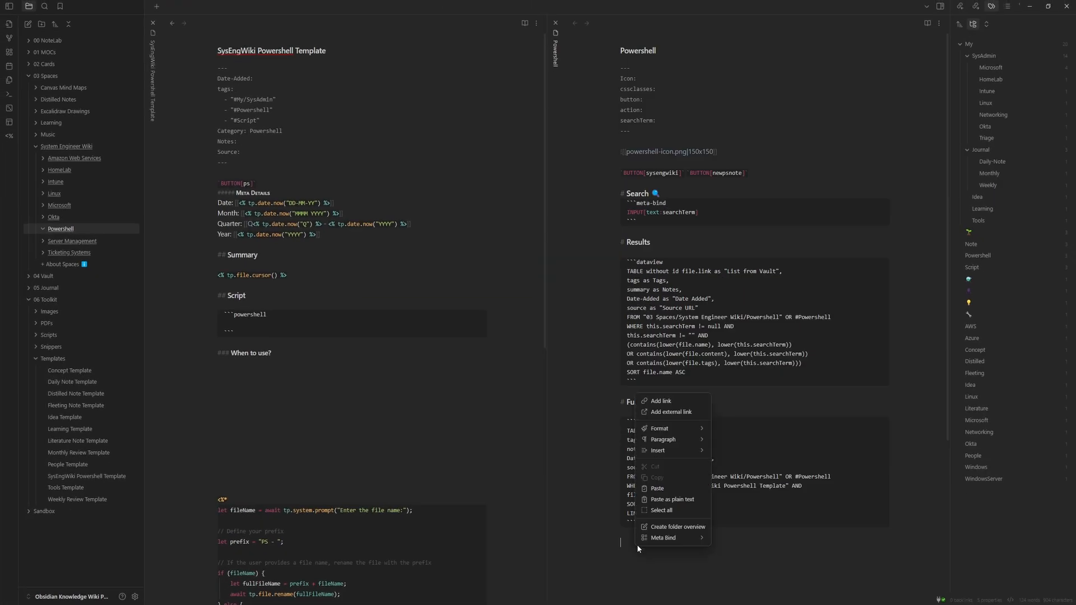
pyautogui.moveTo(672, 541)
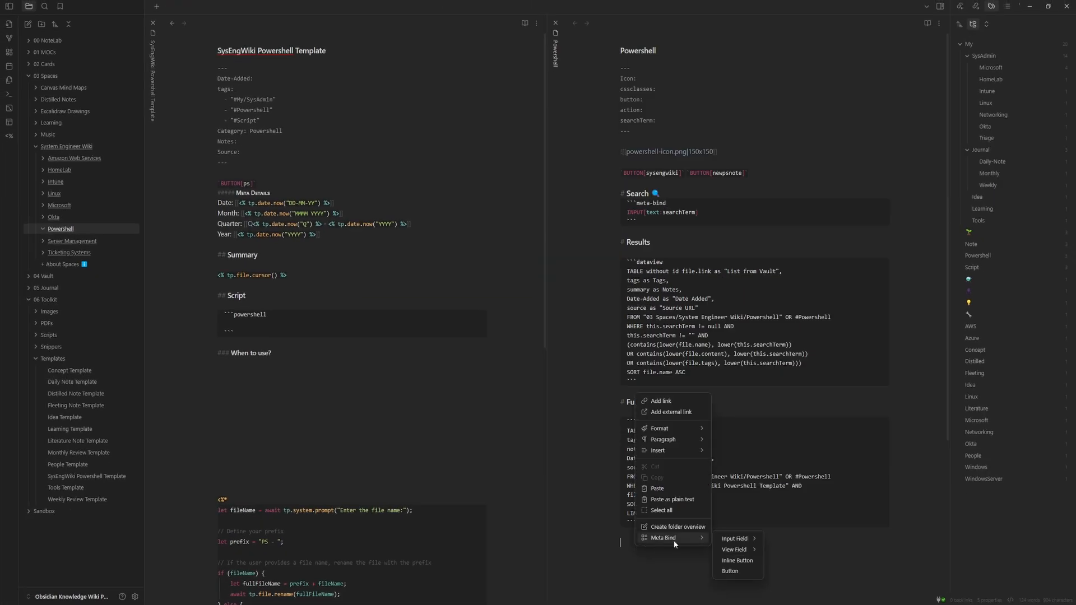
pyautogui.click(740, 573)
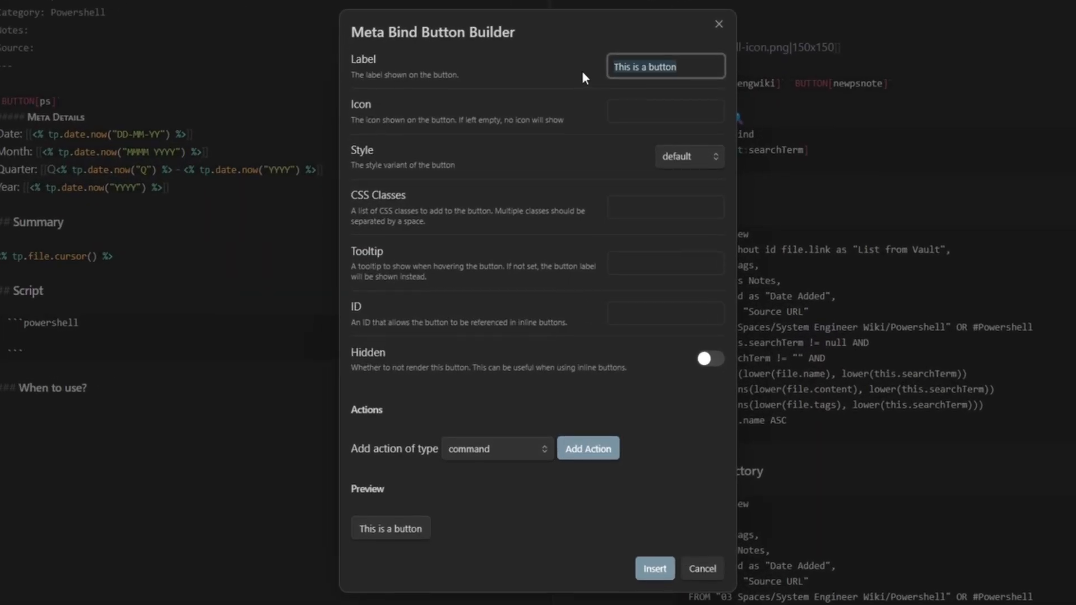
pyautogui.press('super+period')
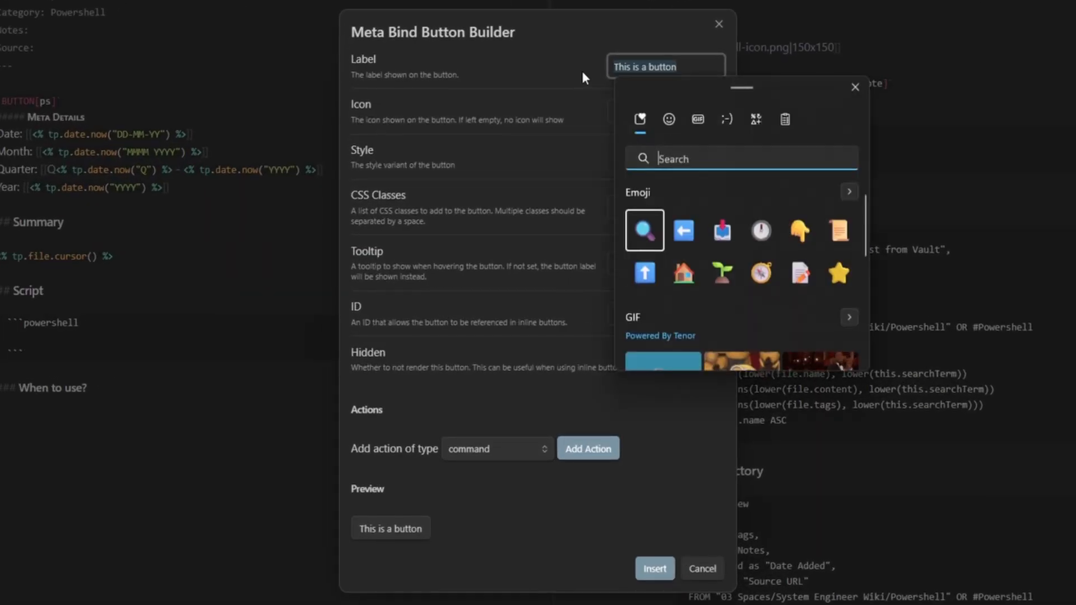
pyautogui.click(683, 230)
pyautogui.click(668, 62)
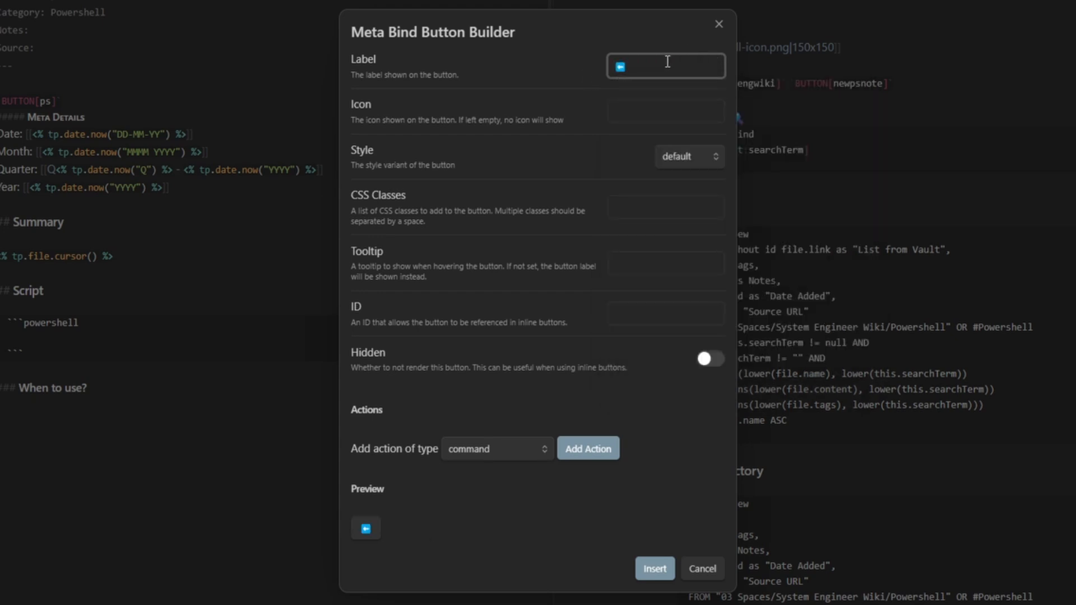
pyautogui.write('System Engineer Wiki')
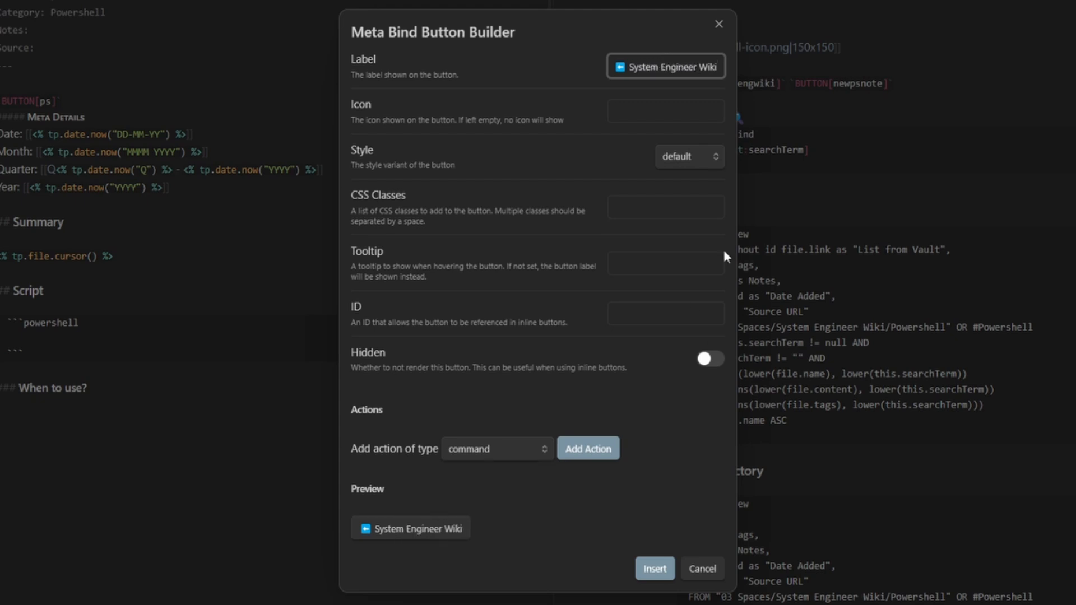
# Set the System Engineer Wiki button's ID to "sysengwiki" and make the button hidden
pyautogui.click(692, 313)
pyautogui.write('sysengwiki')
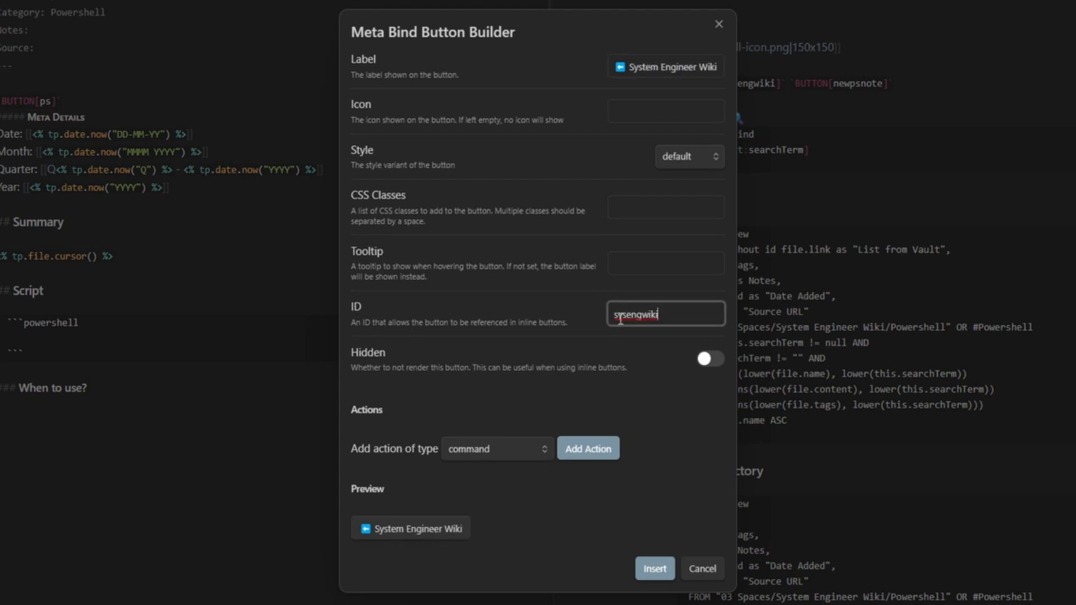
pyautogui.click(705, 361)
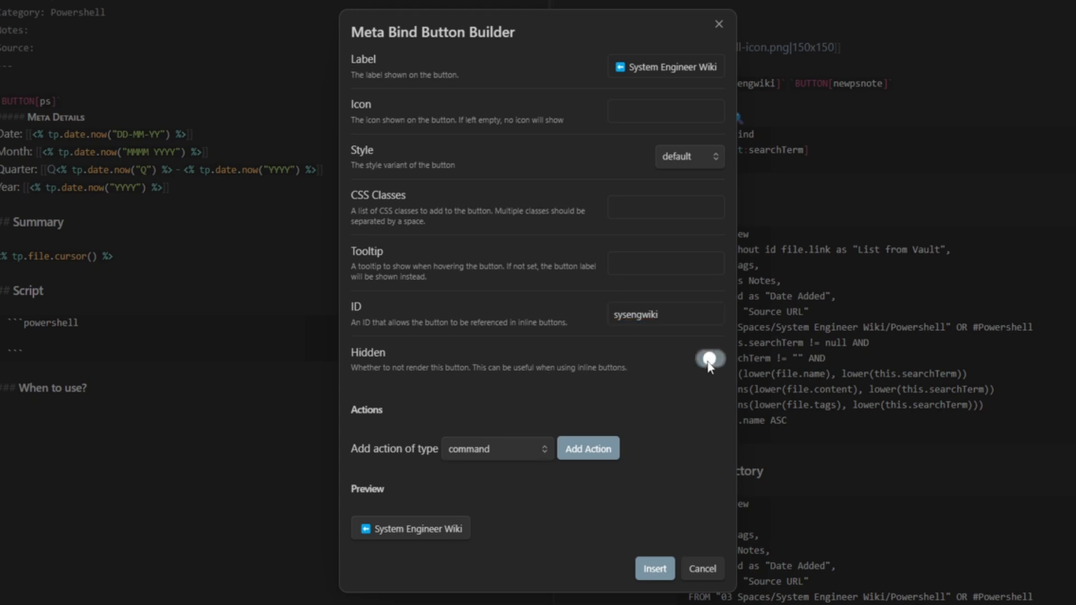
# Add an open action with the link "[[System Engineer Wiki]]" to the button and insert it into the Powershell note
pyautogui.click(477, 448)
pyautogui.click(477, 494)
pyautogui.click(588, 448)
pyautogui.click(632, 467)
pyautogui.write('[[Sy')
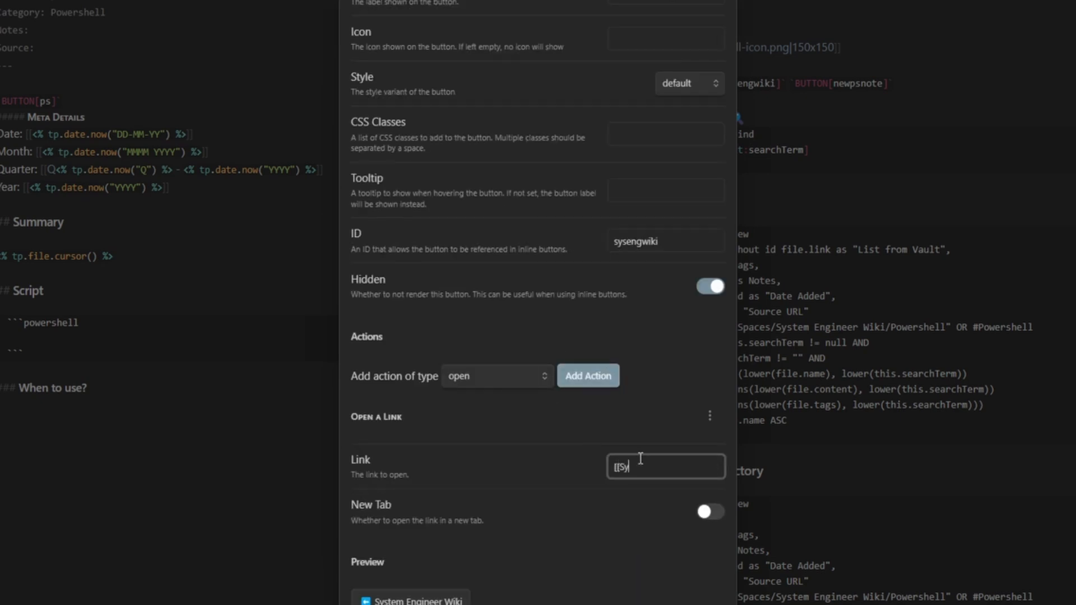
pyautogui.write('stem Engineer Wiki')
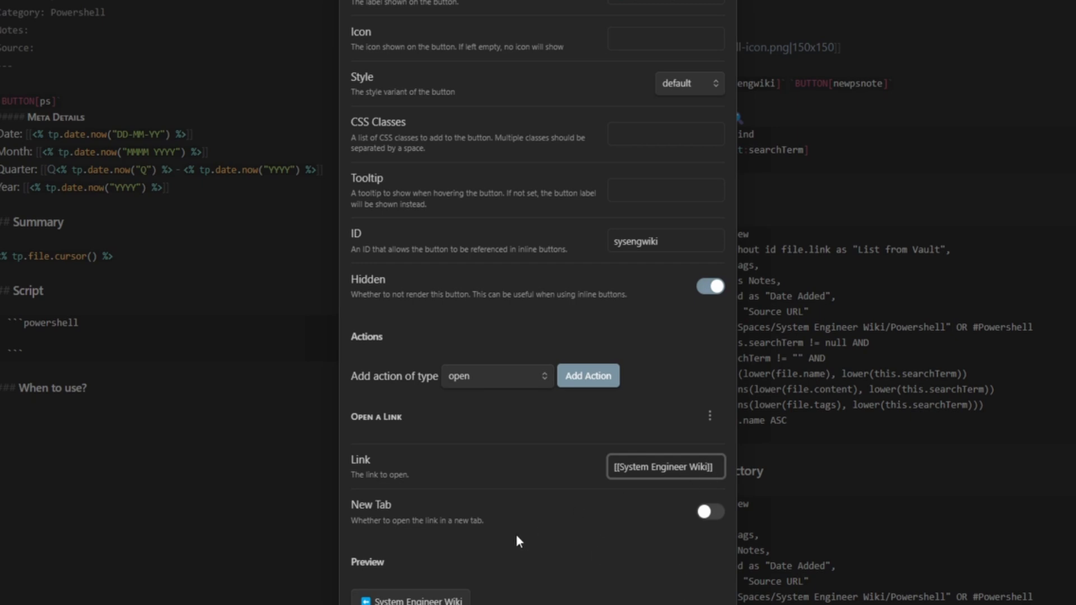
pyautogui.click(603, 502)
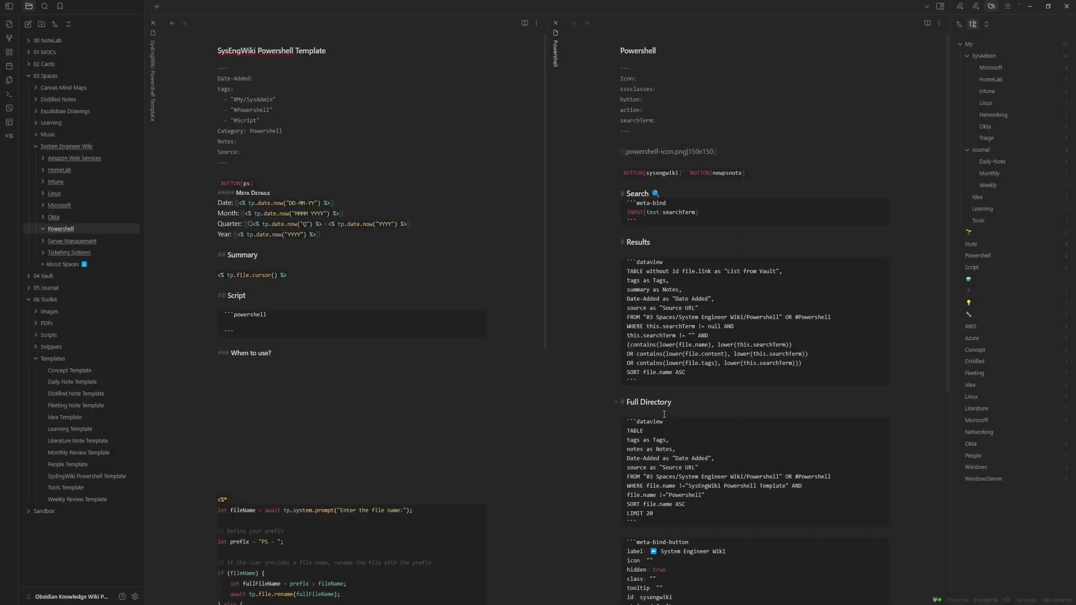
# Add blank lines between the Full Directory query and the System Engineer Wiki button block
pyautogui.scroll(-5, 667, 415)
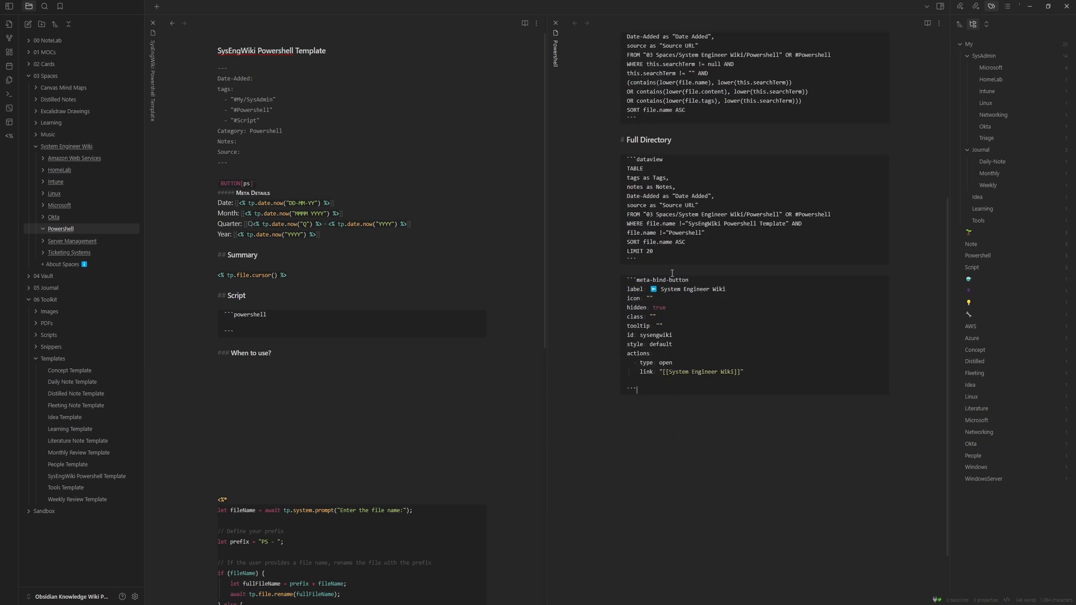
pyautogui.press('Return')
pyautogui.press('Return')
pyautogui.scroll(4, 680, 303)
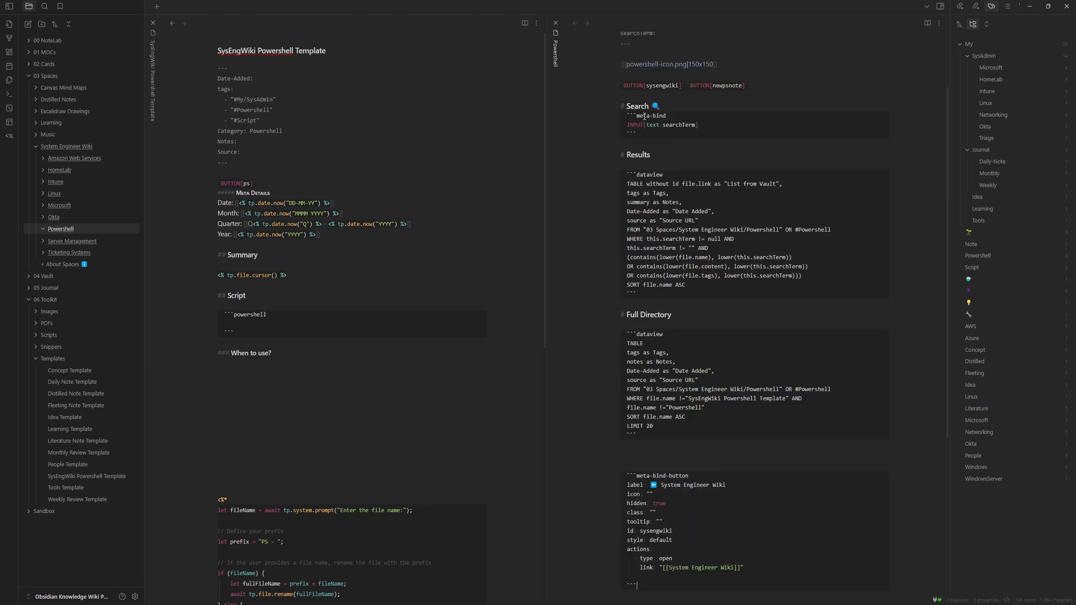
# Start a second Meta Bind button below the System Engineer Wiki block, labelled with the inbox tray emoji followed by "New PS Note"
pyautogui.doubleClick(657, 129)
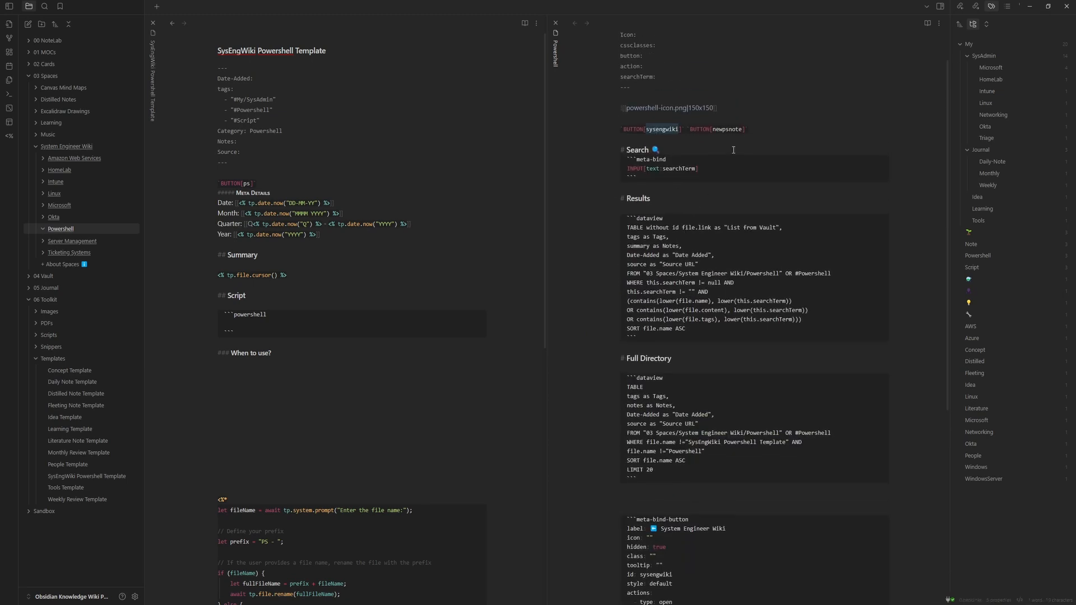
pyautogui.doubleClick(727, 129)
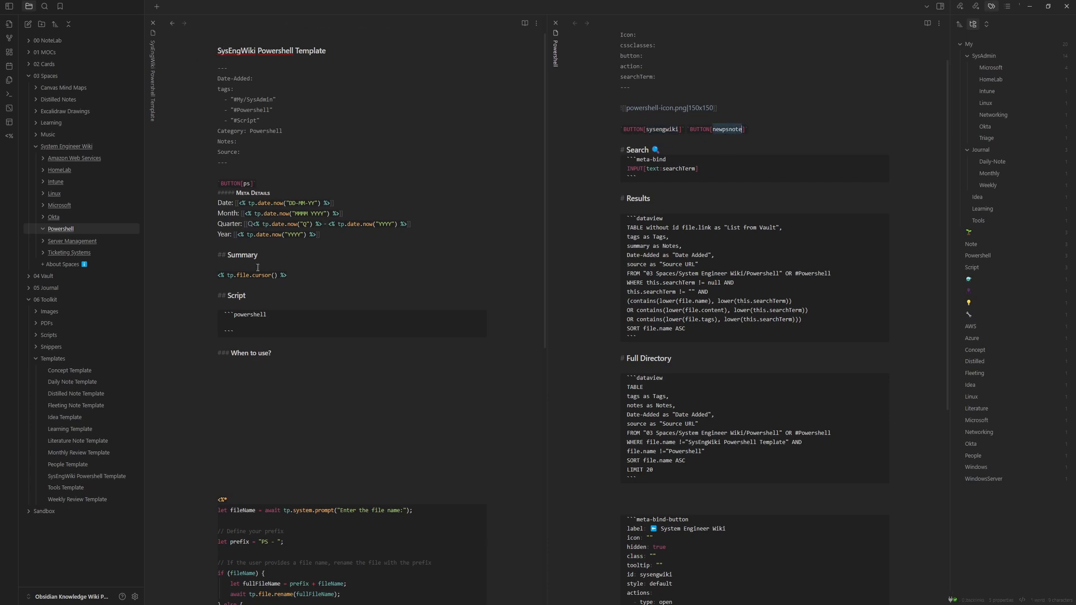
pyautogui.scroll(-5, 730, 415)
pyautogui.rightClick(731, 419)
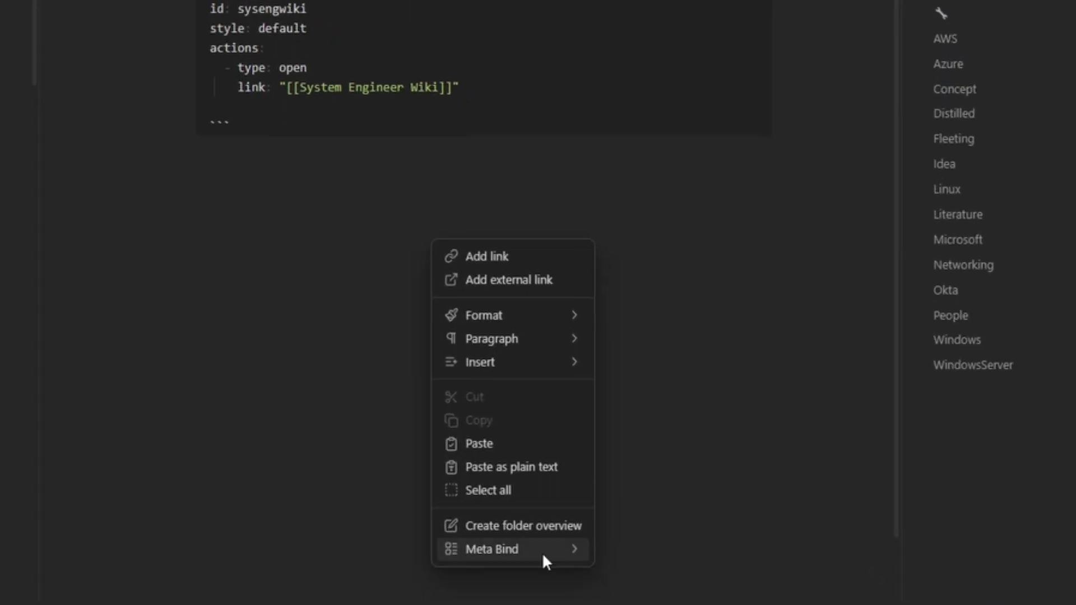
pyautogui.moveTo(544, 553)
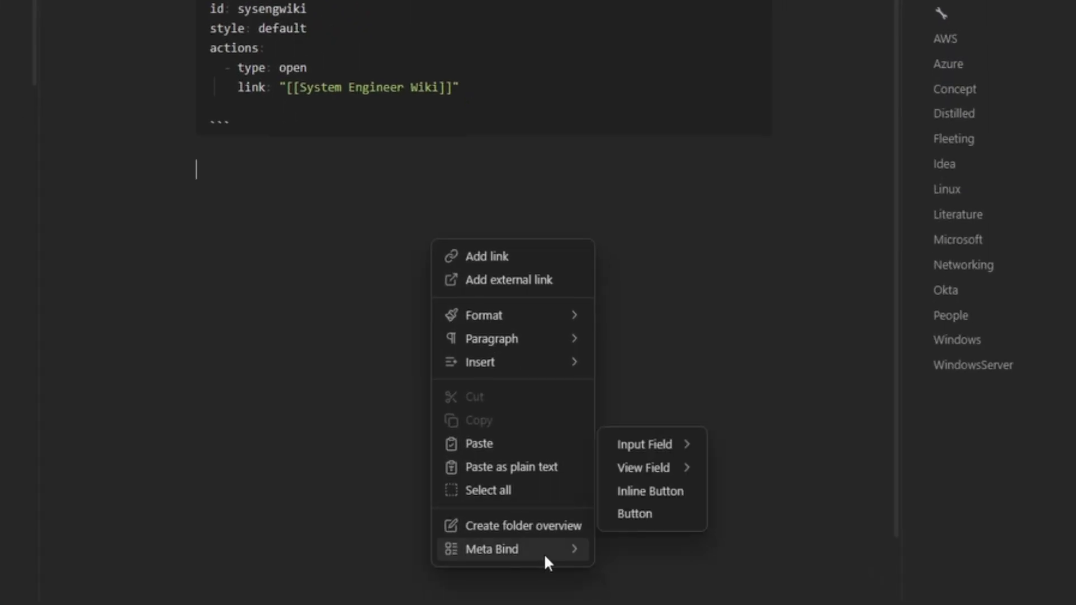
pyautogui.click(644, 520)
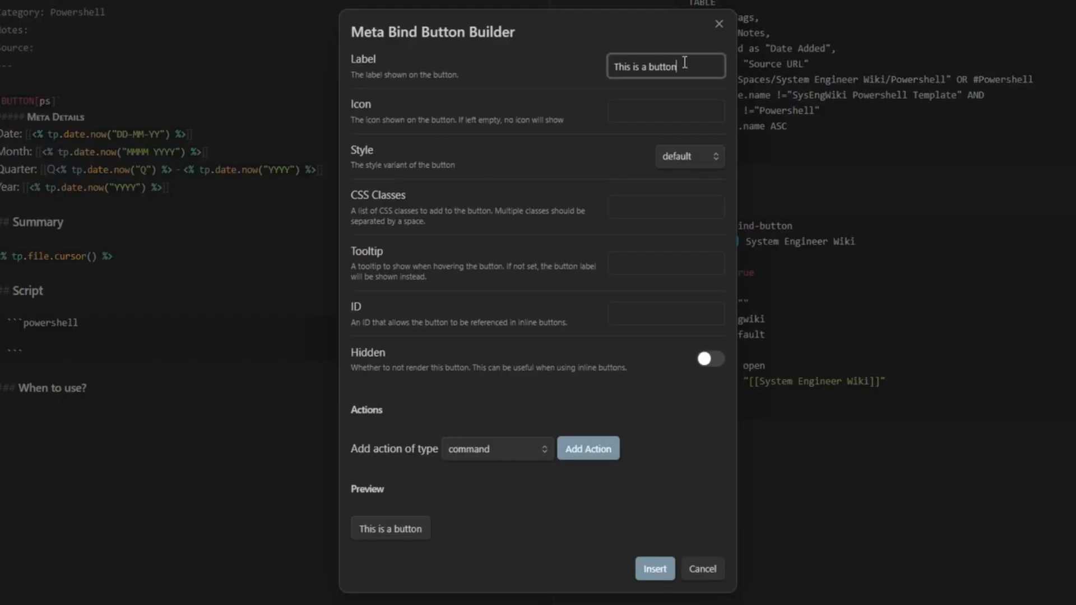
pyautogui.moveTo(685, 63); pyautogui.dragTo(539, 70)
pyautogui.press('super+period')
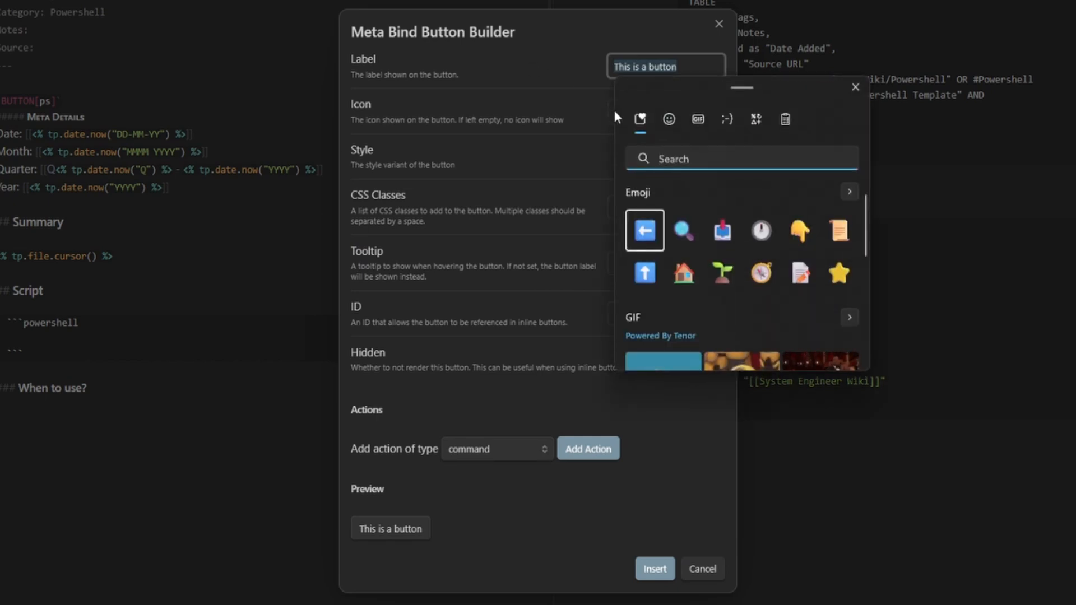
pyautogui.write('inbox')
pyautogui.click(677, 234)
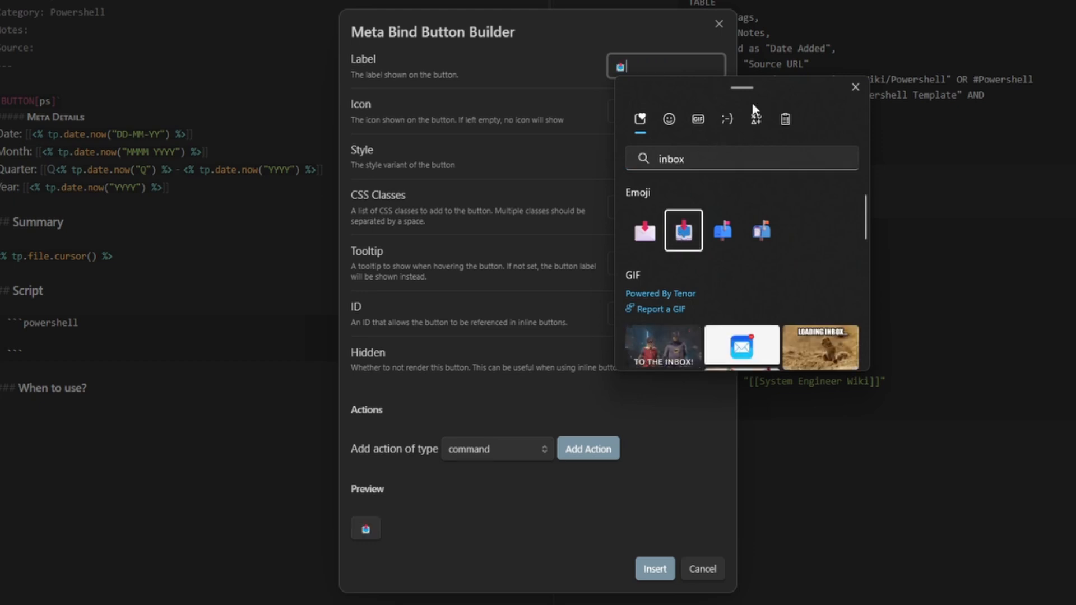
pyautogui.click(684, 70)
pyautogui.write('New PS Note')
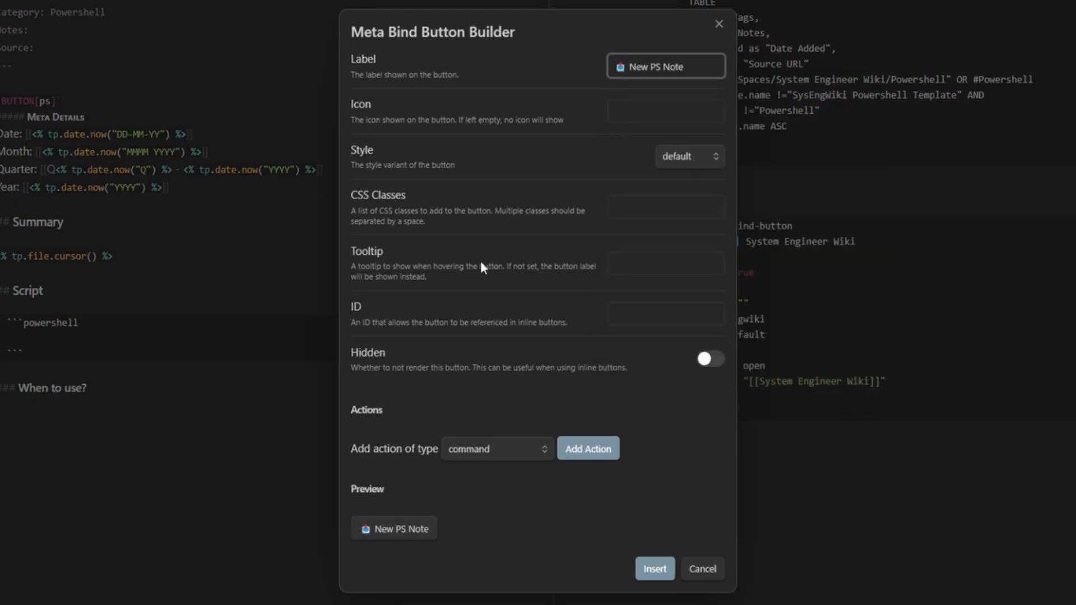
# Set the New PS Note button's ID to "newpsnote" and make the button hidden
pyautogui.click(639, 315)
pyautogui.write('newpsnote')
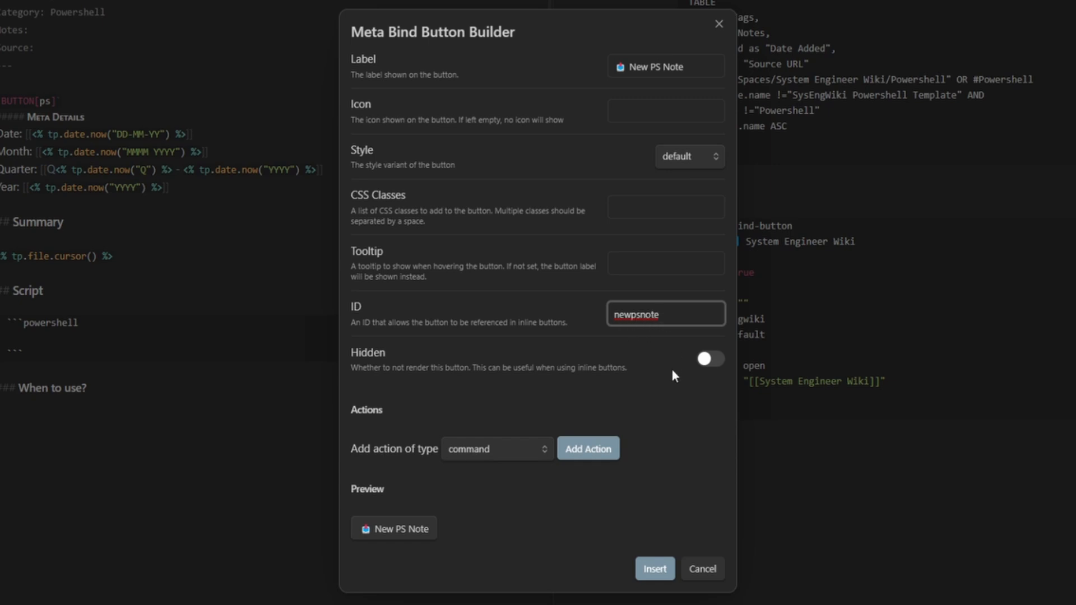
pyautogui.click(711, 359)
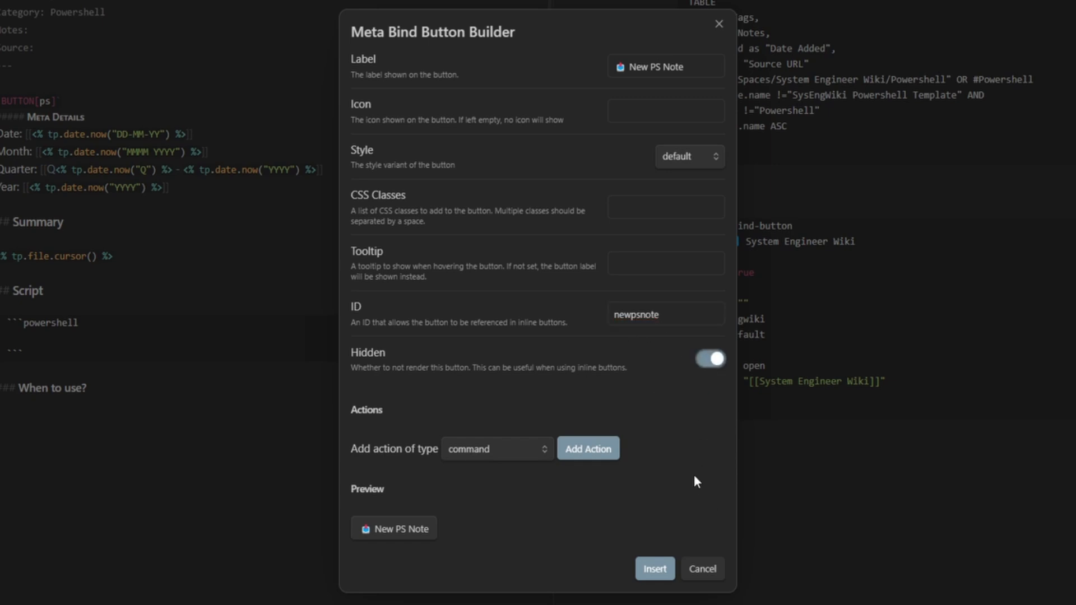
# Add a templaterCreateNote action to the New PS Note button, using "06 Toolkit/Templates/SysEngWiki Powershell Template.md" as its template file
pyautogui.click(497, 450)
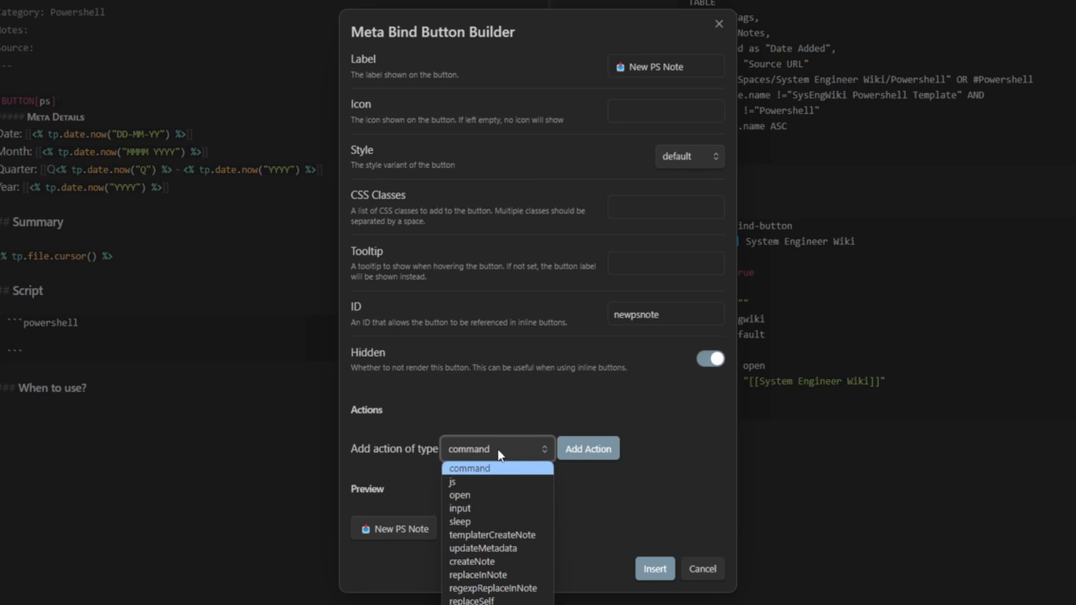
pyautogui.click(494, 535)
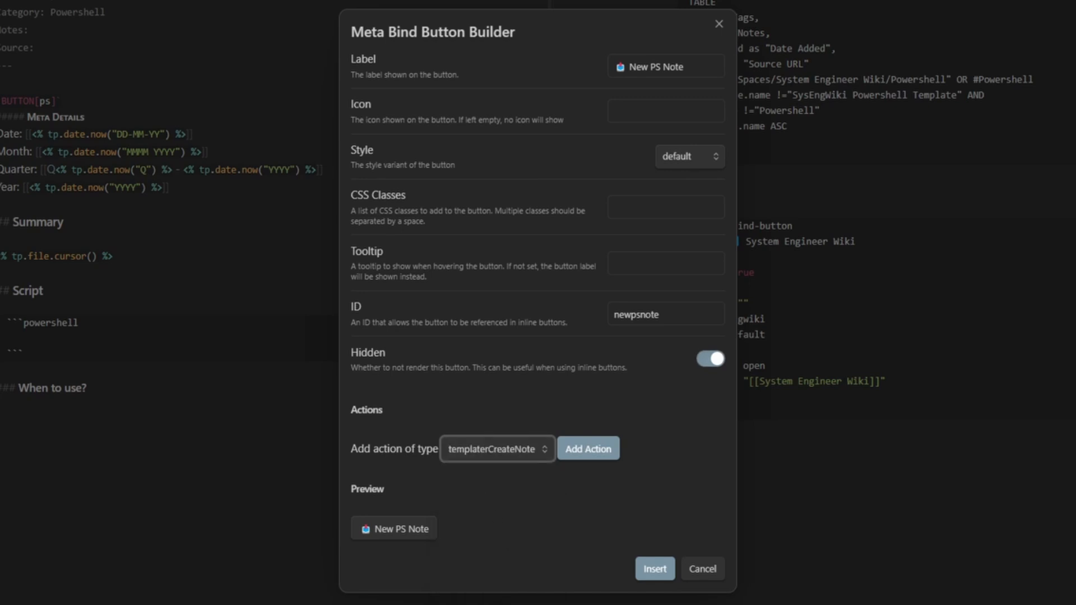
pyautogui.click(596, 456)
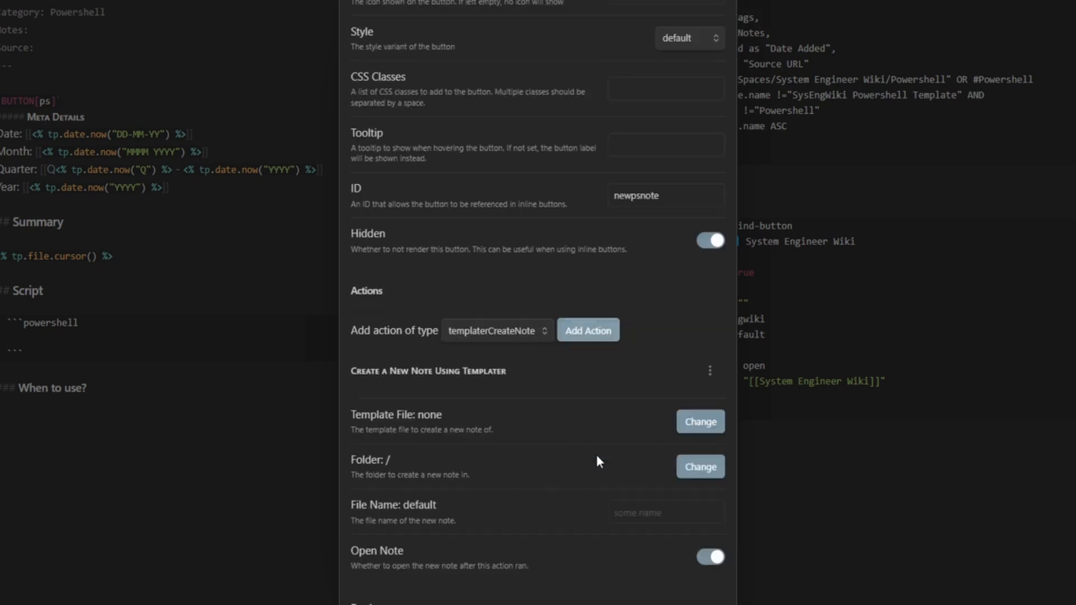
pyautogui.click(698, 426)
pyautogui.write('s')
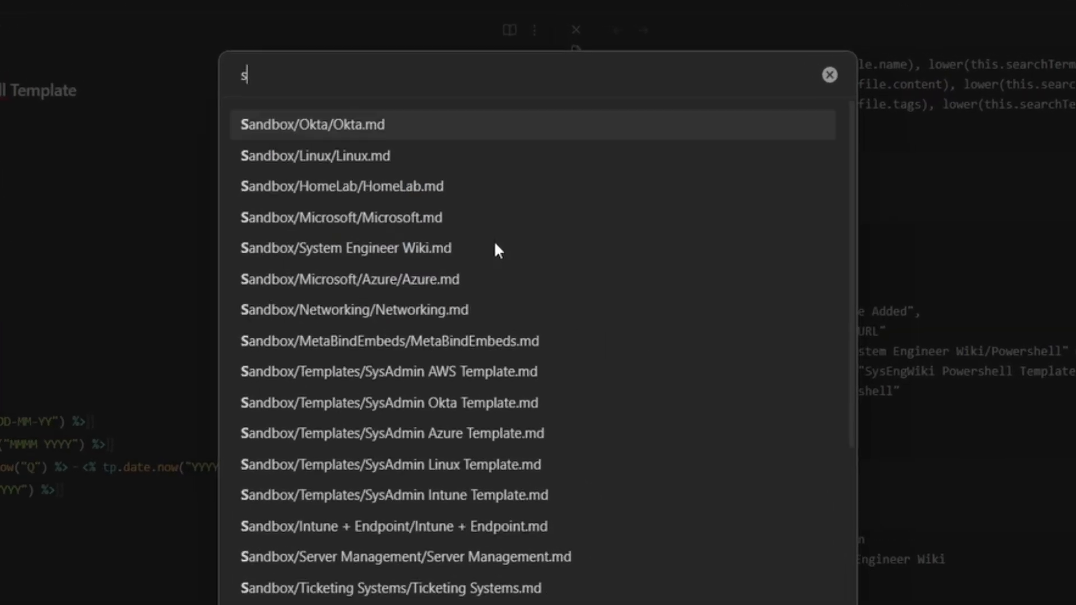
pyautogui.write('yseng')
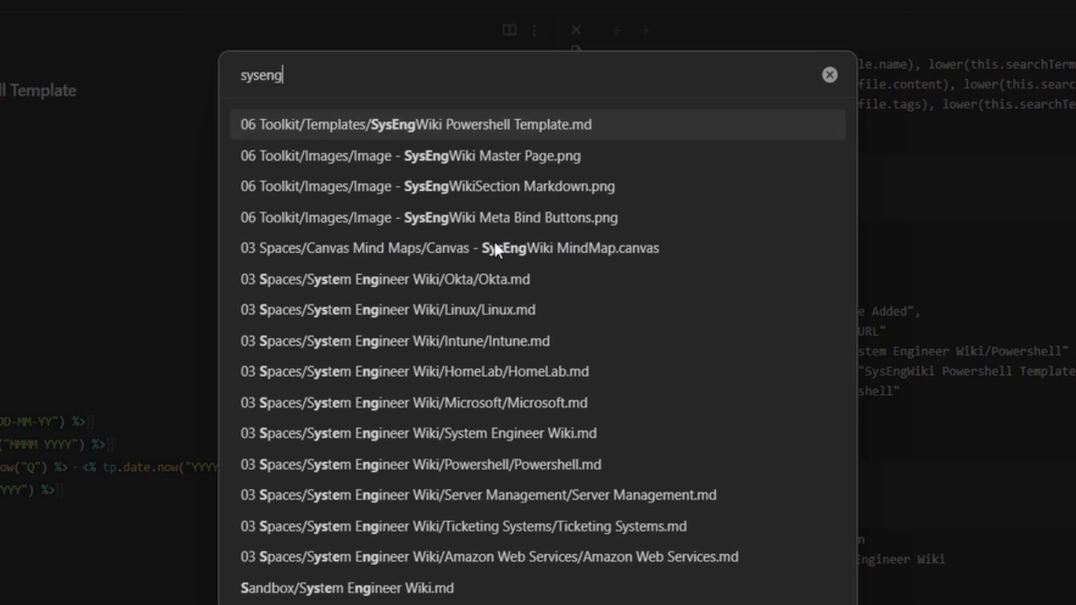
pyautogui.write('wiki')
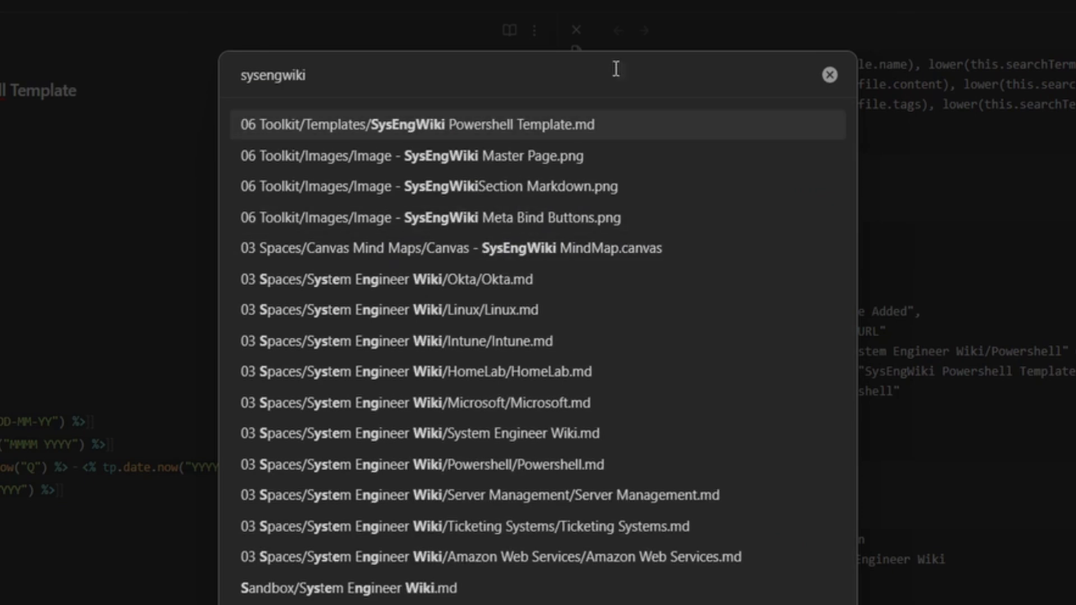
pyautogui.press('Return')
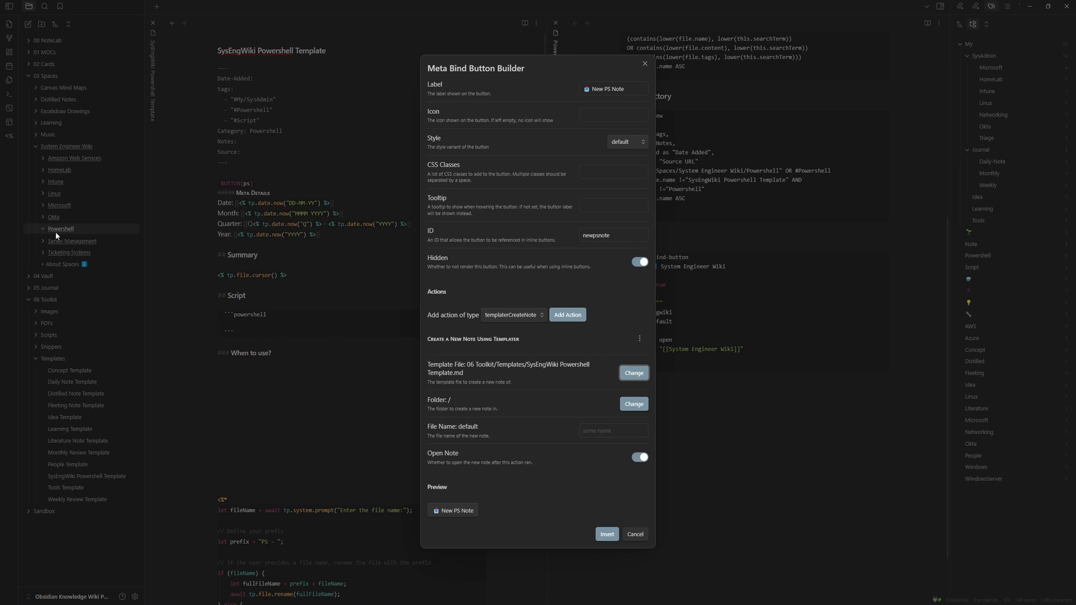
# Set the new note's folder to "03 Spaces/System Engineer Wiki/Powershell" and its file name to "PS -"
pyautogui.click(635, 404)
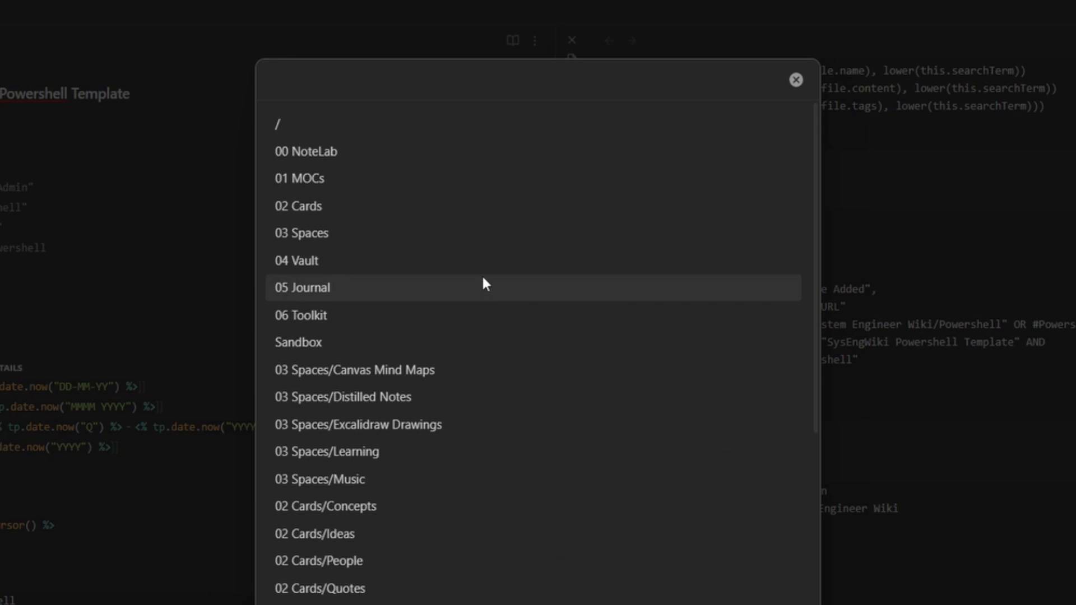
pyautogui.write('03 spaces/system engineer wiki/')
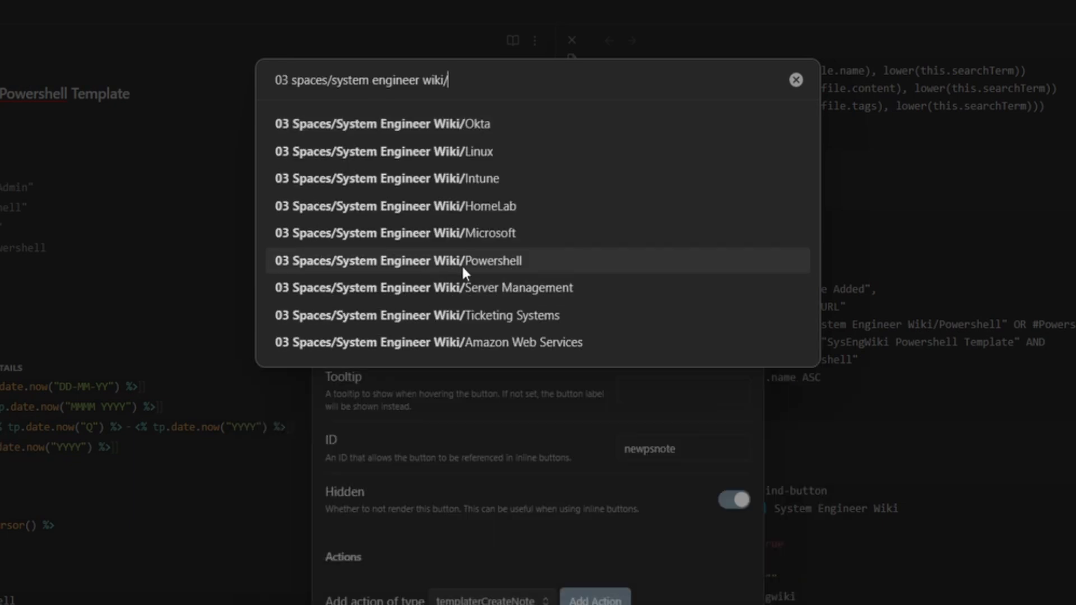
pyautogui.click(461, 262)
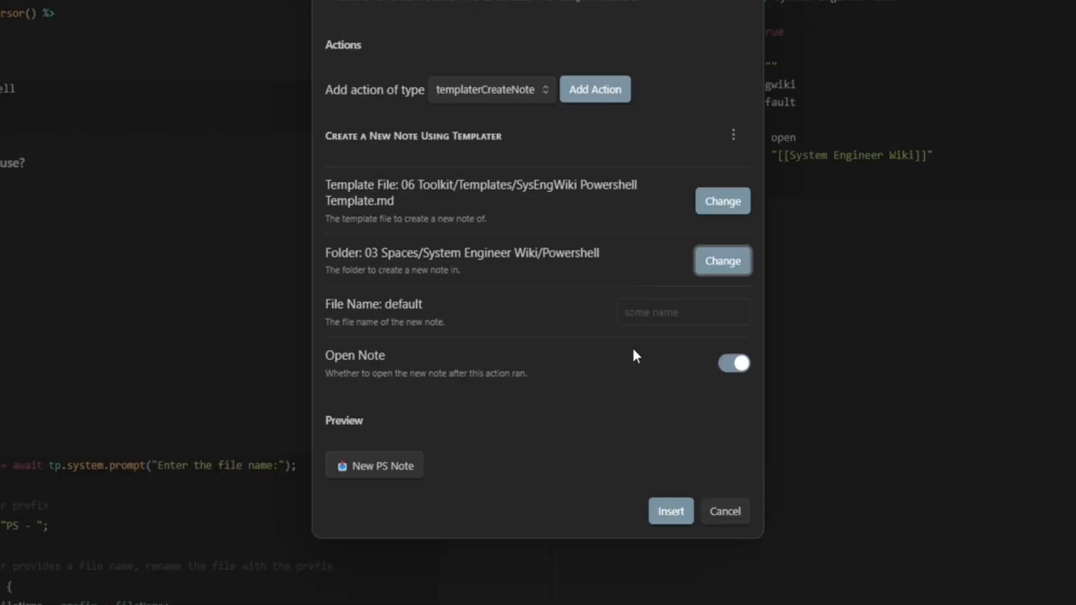
pyautogui.click(661, 308)
pyautogui.write('PS -')
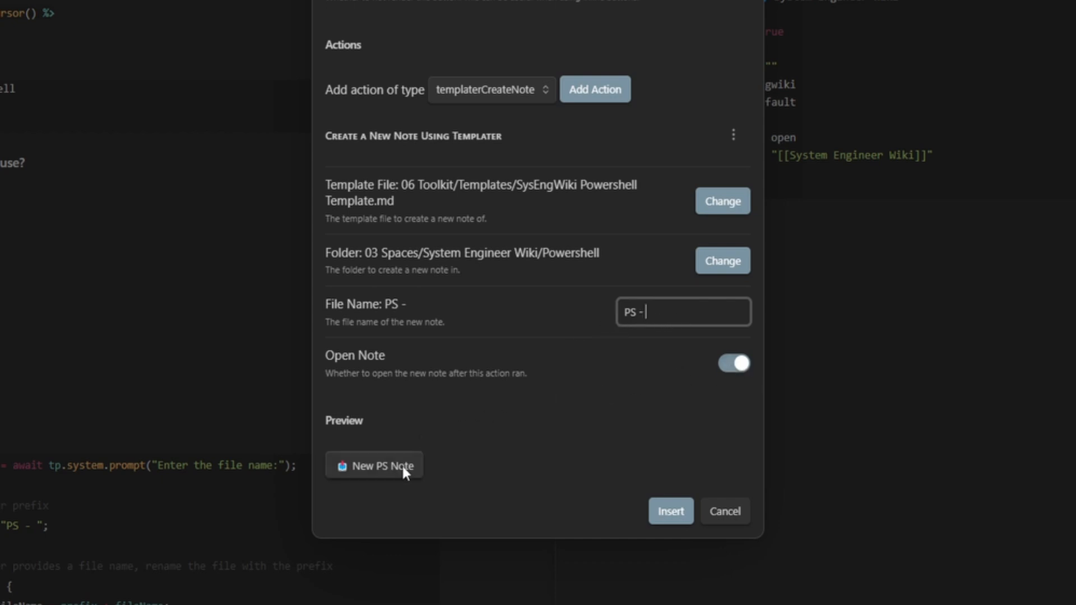
# Insert the New PS Note button block into the Powershell note and preview the whole page in reading view
pyautogui.click(681, 513)
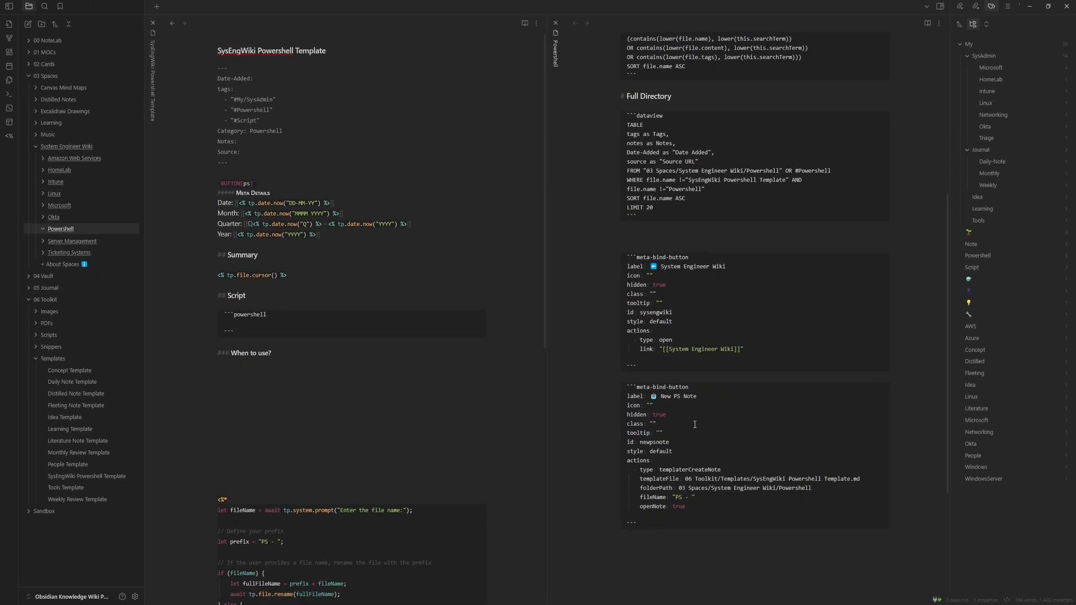
pyautogui.scroll(5, 695, 424)
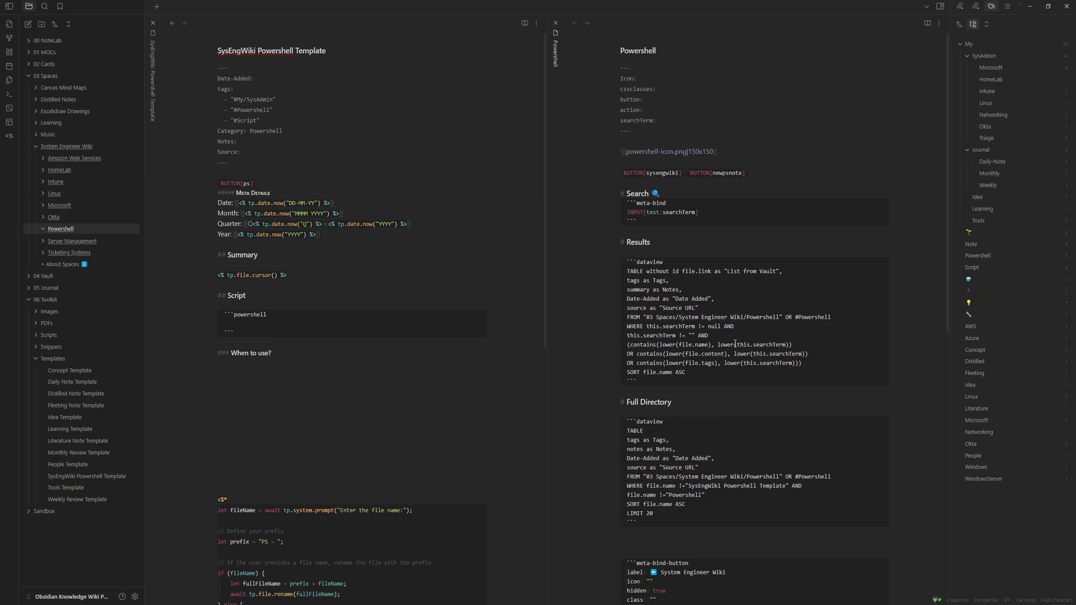
pyautogui.click(928, 23)
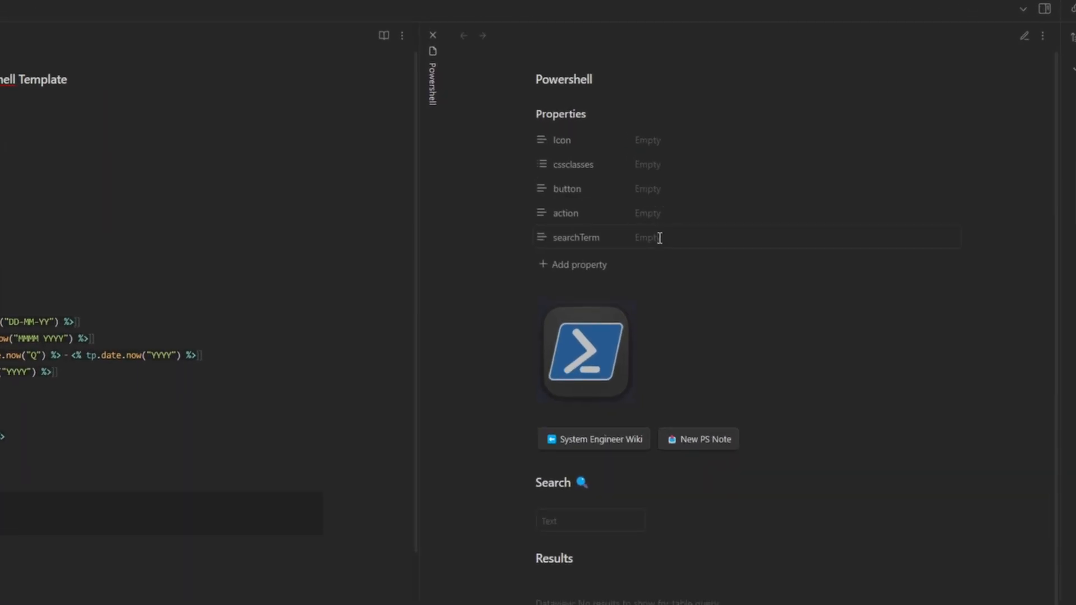
# Return the Powershell note to editing and link powershell-icon.png in its Icon property with the size 150x150
pyautogui.click(1043, 35)
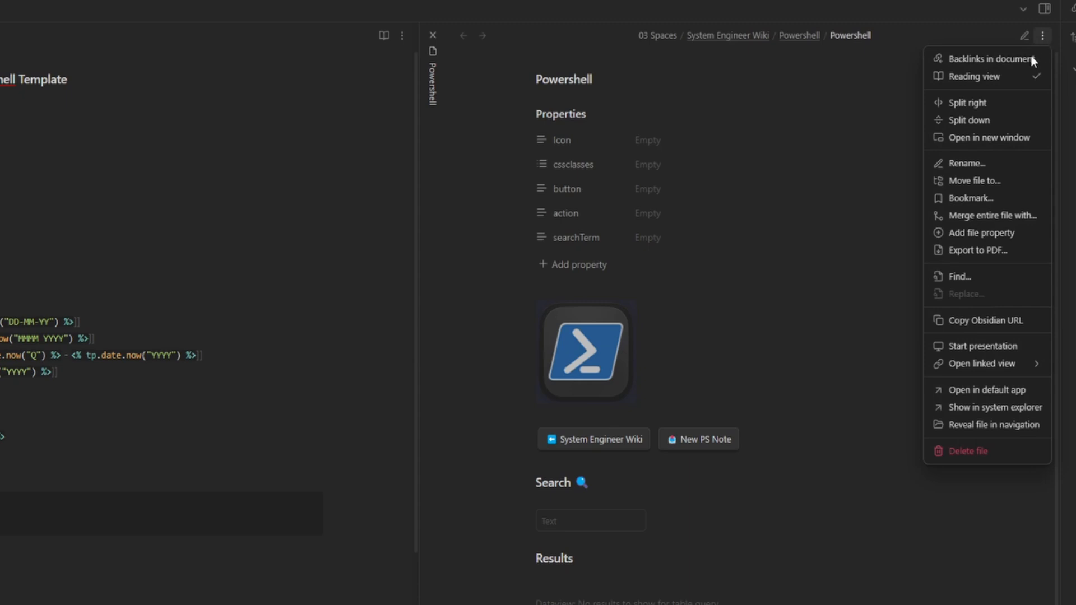
pyautogui.click(1006, 77)
pyautogui.click(595, 120)
pyautogui.write('[')
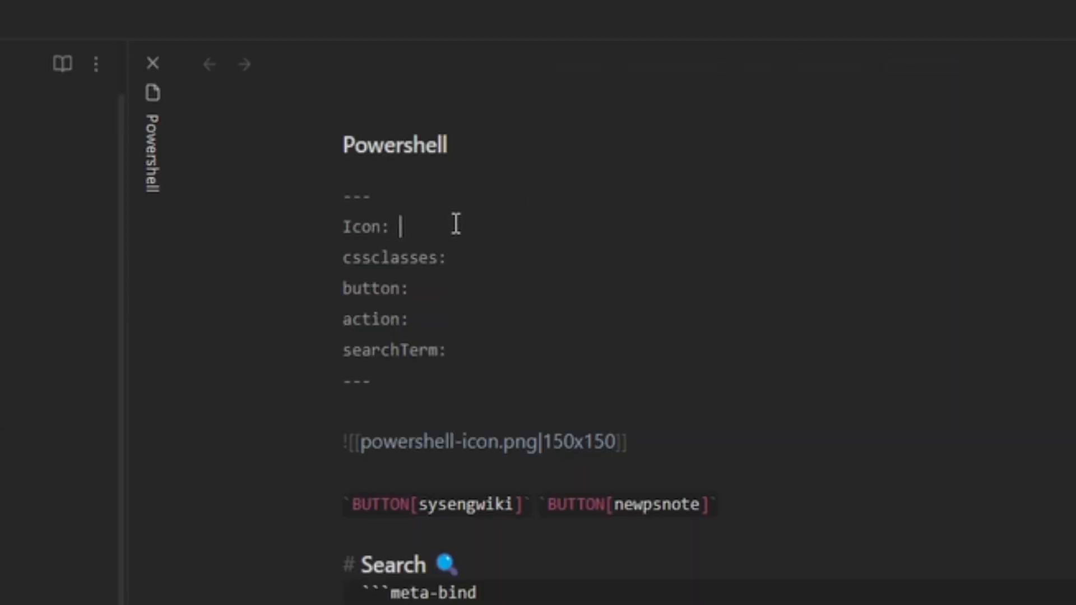
pyautogui.write('[power')
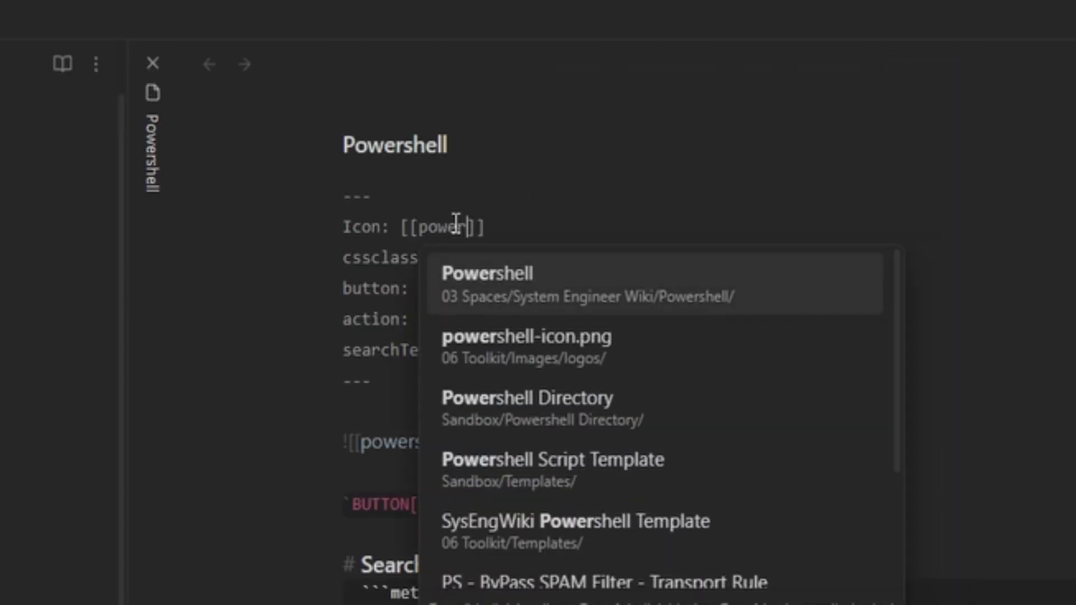
pyautogui.click(541, 342)
pyautogui.click(600, 229)
pyautogui.write('|150x150')
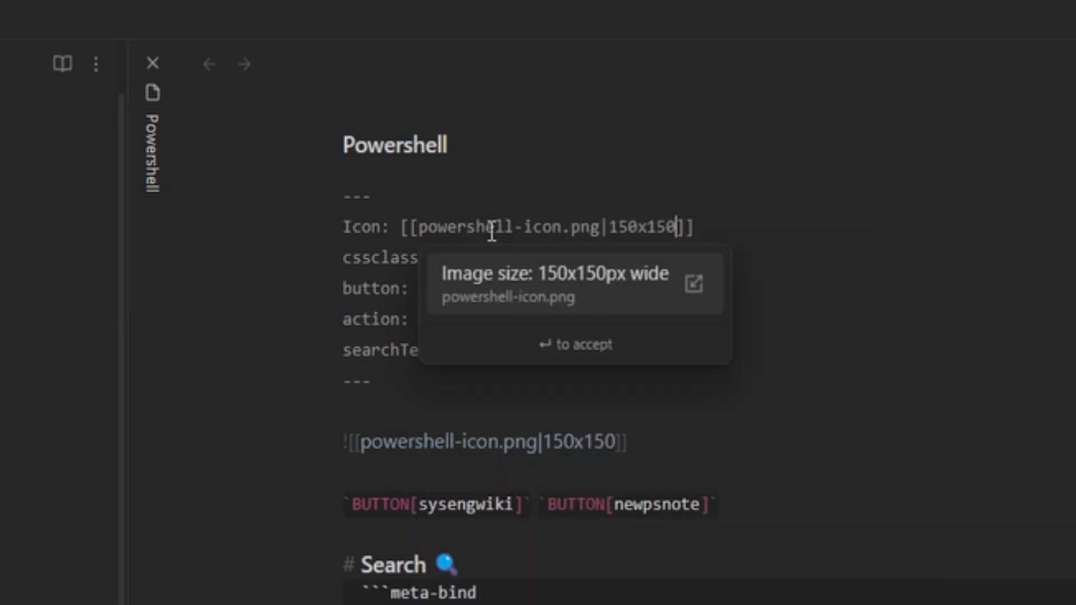
# Wrap the Icon link in double quotes and turn it into an image embed with a leading exclamation mark
pyautogui.click(406, 229)
pyautogui.write('"')
pyautogui.click(700, 229)
pyautogui.write('"')
pyautogui.click(409, 227)
pyautogui.write('!')
pyautogui.click(538, 257)
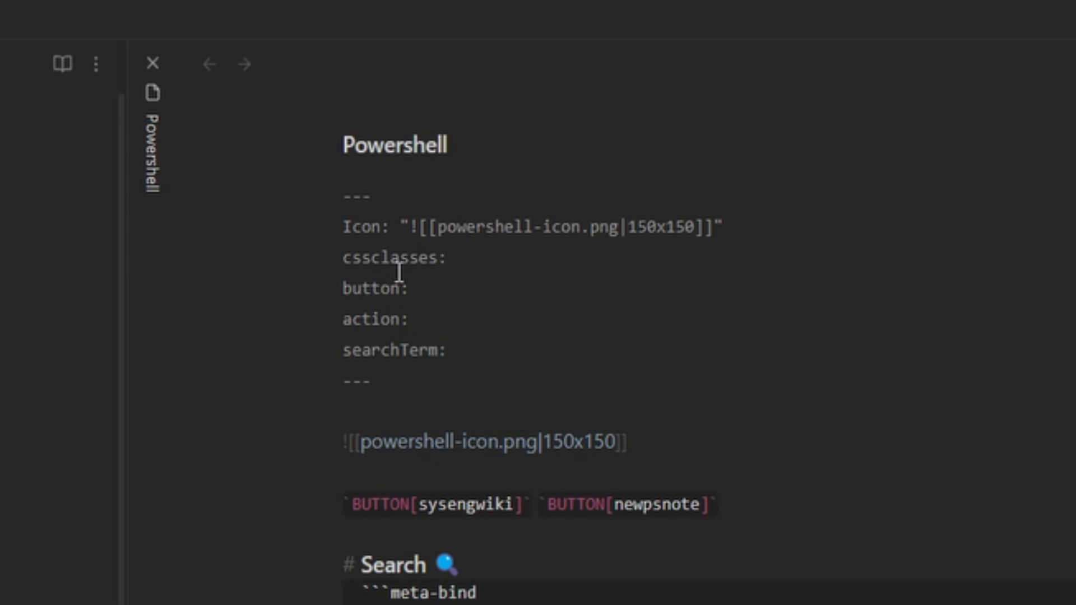
# Set the button property to the inline code `BUTTON[ps]` enclosed in double quotes
pyautogui.click(469, 286)
pyautogui.write('``')
pyautogui.write('BUTTON[ps]`')
pyautogui.write('"')
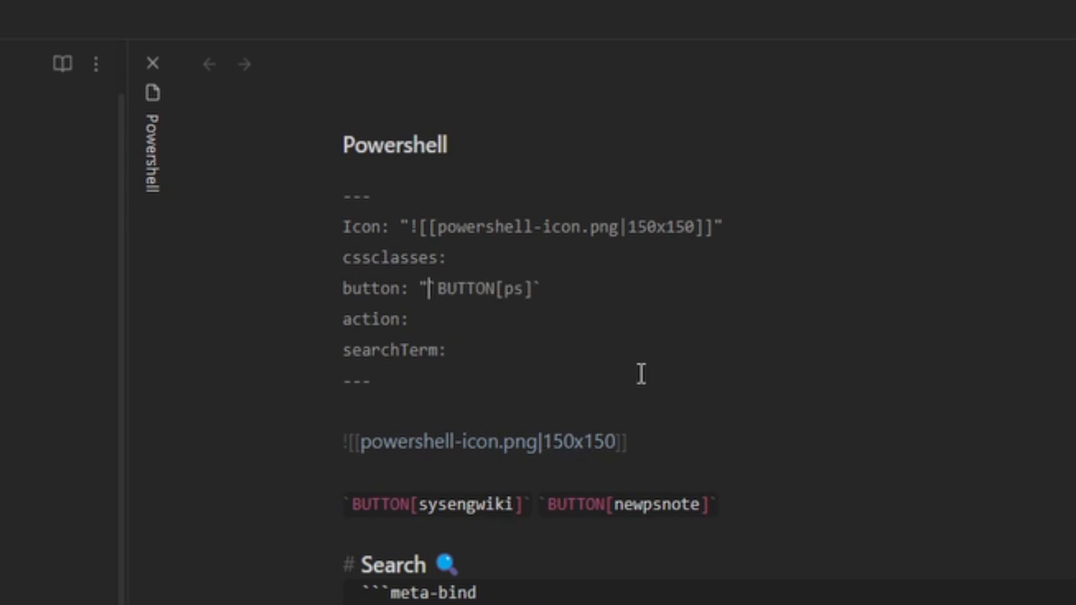
pyautogui.click(584, 292)
pyautogui.write('"')
# Copy the button property's value into the action property and change its button ID to psnote
pyautogui.click(465, 320)
pyautogui.moveTo(554, 289); pyautogui.dragTo(419, 289)
pyautogui.hotkey('ctrl', 'c')
pyautogui.click(459, 324)
pyautogui.hotkey('ctrl', 'v')
pyautogui.click(514, 324)
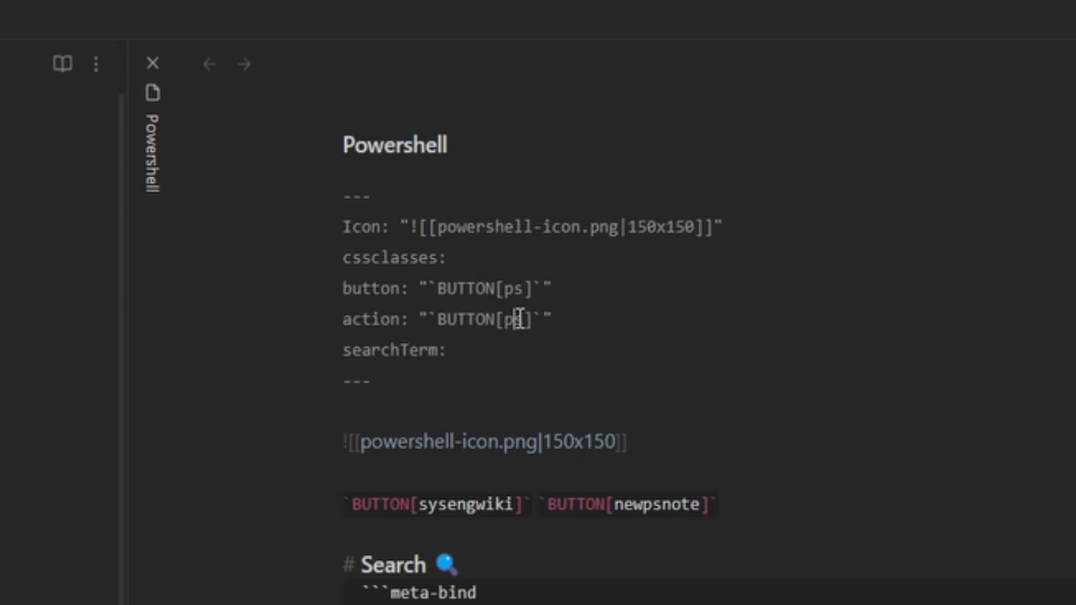
pyautogui.write('note')
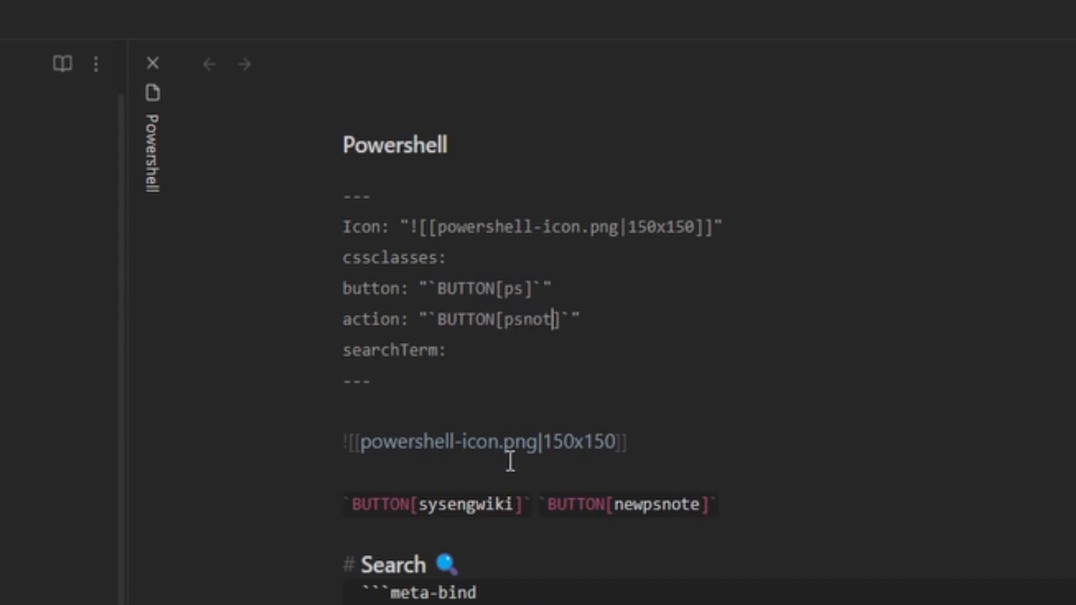
pyautogui.doubleClick(537, 324)
pyautogui.click(676, 350)
pyautogui.click(505, 325)
pyautogui.write('new')
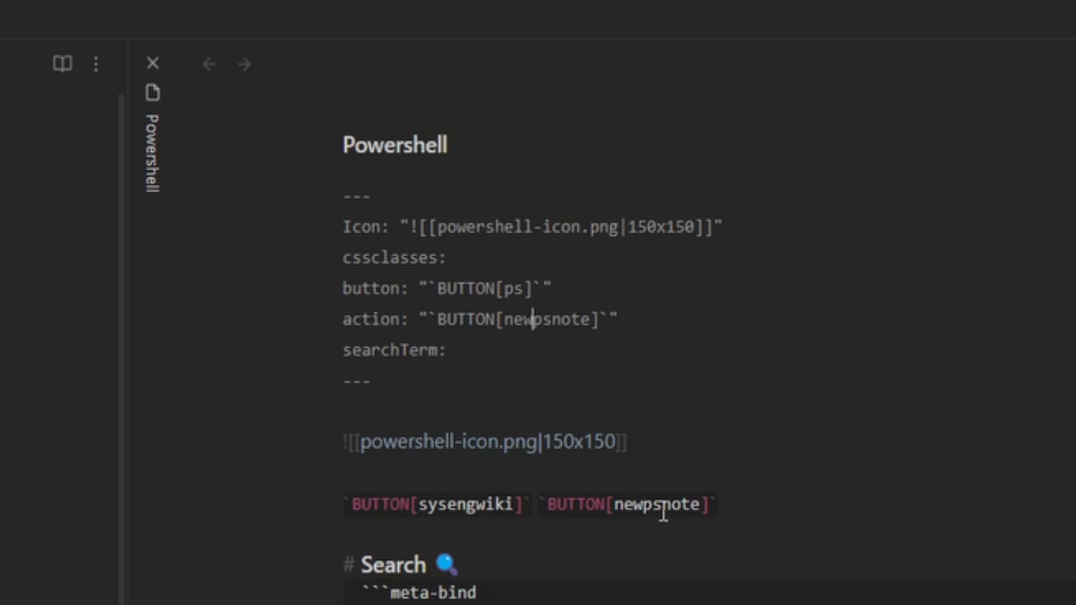
pyautogui.press('BackSpace')
pyautogui.press('BackSpace')
pyautogui.press('BackSpace')
pyautogui.click(546, 354)
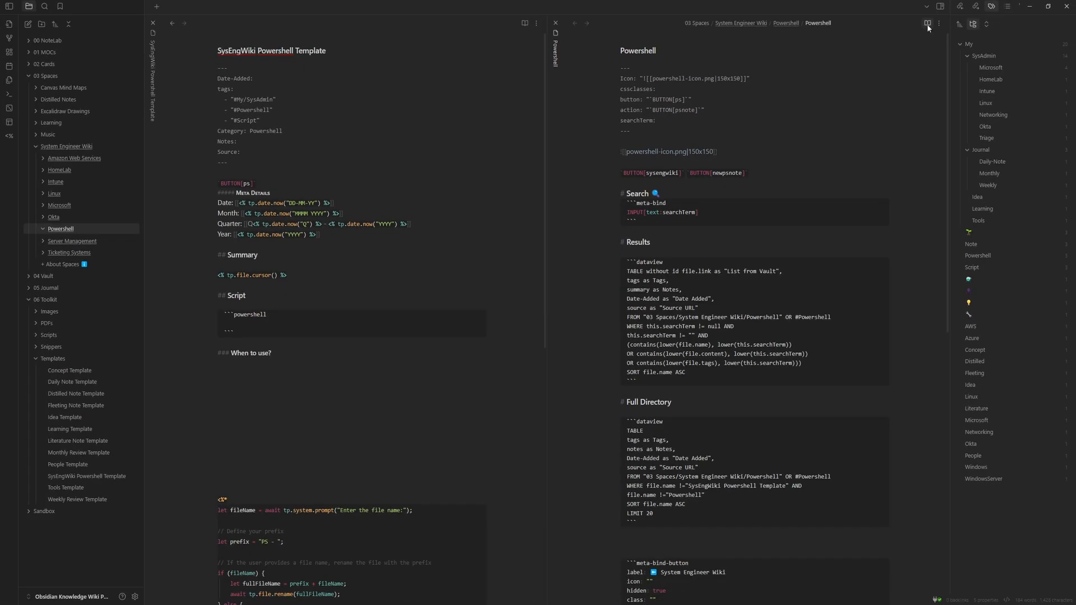
# Preview the Powershell page and create a note through its New PS Note button, with Test as the file name
pyautogui.click(927, 25)
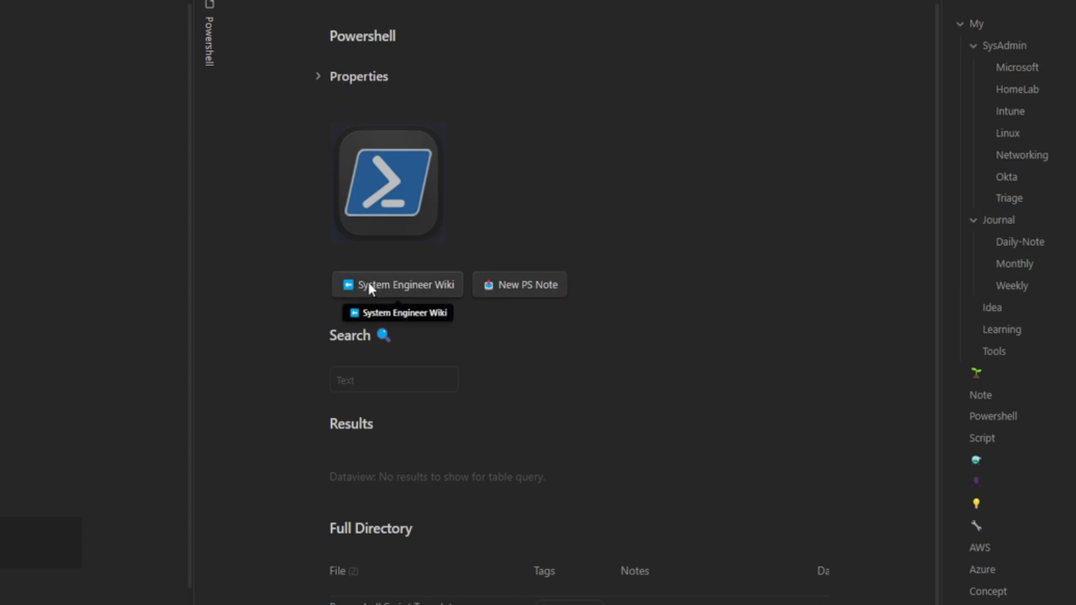
pyautogui.click(522, 284)
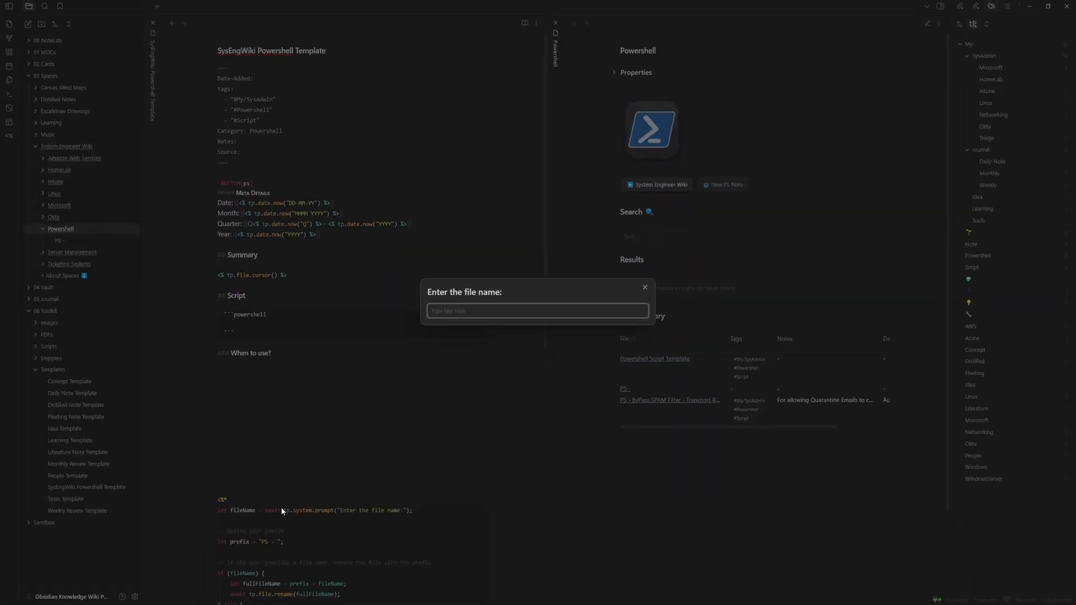
pyautogui.press('Return')
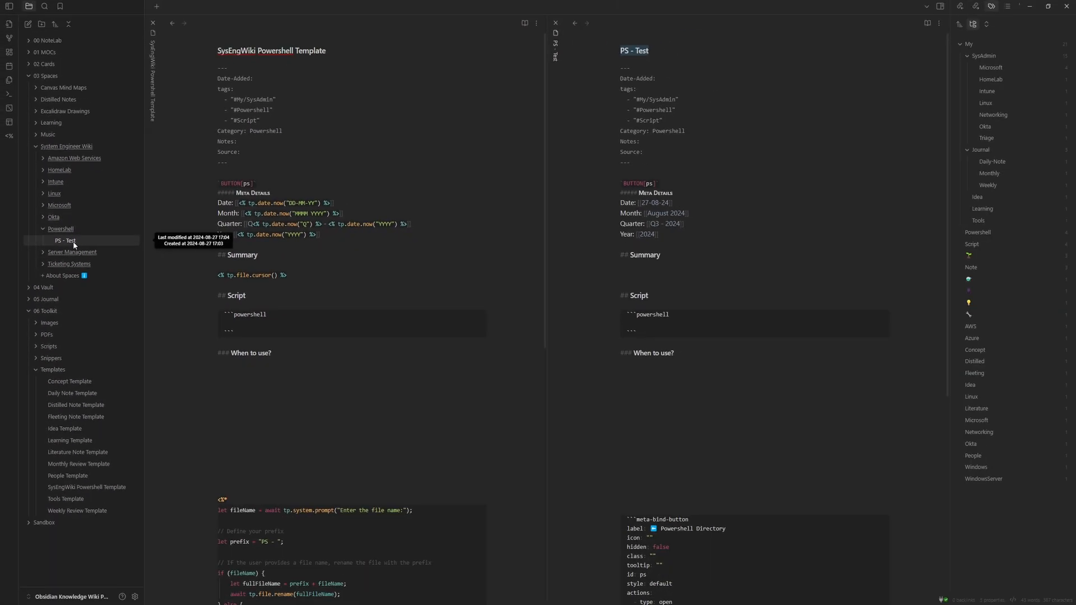
# Turn off source mode for the PS - Test note and check its script block and Powershell Directory button
pyautogui.click(939, 23)
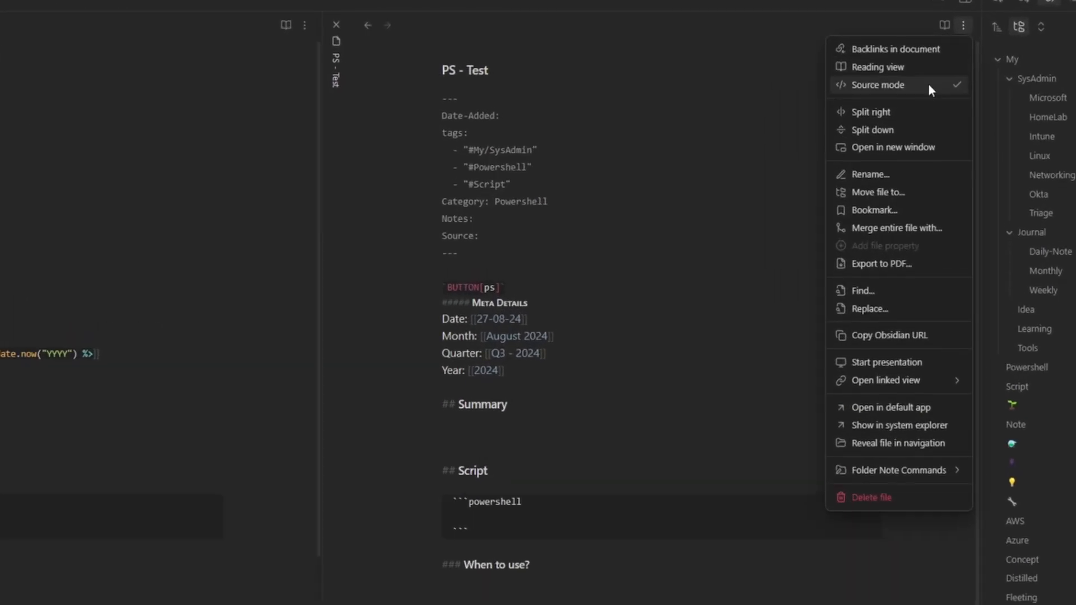
pyautogui.click(929, 85)
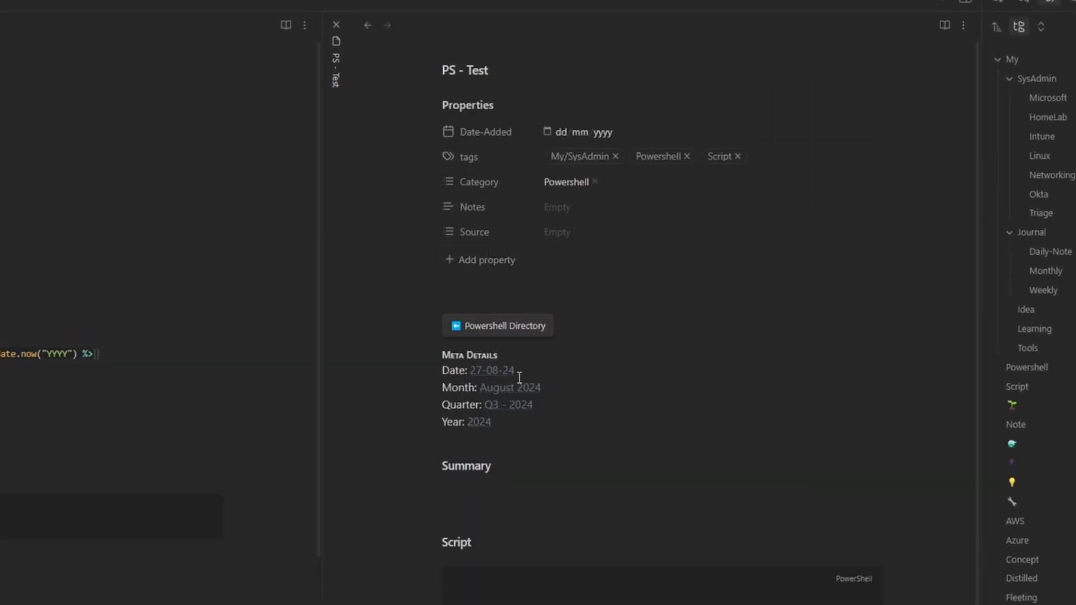
pyautogui.click(503, 601)
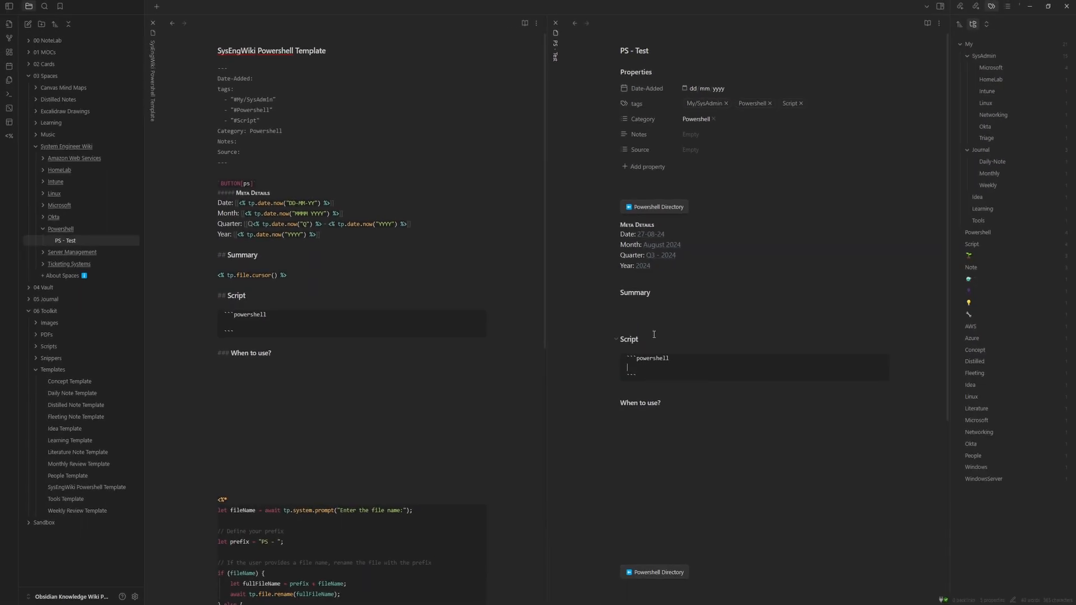
pyautogui.click(660, 312)
pyautogui.click(657, 564)
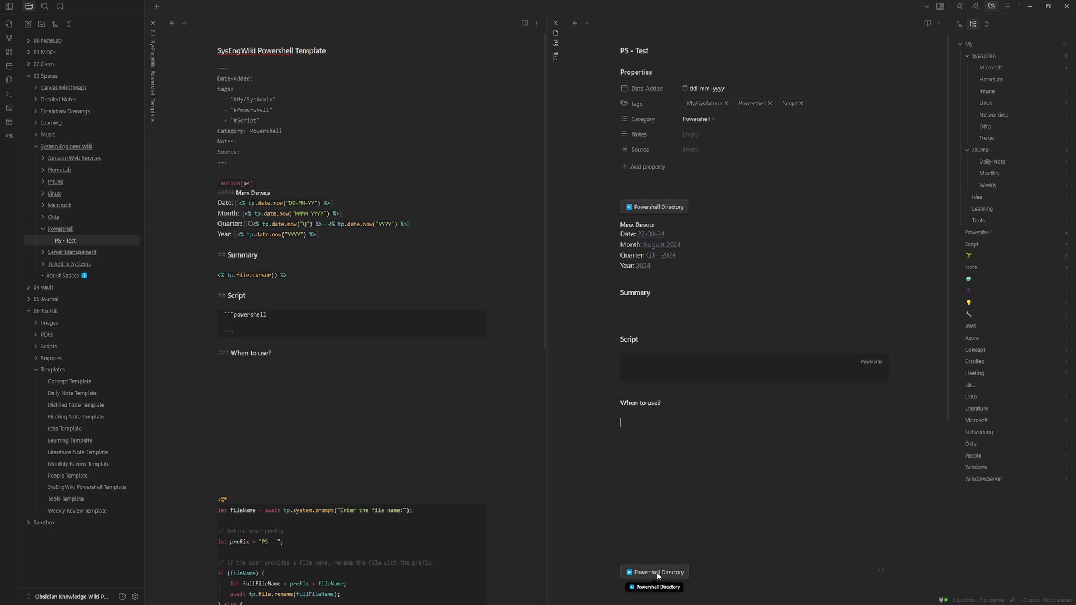
# Set the Date-Added property of PS - Test to 27/08/2024 and return to the Powershell page through its Powershell Directory button
pyautogui.click(693, 134)
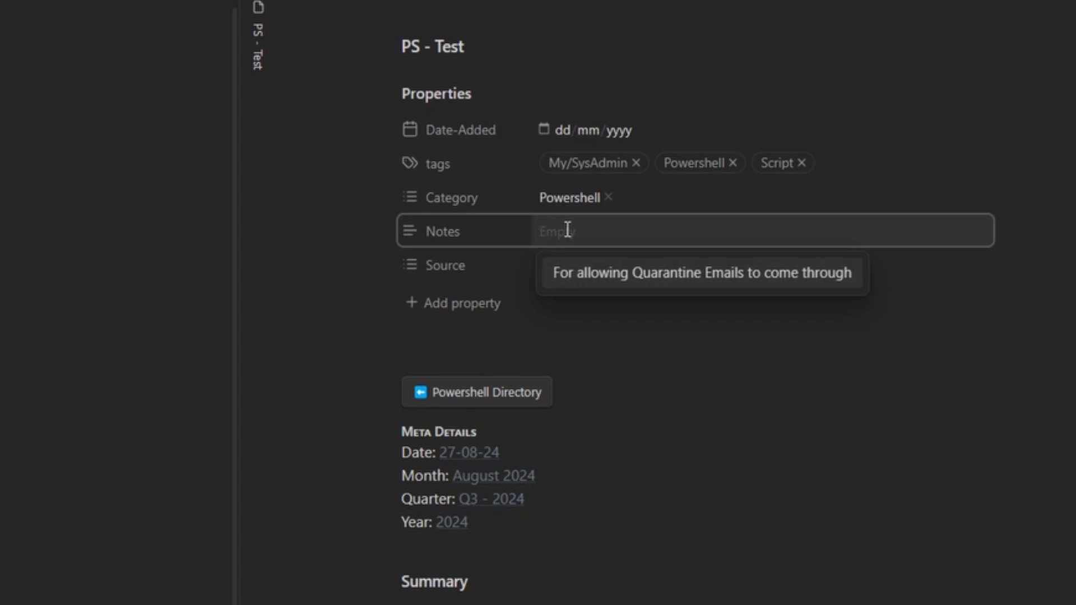
pyautogui.click(607, 259)
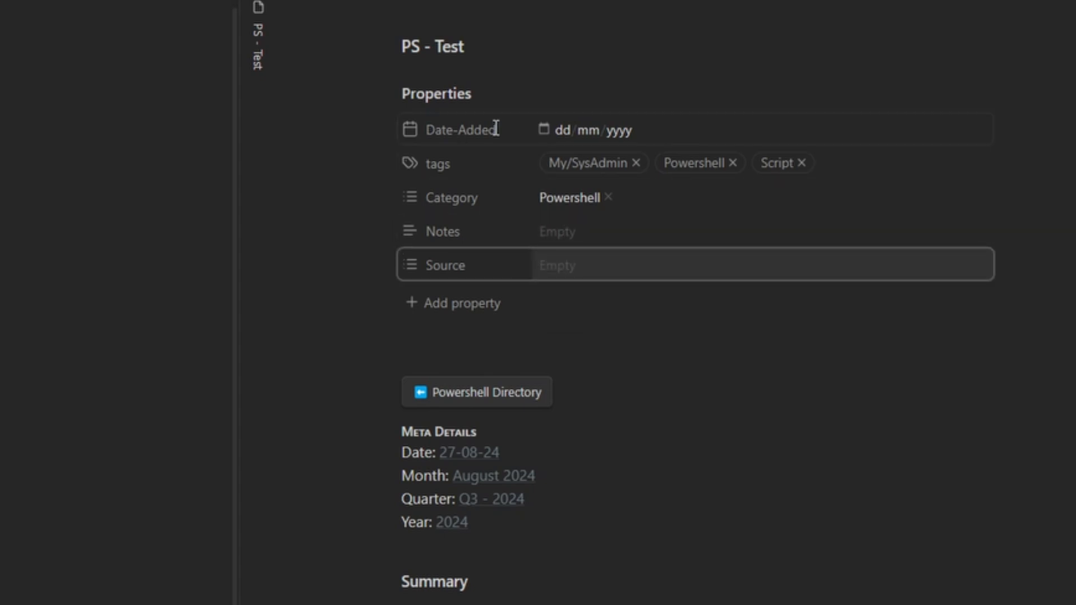
pyautogui.click(544, 130)
pyautogui.click(582, 340)
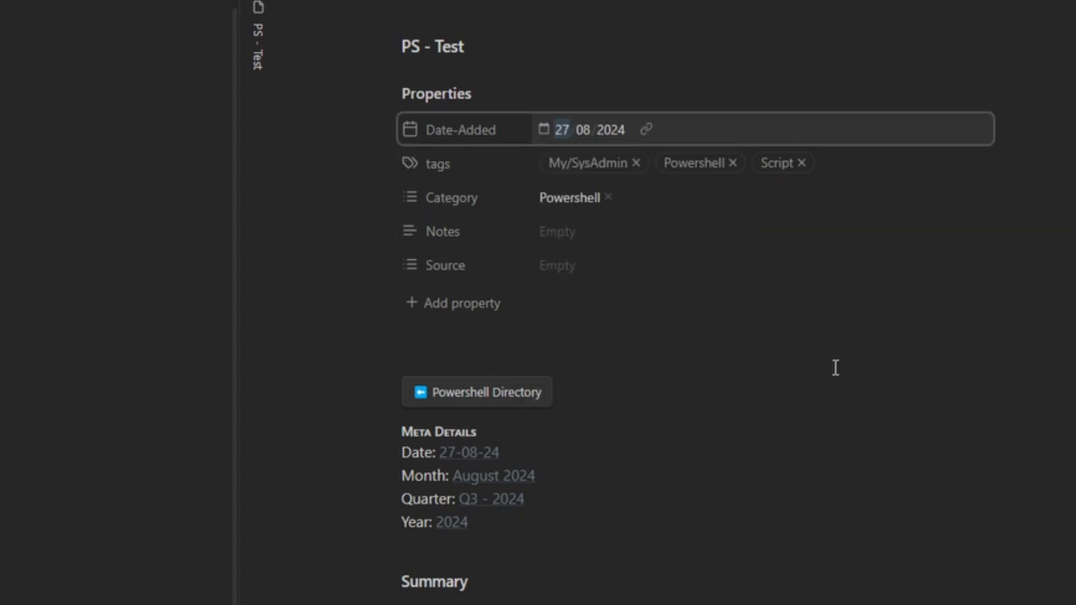
pyautogui.click(391, 94)
pyautogui.click(469, 189)
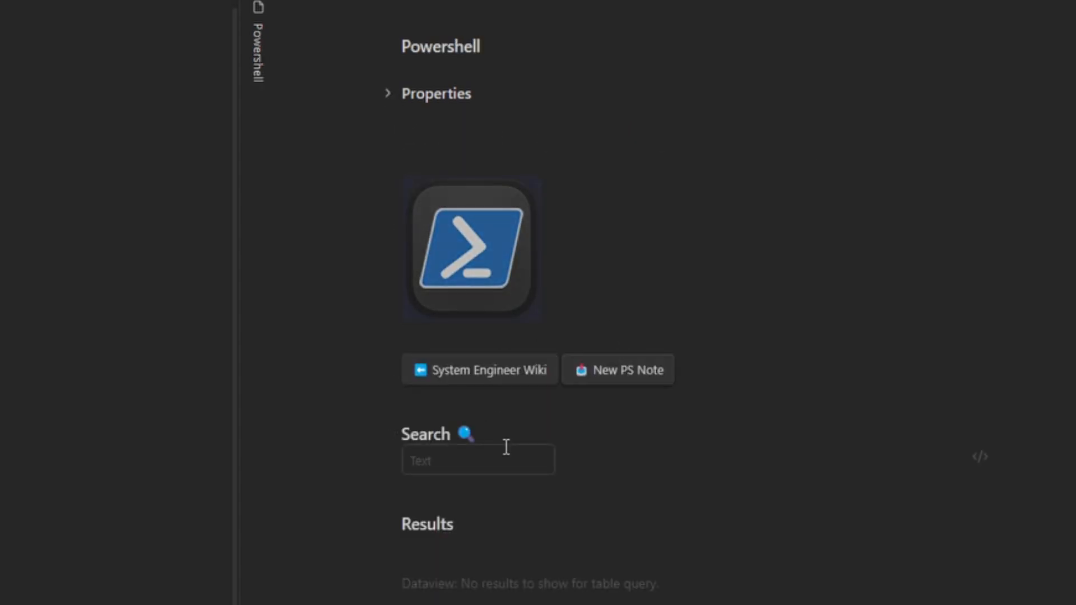
# Set hidden to true for the Powershell Directory button block at the end of SysEngWiki Powershell Template
pyautogui.scroll(-3, 304, 345)
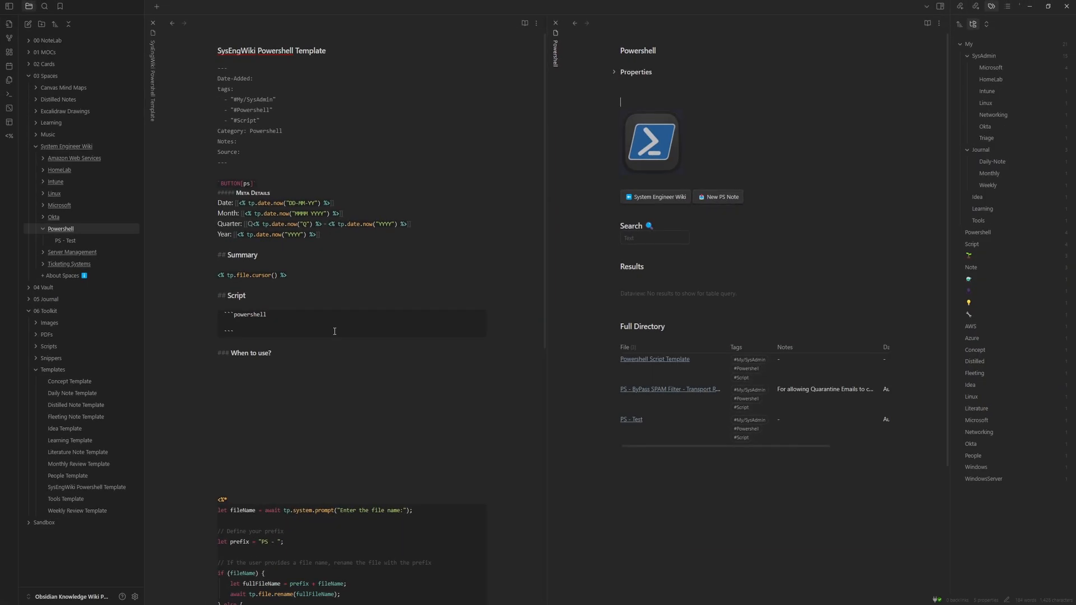
pyautogui.scroll(-10, 304, 346)
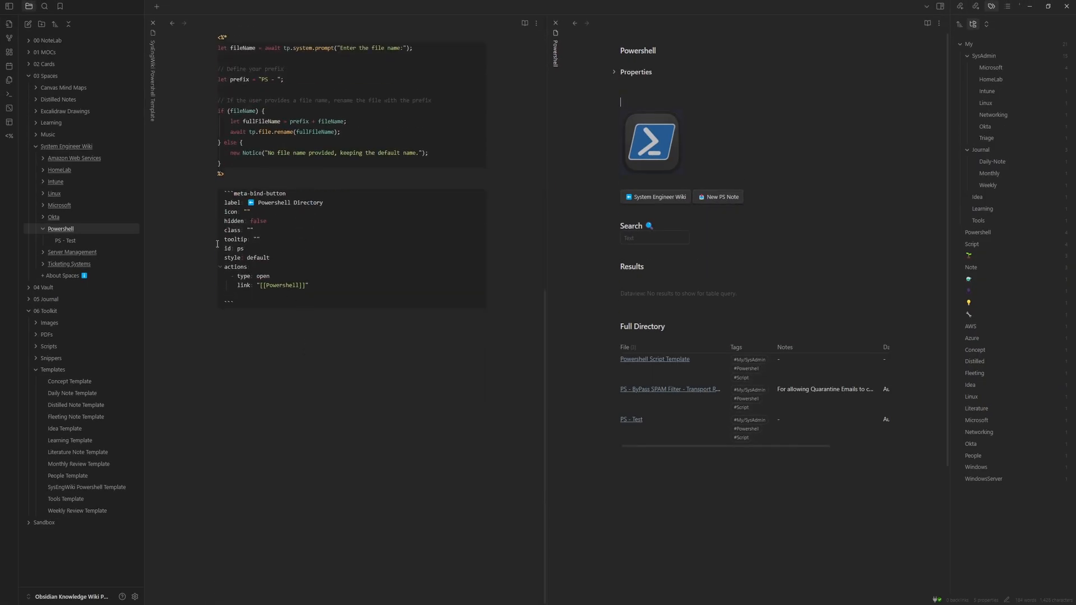
pyautogui.doubleClick(250, 229)
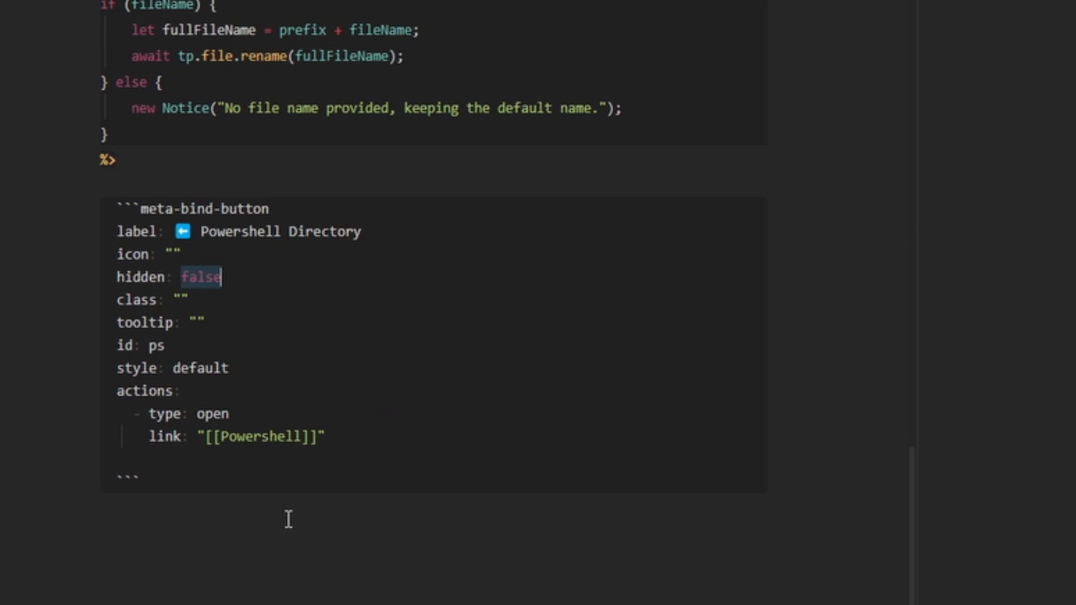
pyautogui.write('true')
pyautogui.scroll(2, 292, 476)
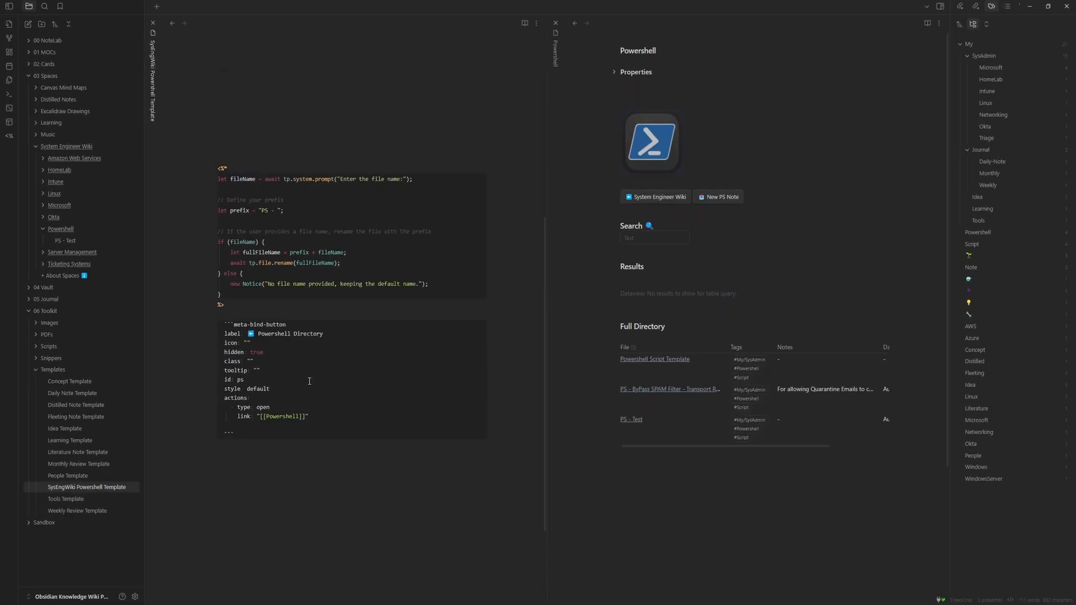
# Search the Powershell page for "test", preview the PS - Test result and check the page's searchTerm property
pyautogui.click(687, 233)
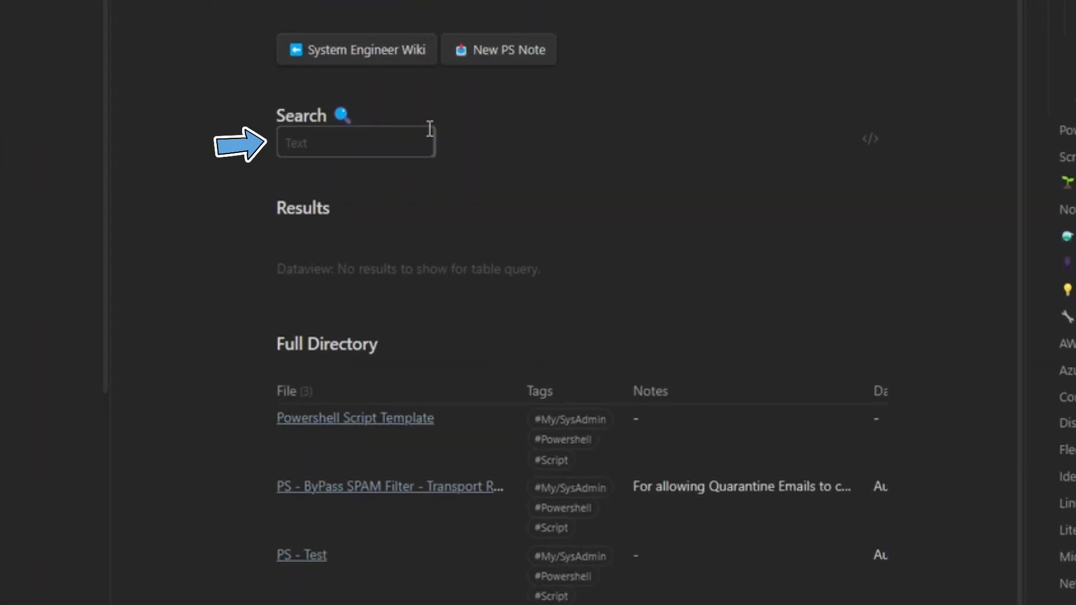
pyautogui.moveTo(307, 557)
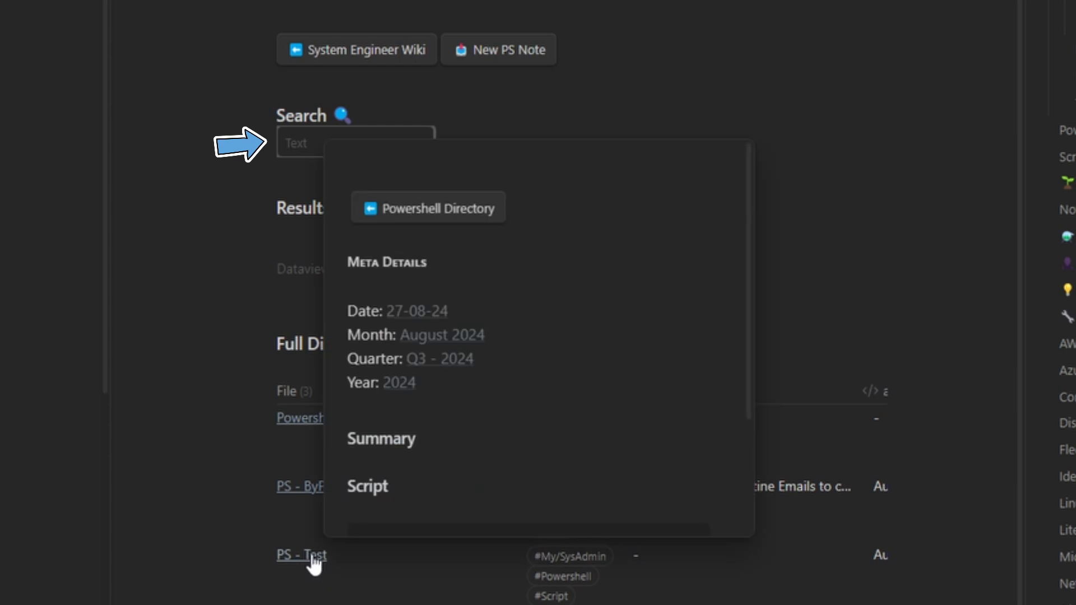
pyautogui.click(302, 143)
pyautogui.write('test')
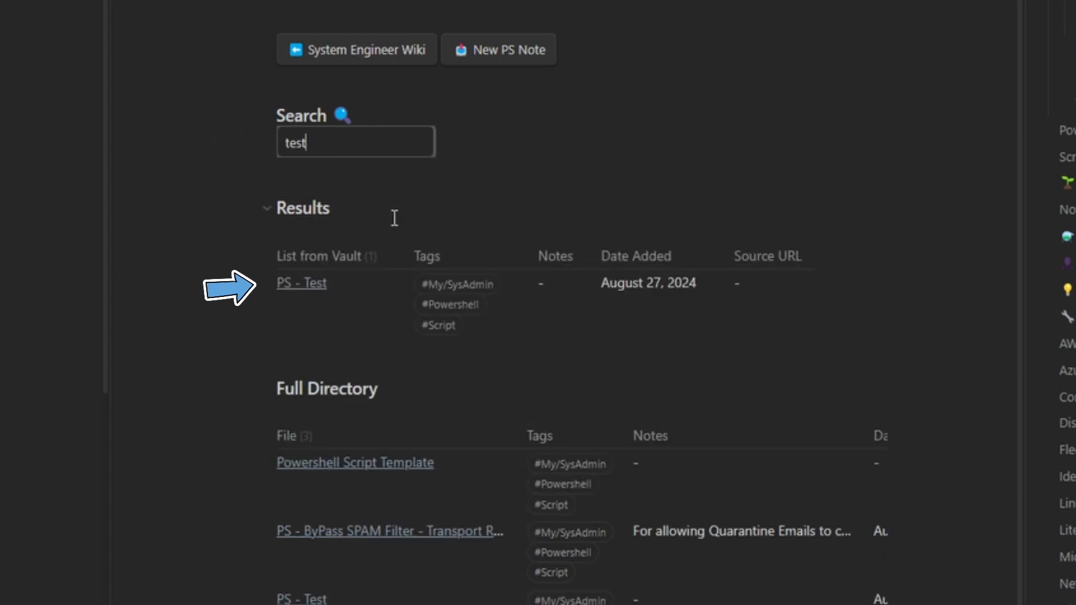
pyautogui.moveTo(315, 300)
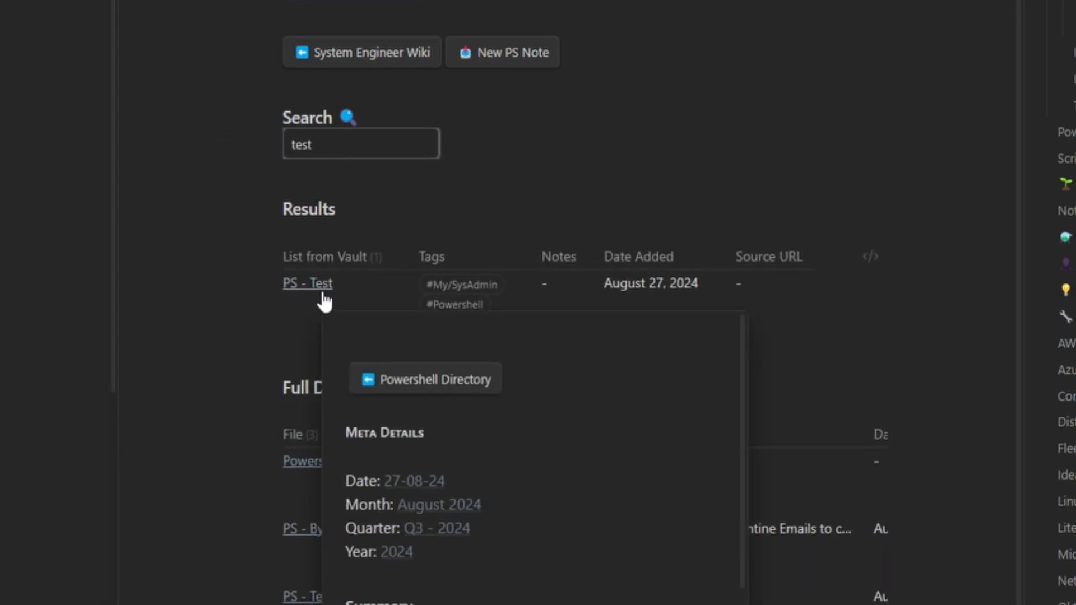
pyautogui.click(615, 71)
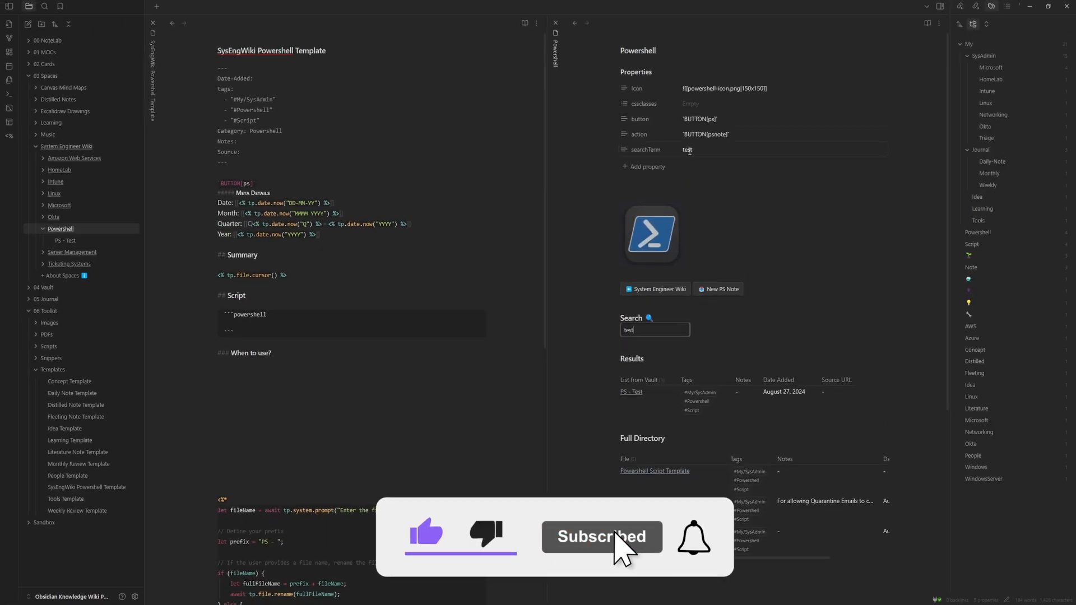
pyautogui.click(614, 72)
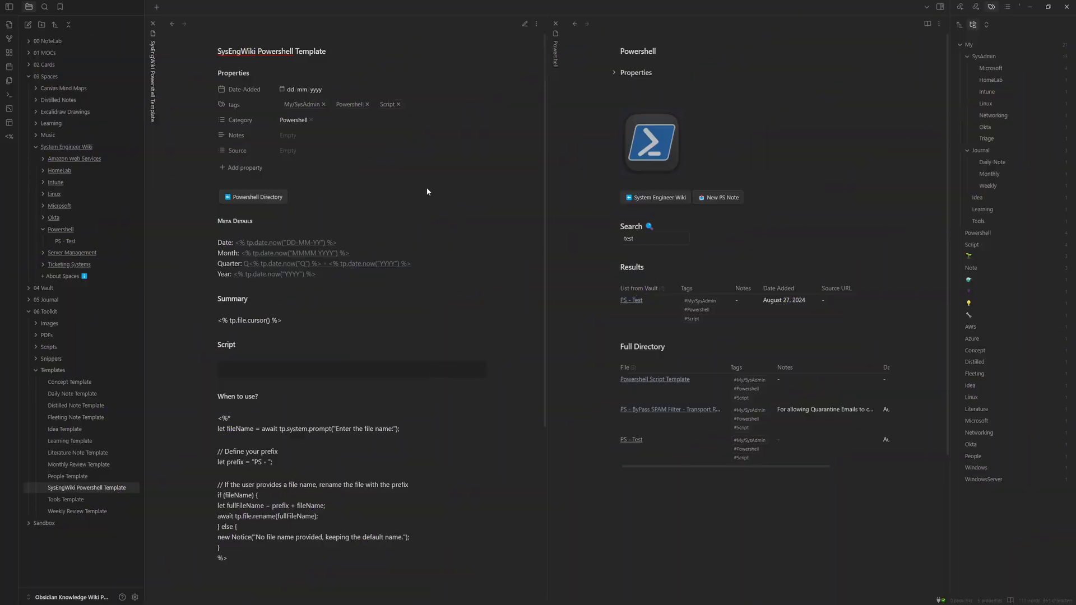
# Open the System Engineer Wiki page beside the others and switch both it and the Powershell page to source mode
pyautogui.click(70, 153)
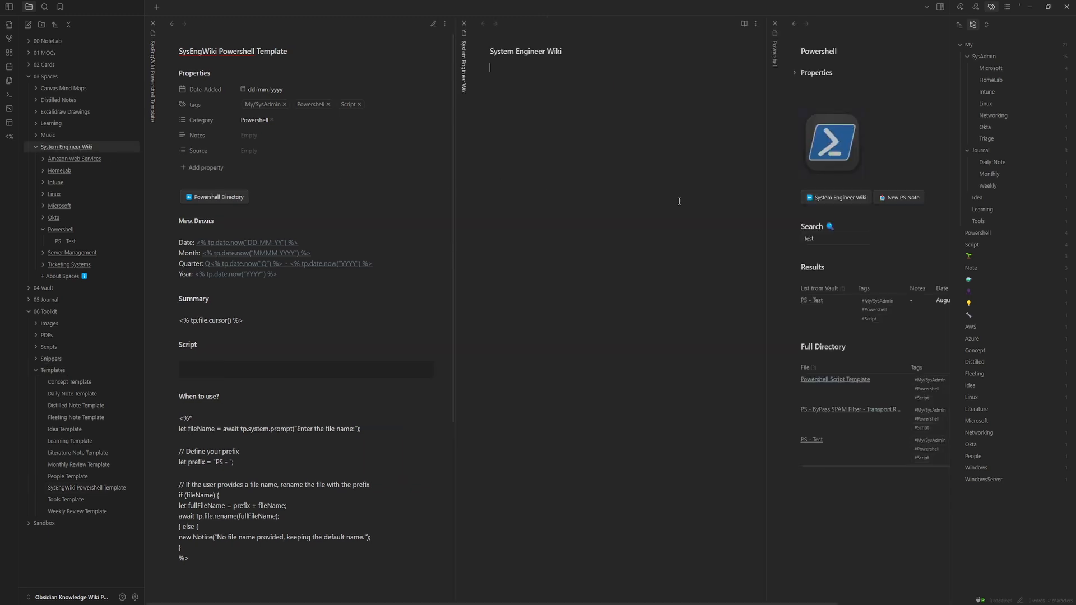
pyautogui.click(755, 24)
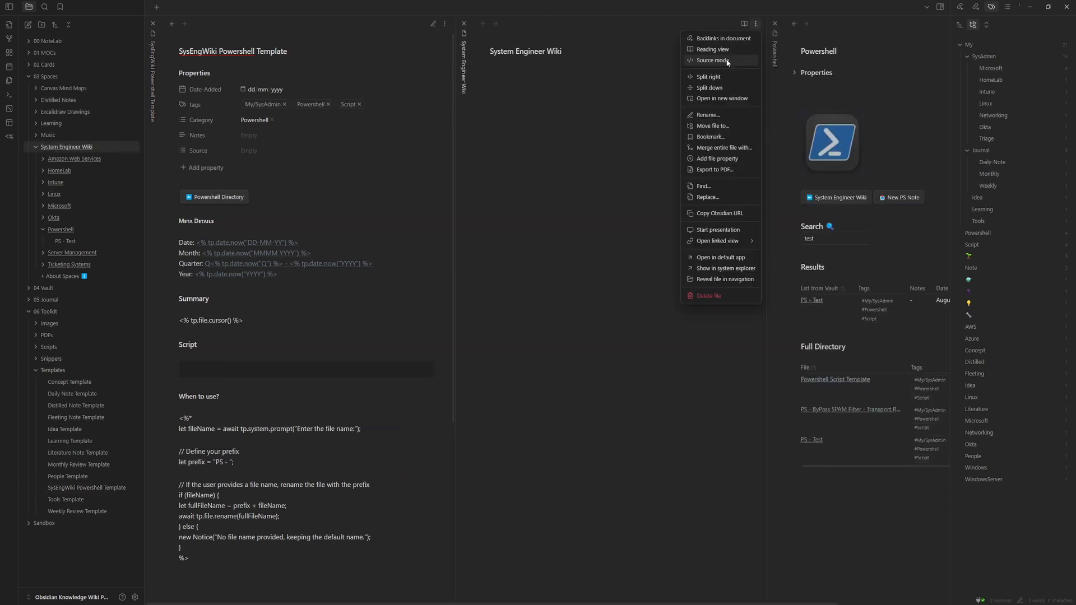
pyautogui.click(728, 60)
pyautogui.click(941, 7)
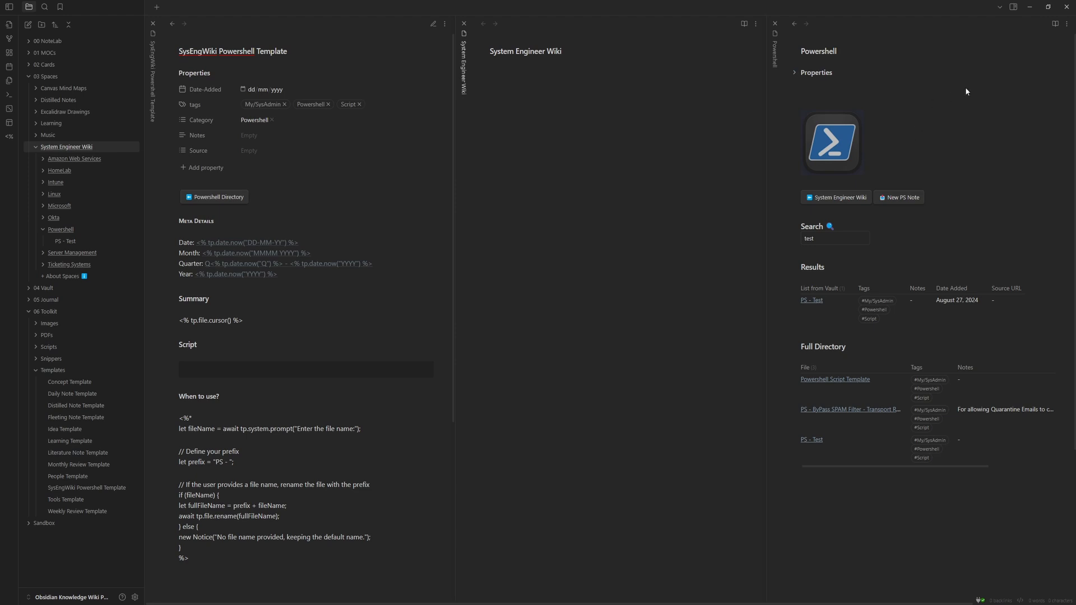
pyautogui.click(1066, 24)
pyautogui.click(1027, 64)
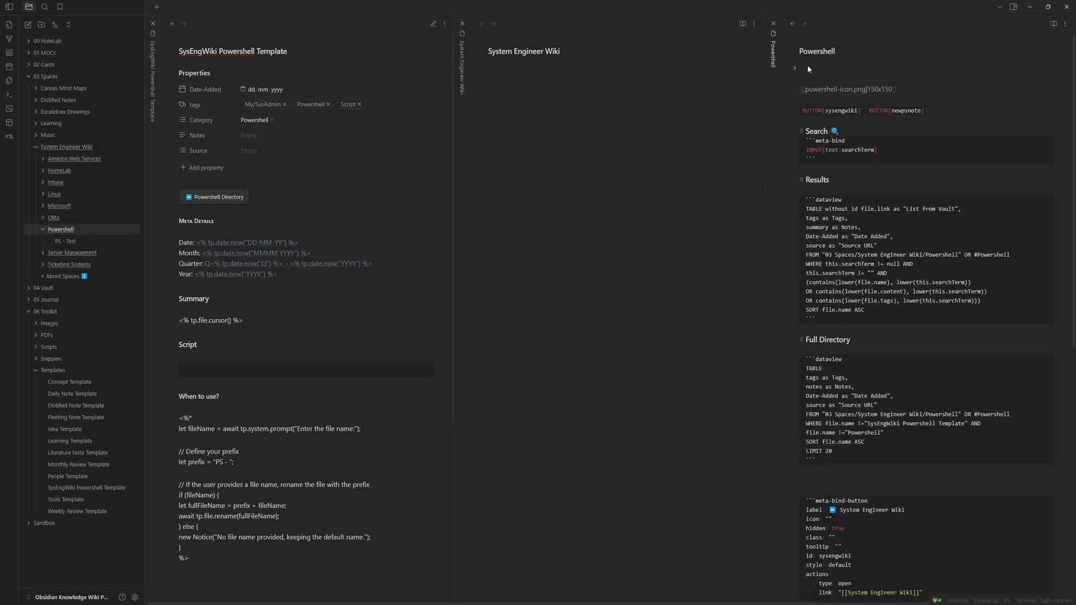
# Add frontmatter to the System Engineer Wiki page with cssclasses set to table-wide and an empty searchTerm property
pyautogui.write('cal')
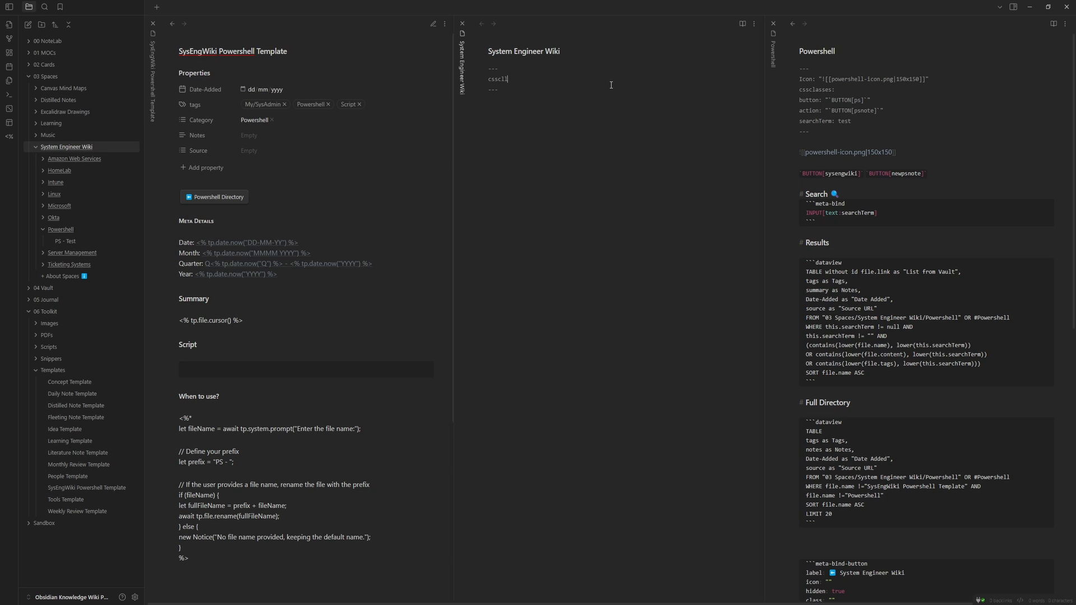
pyautogui.press('BackSpace')
pyautogui.press('BackSpace')
pyautogui.write('lasses')
pyautogui.write(':')
pyautogui.press('Return')
pyautogui.write('- table-wide')
pyautogui.press('Return')
pyautogui.write('searchTerm:')
# Copy the Search section and the Results query from the Powershell page into System Engineer Wiki below its frontmatter
pyautogui.moveTo(855, 224); pyautogui.dragTo(800, 194)
pyautogui.click(510, 158)
pyautogui.write('# Search 🔍 ```meta-bind INPUT[text:searchTerm] ```')
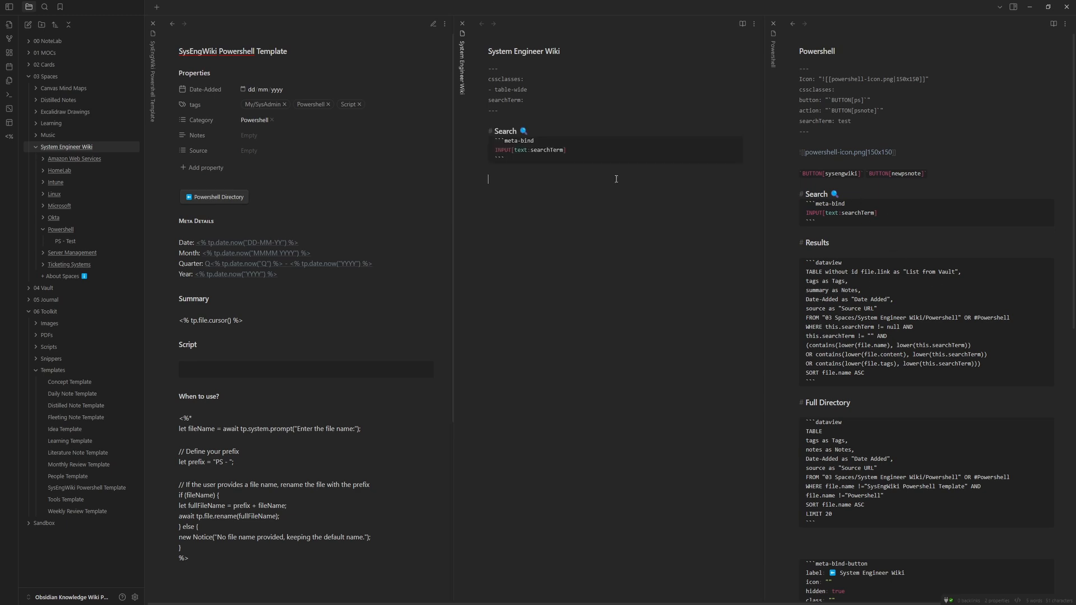
pyautogui.moveTo(831, 377); pyautogui.dragTo(795, 244)
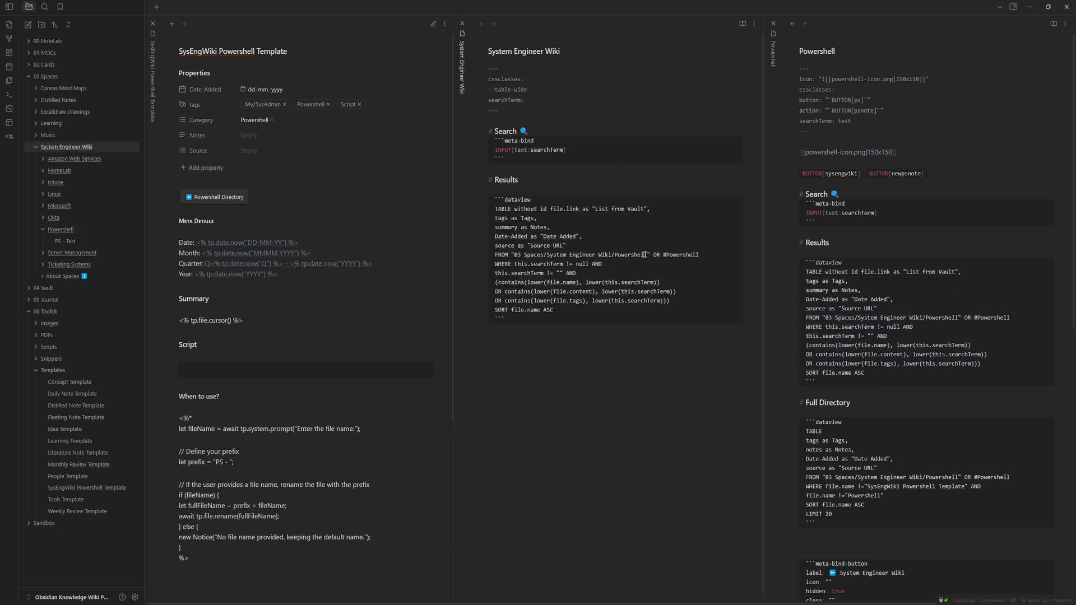
# Reduce the FROM line of the System Engineer Wiki Results query to "03 Spaces/System Engineer Wiki" only, removing the Powershell subfolder and tag
pyautogui.doubleClick(644, 255)
pyautogui.press('BackSpace')
pyautogui.press('BackSpace')
pyautogui.hotkey('shift', 'Left')
pyautogui.hotkey('shift', 'Left')
pyautogui.hotkey('shift', 'Left')
pyautogui.hotkey('shift', 'Left')
pyautogui.hotkey('shift', 'Left')
pyautogui.hotkey('shift', 'Left')
pyautogui.hotkey('shift', 'Left')
pyautogui.hotkey('shift', 'Left')
pyautogui.hotkey('shift', 'Left')
pyautogui.hotkey('shift', 'Left')
pyautogui.hotkey('shift', 'Left')
pyautogui.hotkey('shift', 'Left')
pyautogui.hotkey('shift', 'Left')
pyautogui.hotkey('shift', 'Left')
pyautogui.press('BackSpace')
pyautogui.moveTo(515, 255); pyautogui.dragTo(614, 255)
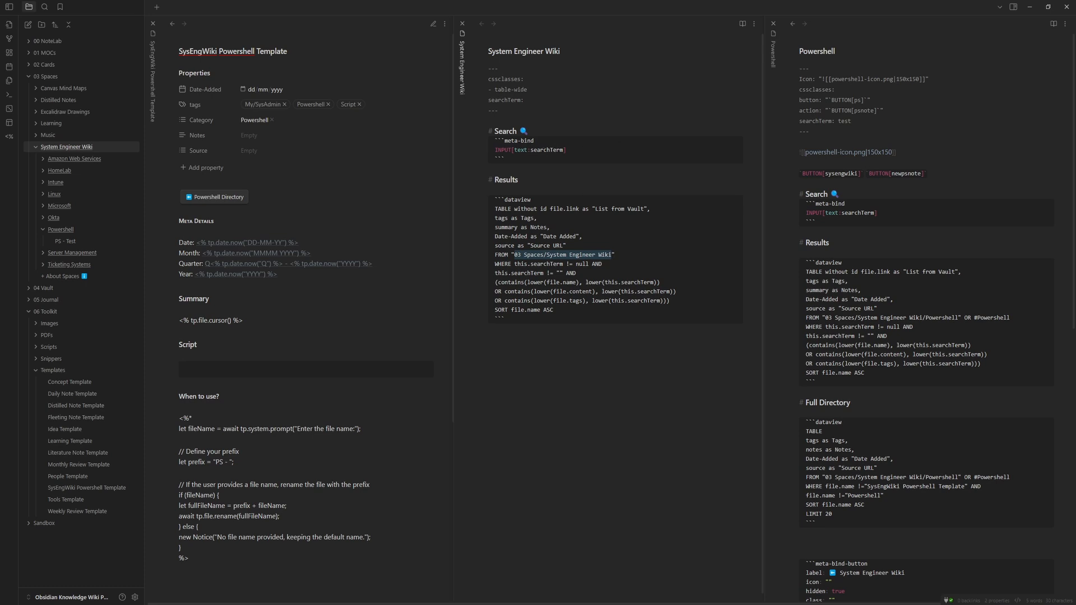
# Add a dataview TABLE WITHOUT ID below Results with Navigate to, Action and Logo columns, filtered by the wiki page names, LIMIT 10
pyautogui.click(588, 325)
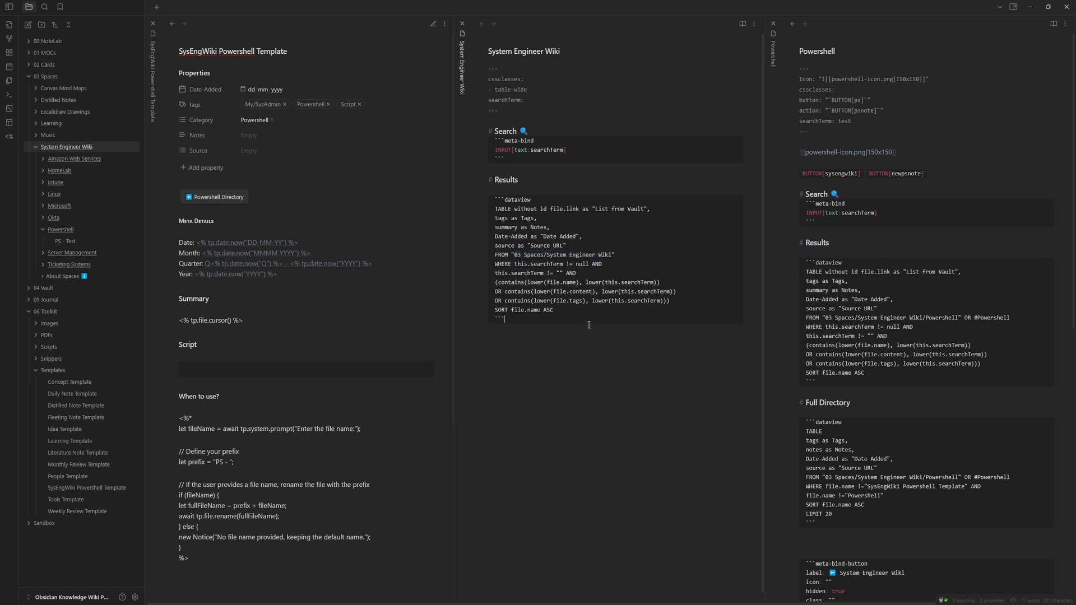
pyautogui.press('Return')
pyautogui.write('```dataview')
pyautogui.write('TABLE WITHOUT ID button as "Navigate to", action as "Action", Icon as "Logo" FROM "03 Spaces/System Engineer Wiki" WHERE file.name = "Amazon Web Services" OR file.name = "HomeLab" OR file.name = "Intune + Endpoint" OR file.name = "Linux" OR file.name = "Microsoft" OR file.name = "Networking" OR file.name = "Okta" OR file.name = "Powershell Directory" OR file.name = "Server Management" OR file.name = "Ticketing Systems" LIMIT 10')
pyautogui.scroll(-3, 594, 392)
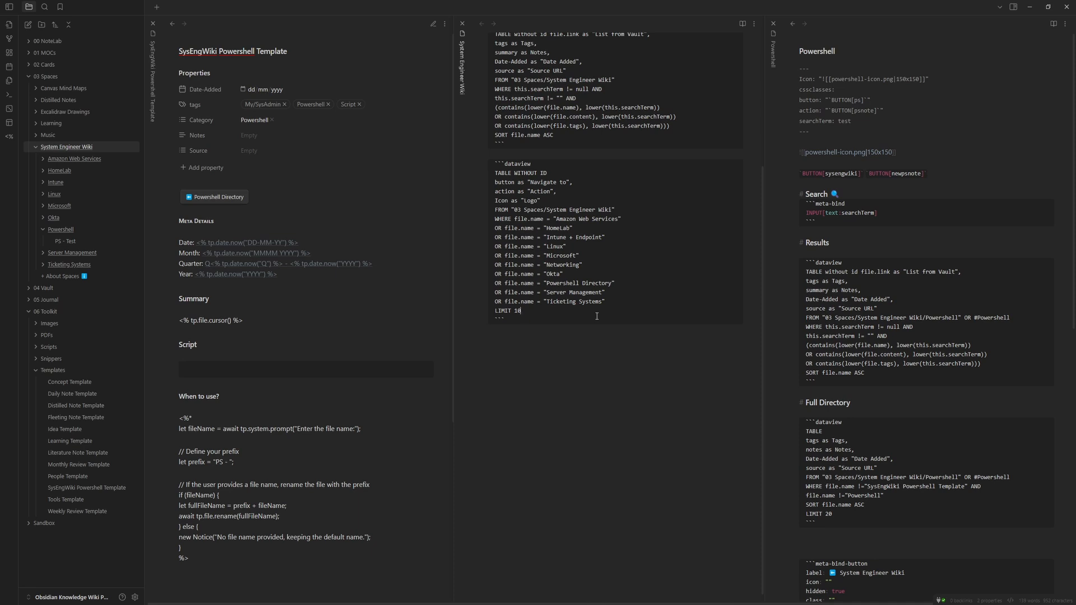
# Compare the navigation query's button, action, Icon, FROM and LIMIT lines with the Powershell page's properties and the wiki folders
pyautogui.moveTo(495, 173)
pyautogui.mouseDown()
pyautogui.moveTo(563, 169)
pyautogui.moveTo(479, 184)
pyautogui.mouseUp()
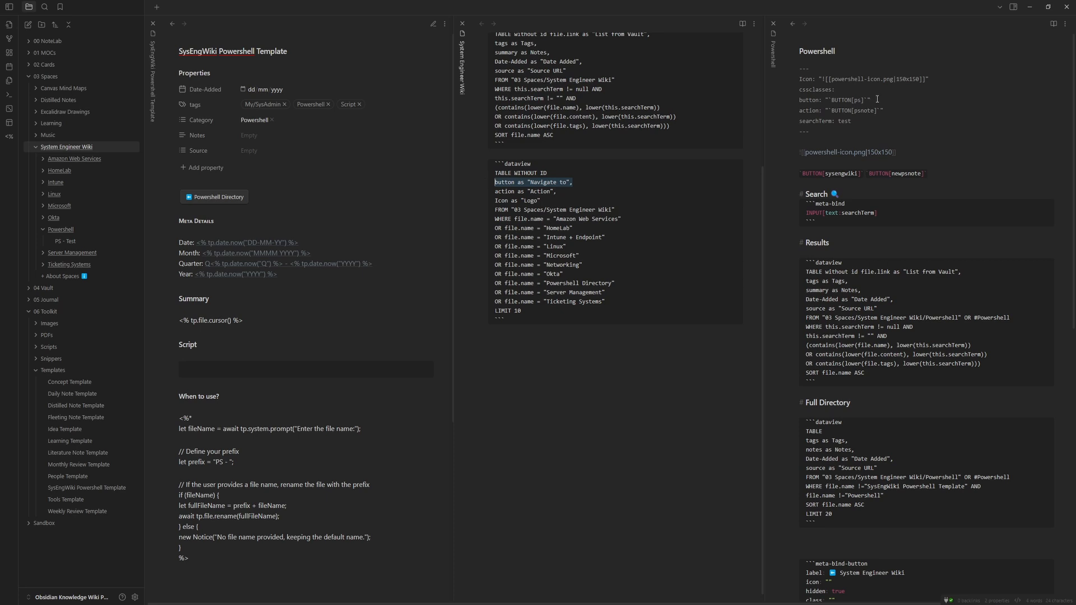
pyautogui.moveTo(557, 191); pyautogui.dragTo(487, 192)
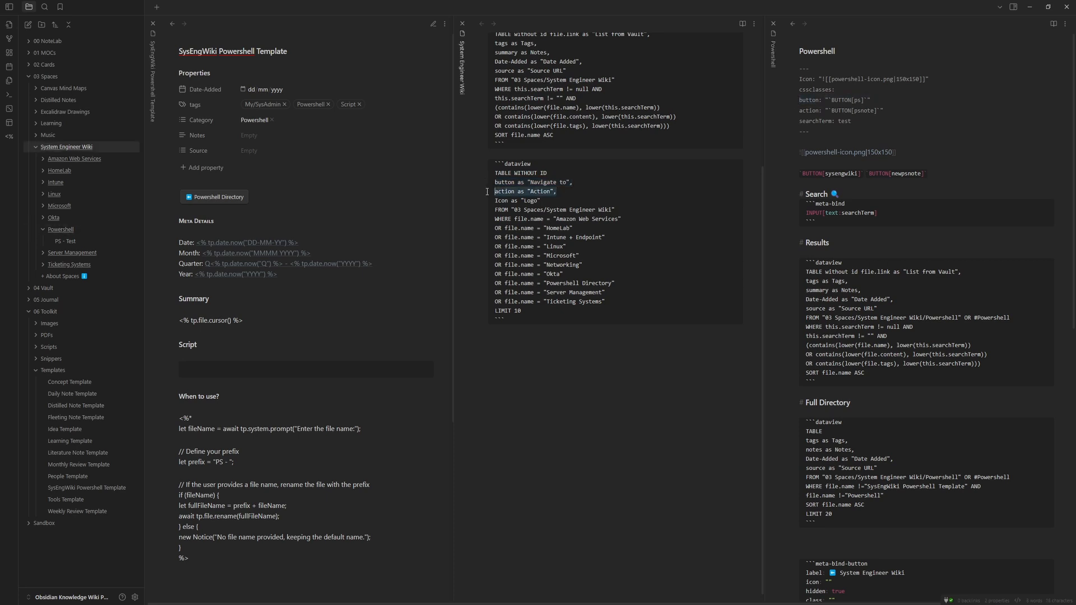
pyautogui.moveTo(902, 113); pyautogui.dragTo(784, 113)
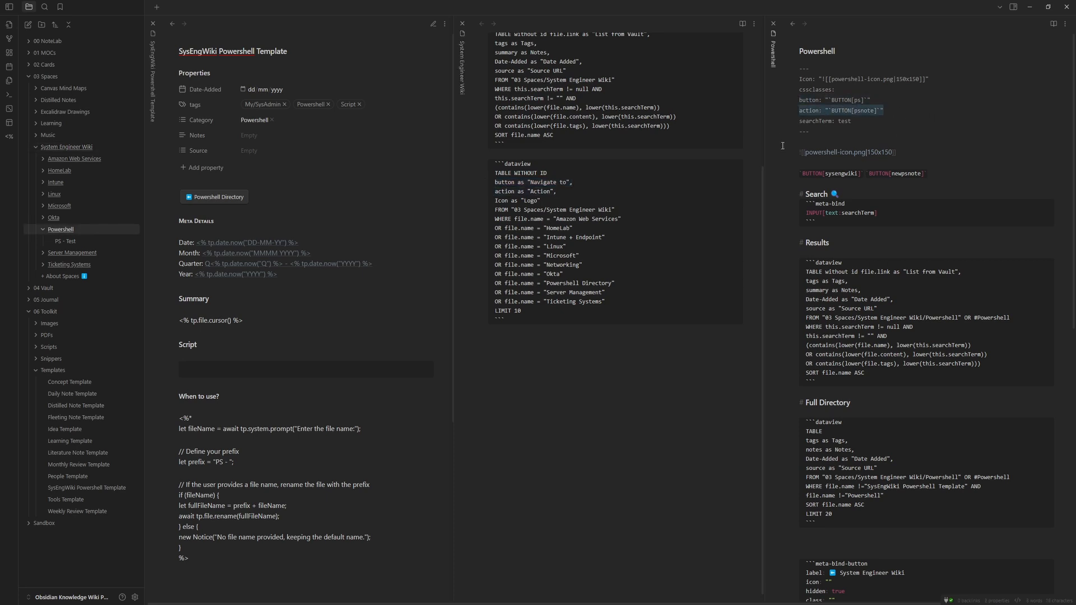
pyautogui.click(668, 219)
pyautogui.moveTo(932, 79); pyautogui.dragTo(759, 80)
pyautogui.click(611, 208)
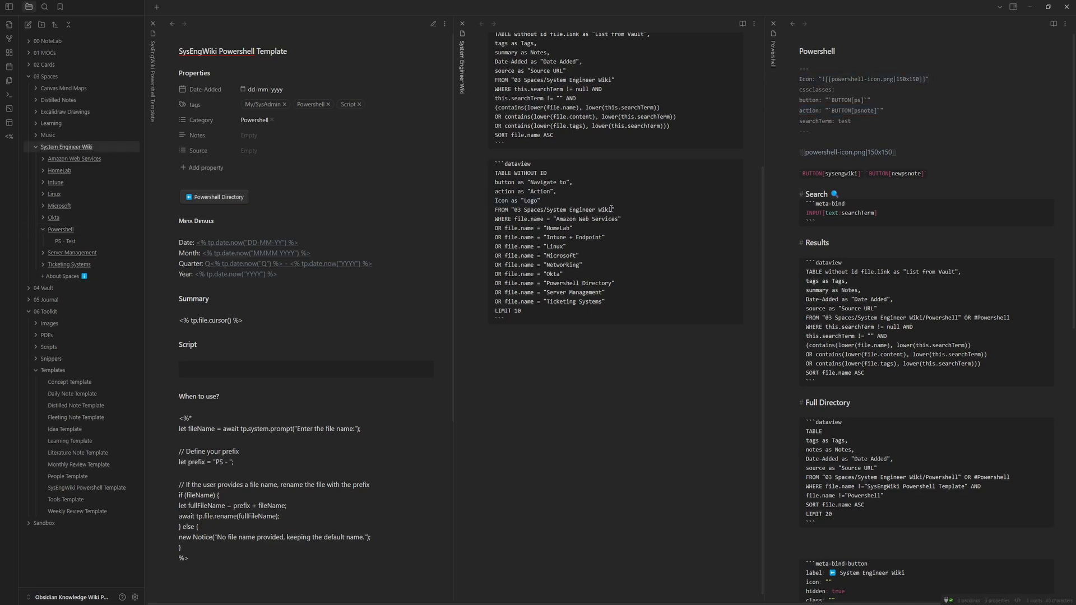
pyautogui.moveTo(627, 209); pyautogui.dragTo(494, 211)
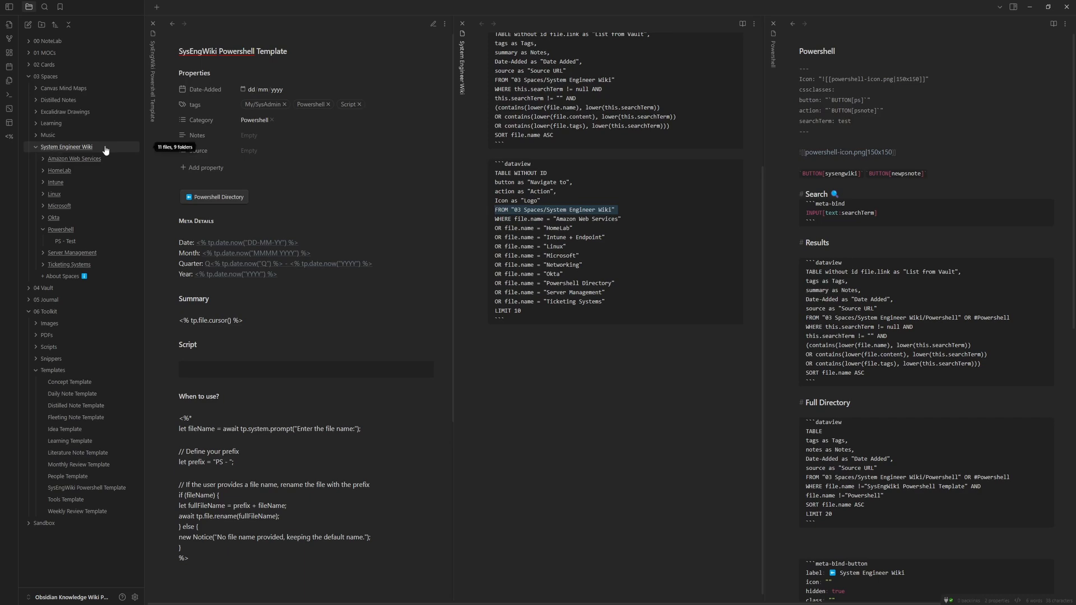
pyautogui.click(547, 219)
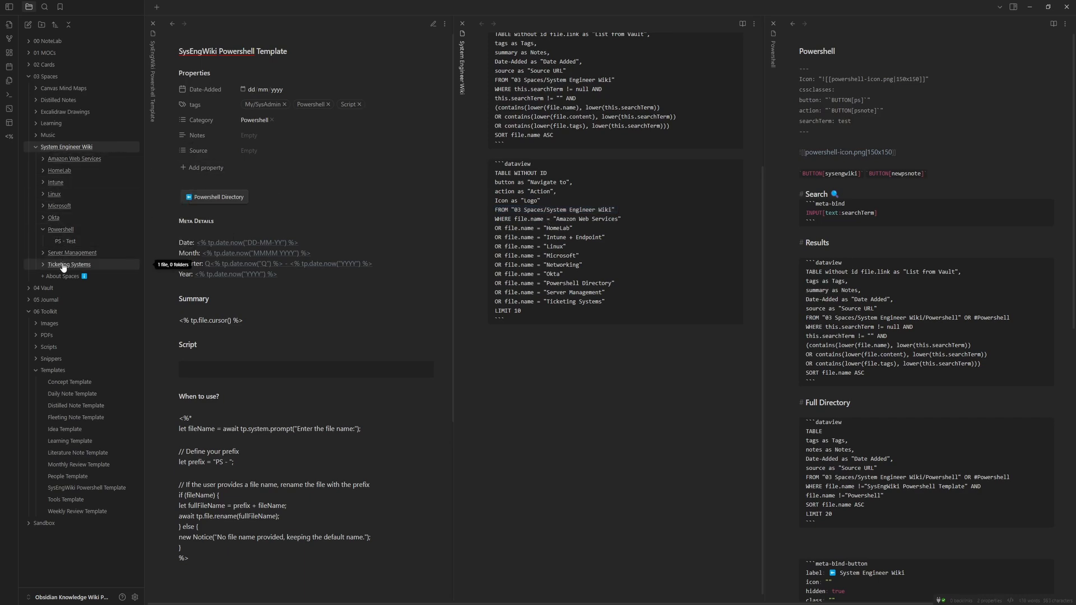
pyautogui.moveTo(530, 314); pyautogui.dragTo(488, 309)
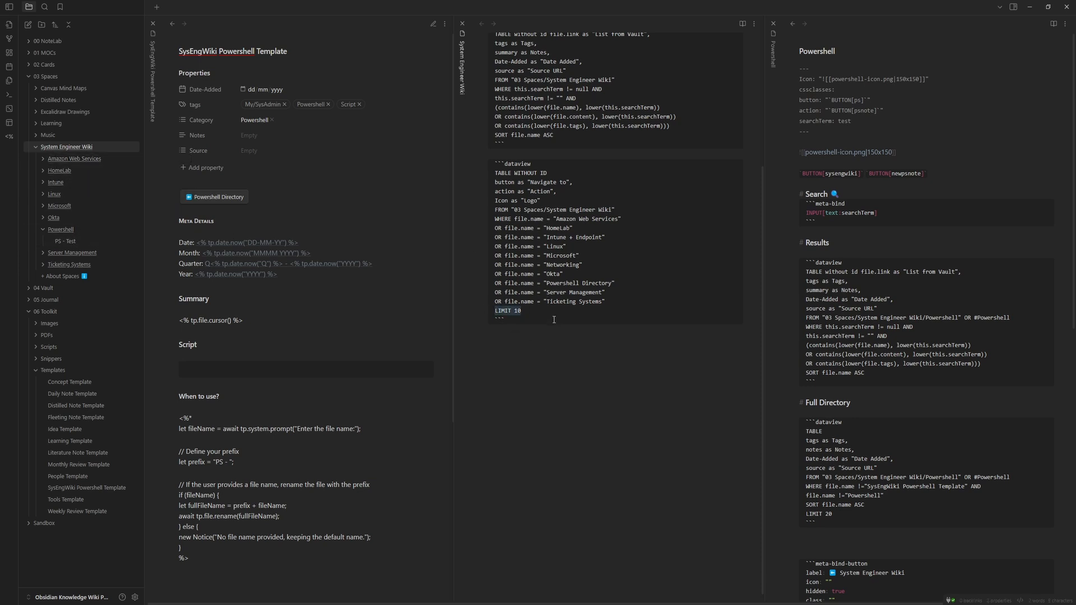
pyautogui.moveTo(551, 312); pyautogui.dragTo(487, 306)
# Add a Wiki Notes heading with a dataview table of file links, tags and days alive from System Engineer Wiki, sorted by file.cday DESC, LIMIT 90
pyautogui.click(560, 334)
pyautogui.write('# Wiki Notes')
pyautogui.press('Return')
pyautogui.press('Return')
pyautogui.write('```dataview')
pyautogui.press('Return')
pyautogui.write('TABLE WITHOUT ID  file.link as "List from Vault",  tags as Tags,  (date(today) - file.cday).day as "Days alive"  FROM "03 Spaces/System Engineer Wiki"  SORT file.cday DESC  LIMIT 90 ```')
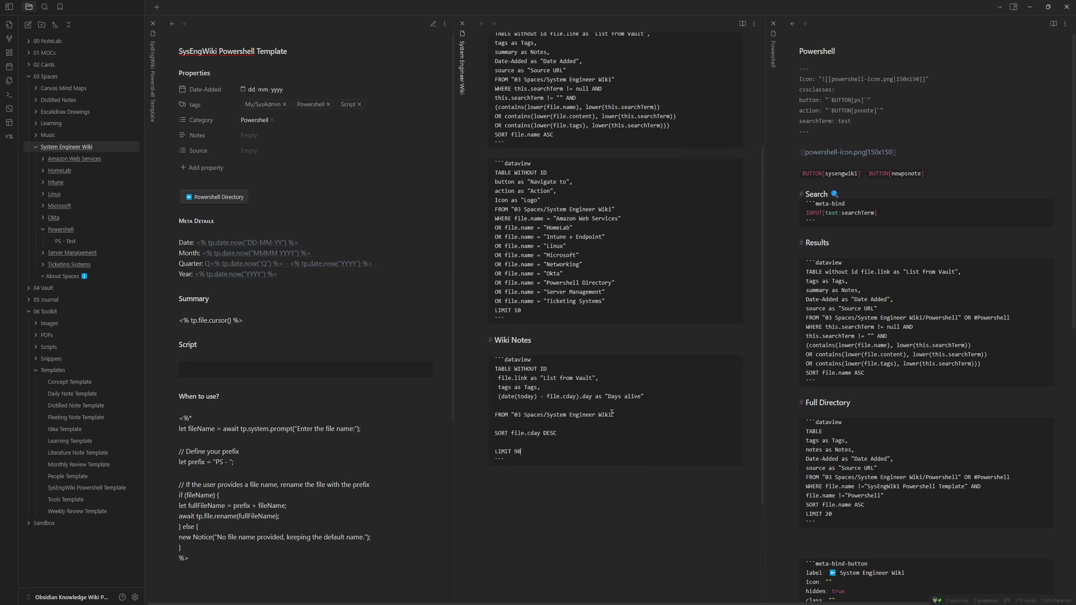
pyautogui.scroll(-2, 611, 413)
pyautogui.doubleClick(515, 320)
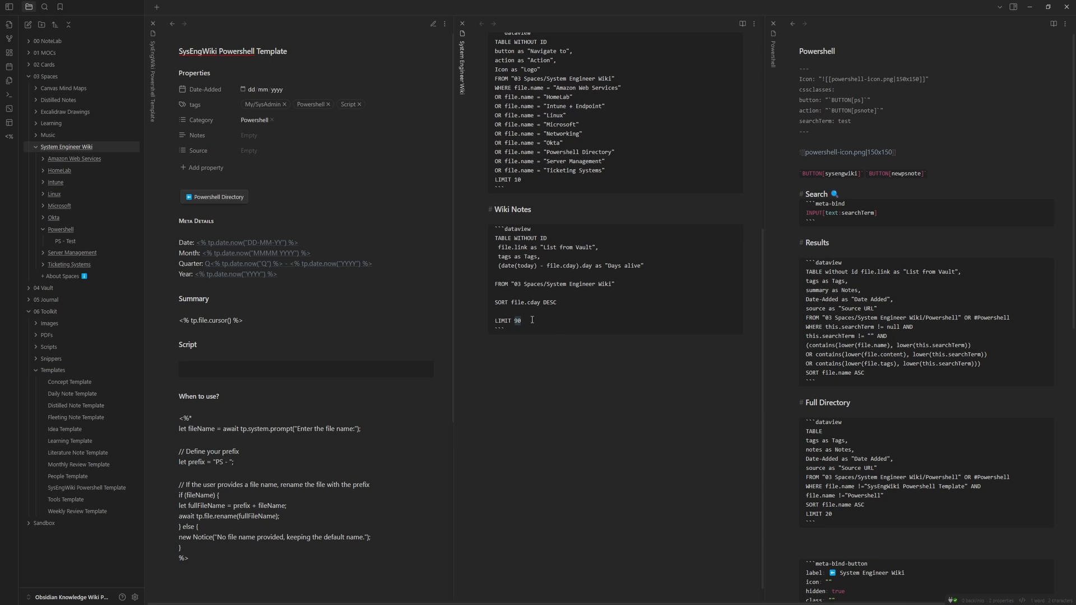
pyautogui.click(527, 321)
pyautogui.scroll(1, 554, 323)
pyautogui.moveTo(545, 378); pyautogui.dragTo(480, 249)
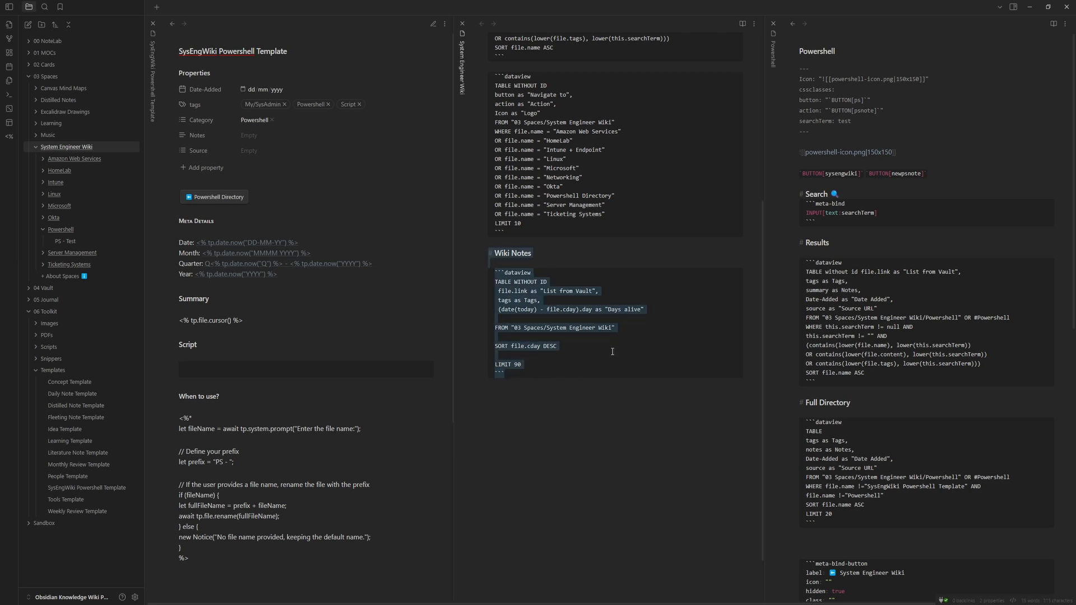
# Add a level-five heading "Hidden Meta Bind Embed" with an empty meta-bind-embed code block at the end of System Engineer Wiki
pyautogui.click(587, 388)
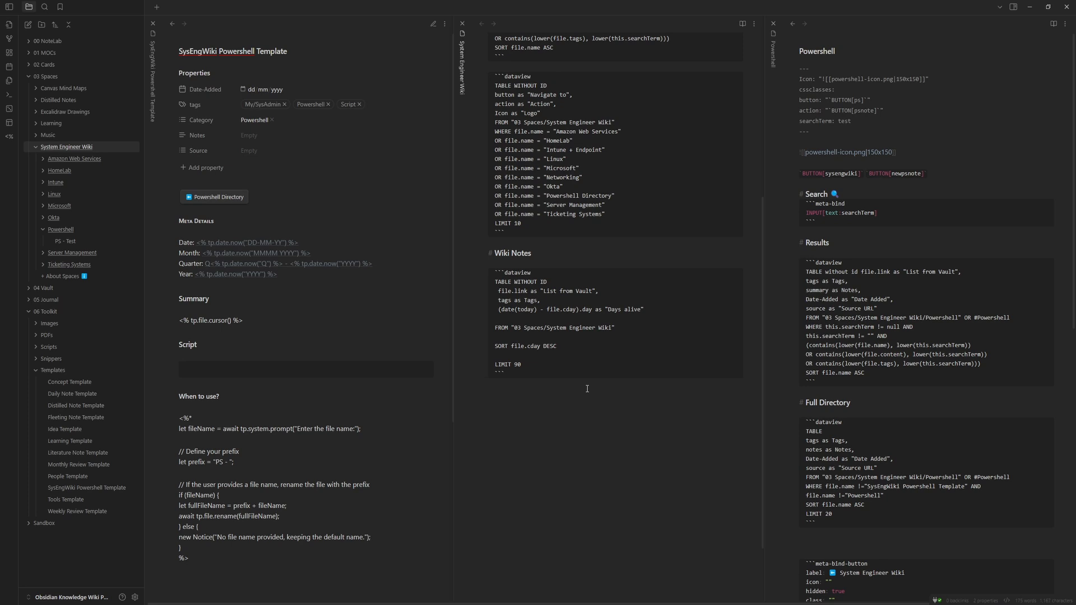
pyautogui.write('##### Hidden Meta Bind Emb')
pyautogui.write('ed')
pyautogui.write('`meta-bi')
pyautogui.write('nd-embed')
pyautogui.press('Return')
# Create a MetaBindEmbed folder inside the snippets folder of 06 Toolkit
pyautogui.click(37, 359)
pyautogui.rightClick(38, 360)
pyautogui.click(85, 378)
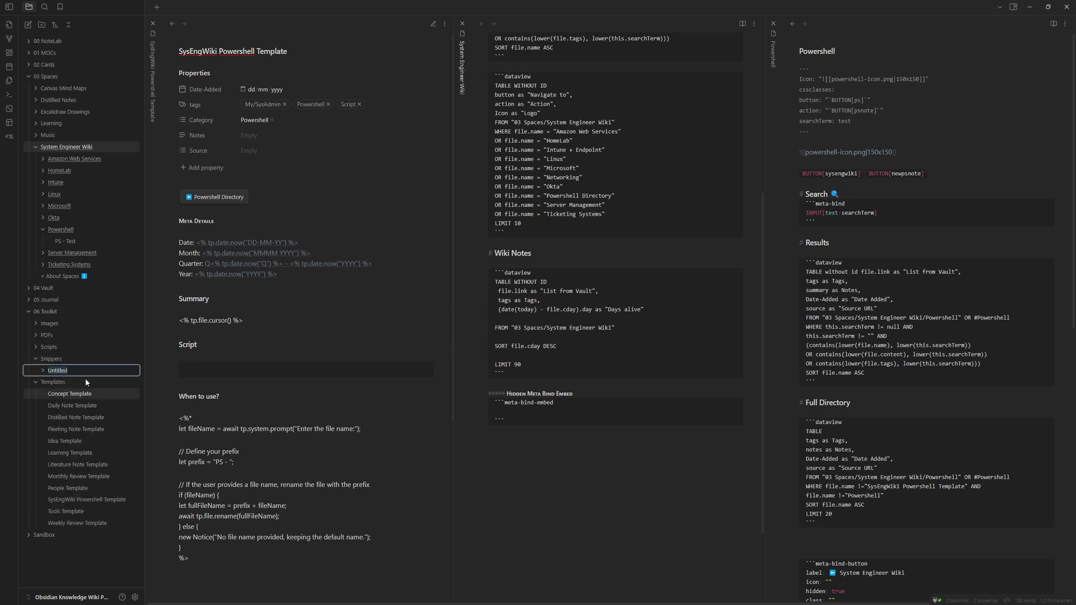
pyautogui.write('MetaB')
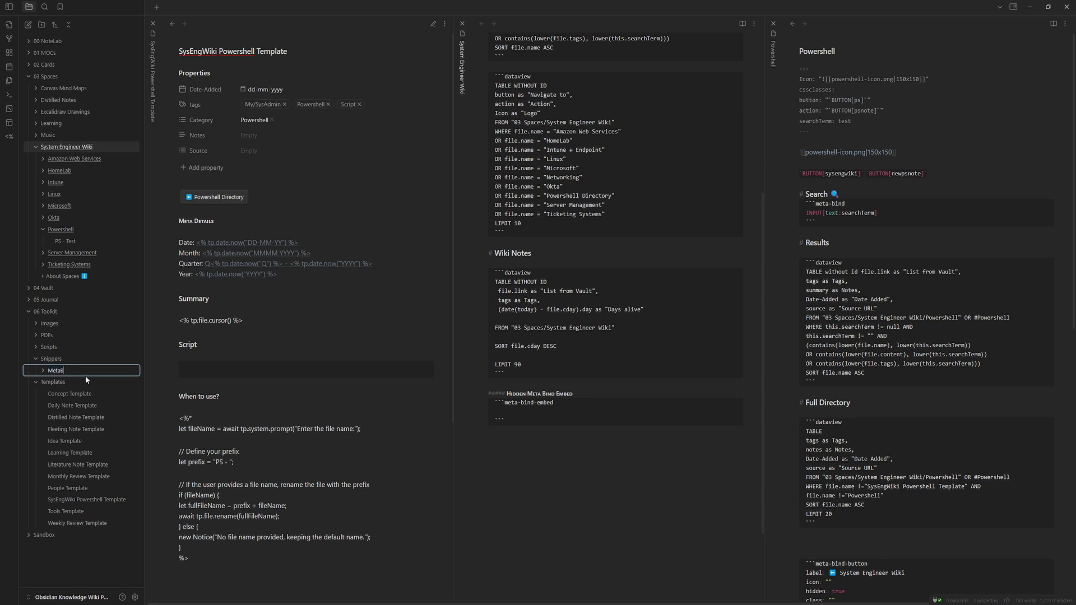
pyautogui.write('indEmbed')
pyautogui.press('Return')
# Create a note in the MetaBindEmbed folder, open it beside System Engineer Wiki and title it "MetaBind Dashboard Embed"
pyautogui.rightClick(85, 376)
pyautogui.click(99, 379)
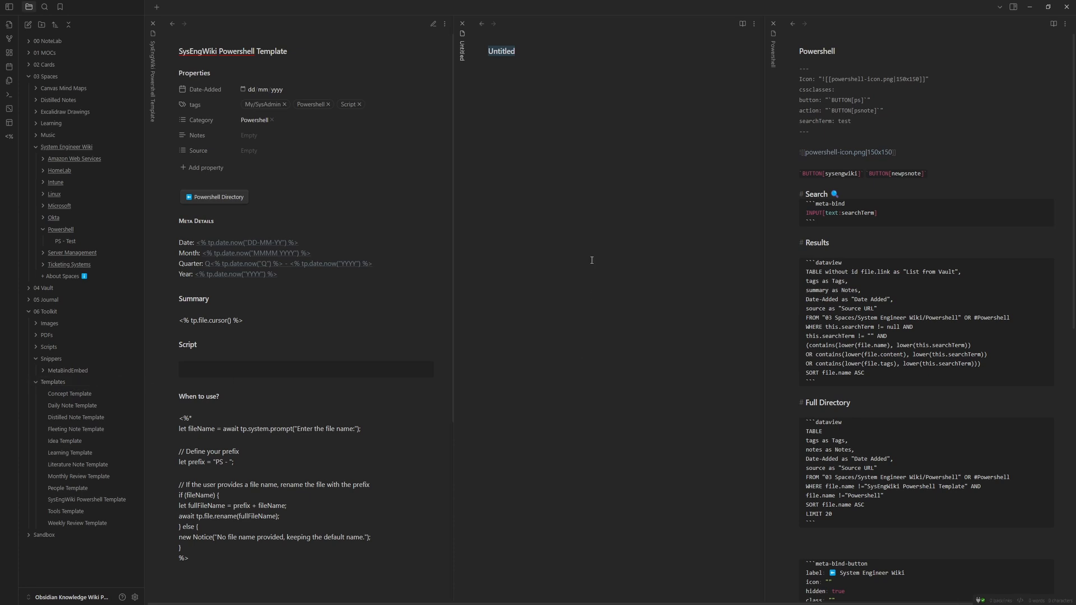
pyautogui.click(484, 23)
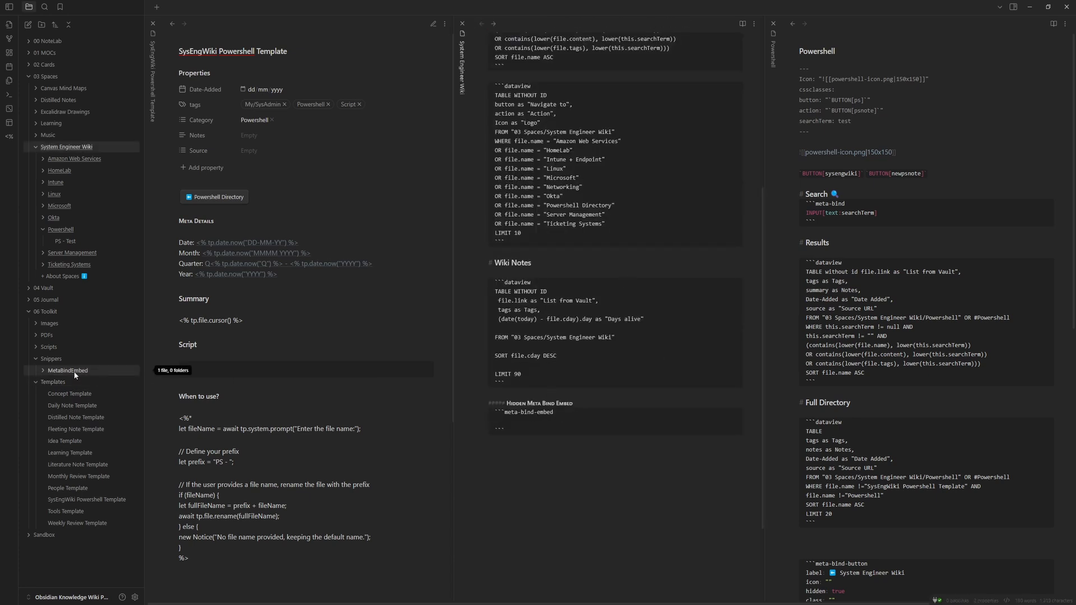
pyautogui.click(44, 372)
pyautogui.click(69, 384)
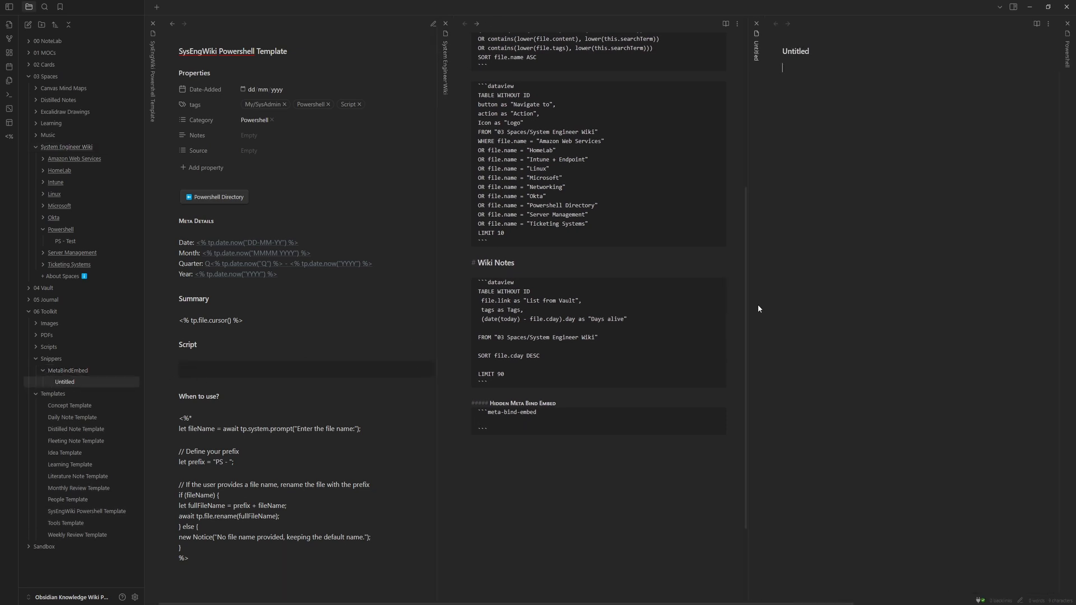
pyautogui.doubleClick(800, 52)
pyautogui.write('MetaBind Dashboard')
pyautogui.write(' Embed')
# Link [[MetaBind Dashboard Embed]] inside the meta-bind-embed block of System Engineer Wiki
pyautogui.click(499, 422)
pyautogui.write('[[MetaBind Dashboard Embed')
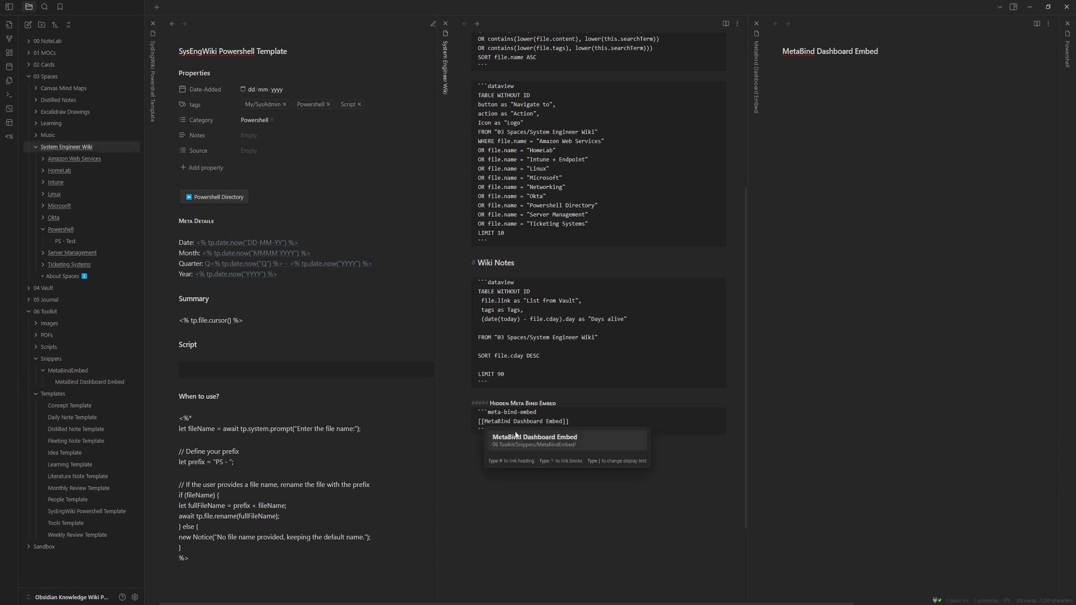
pyautogui.click(516, 437)
pyautogui.click(493, 427)
# Check the Powershell page's icon, button and action properties and change "Powershell Directory" to "Powershell" in the System Engineer Wiki navigation query
pyautogui.click(887, 122)
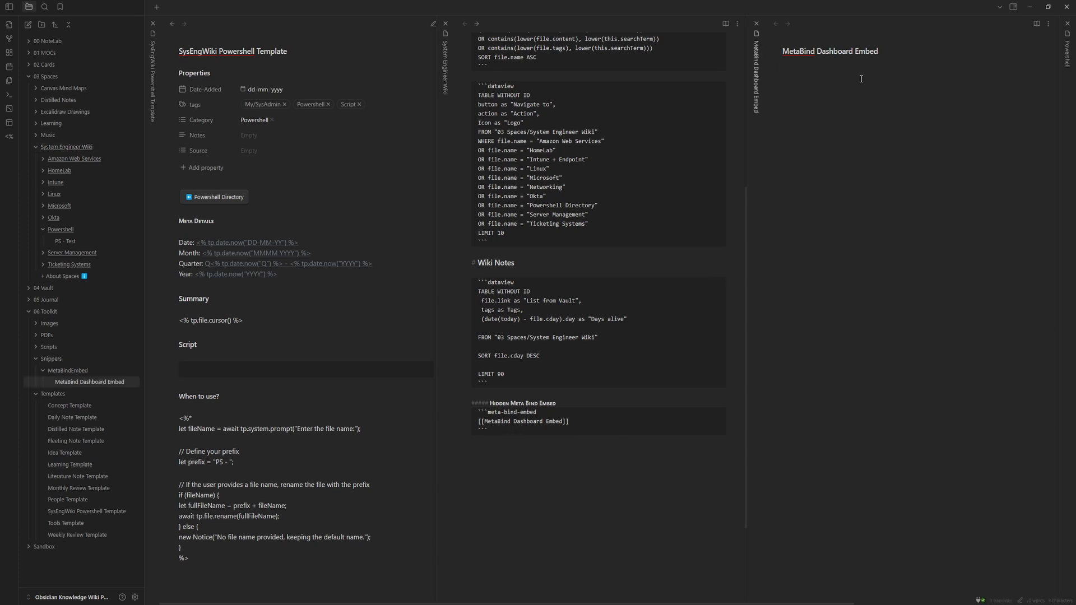
pyautogui.scroll(5, 548, 430)
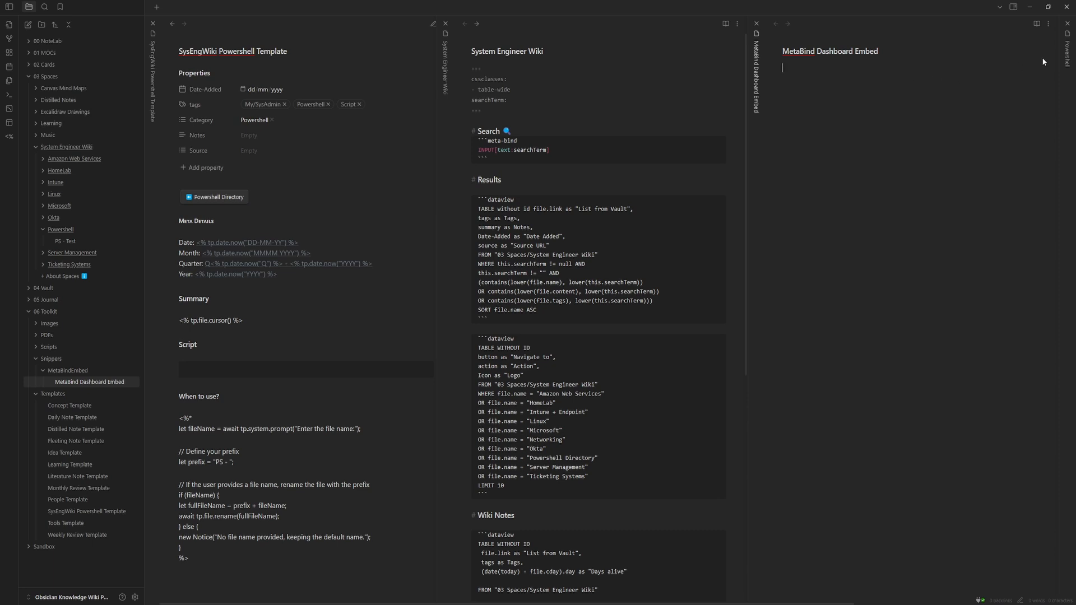
pyautogui.click(1066, 59)
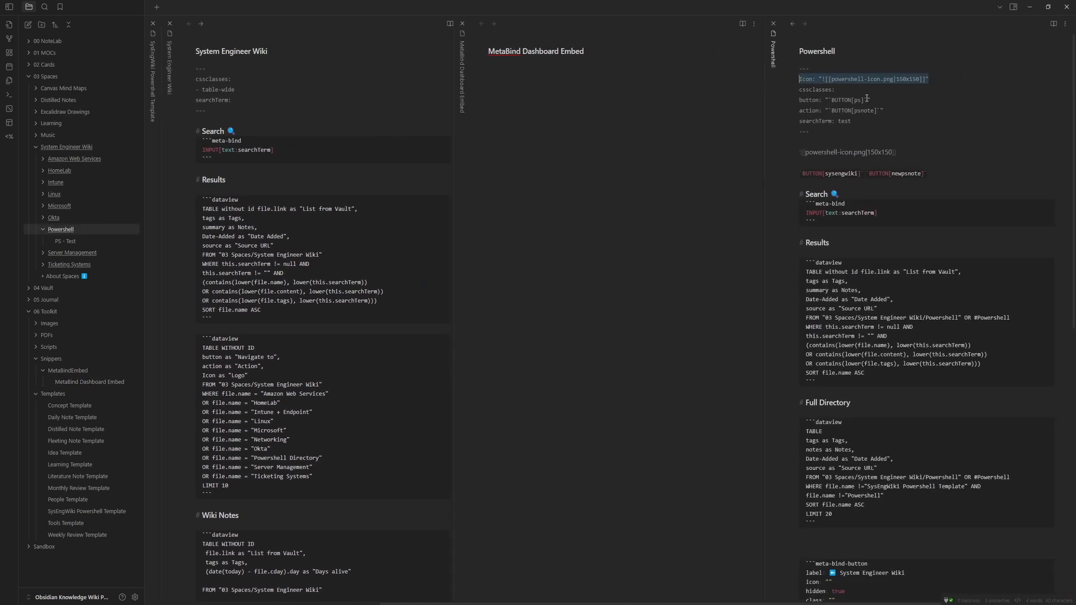
pyautogui.moveTo(899, 112); pyautogui.dragTo(787, 101)
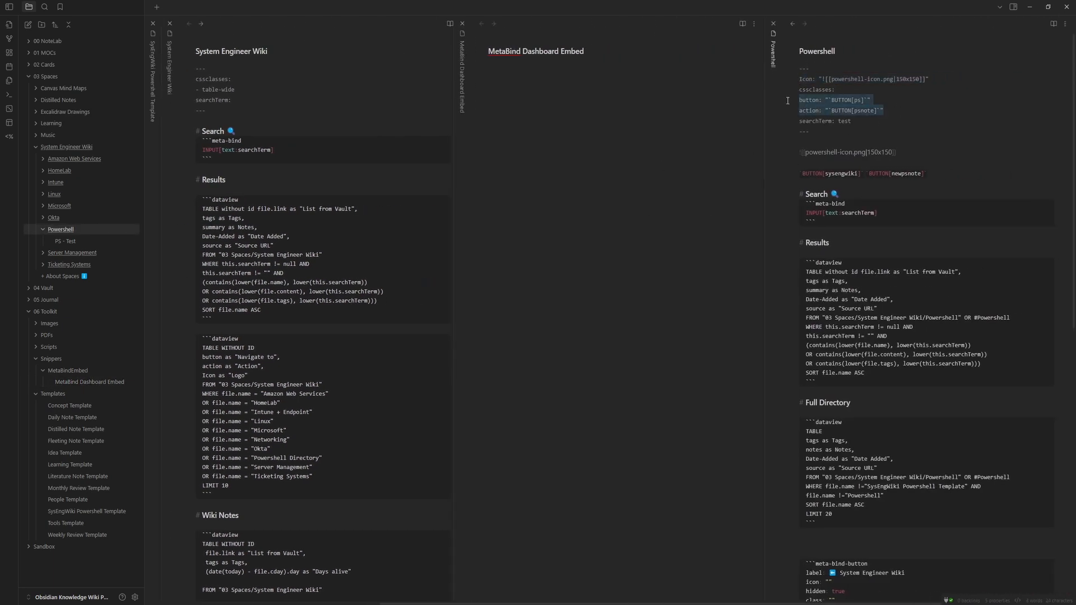
pyautogui.moveTo(323, 458); pyautogui.dragTo(186, 458)
pyautogui.doubleClick(306, 458)
pyautogui.press('BackSpace')
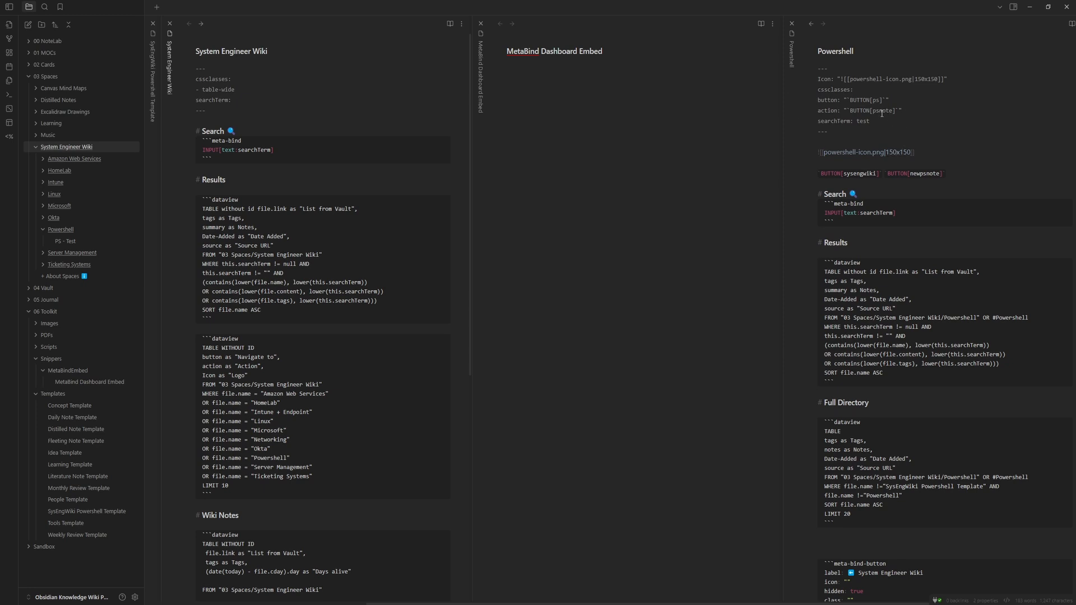
# Copy the New PS Note meta-bind-button block from the Powershell page into the MetaBind Dashboard Embed note
pyautogui.scroll(-3, 863, 328)
pyautogui.scroll(3, 864, 328)
pyautogui.scroll(-5, 852, 449)
pyautogui.moveTo(843, 570); pyautogui.dragTo(801, 435)
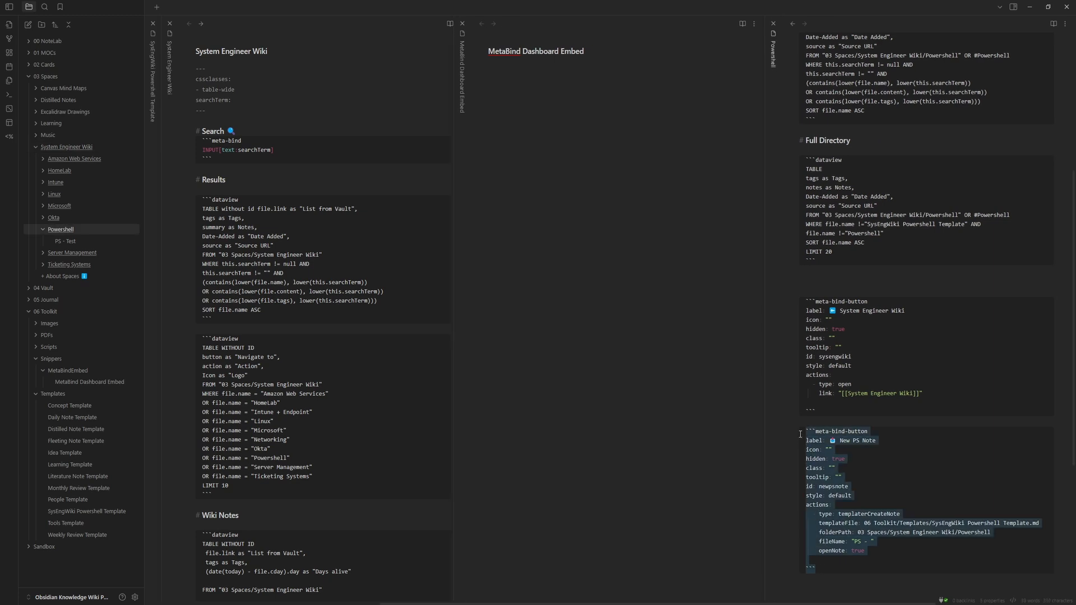
pyautogui.click(504, 149)
pyautogui.write('```meta-bind-button label: 📝 New PS Note icon: "" hidden: true class: "" tooltip: "" id: newpsnote style: default actions:   - type: templaterCreateNote     templateFile: 06 Toolkit/Templates/SysEngWiki Powershell Template.md     folderPath: 03 Spaces/System Engineer Wiki/Powershell     fileName: "PS - "     openNote: true  ```')
pyautogui.scroll(5, 836, 110)
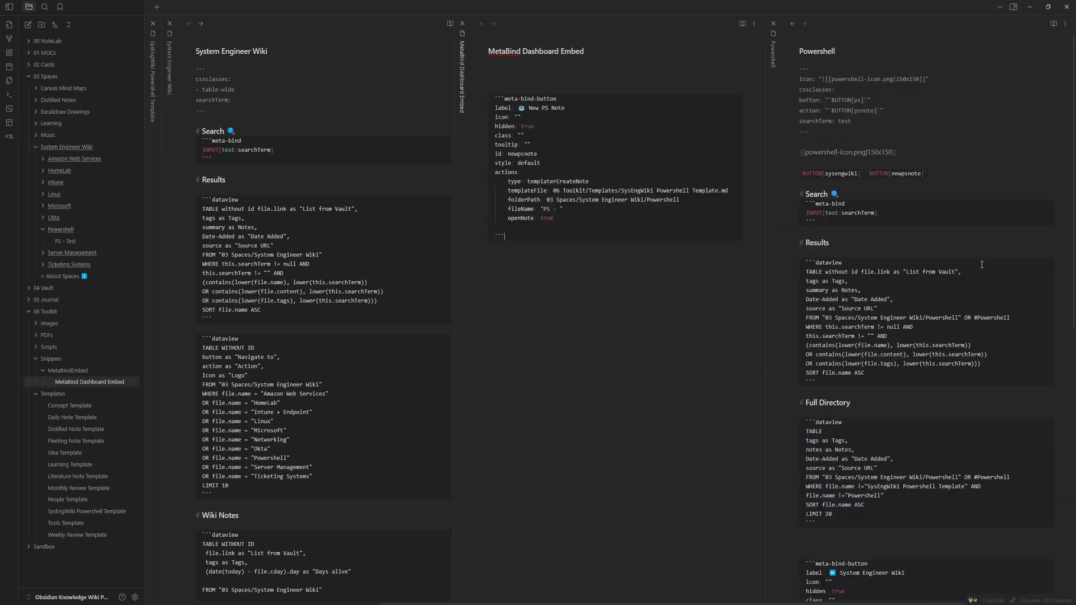
# Set the id of the New PS Note button in MetaBind Dashboard Embed to psnote, matching the Powershell page's action property
pyautogui.doubleClick(864, 110)
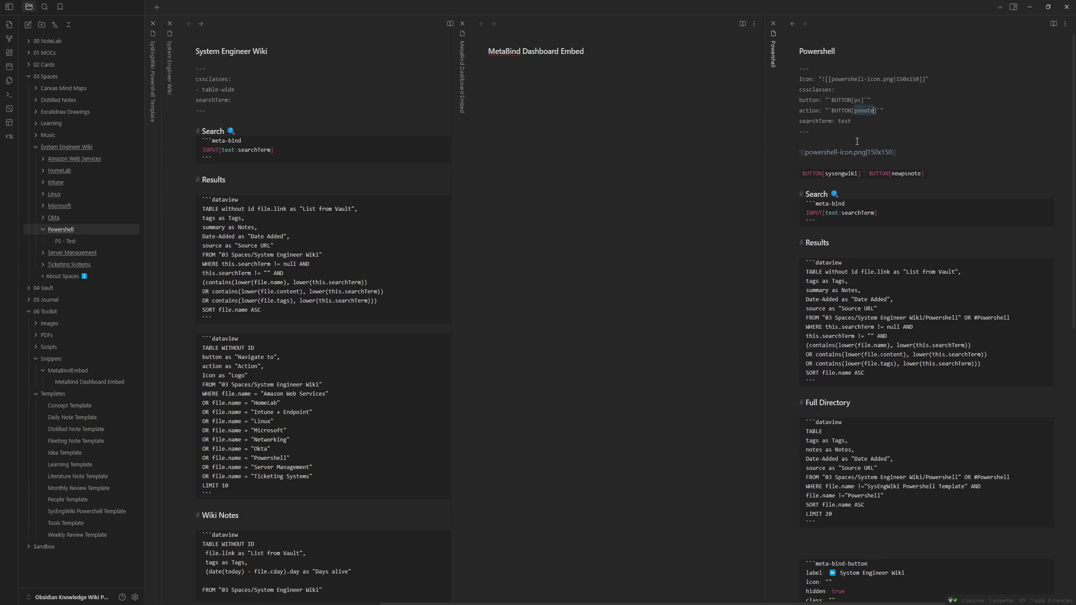
pyautogui.click(755, 24)
pyautogui.click(709, 62)
pyautogui.doubleClick(523, 155)
pyautogui.write('psnote')
pyautogui.click(586, 182)
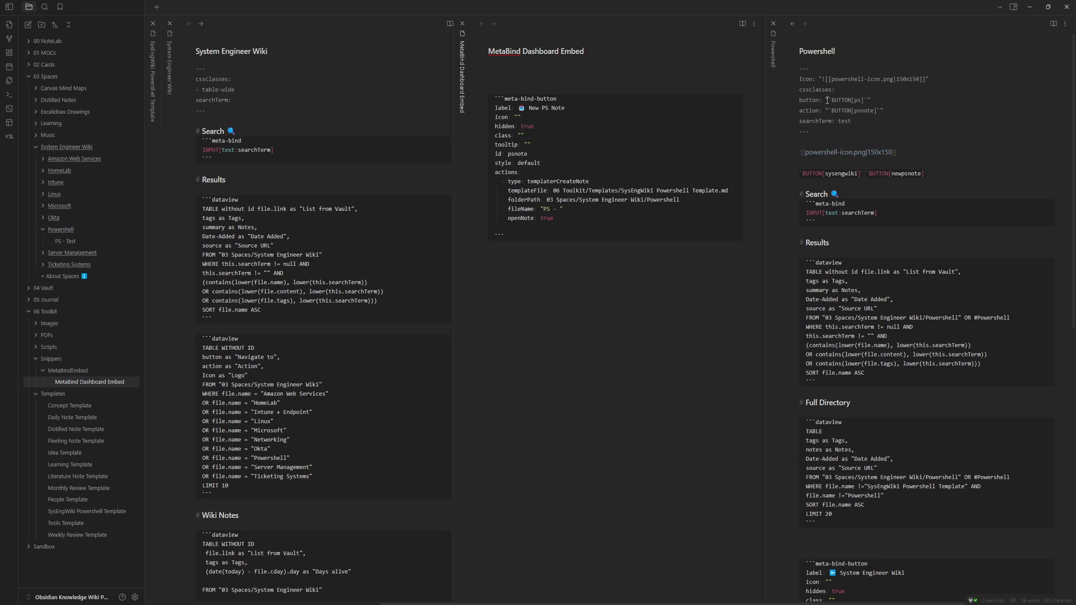
# Copy the System Engineer Wiki meta-bind-button block from the Powershell page below the New PS Note block in MetaBind Dashboard Embed
pyautogui.moveTo(870, 100); pyautogui.dragTo(800, 99)
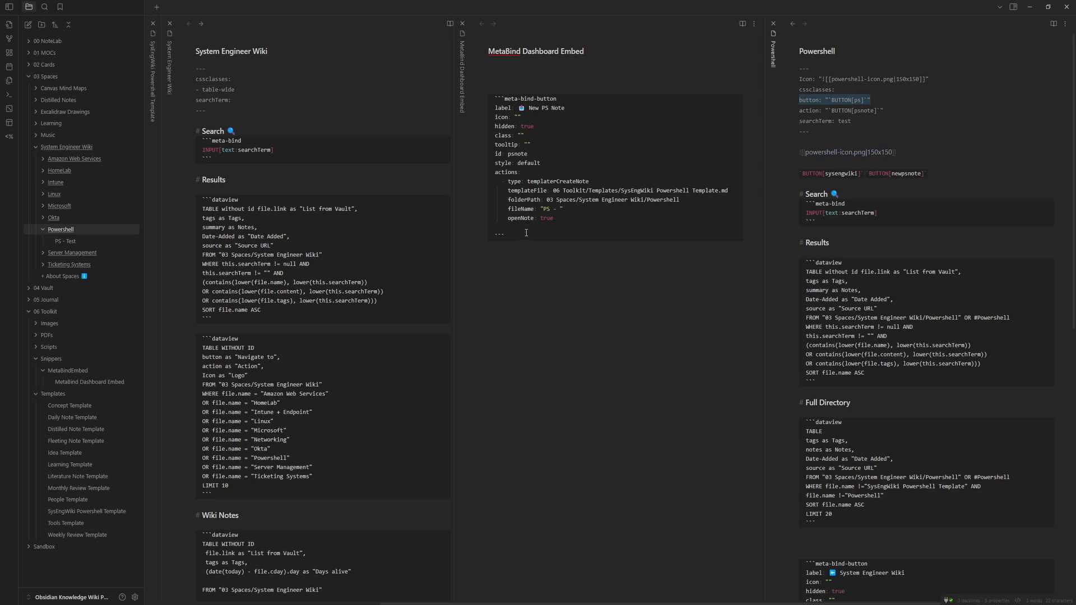
pyautogui.scroll(-3, 910, 232)
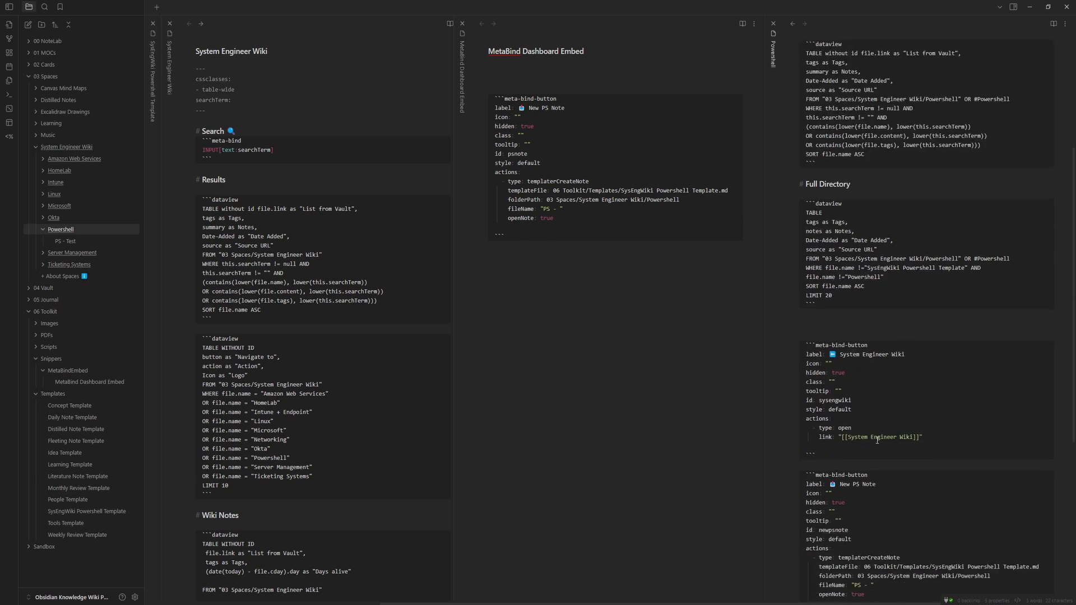
pyautogui.moveTo(877, 440); pyautogui.dragTo(804, 345)
pyautogui.hotkey('ctrl', 'c')
pyautogui.click(648, 287)
pyautogui.hotkey('ctrl', 'v')
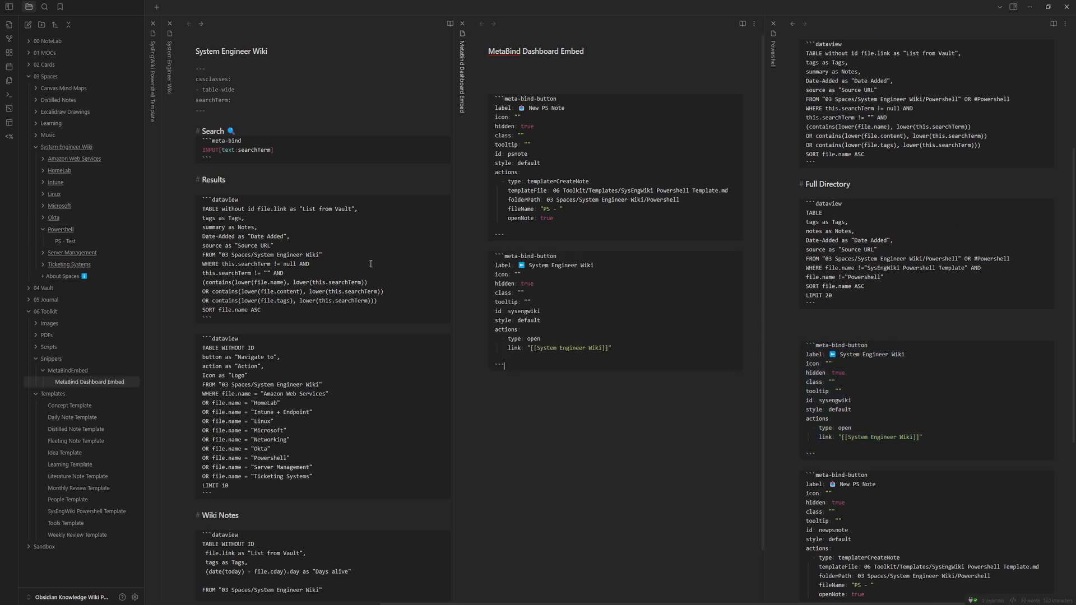
# Label the copied button block "Powershell Directory" and point its link to [[Powershell]]
pyautogui.moveTo(593, 265); pyautogui.dragTo(519, 266)
pyautogui.write('Powershell Directory')
pyautogui.moveTo(602, 348); pyautogui.dragTo(539, 348)
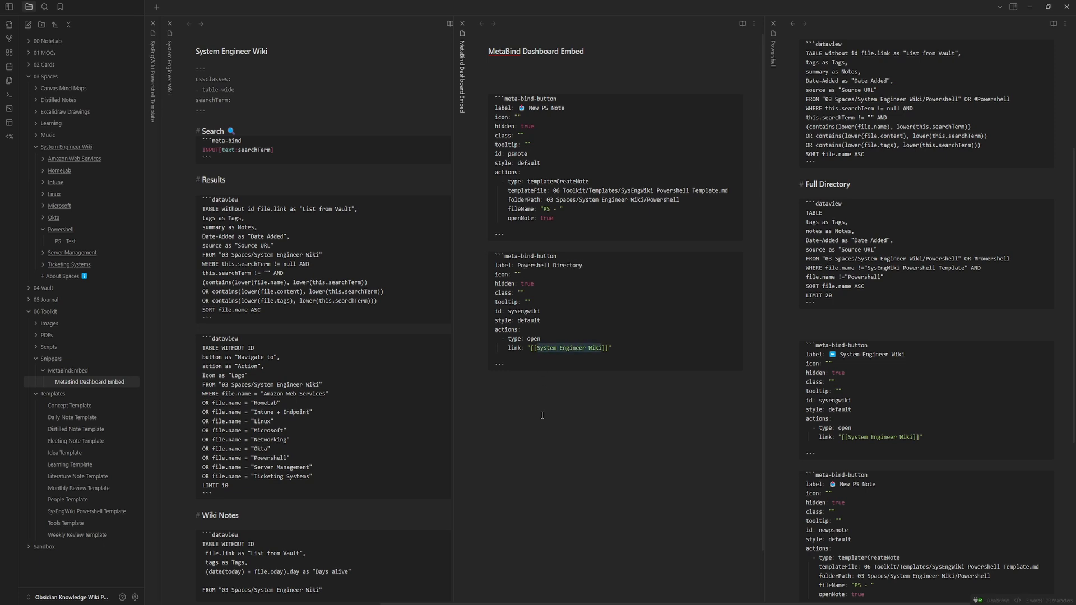
pyautogui.write('Power')
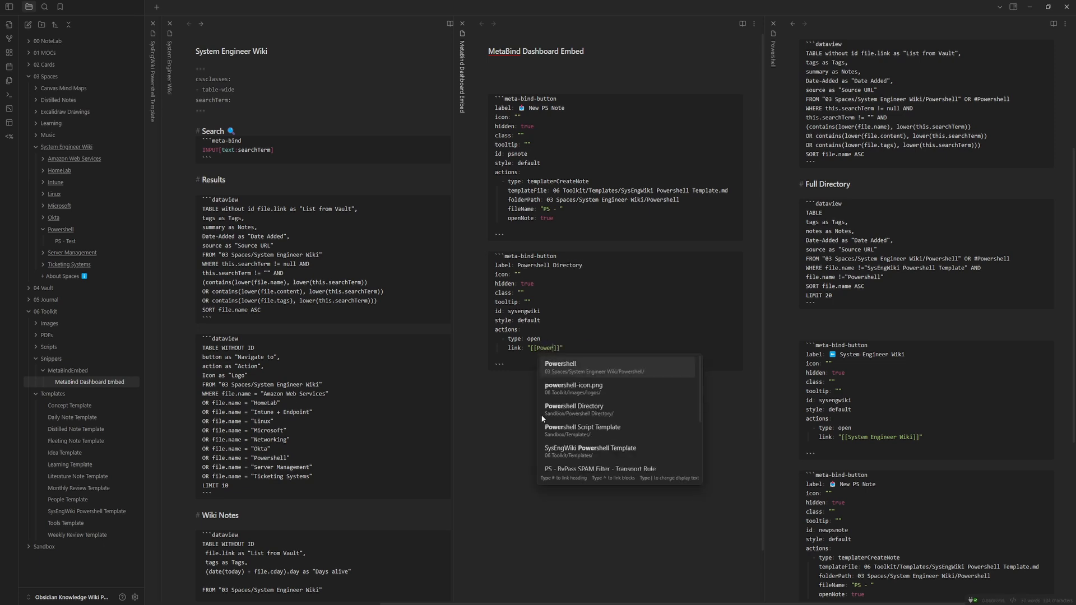
pyautogui.click(587, 367)
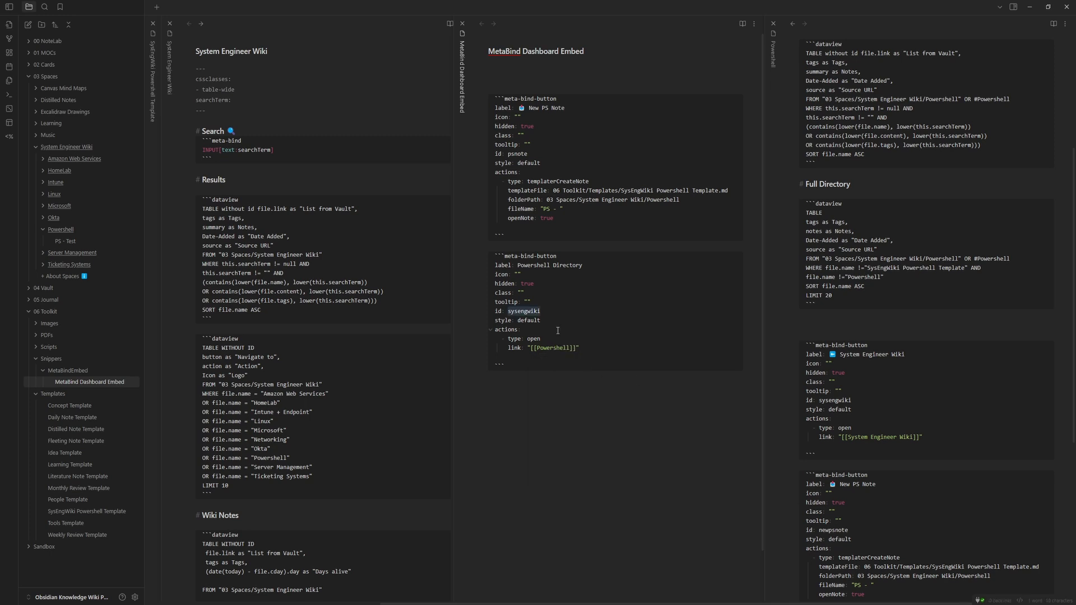
# Set the Powershell Directory button's id to "ps" and enclose the psnote id in quotation marks as well
pyautogui.click(754, 27)
pyautogui.click(550, 392)
pyautogui.scroll(4, 860, 122)
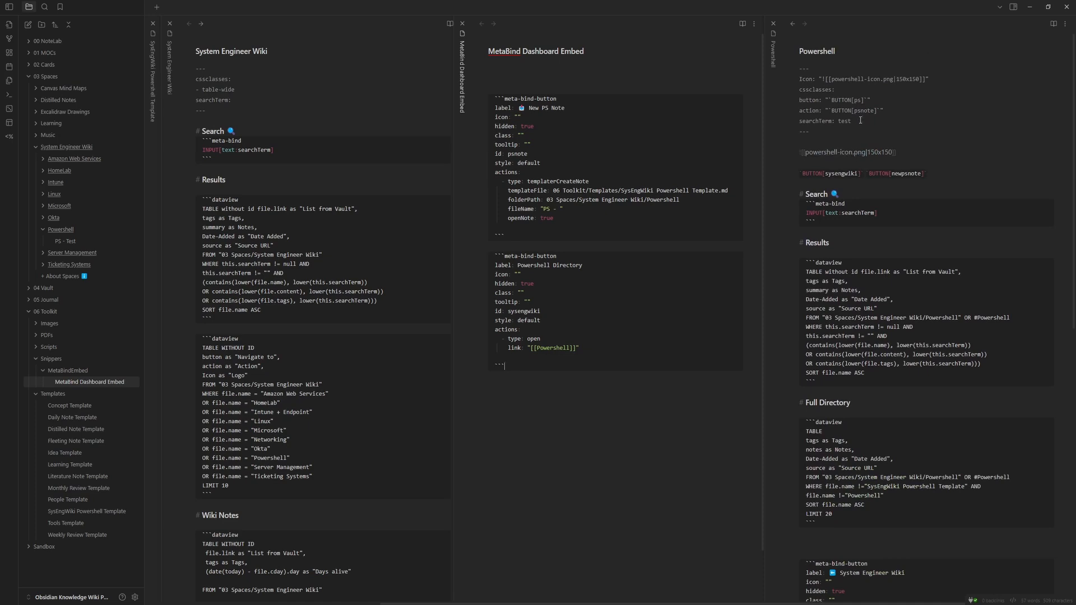
pyautogui.doubleClick(860, 101)
pyautogui.doubleClick(525, 311)
pyautogui.write('ps')
pyautogui.press('Left')
pyautogui.press('Left')
pyautogui.write('"')
pyautogui.click(535, 313)
pyautogui.write('""')
pyautogui.press('End')
pyautogui.write('"')
pyautogui.click(551, 417)
# Check the Powershell button and action properties against the navigation query, and view the embed note and System Engineer Wiki in reading view
pyautogui.click(742, 24)
pyautogui.scroll(-4, 315, 421)
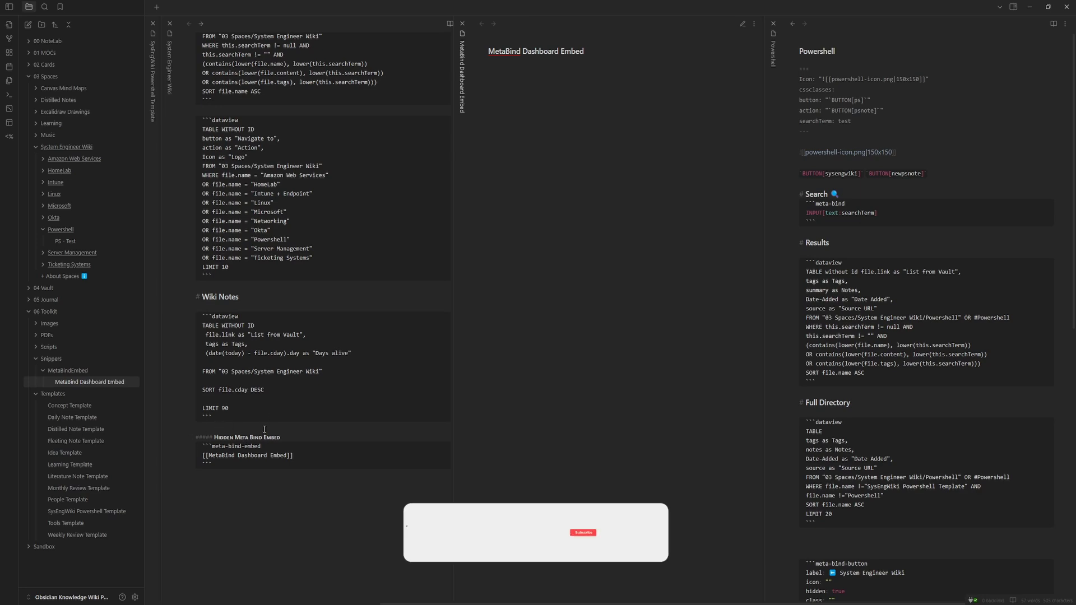
pyautogui.click(881, 111)
pyautogui.moveTo(882, 111); pyautogui.dragTo(800, 99)
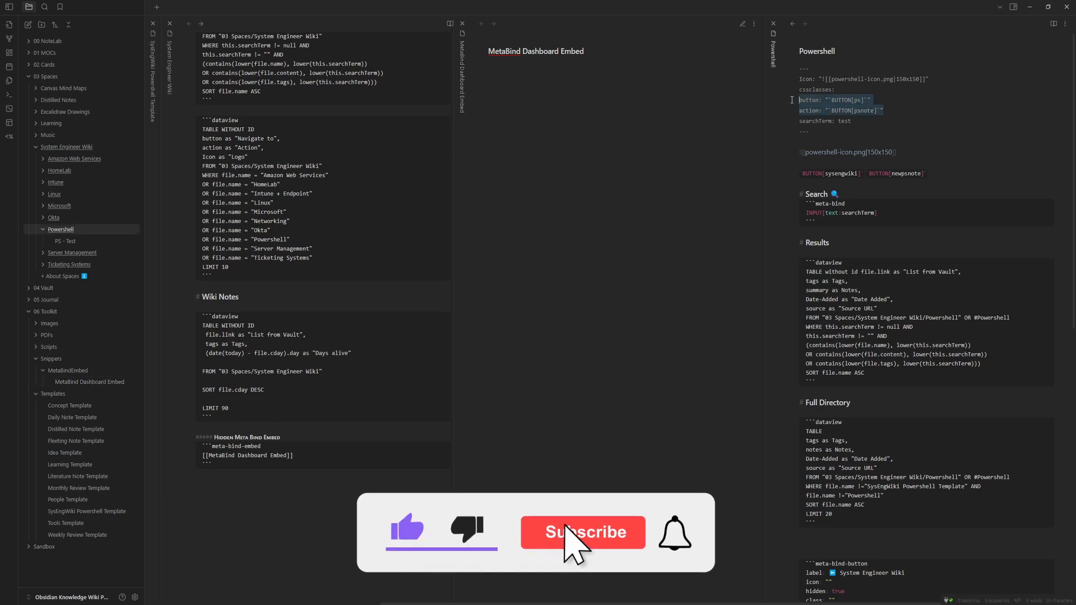
pyautogui.doubleClick(274, 239)
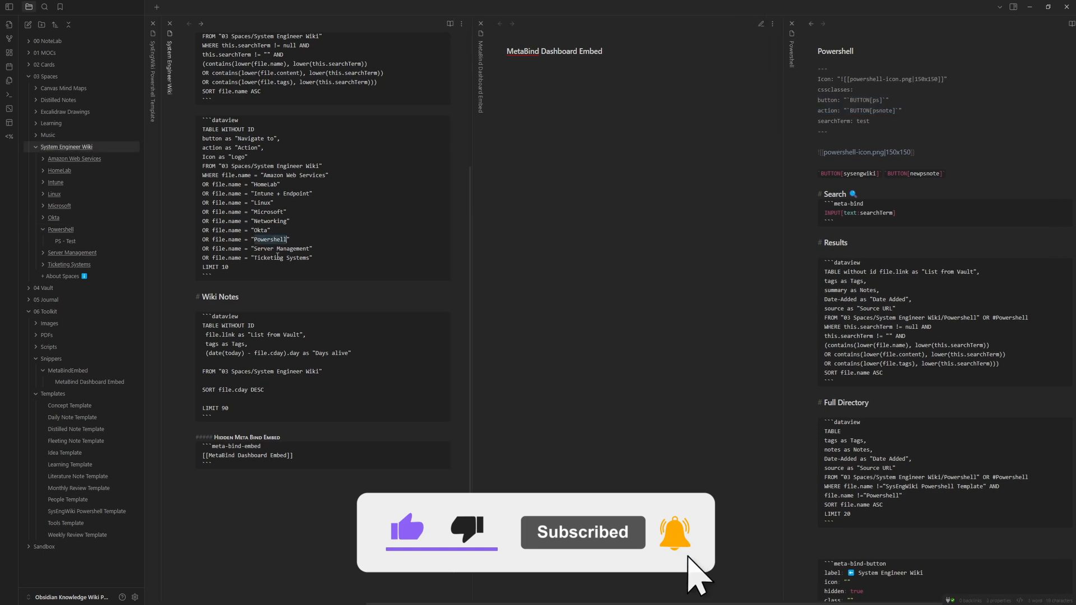
pyautogui.scroll(4, 291, 235)
pyautogui.click(450, 24)
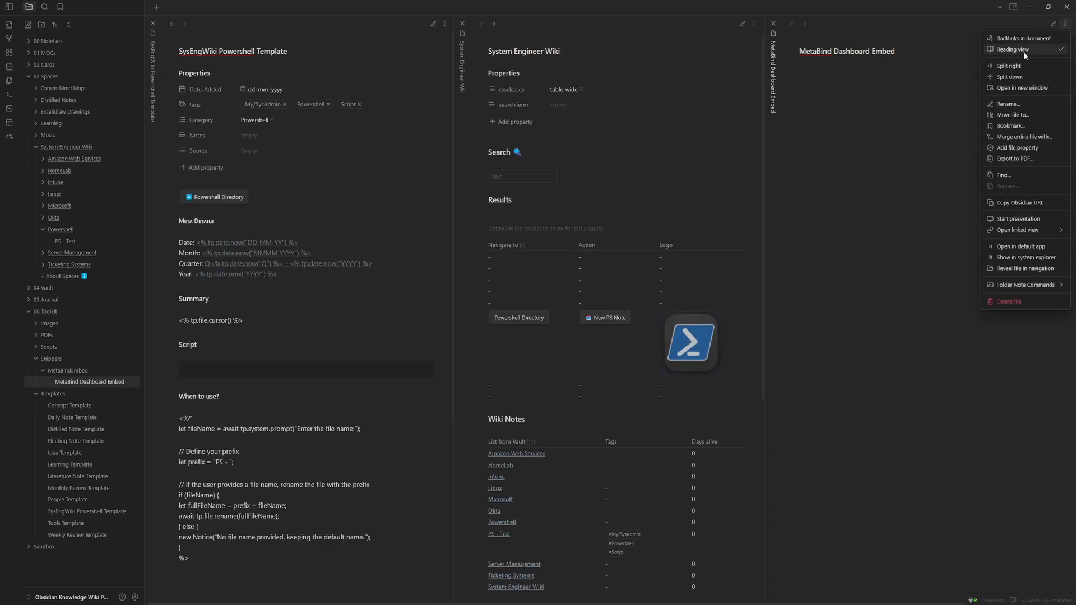
# Return the embed note to editing, add a right-arrow emoji before Powershell Directory in the button label and enclose the label in quotes
pyautogui.click(1025, 50)
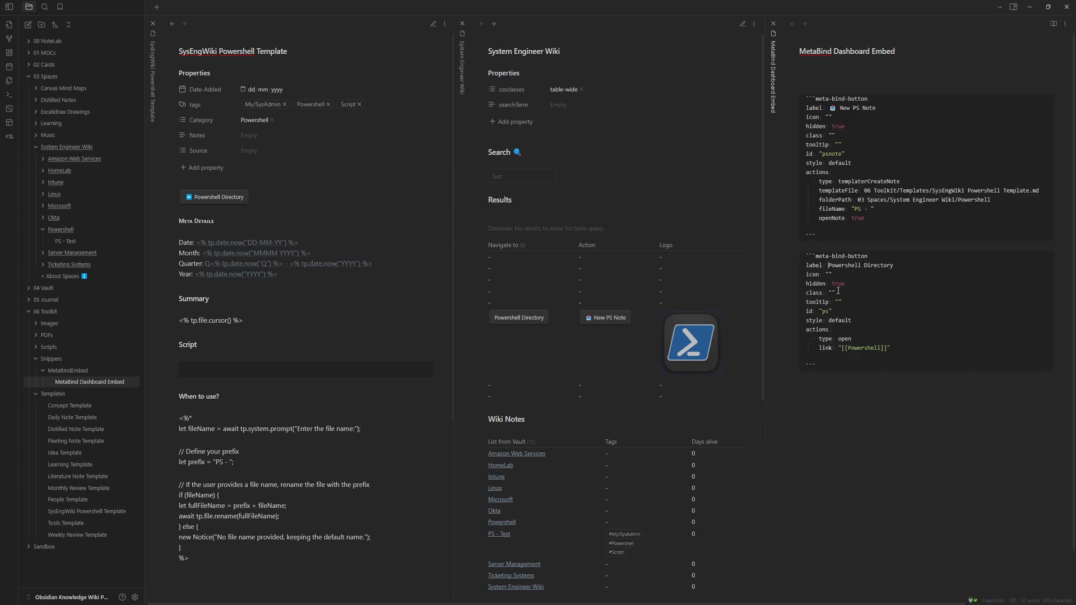
pyautogui.press('super+period')
pyautogui.write('arro')
pyautogui.click(873, 388)
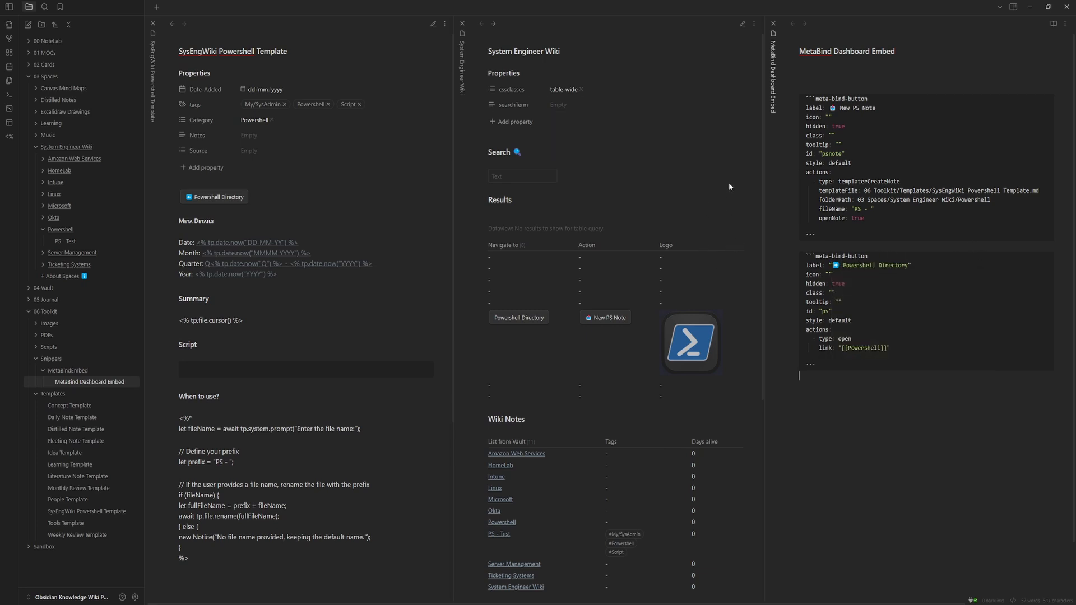
# Refresh System Engineer Wiki by switching it through source mode to live preview and check the Powershell Directory button's label
pyautogui.click(727, 180)
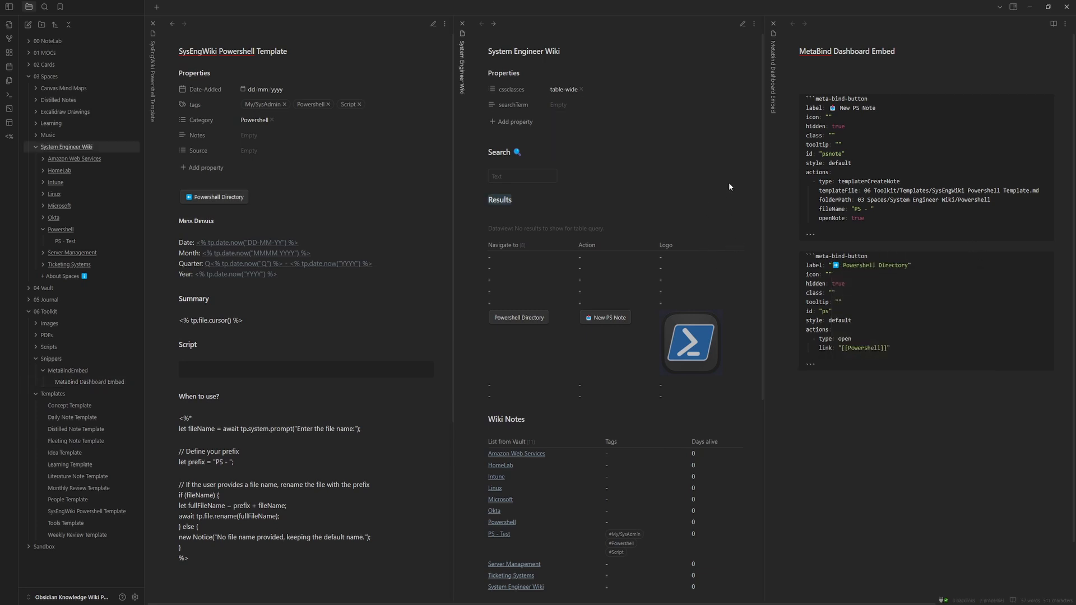
pyautogui.click(754, 25)
pyautogui.click(744, 41)
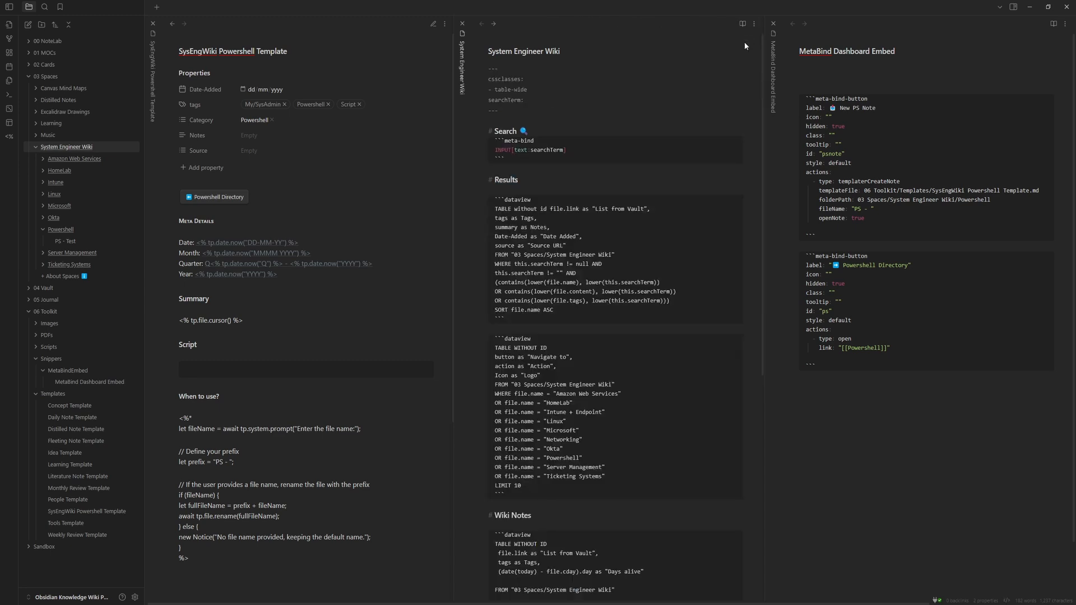
pyautogui.click(754, 24)
pyautogui.click(735, 58)
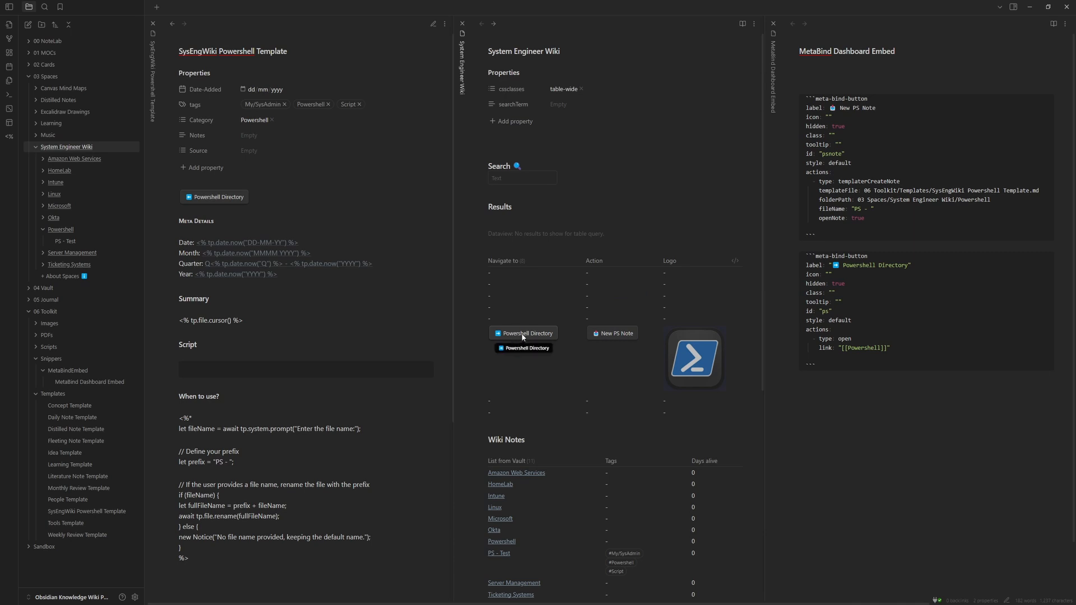
pyautogui.click(842, 267)
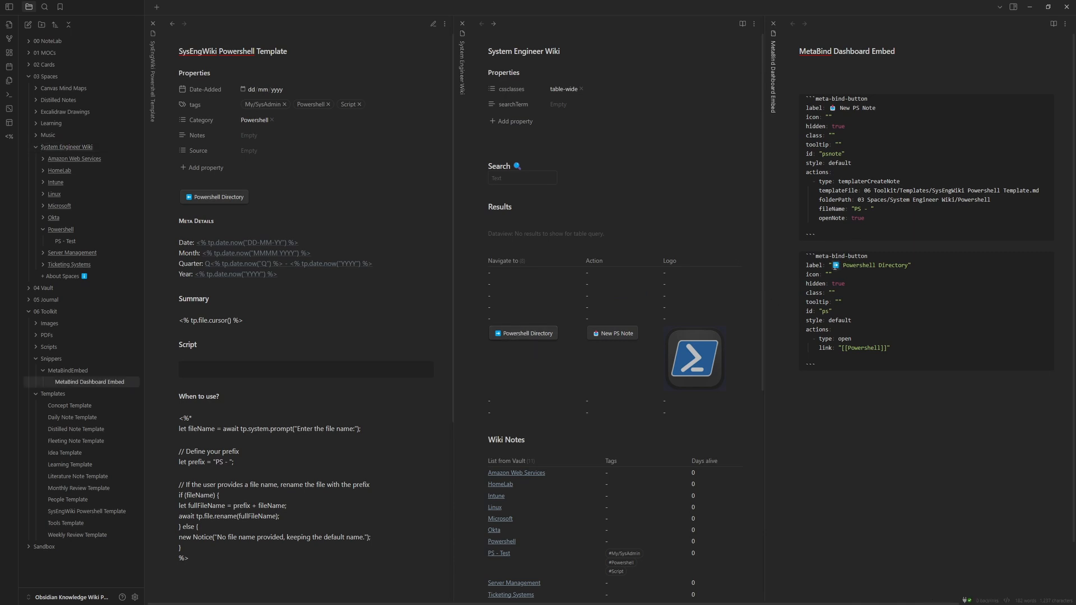
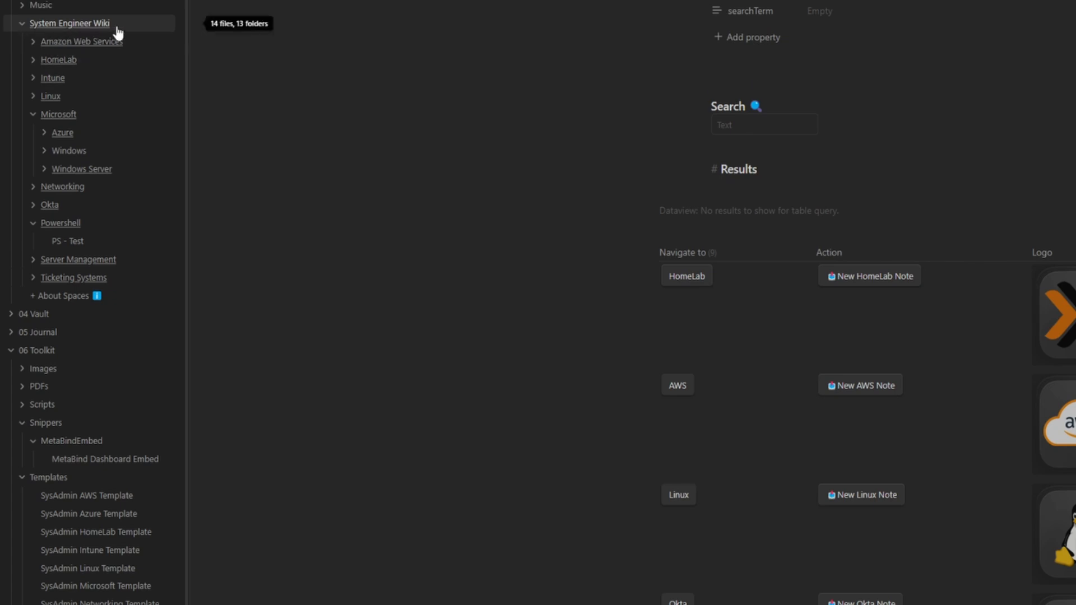
# Open the wiki's topic pages side by side, from Amazon Web Services through Ticketing Systems, to review their properties and buttons
pyautogui.keyDown('ctrl'); pyautogui.keyDown('alt'); pyautogui.click(84, 41); pyautogui.keyUp('alt'); pyautogui.keyUp('ctrl')
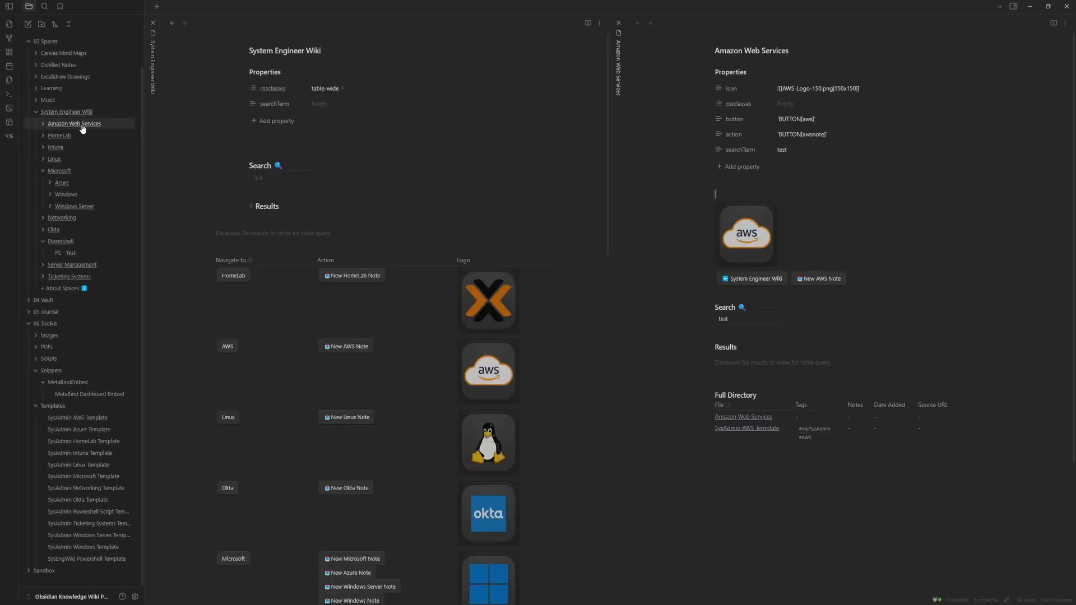
pyautogui.keyDown('ctrl'); pyautogui.keyDown('alt'); pyautogui.click(60, 136); pyautogui.keyUp('alt'); pyautogui.keyUp('ctrl')
pyautogui.keyDown('ctrl'); pyautogui.keyDown('alt'); pyautogui.click(56, 148); pyautogui.keyUp('alt'); pyautogui.keyUp('ctrl')
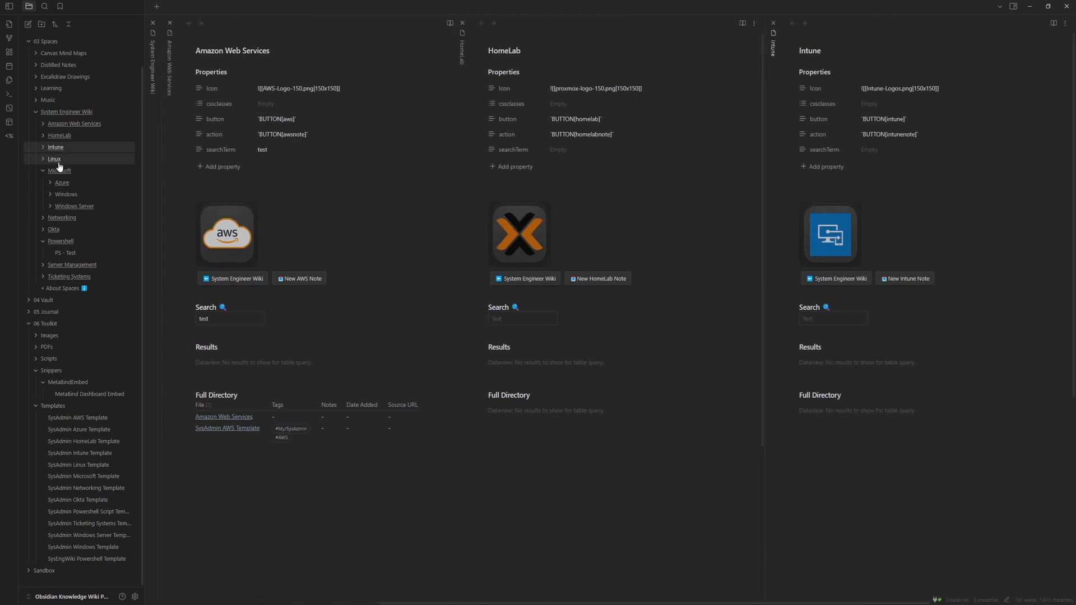
pyautogui.keyDown('ctrl'); pyautogui.keyDown('alt'); pyautogui.click(56, 160); pyautogui.keyUp('alt'); pyautogui.keyUp('ctrl')
pyautogui.keyDown('ctrl'); pyautogui.keyDown('alt'); pyautogui.click(61, 171); pyautogui.keyUp('alt'); pyautogui.keyUp('ctrl')
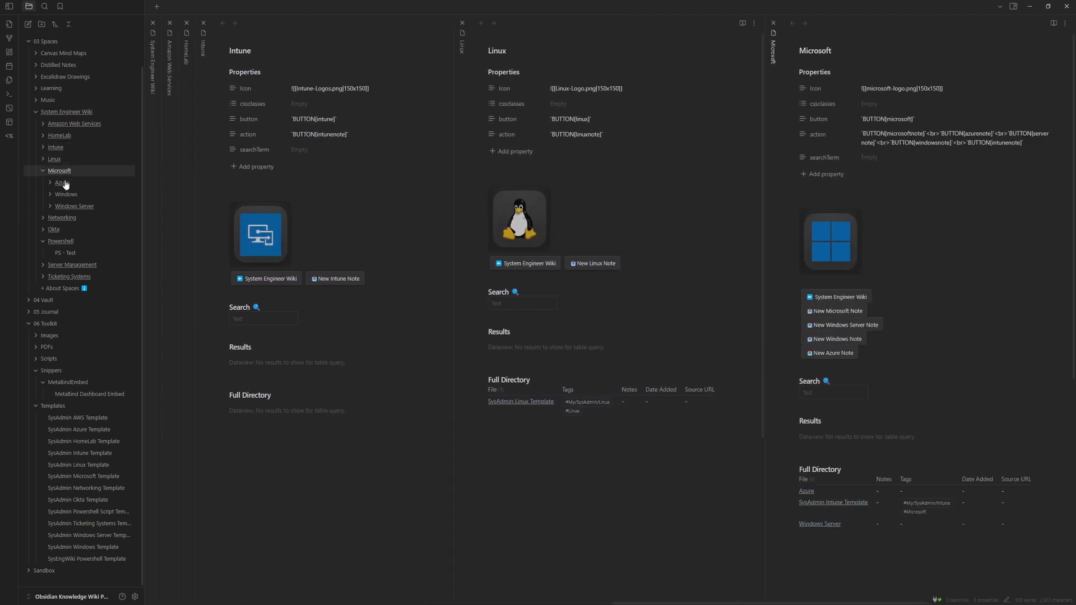
pyautogui.keyDown('ctrl'); pyautogui.keyDown('alt'); pyautogui.click(62, 218); pyautogui.keyUp('alt'); pyautogui.keyUp('ctrl')
pyautogui.keyDown('ctrl'); pyautogui.keyDown('alt'); pyautogui.click(53, 229); pyautogui.keyUp('alt'); pyautogui.keyUp('ctrl')
pyautogui.keyDown('ctrl'); pyautogui.keyDown('alt'); pyautogui.click(61, 241); pyautogui.keyUp('alt'); pyautogui.keyUp('ctrl')
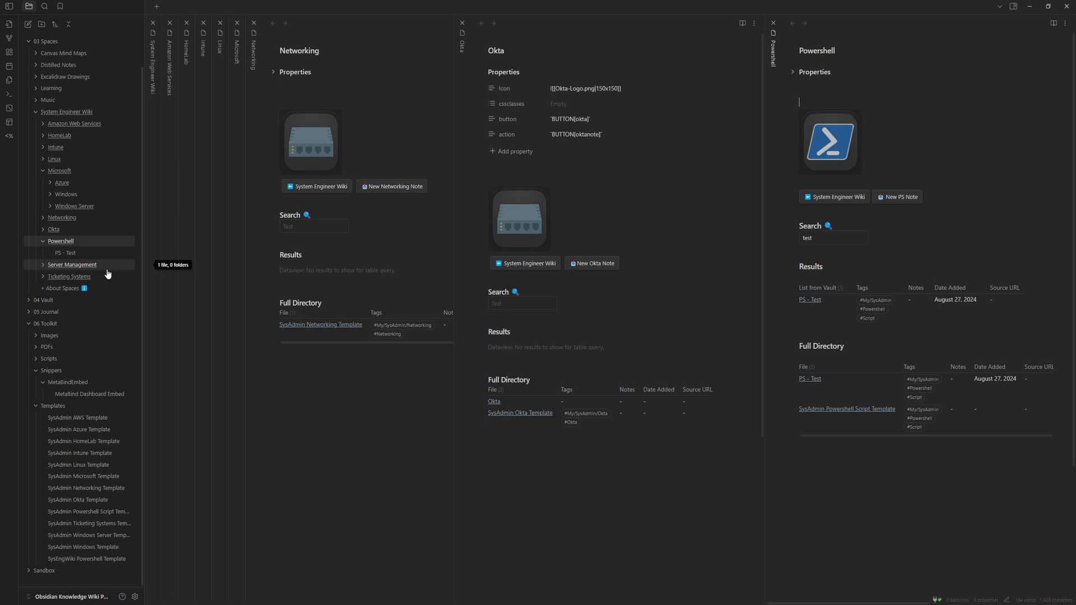
pyautogui.keyDown('ctrl'); pyautogui.keyDown('alt'); pyautogui.click(107, 269); pyautogui.keyUp('alt'); pyautogui.keyUp('ctrl')
pyautogui.keyDown('ctrl'); pyautogui.keyDown('alt'); pyautogui.click(84, 276); pyautogui.keyUp('alt'); pyautogui.keyUp('ctrl')
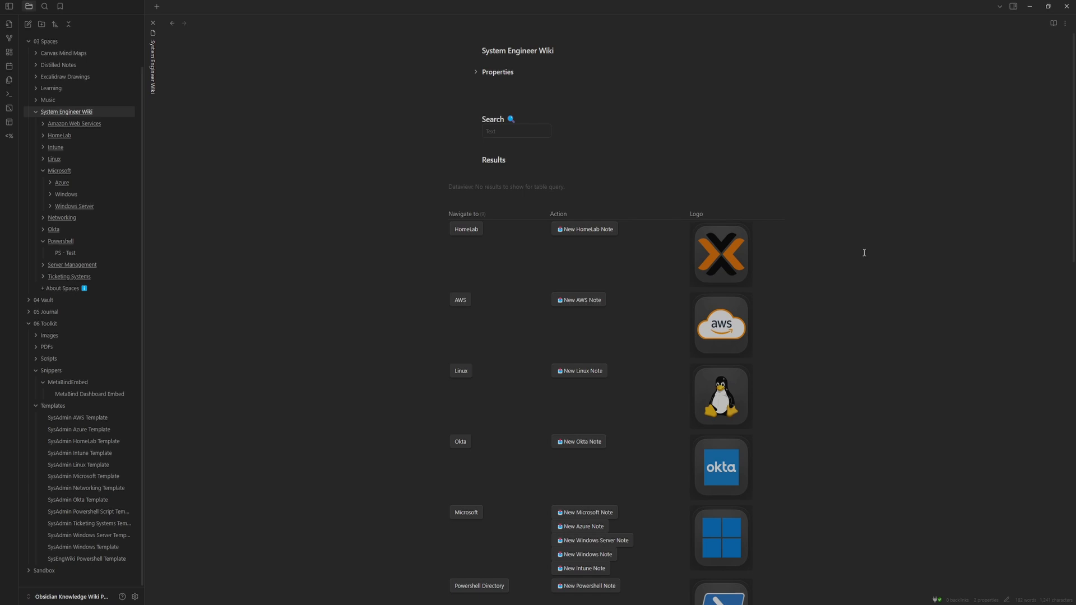
# Hide the file explorer and save the current workspace layout as "System Engineer Wiki Dashboard"
pyautogui.click(9, 7)
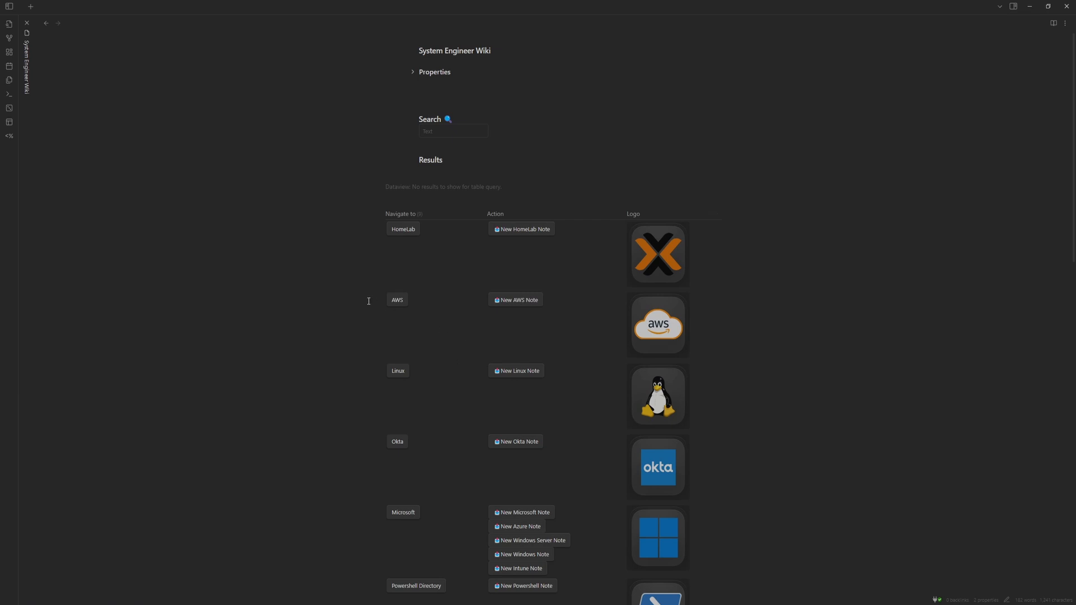
pyautogui.click(9, 122)
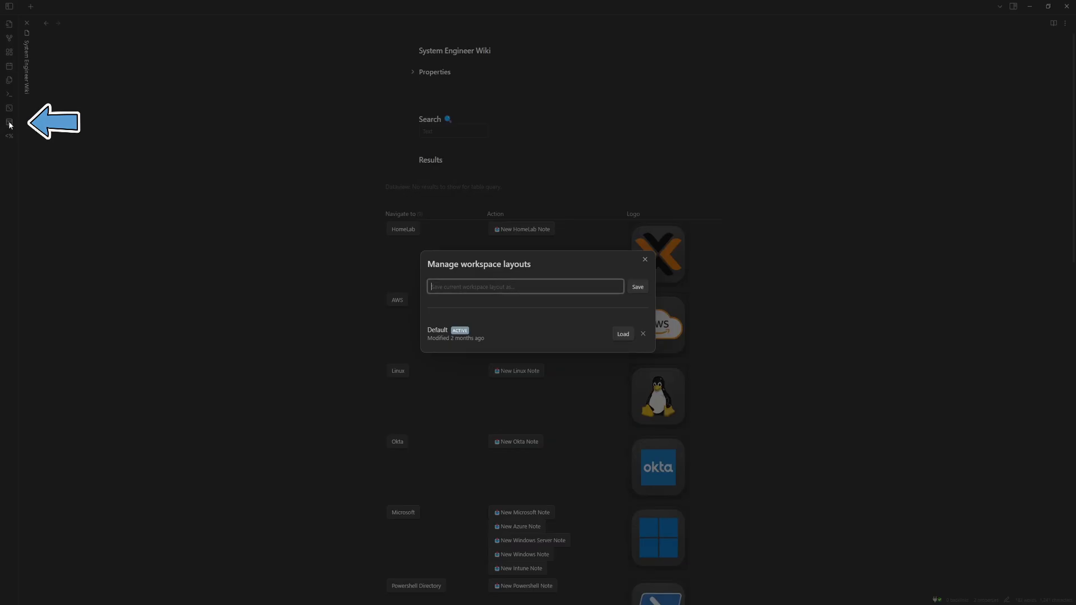
pyautogui.write('System Engineer Wiki ')
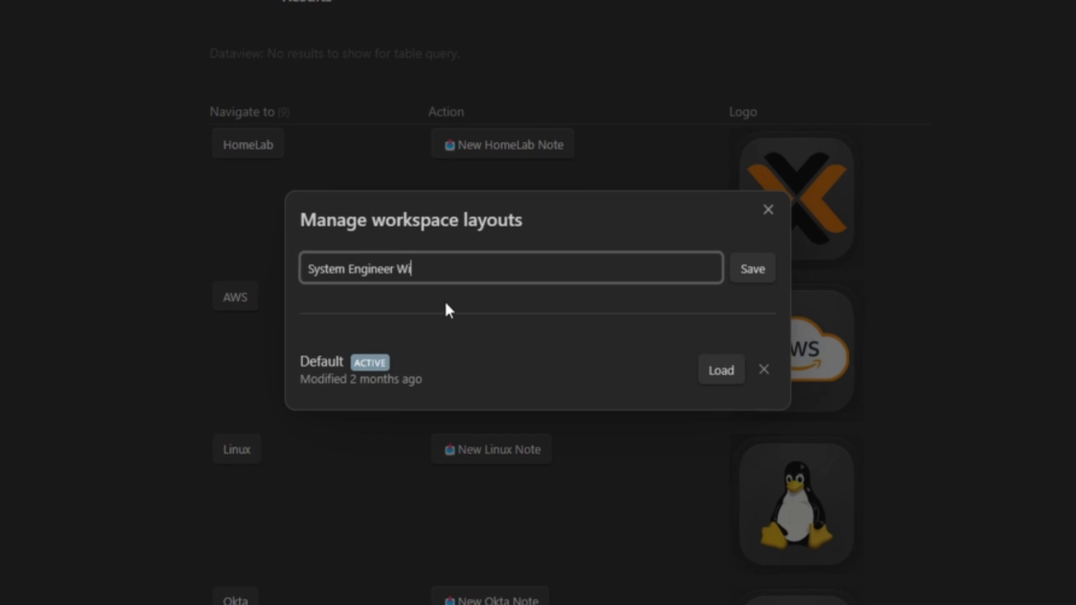
pyautogui.write('Dashboard')
pyautogui.press('Return')
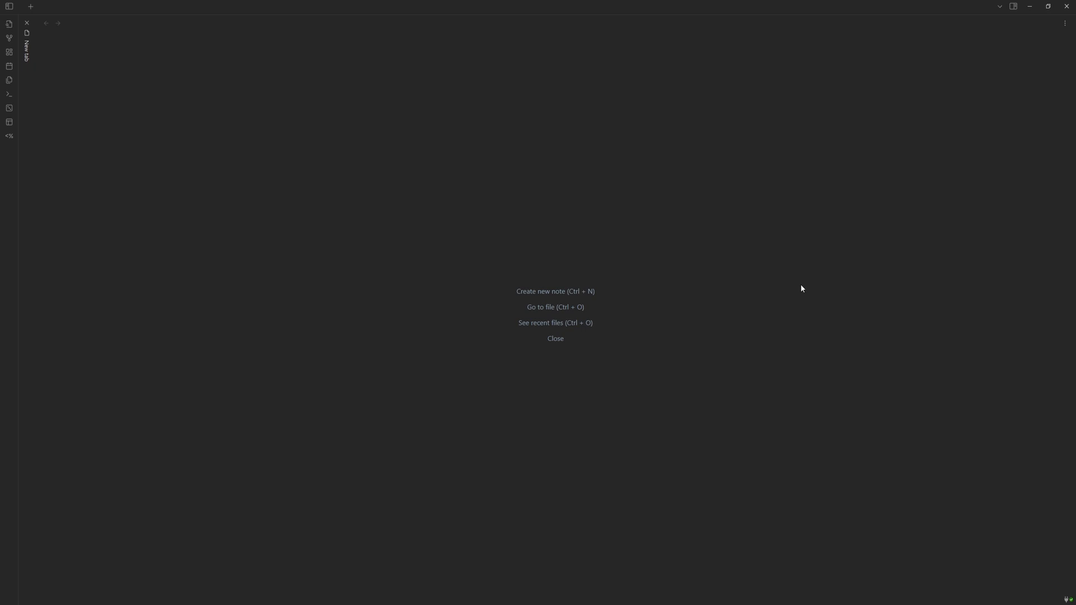
# Load the saved System Engineer Wiki Dashboard workspace layout
pyautogui.hotkey('ctrl', 'p')
pyautogui.write('workspace')
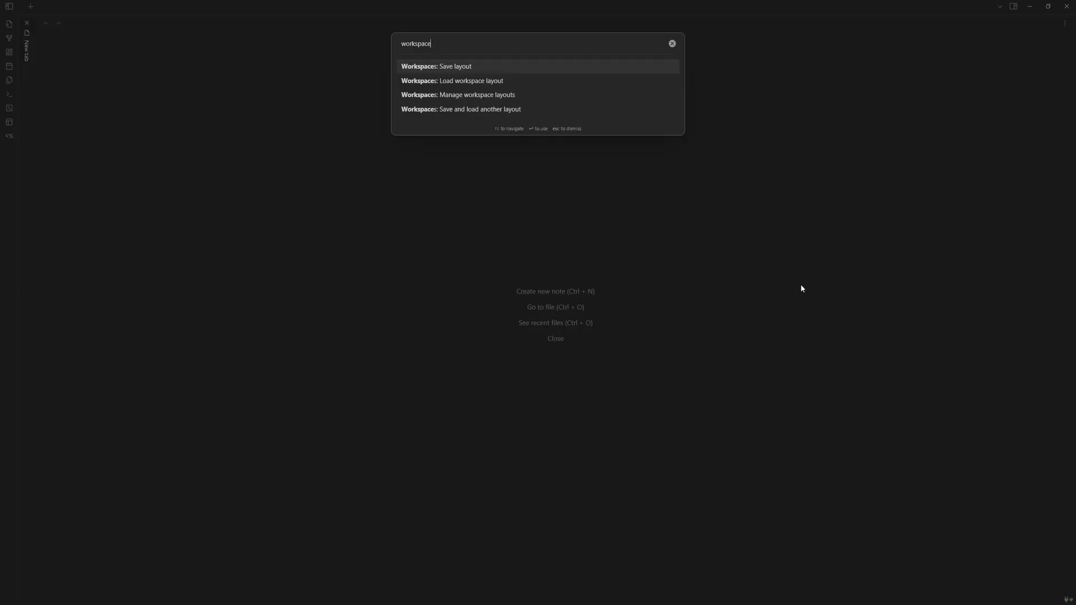
pyautogui.press('Down')
pyautogui.press('Return')
pyautogui.press('Return')
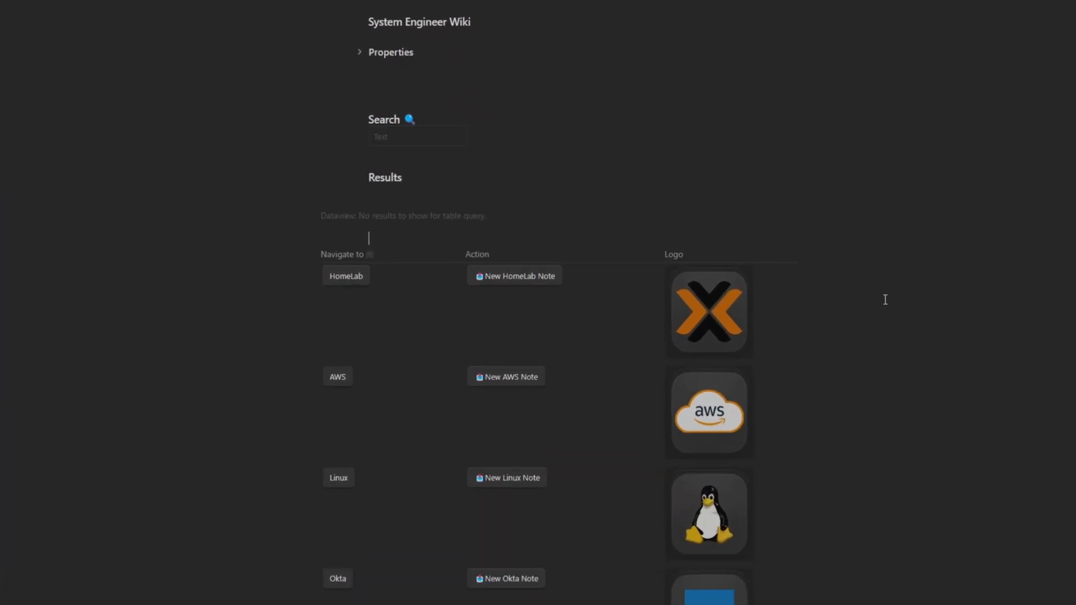
# Test the dashboard navigation by visiting HomeLab, AWS and Linux, returning to System Engineer Wiki between pages
pyautogui.click(346, 289)
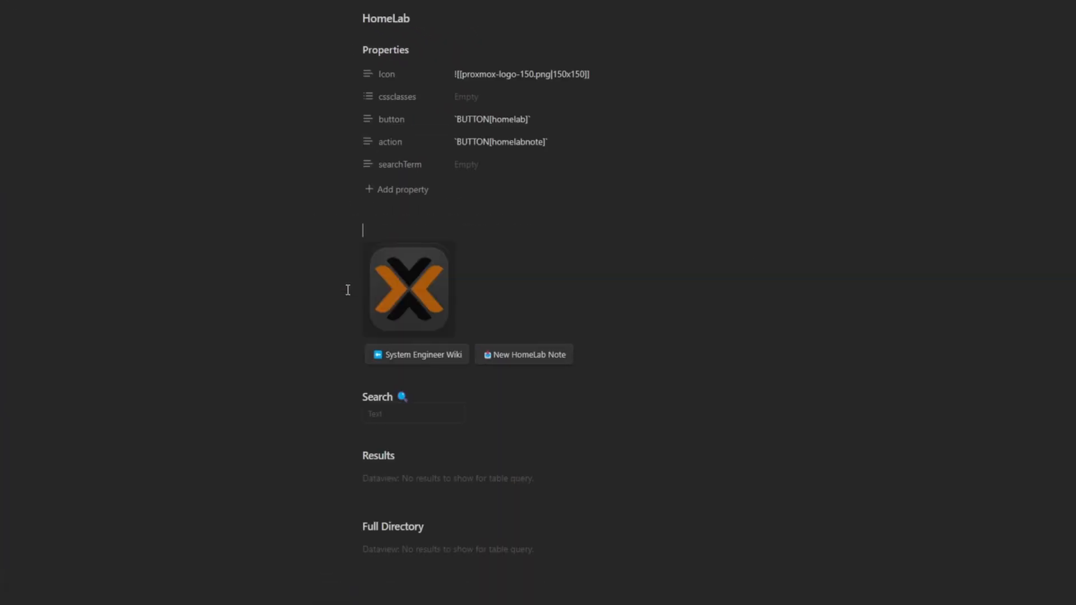
pyautogui.click(422, 358)
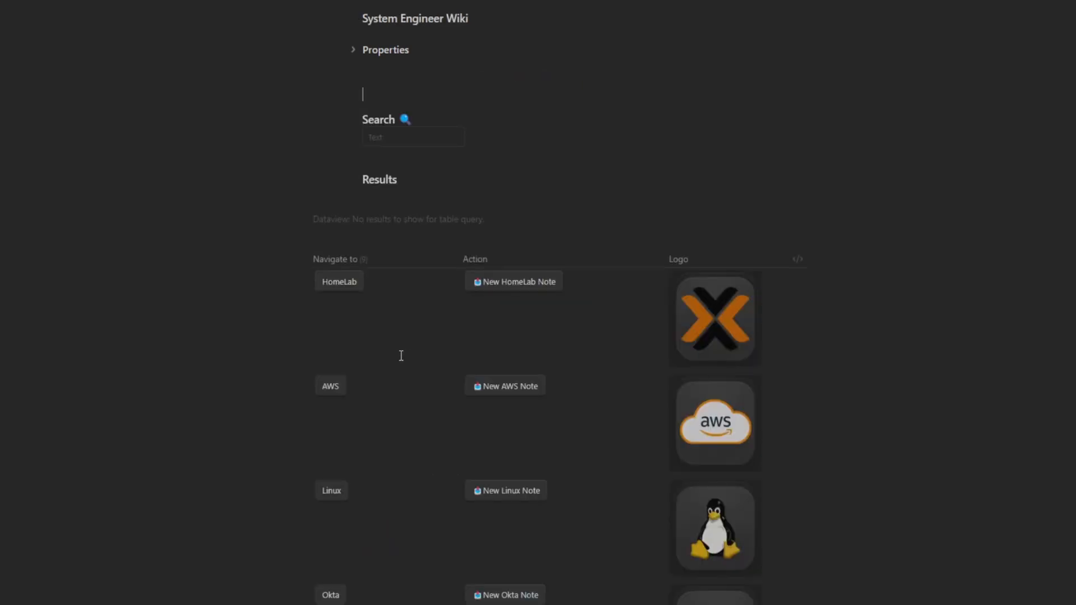
pyautogui.click(335, 389)
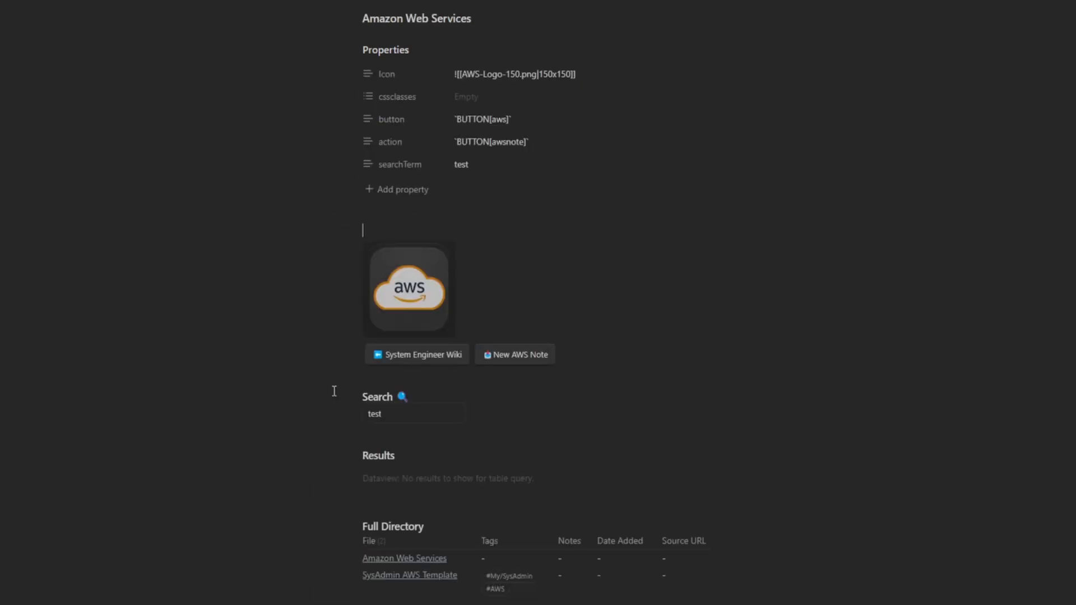
pyautogui.click(442, 358)
pyautogui.click(332, 494)
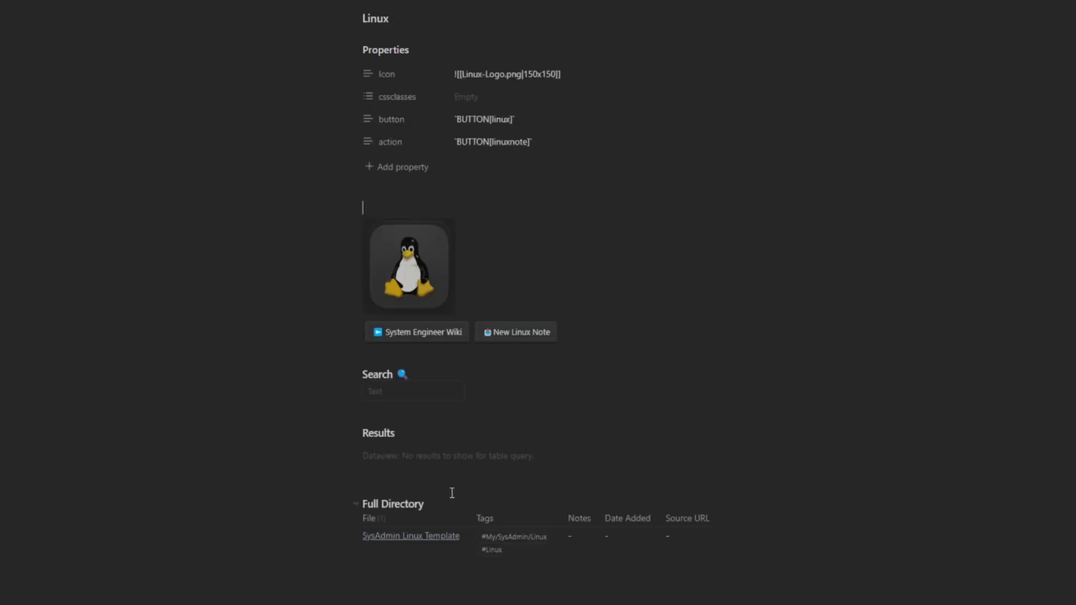
# Test the dashboard navigation to the Networking and Microsoft pages, and show the file explorer again
pyautogui.click(448, 332)
pyautogui.scroll(-3, 449, 276)
pyautogui.click(335, 399)
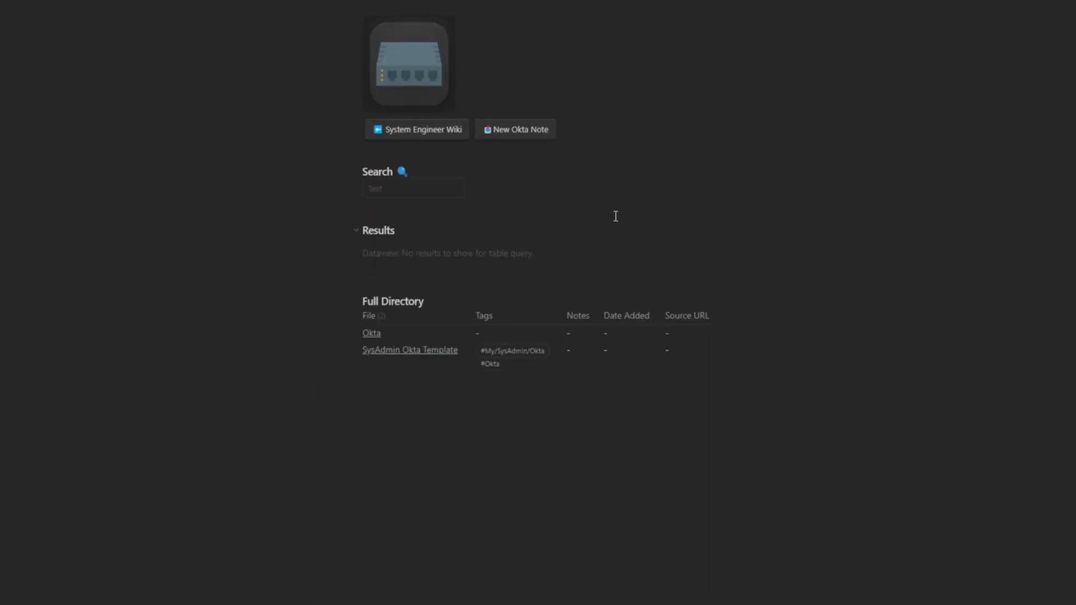
pyautogui.click(420, 128)
pyautogui.click(353, 497)
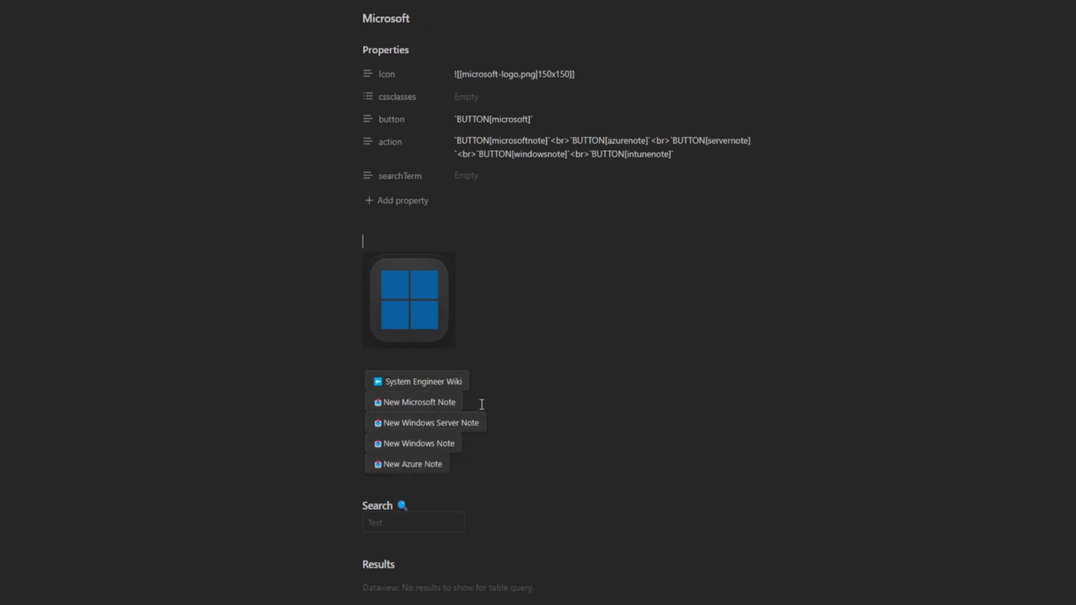
pyautogui.click(9, 7)
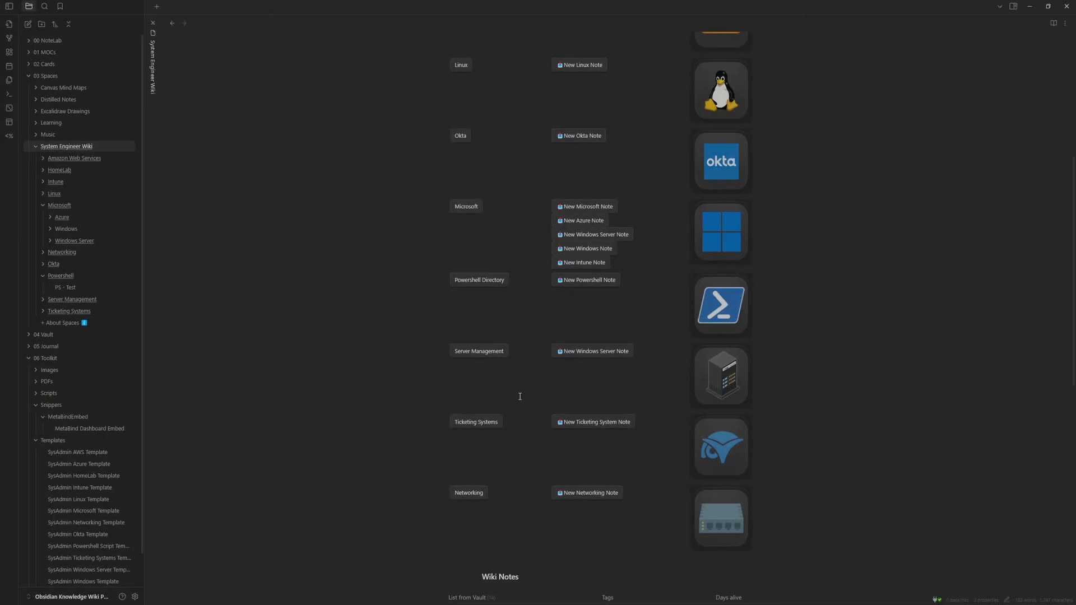
# Create a new Linux note with the file name "Test" from the System Engineer Wiki dashboard
pyautogui.scroll(-2, 520, 396)
pyautogui.scroll(-3, 529, 380)
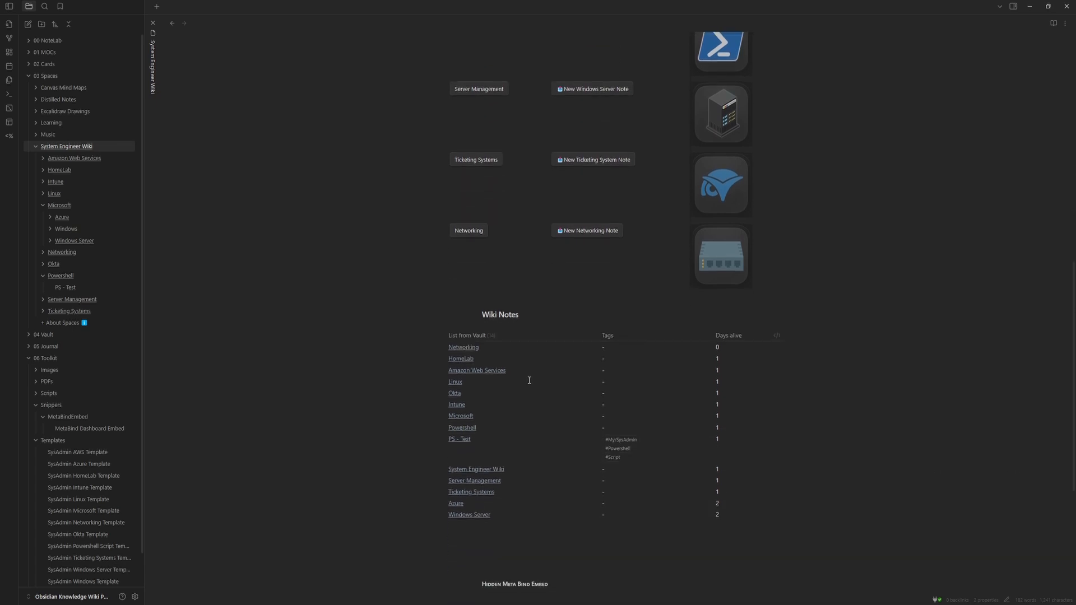
pyautogui.scroll(-2, 567, 269)
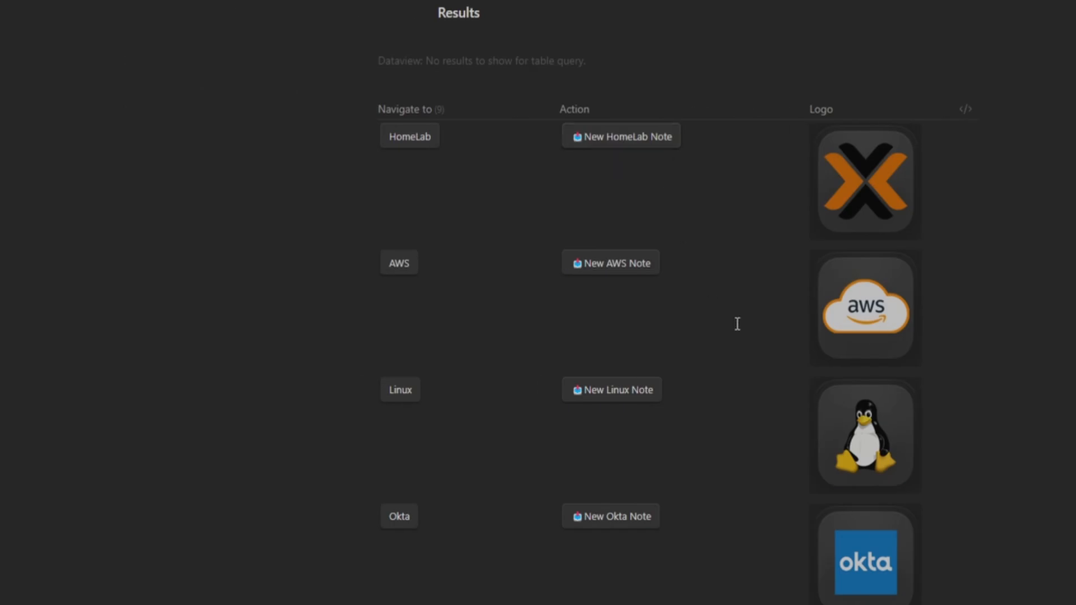
pyautogui.click(631, 396)
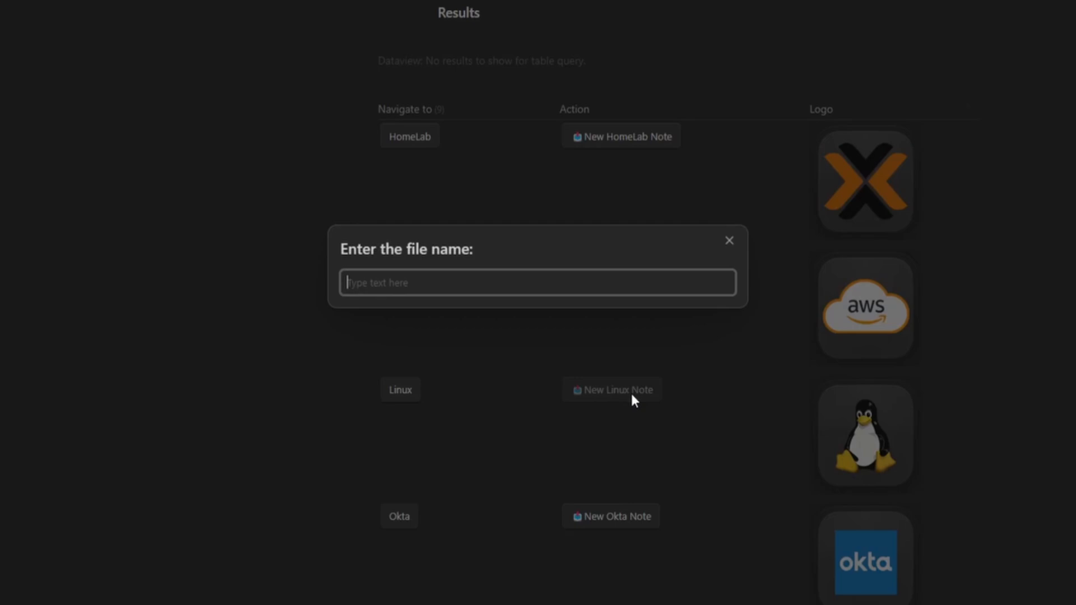
pyautogui.write('Test')
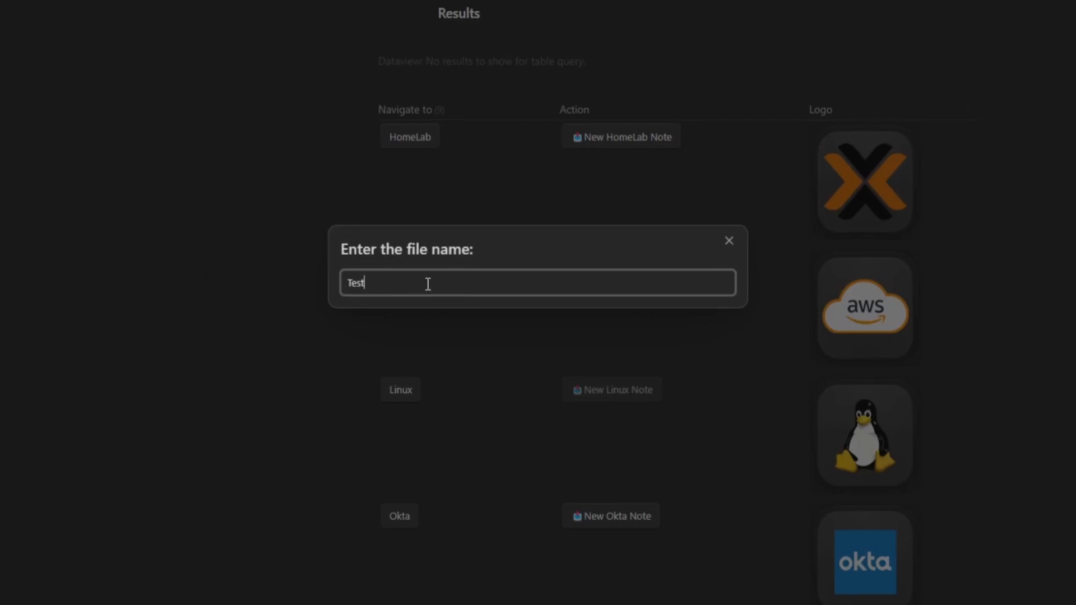
pyautogui.press('Return')
# Check the Linux - Test note in the Linux folder and its Script block, and return to the Linux directory
pyautogui.click(703, 235)
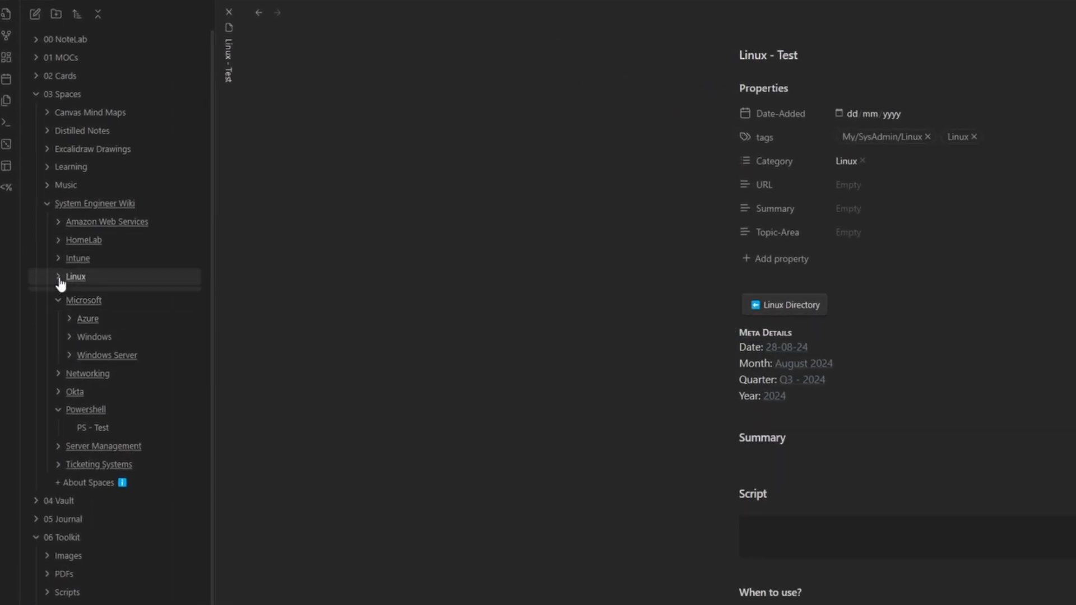
pyautogui.click(60, 278)
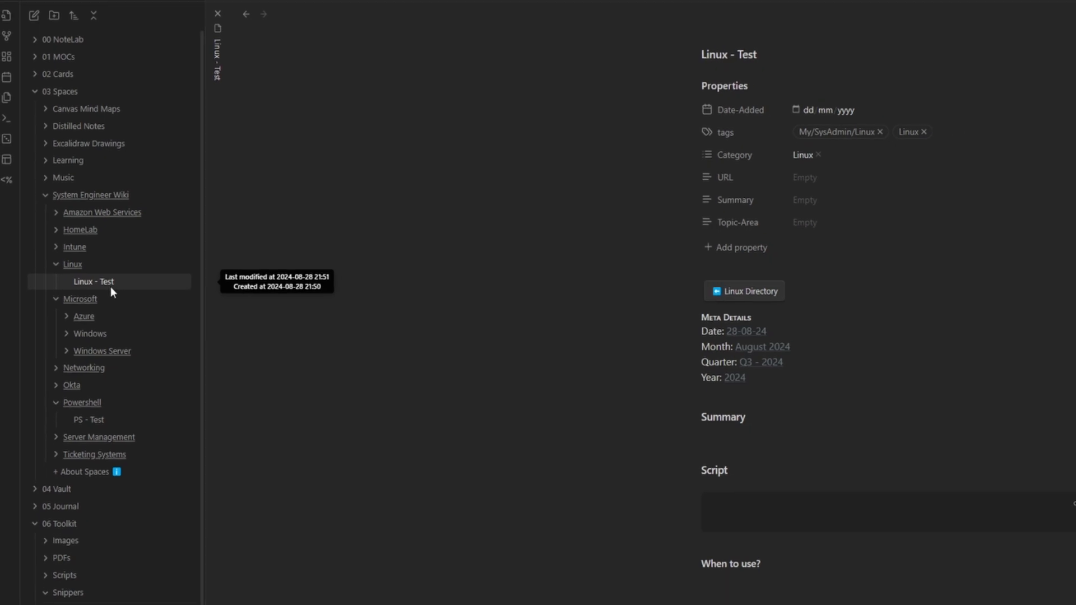
pyautogui.click(555, 364)
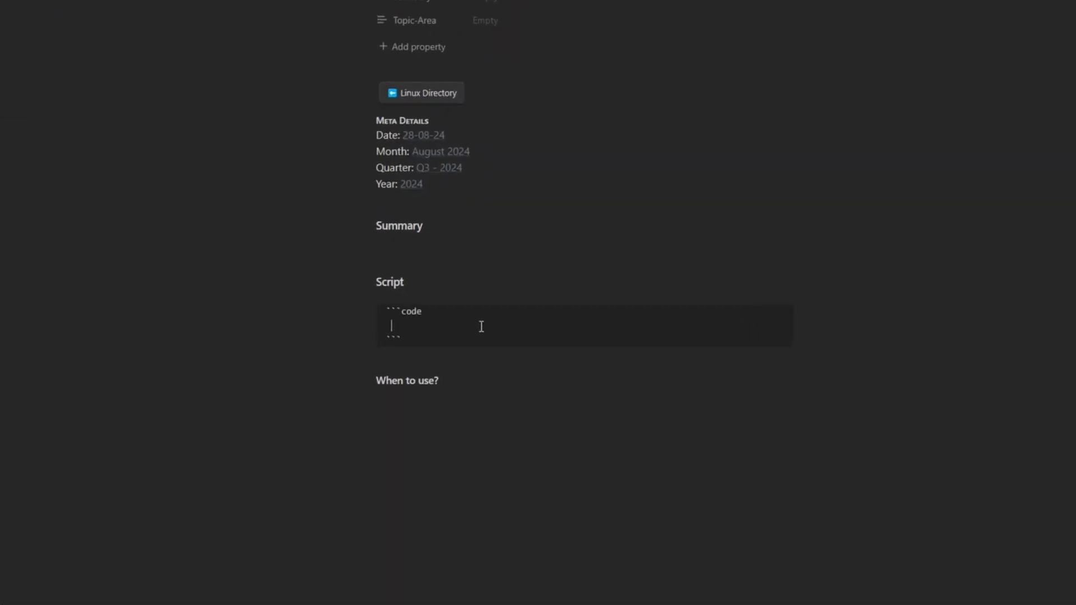
pyautogui.click(440, 92)
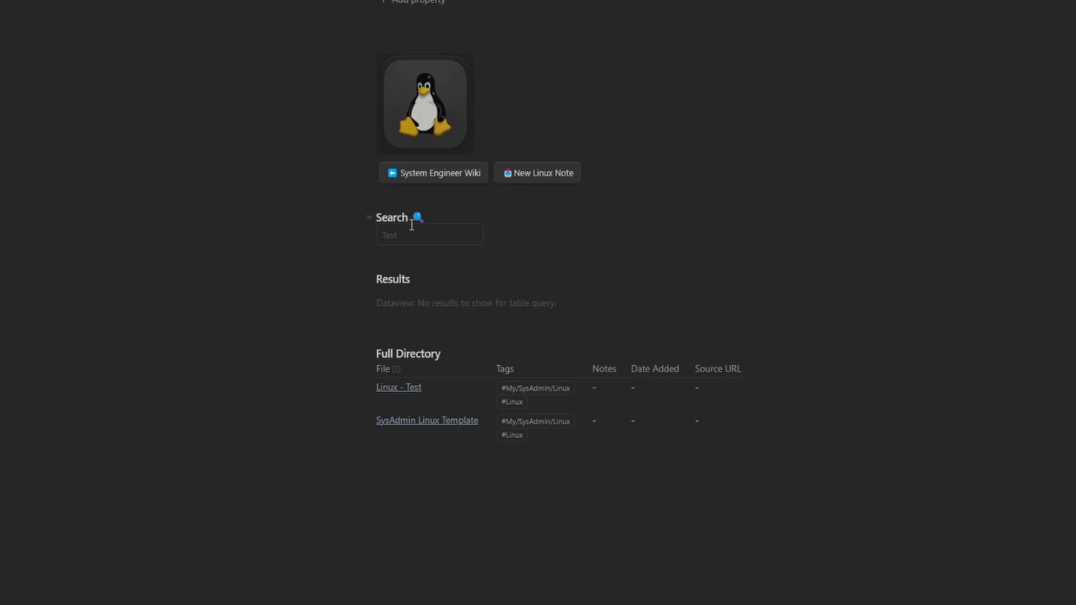
# Search the Linux directory for "test" and return to the System Engineer Wiki page
pyautogui.scroll(-2, 392, 276)
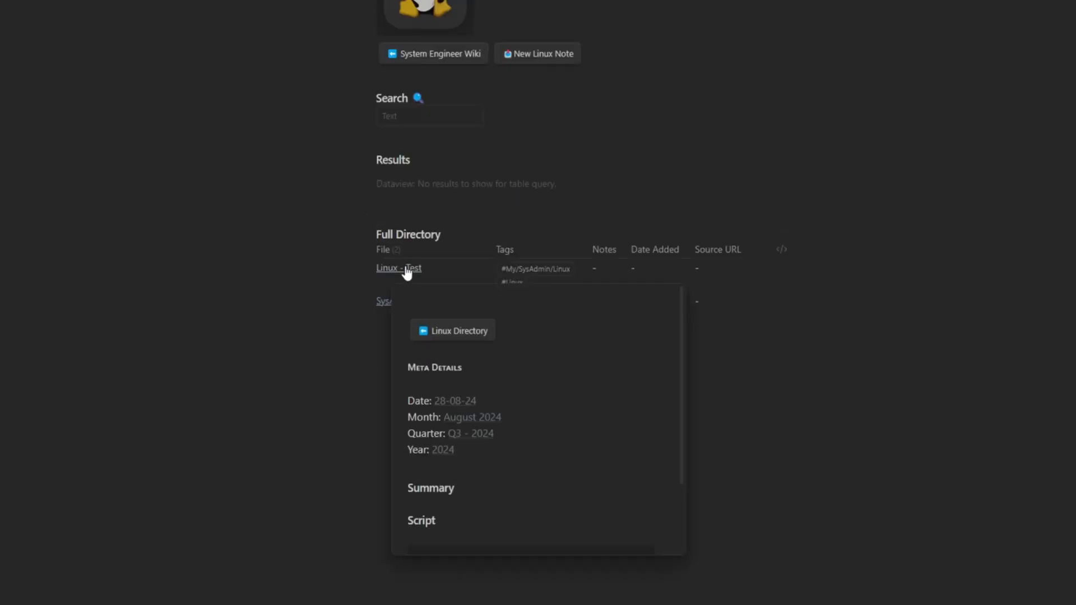
pyautogui.click(455, 112)
pyautogui.write('test')
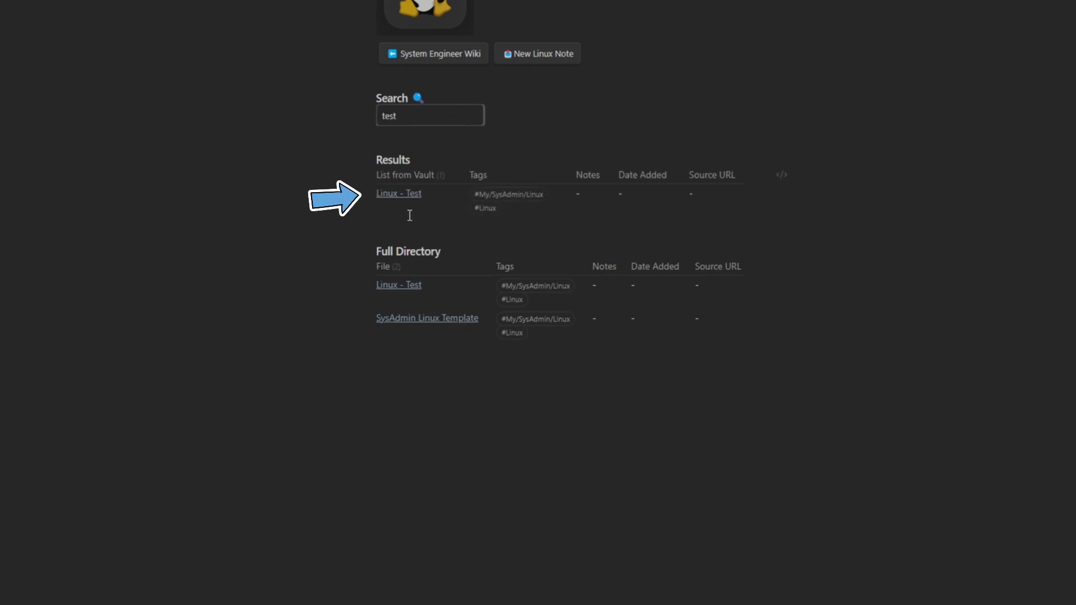
pyautogui.click(433, 53)
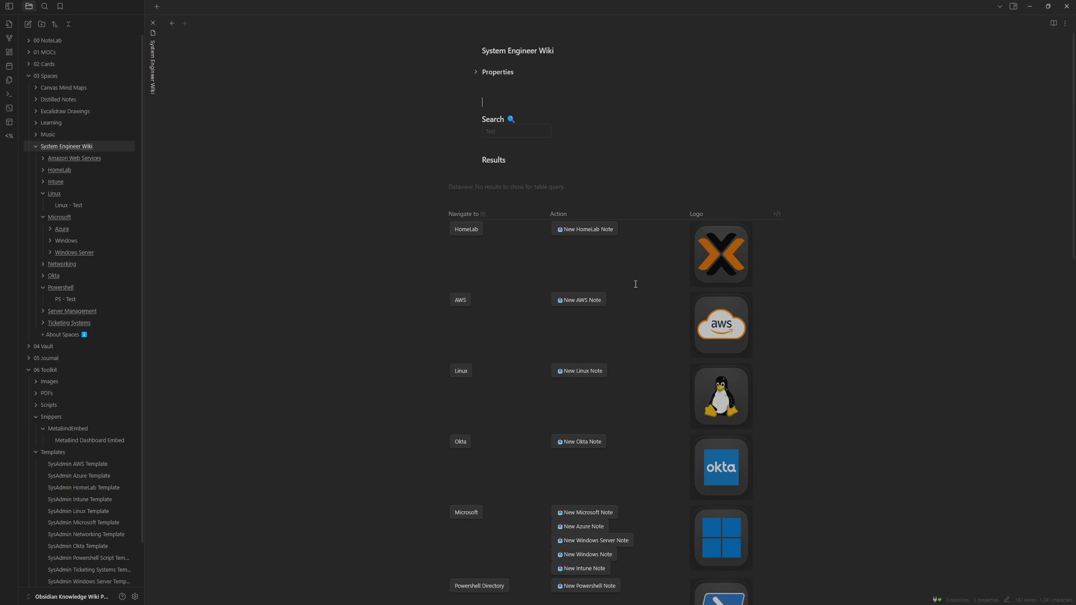
# Add "cards" alongside table-wide in the cssclasses property of the System Engineer Wiki note
pyautogui.click(473, 73)
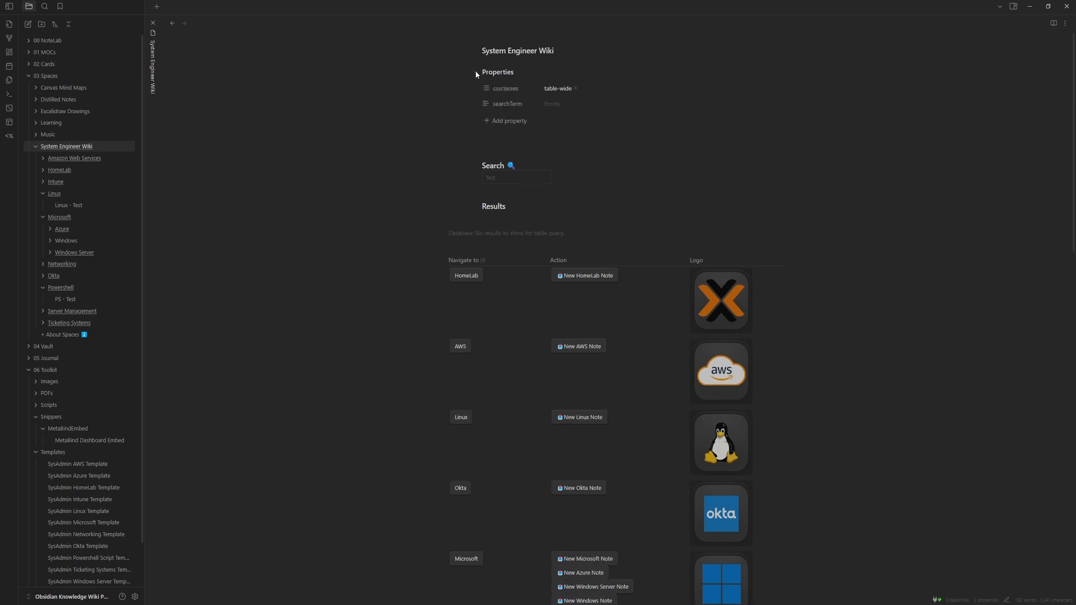
pyautogui.click(575, 89)
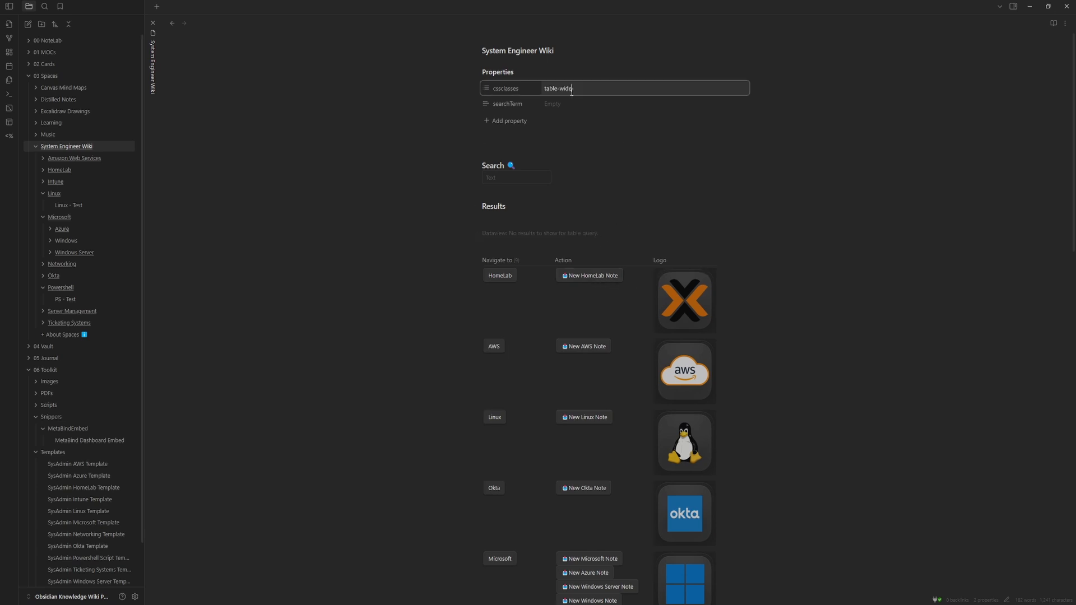
pyautogui.press('Return')
pyautogui.write('cards')
pyautogui.press('Return')
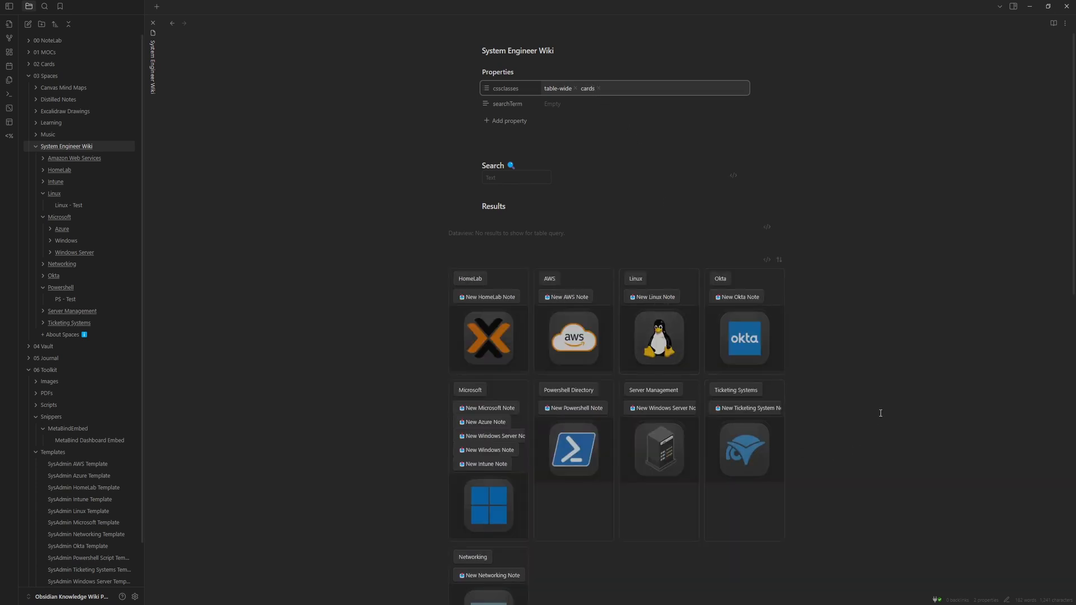
pyautogui.scroll(-3, 856, 386)
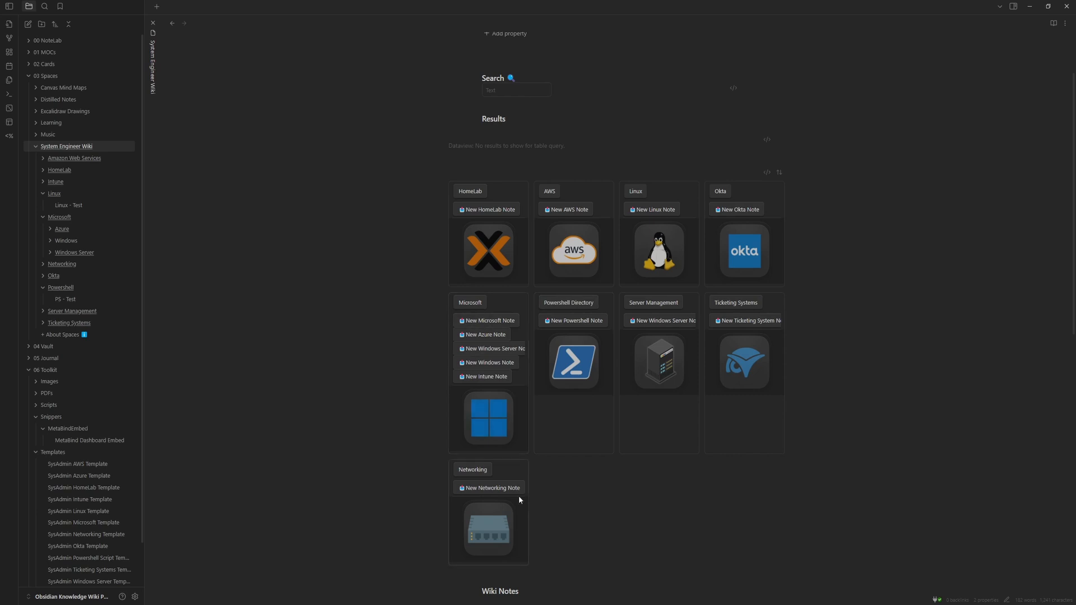
pyautogui.scroll(3, 801, 440)
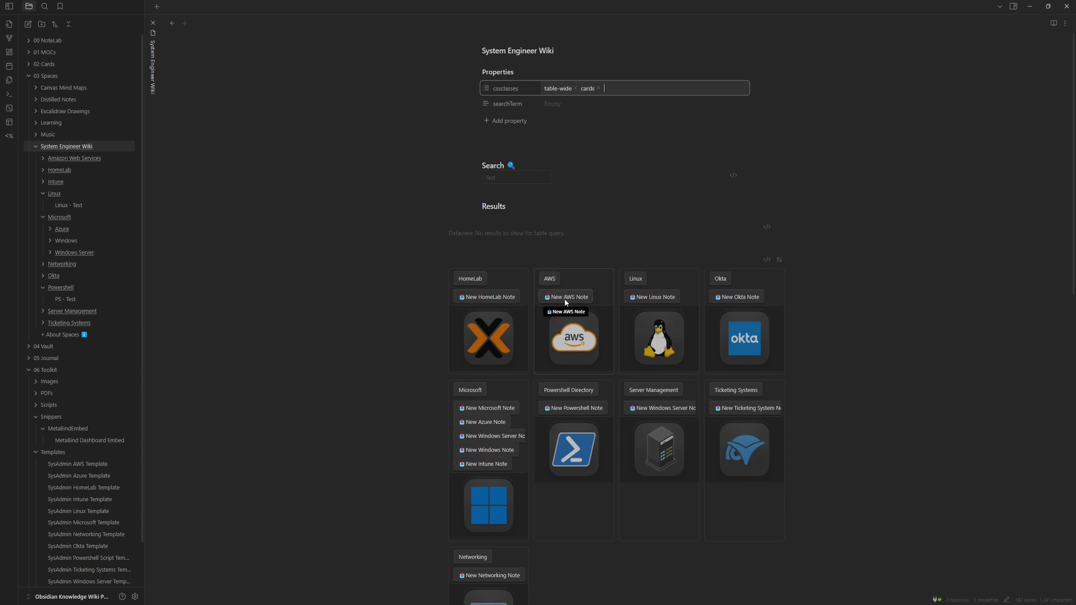
# Move the logo column between "Navigate to" and "Action" in the topic table's Dataview query, and review the card layout
pyautogui.click(767, 260)
pyautogui.click(598, 285)
pyautogui.moveTo(533, 294); pyautogui.dragTo(479, 295)
pyautogui.hotkey('ctrl', 'c')
pyautogui.press('BackSpace')
pyautogui.click(584, 273)
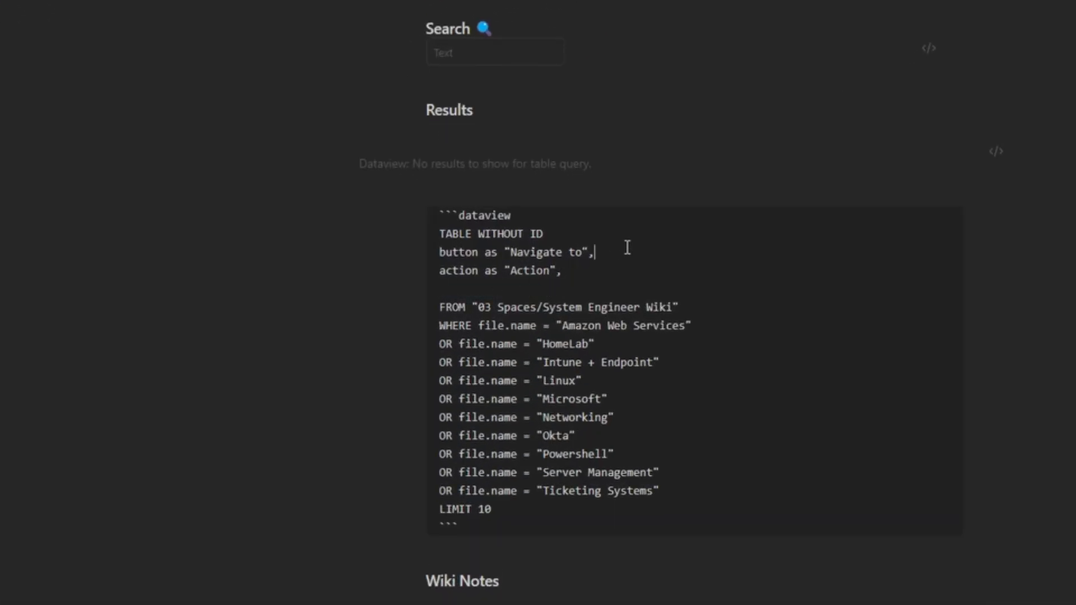
pyautogui.press('Return')
pyautogui.hotkey('ctrl', 'v')
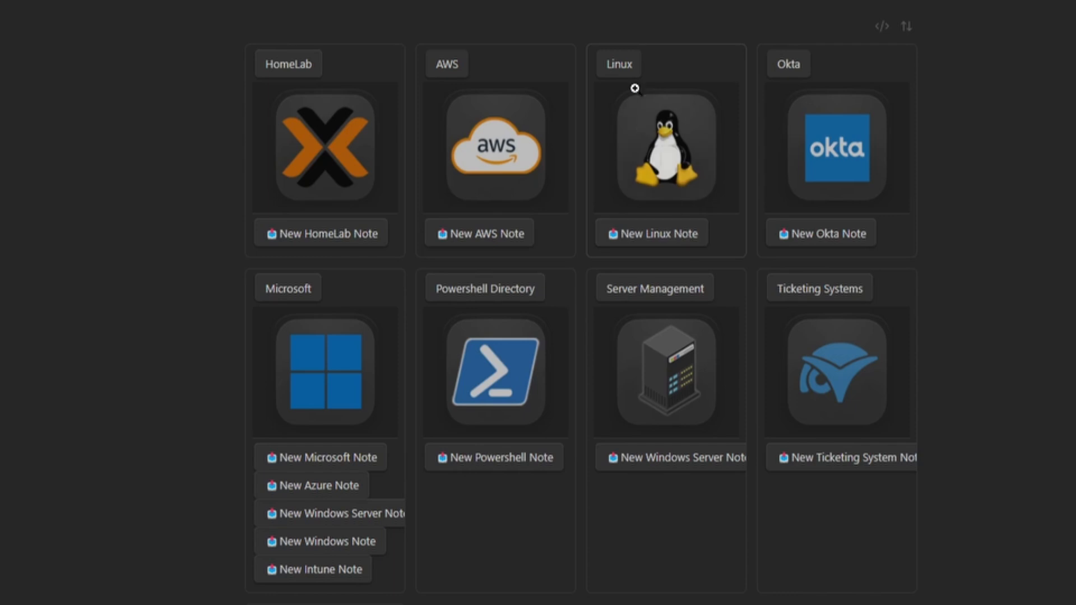
pyautogui.scroll(-2, 803, 241)
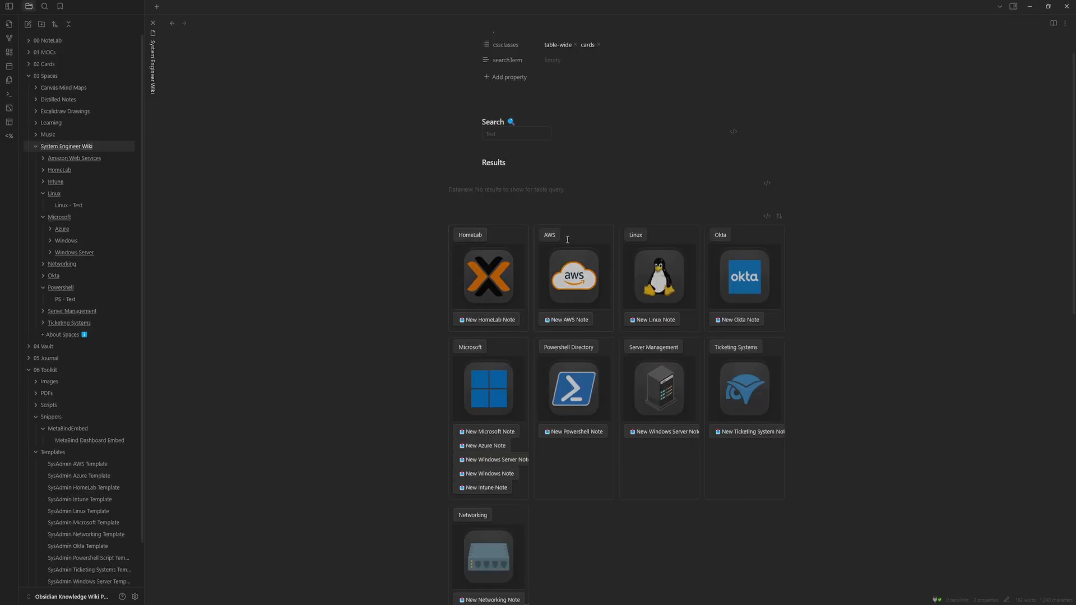
pyautogui.scroll(-2, 640, 235)
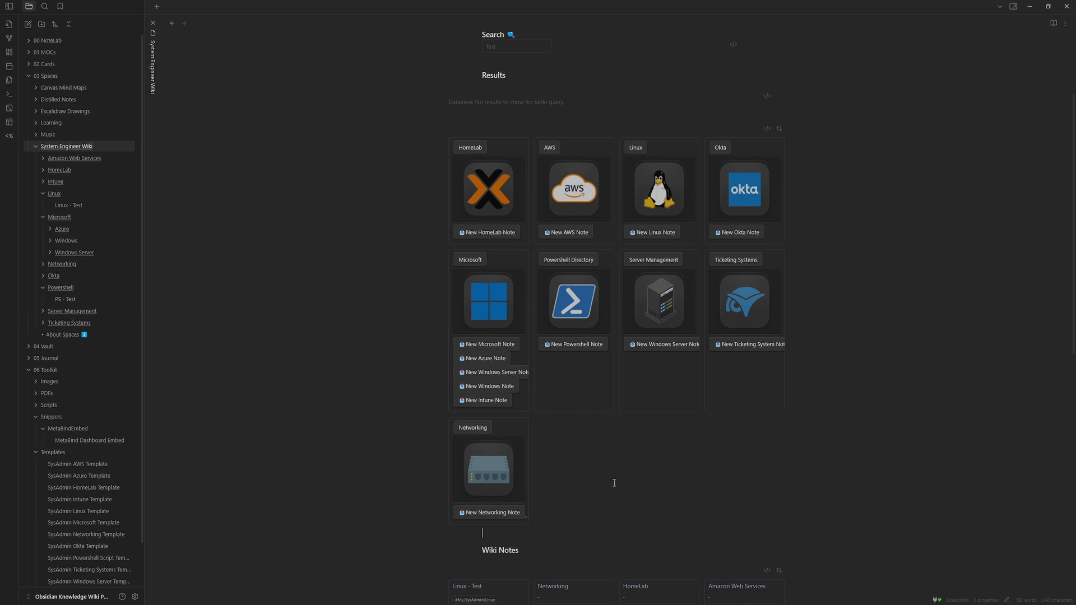
pyautogui.scroll(-5, 702, 437)
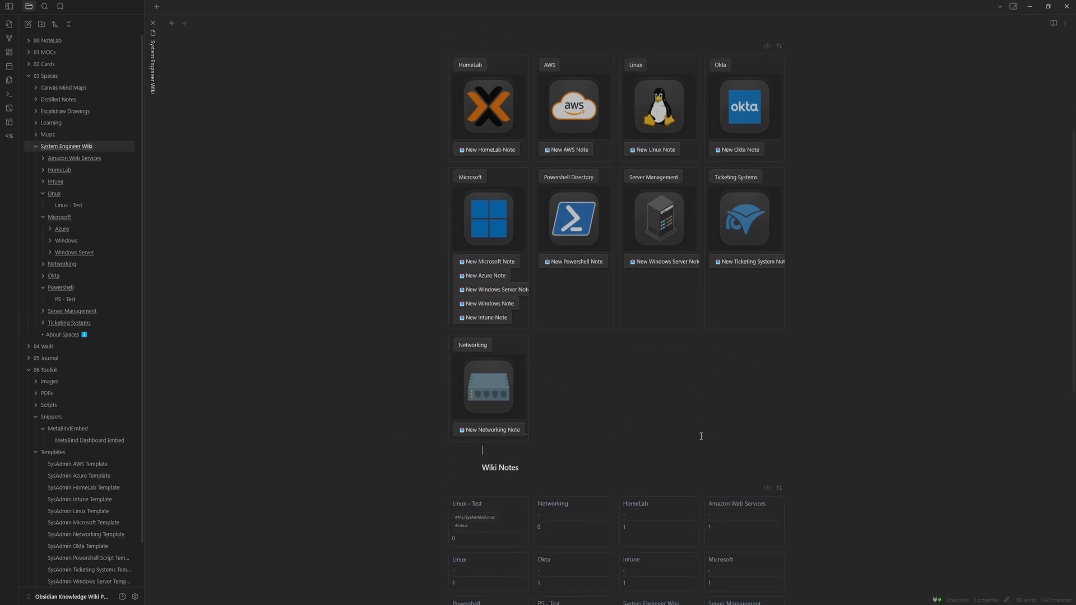
pyautogui.scroll(-1, 539, 279)
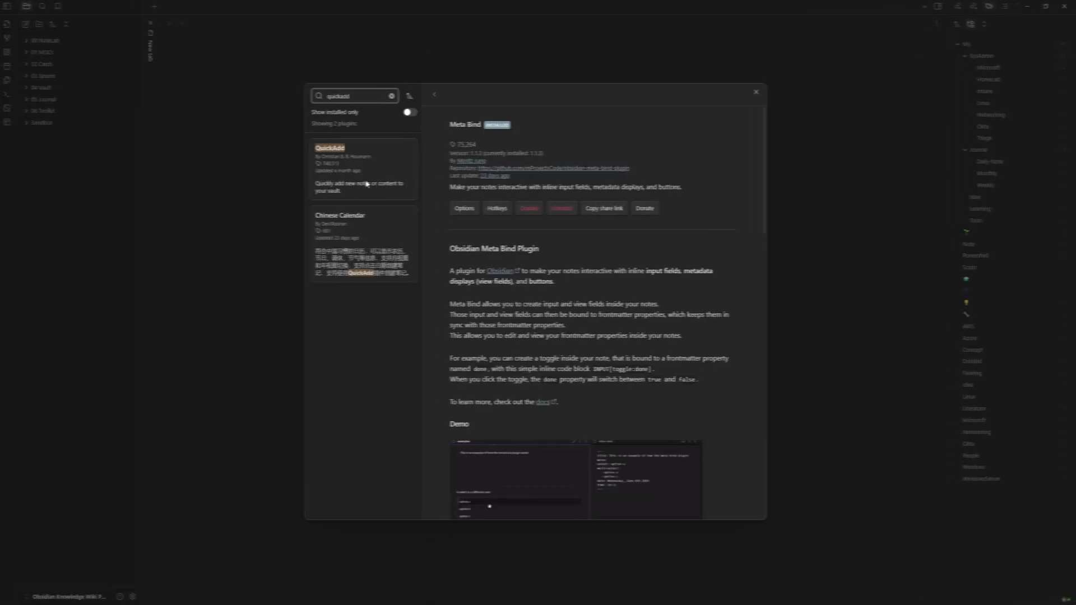
# Install and enable the QuickAdd community plugin
pyautogui.click(459, 210)
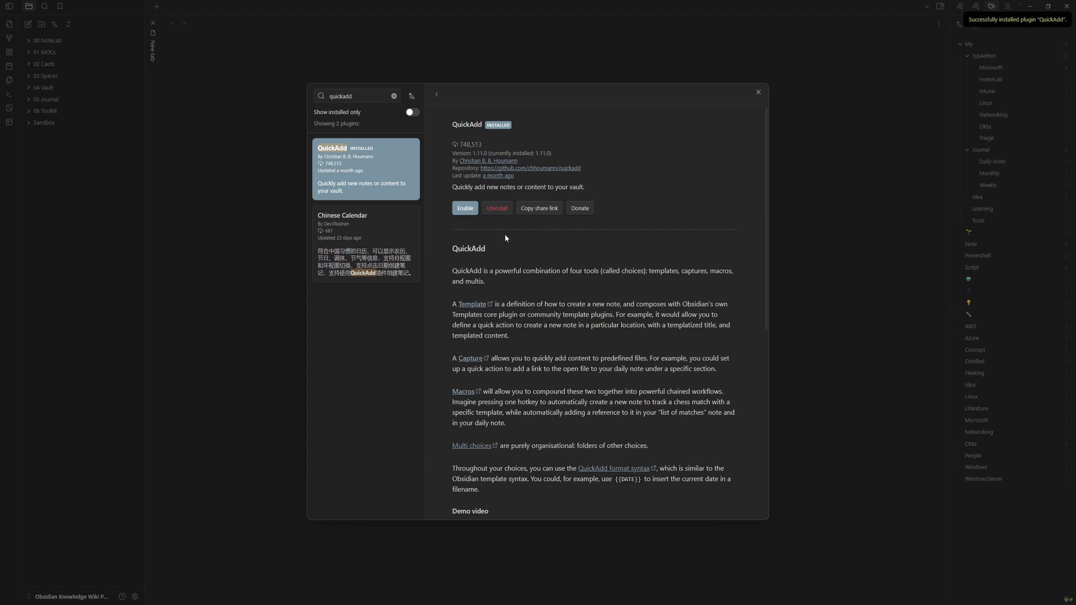
pyautogui.click(466, 209)
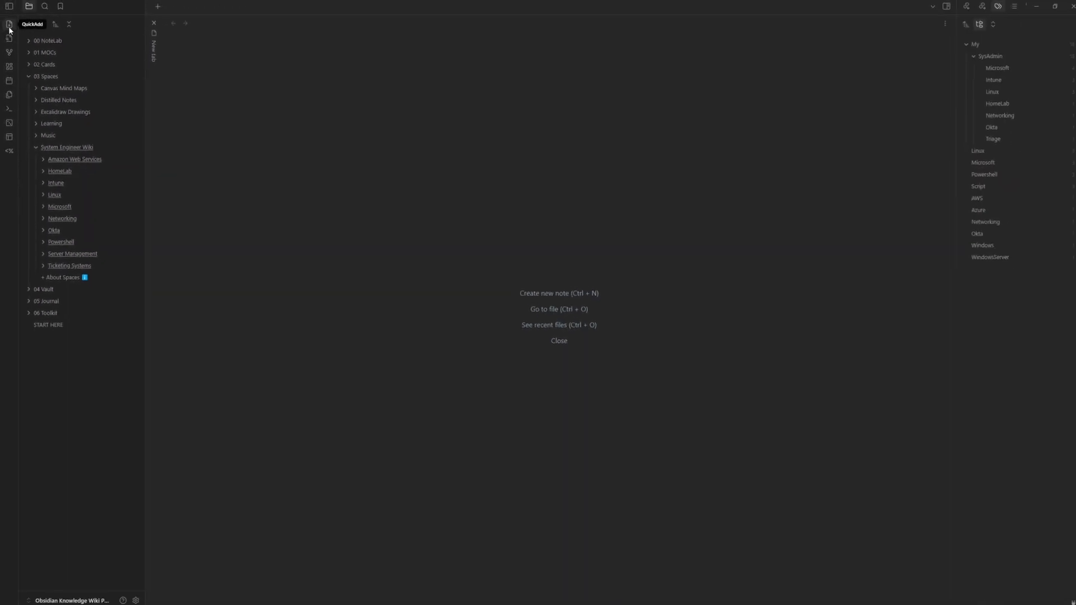
pyautogui.click(8, 40)
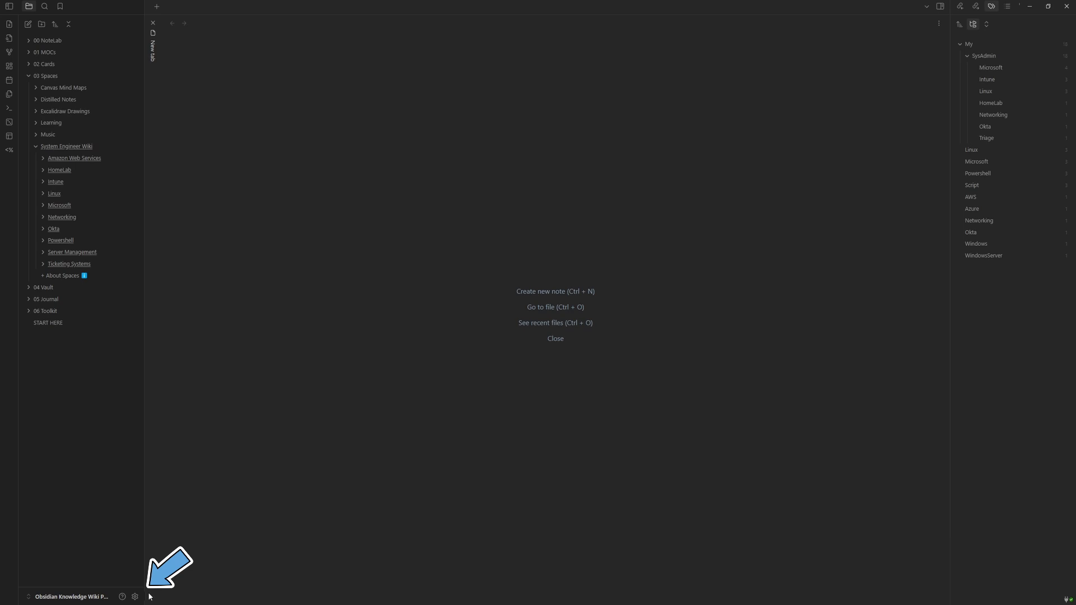
# Add a Multi choice named "System Engineer Wiki" in the QuickAdd settings
pyautogui.click(136, 598)
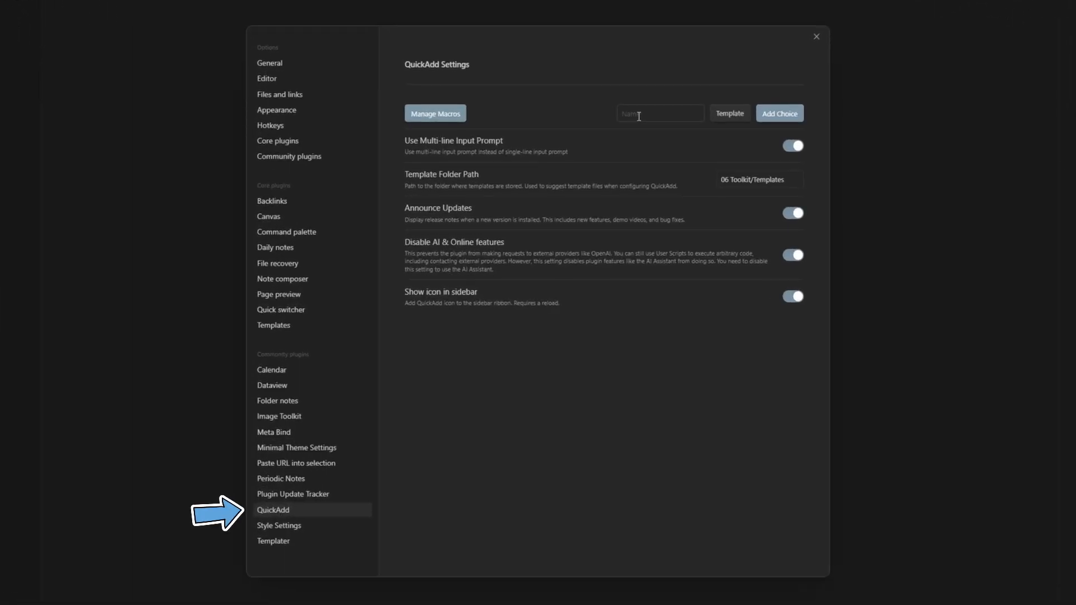
pyautogui.click(639, 116)
pyautogui.click(730, 114)
pyautogui.click(723, 153)
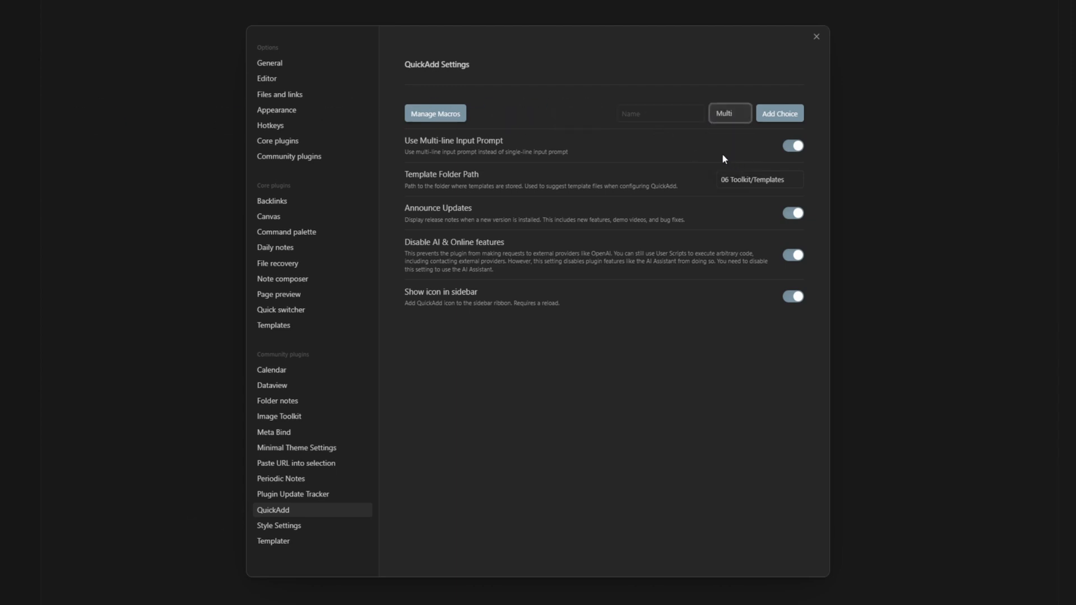
pyautogui.click(654, 115)
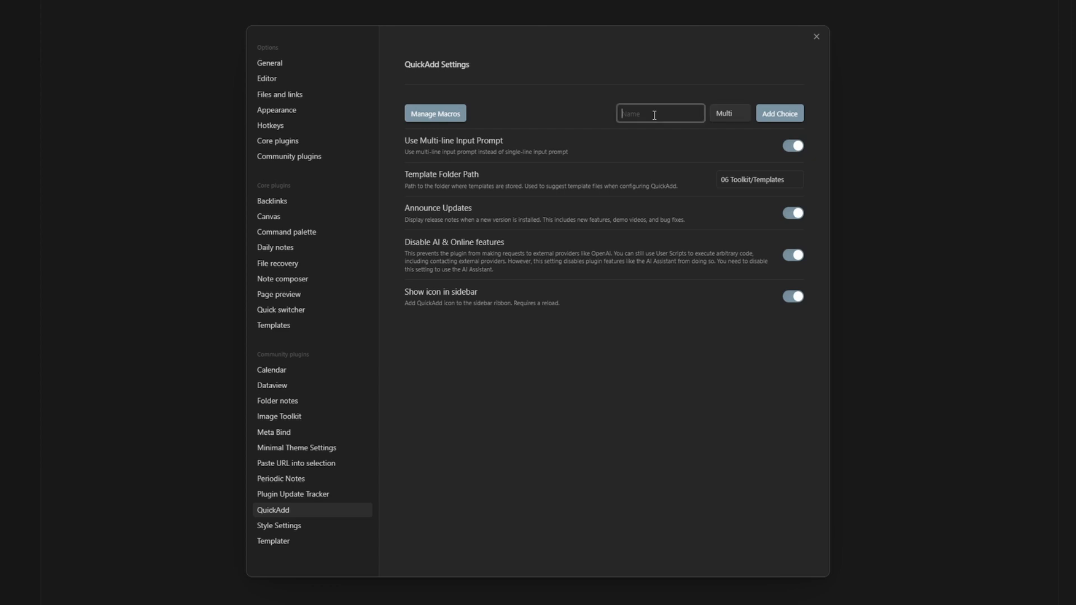
pyautogui.write('System Engineer Wiki')
pyautogui.click(780, 116)
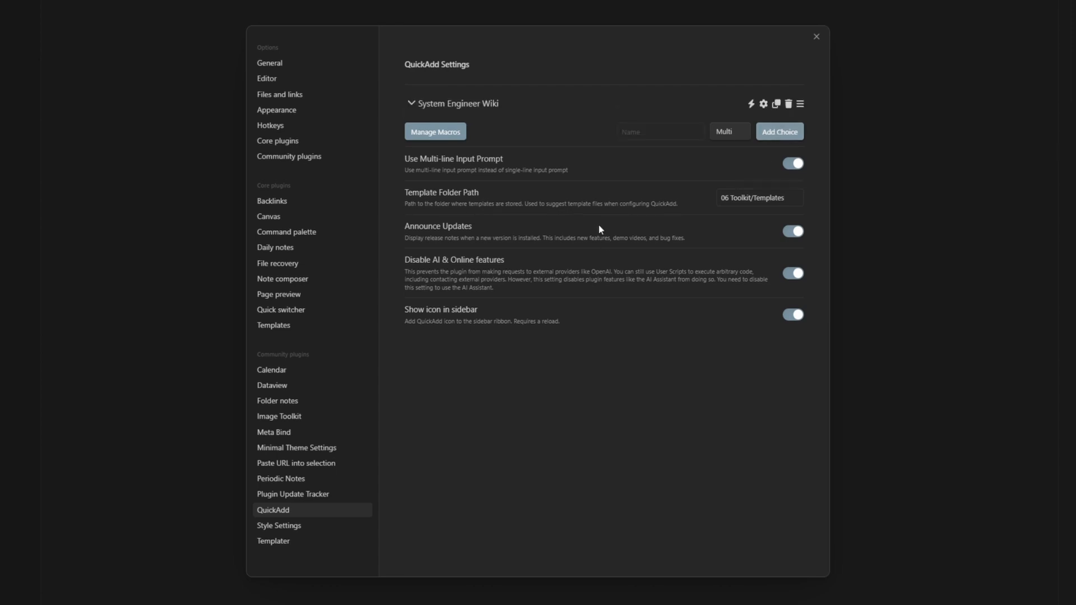
# Add a Template choice named "AWS Note" and nest it under the System Engineer Wiki choice
pyautogui.click(683, 135)
pyautogui.write('AWS Note')
pyautogui.click(780, 132)
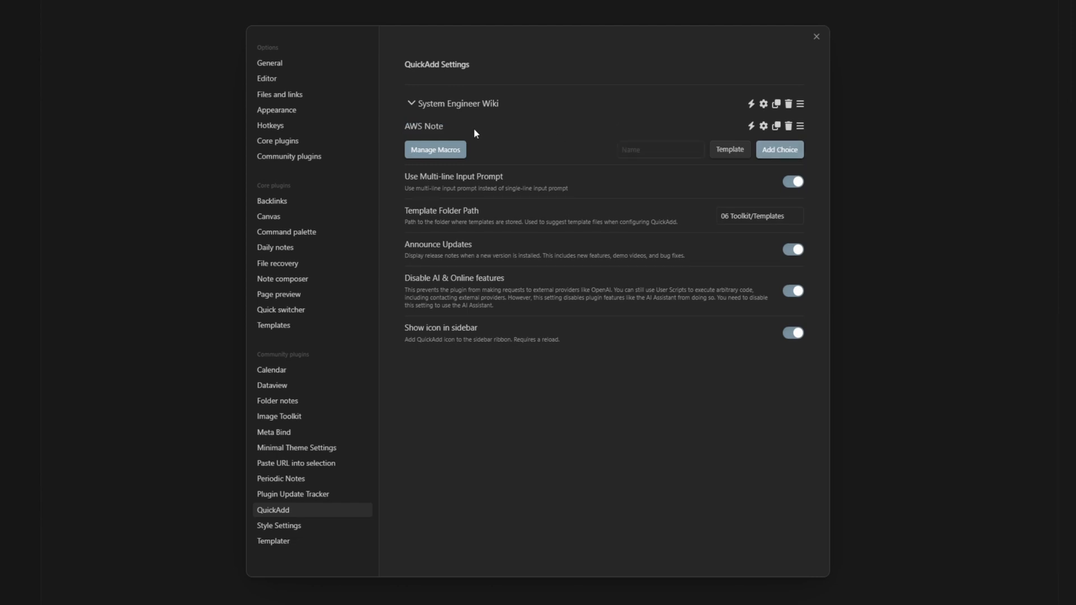
pyautogui.moveTo(800, 126); pyautogui.dragTo(823, 115)
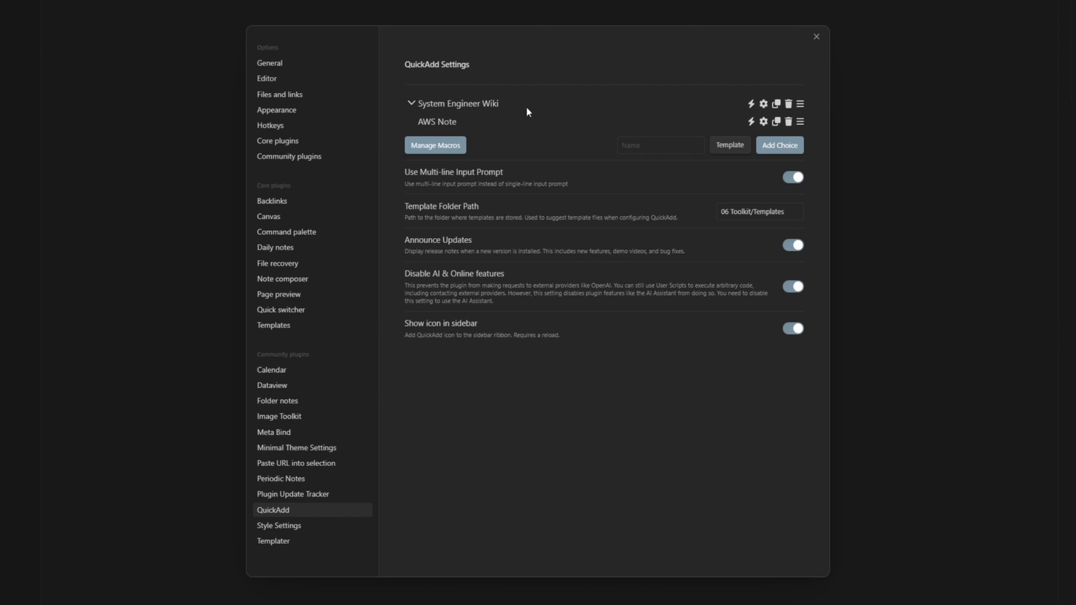
pyautogui.click(414, 105)
pyautogui.click(414, 105)
# Set the AWS Note choice's template path to the SysAdmin AWS Template in 06 Toolkit/Templates
pyautogui.click(765, 127)
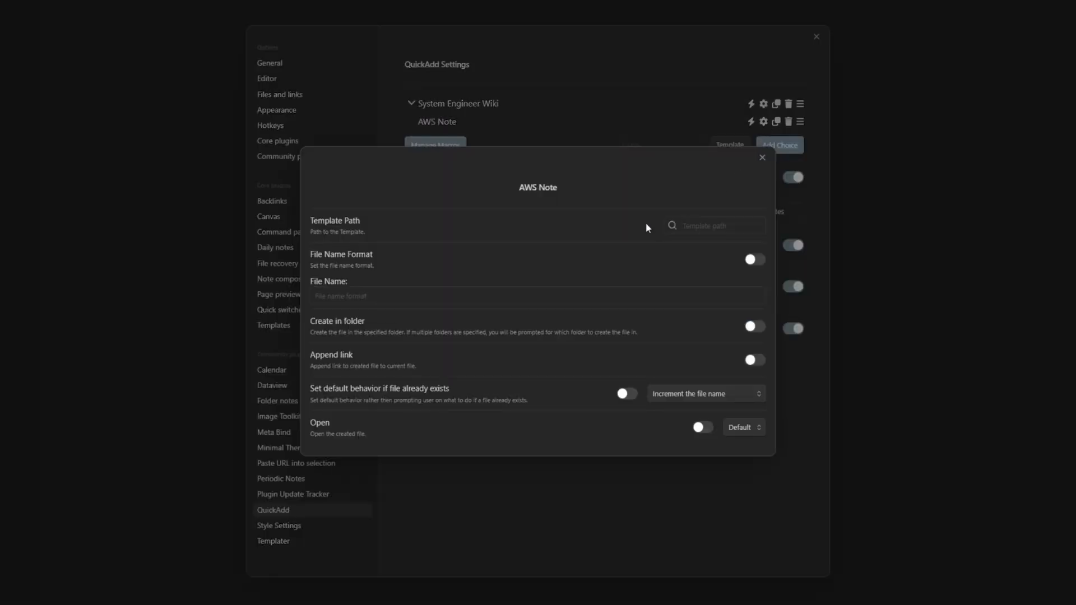
pyautogui.click(712, 226)
pyautogui.write('aws')
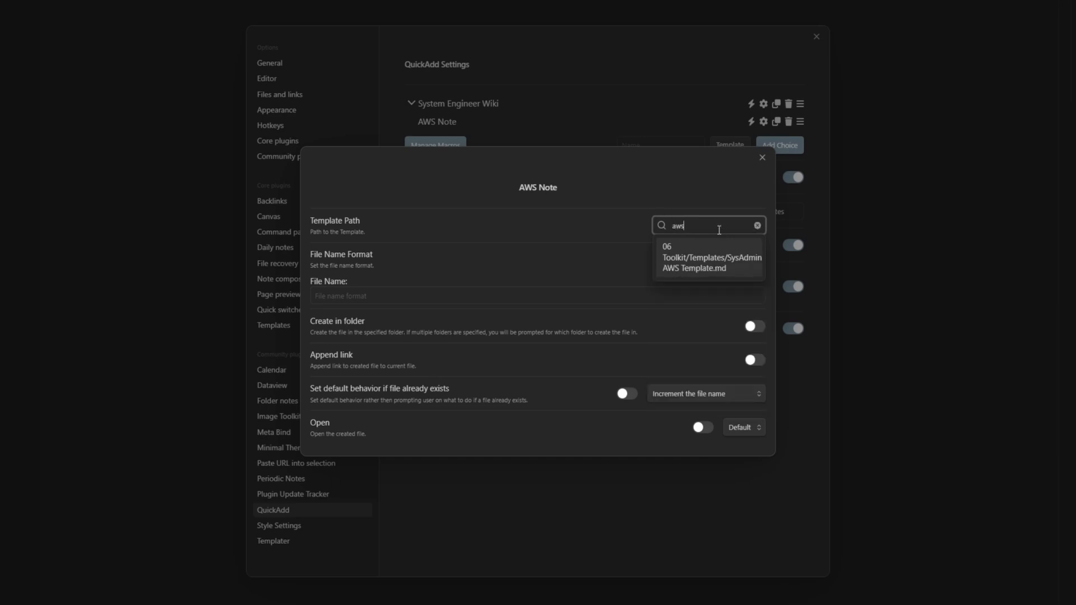
pyautogui.click(726, 248)
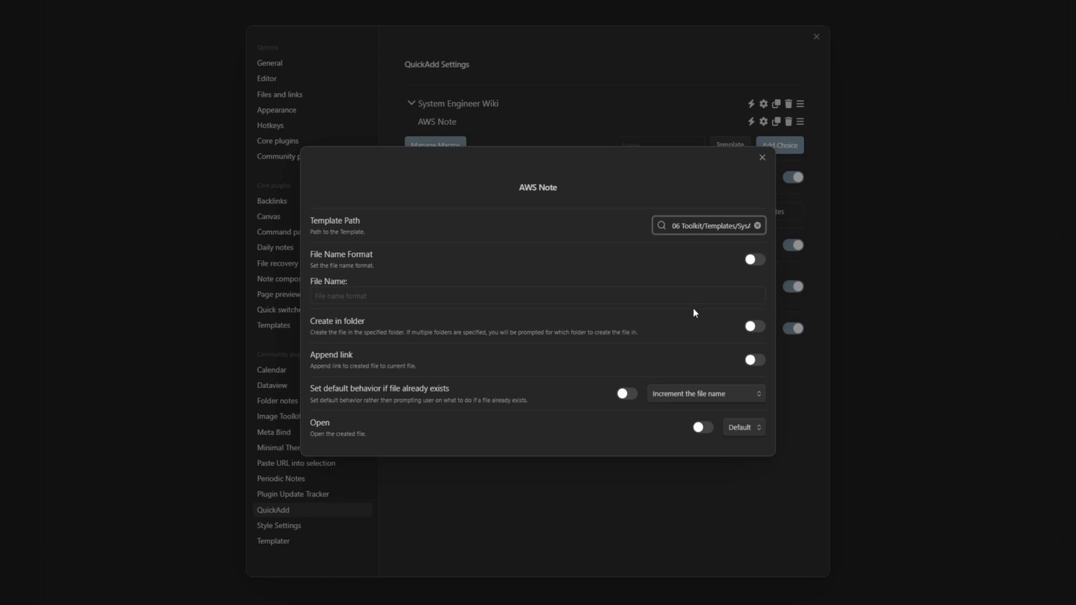
# Have the AWS Note choice create files in 03 Spaces/System Engineer Wiki/Amazon Web Services and open each created file
pyautogui.click(754, 327)
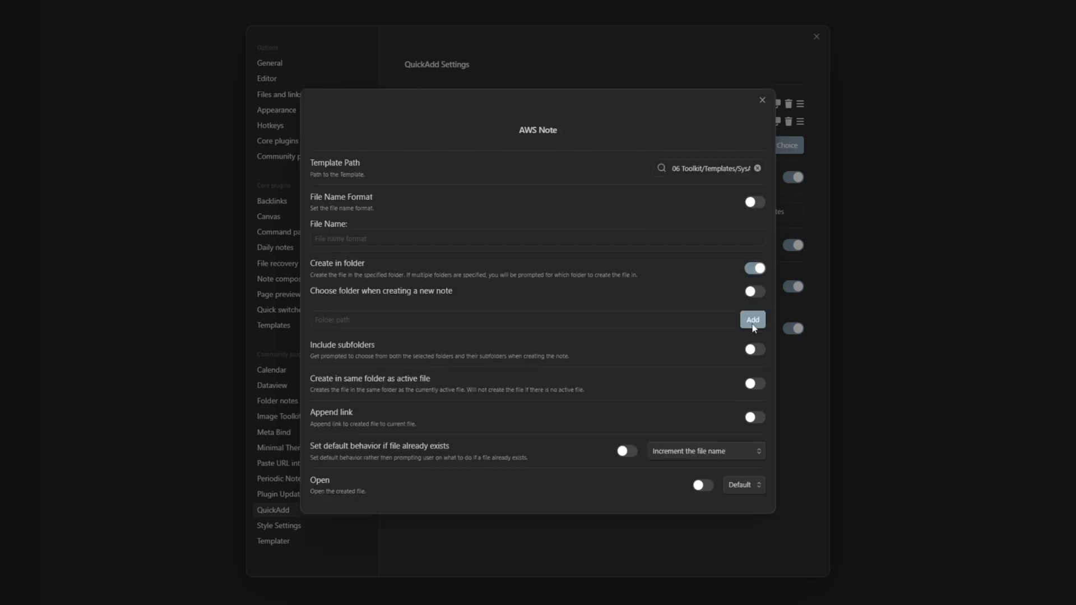
pyautogui.click(578, 324)
pyautogui.click(385, 377)
pyautogui.write('/')
pyautogui.scroll(-2, 445, 420)
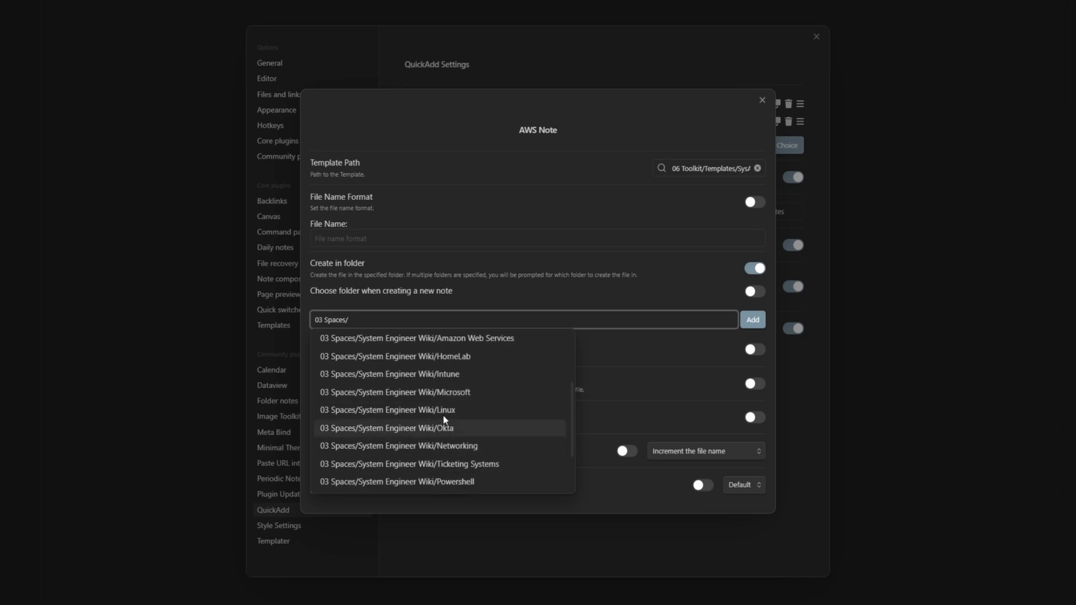
pyautogui.click(475, 342)
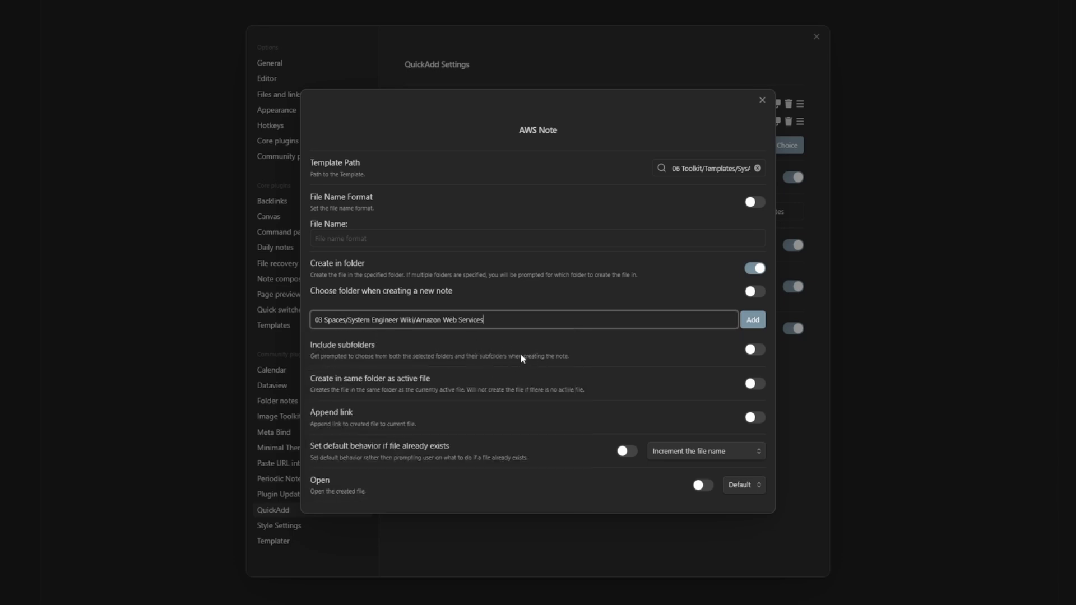
pyautogui.click(753, 320)
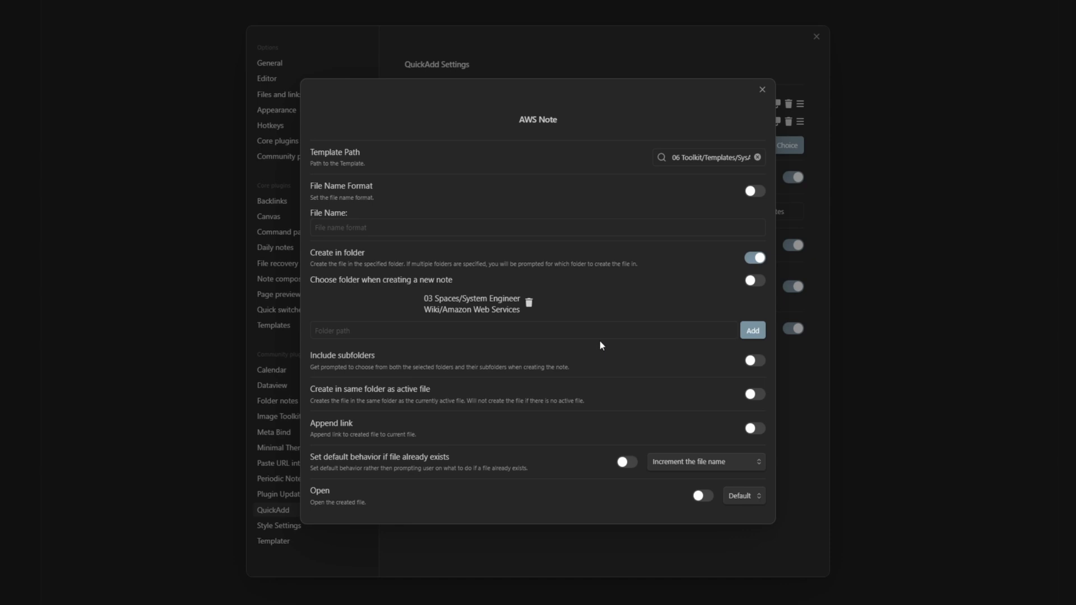
pyautogui.click(703, 496)
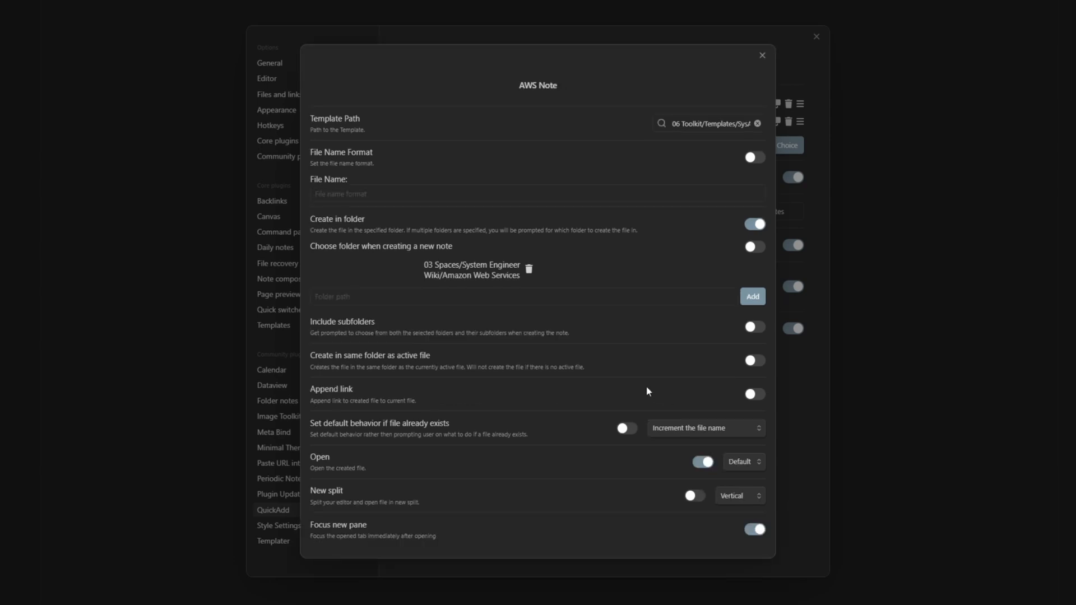
pyautogui.click(762, 55)
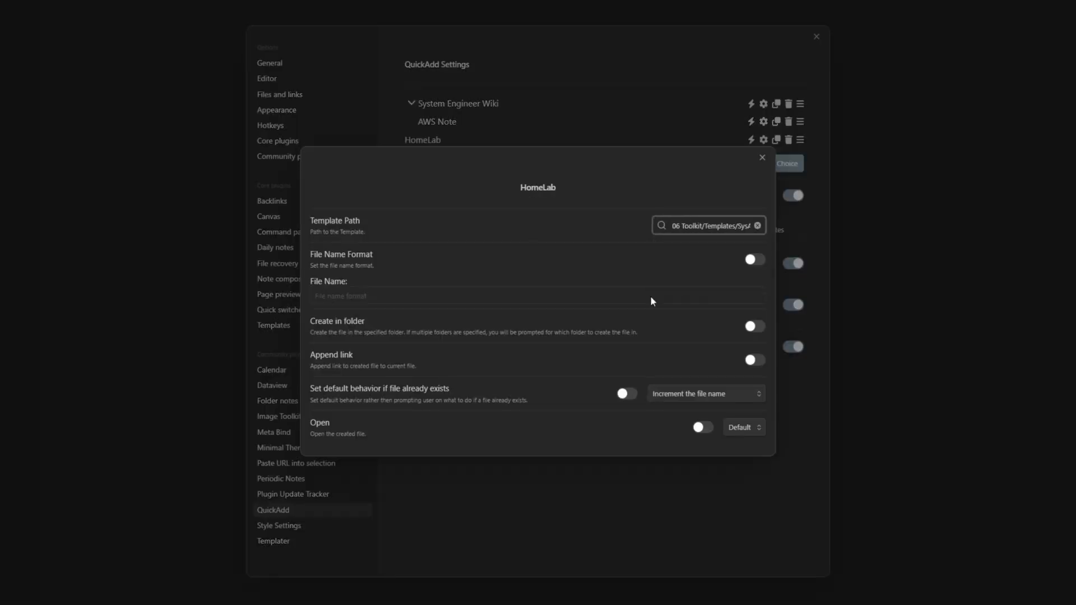
# Have the HomeLab choice create files in 03 Spaces/System Engineer Wiki/HomeLab and open each created file
pyautogui.click(755, 335)
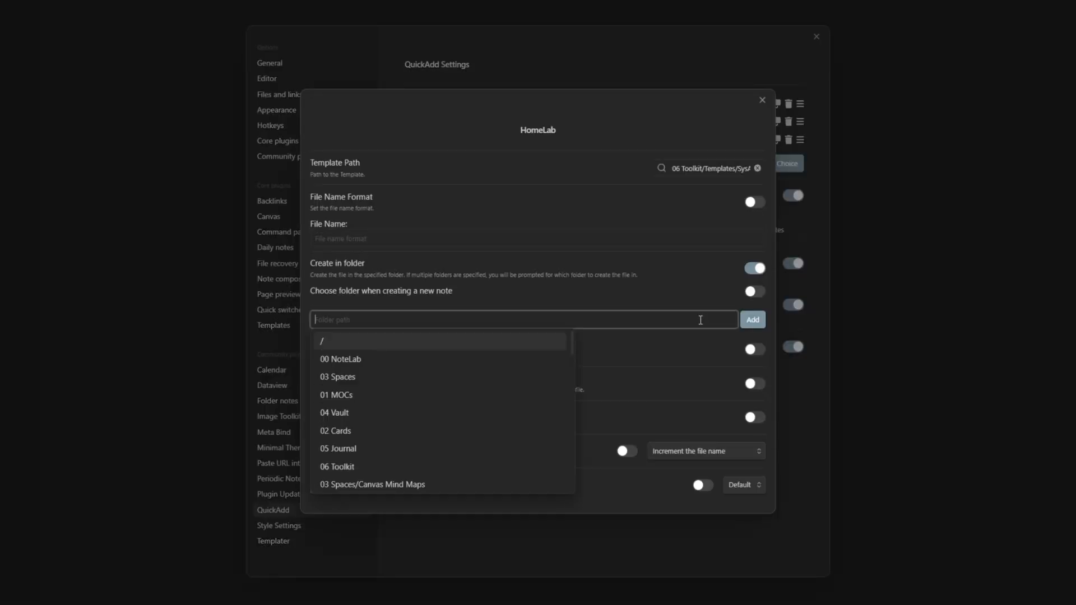
pyautogui.write('/HomeLab')
pyautogui.click(753, 320)
pyautogui.click(703, 497)
pyautogui.click(762, 54)
# Nest the HomeLab choice under System Engineer Wiki and place AWS Note above it
pyautogui.moveTo(801, 140); pyautogui.dragTo(800, 122)
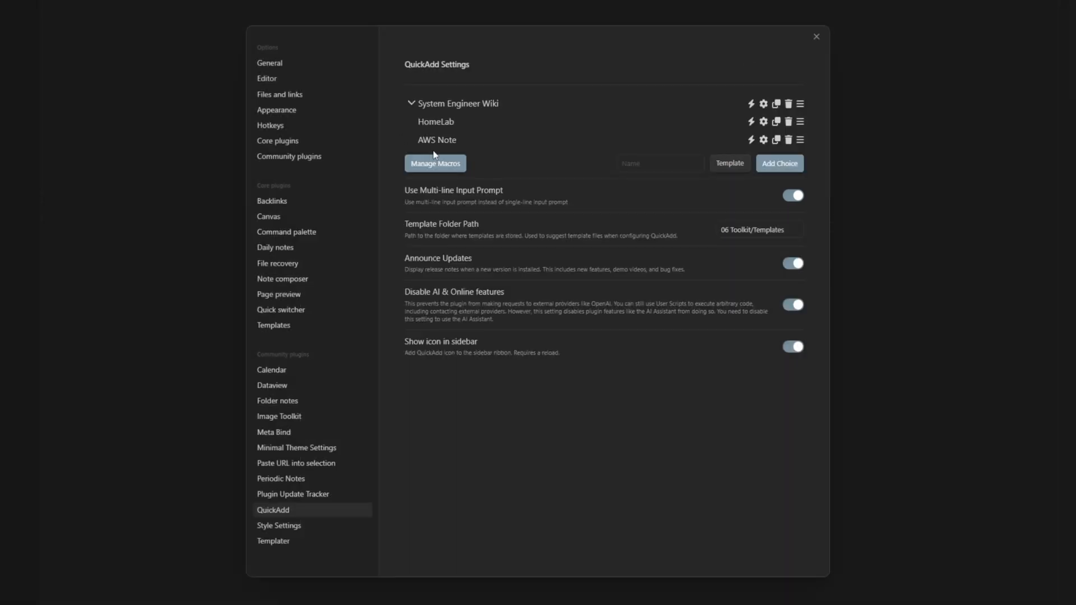
pyautogui.click(410, 104)
pyautogui.click(410, 104)
pyautogui.moveTo(800, 140); pyautogui.dragTo(801, 122)
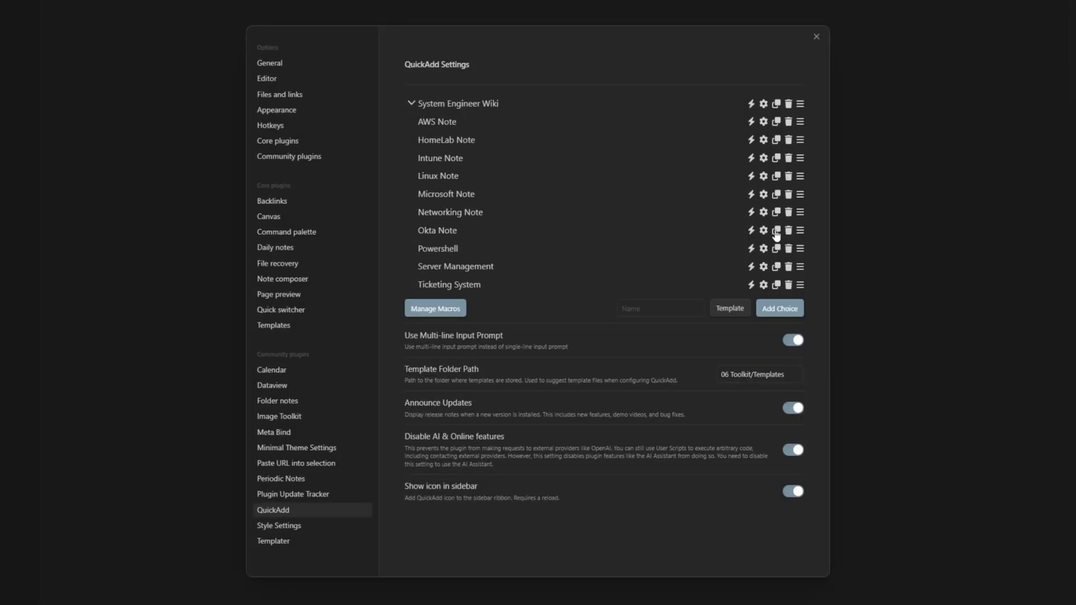
# Rename the last three choices to "Powershell Note", "Server Management Note" and "Ticketing System Note"
pyautogui.click(764, 231)
pyautogui.click(762, 158)
pyautogui.click(764, 249)
pyautogui.click(539, 187)
pyautogui.write('Note')
pyautogui.click(762, 158)
pyautogui.click(764, 267)
pyautogui.write('Note')
pyautogui.click(762, 158)
pyautogui.click(764, 285)
pyautogui.click(538, 188)
pyautogui.press('Right')
pyautogui.write('Note')
pyautogui.press('Return')
pyautogui.click(762, 158)
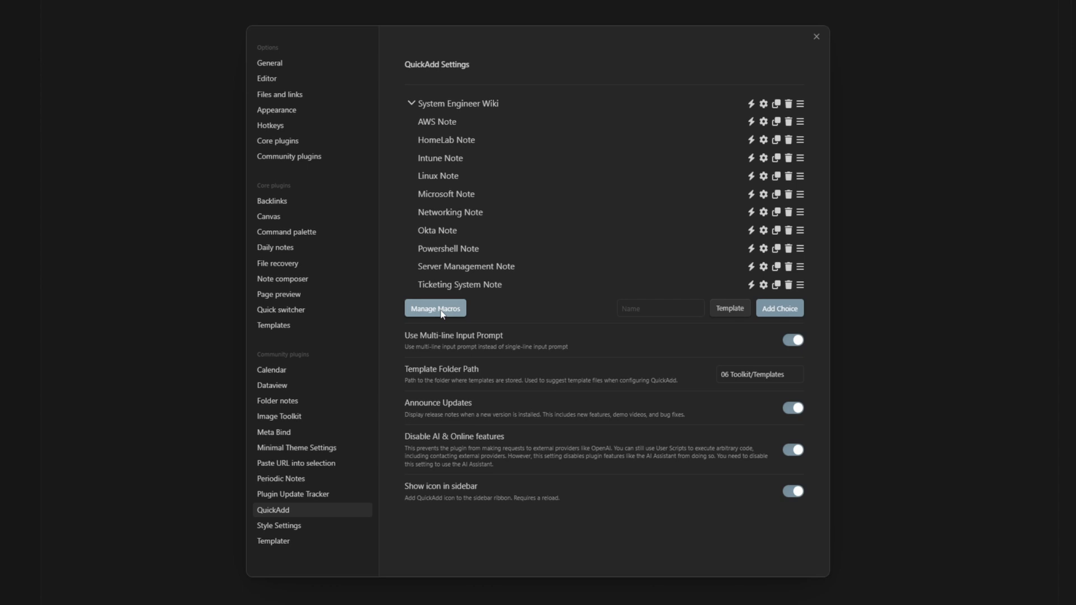
# Add a Macro choice named "Open Wiki" and place it first under System Engineer Wiki
pyautogui.click(731, 308)
pyautogui.click(729, 343)
pyautogui.click(673, 306)
pyautogui.write('Open Su')
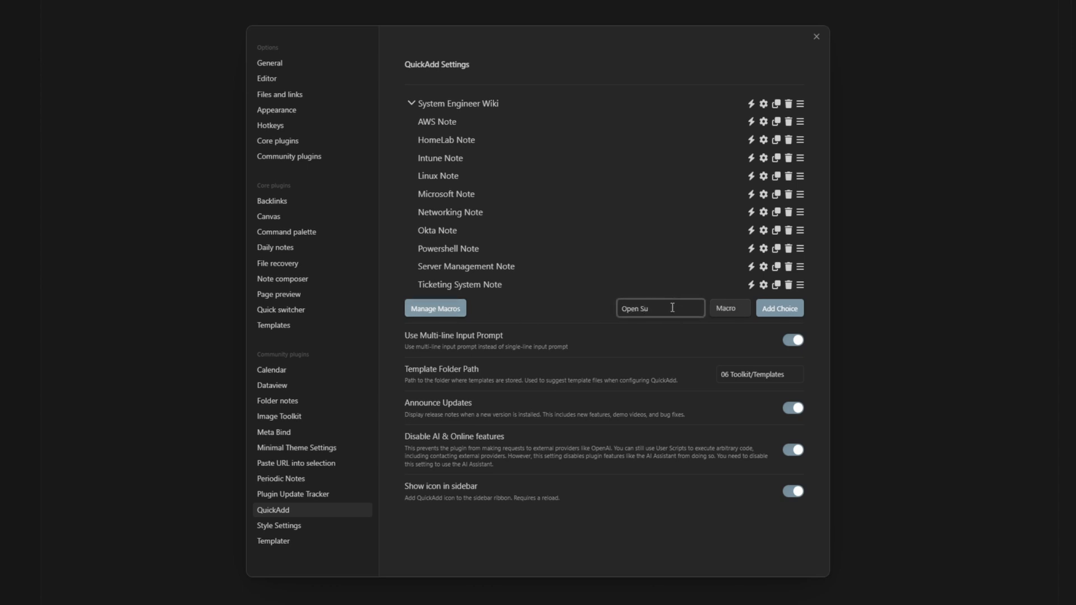
pyautogui.write('yste')
pyautogui.press('BackSpace')
pyautogui.press('BackSpace')
pyautogui.press('BackSpace')
pyautogui.press('BackSpace')
pyautogui.press('BackSpace')
pyautogui.write('Wiki')
pyautogui.press('Return')
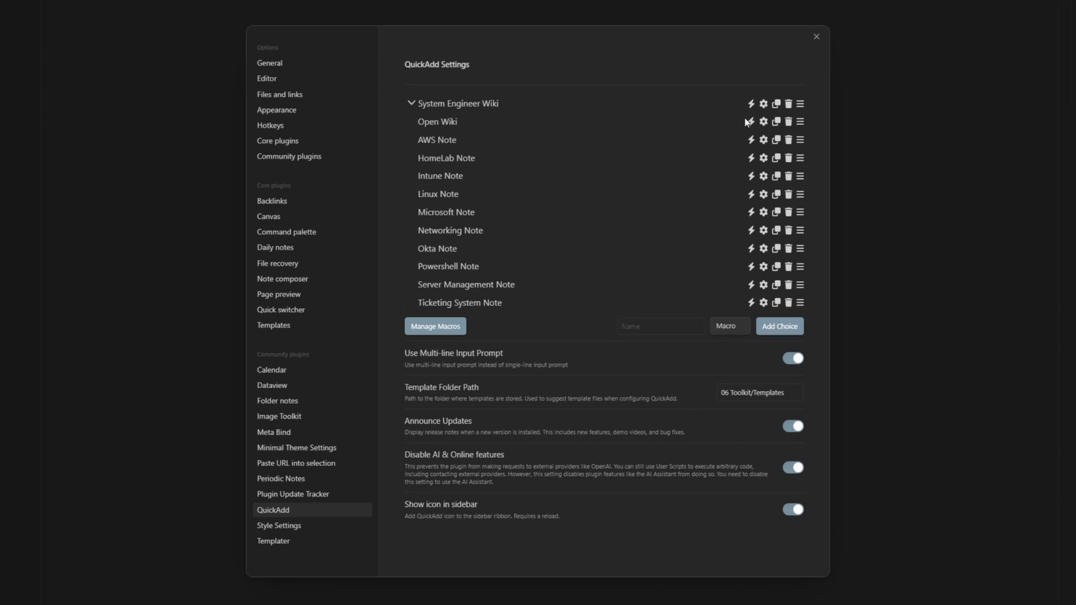
# Create a macro for the Open Wiki choice containing the Obsidian command "Workspaces: Load workspace layout", and leave the settings
pyautogui.click(764, 123)
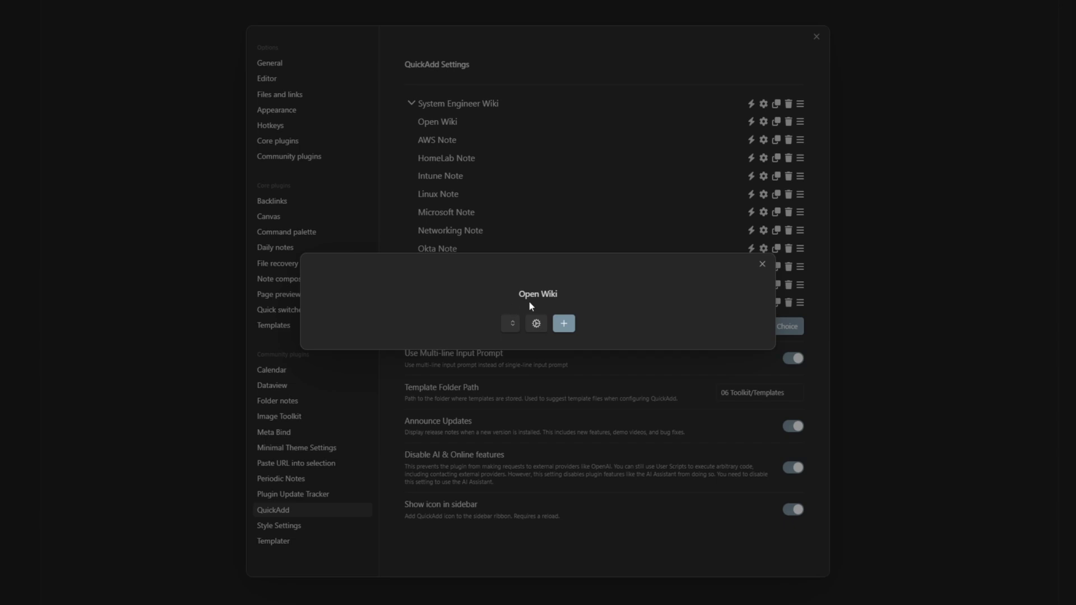
pyautogui.click(565, 325)
pyautogui.click(566, 324)
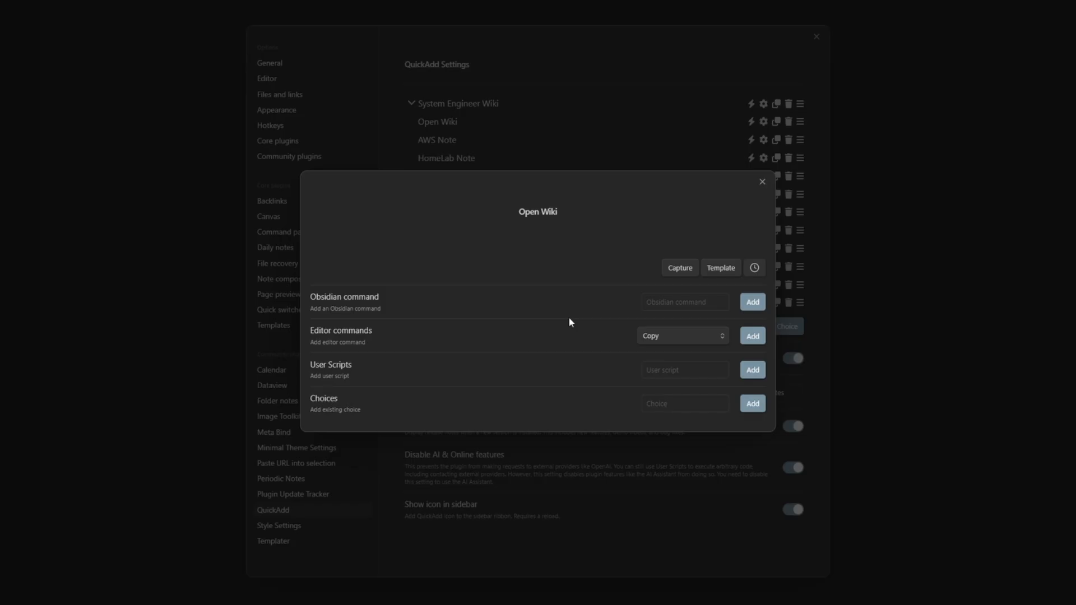
pyautogui.click(708, 307)
pyautogui.write('works')
pyautogui.press('Return')
pyautogui.click(754, 308)
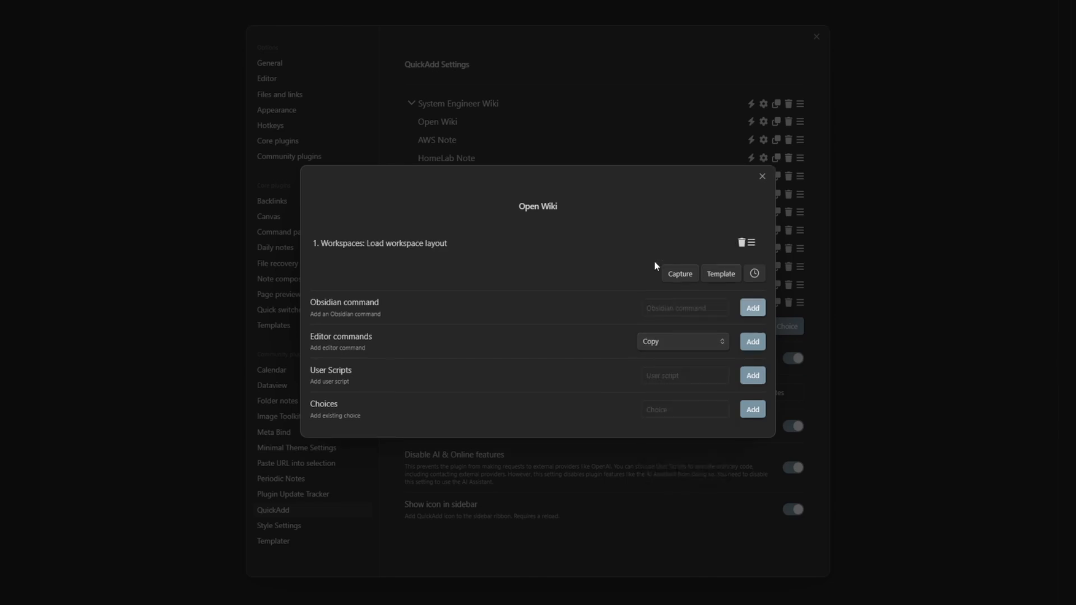
pyautogui.click(810, 167)
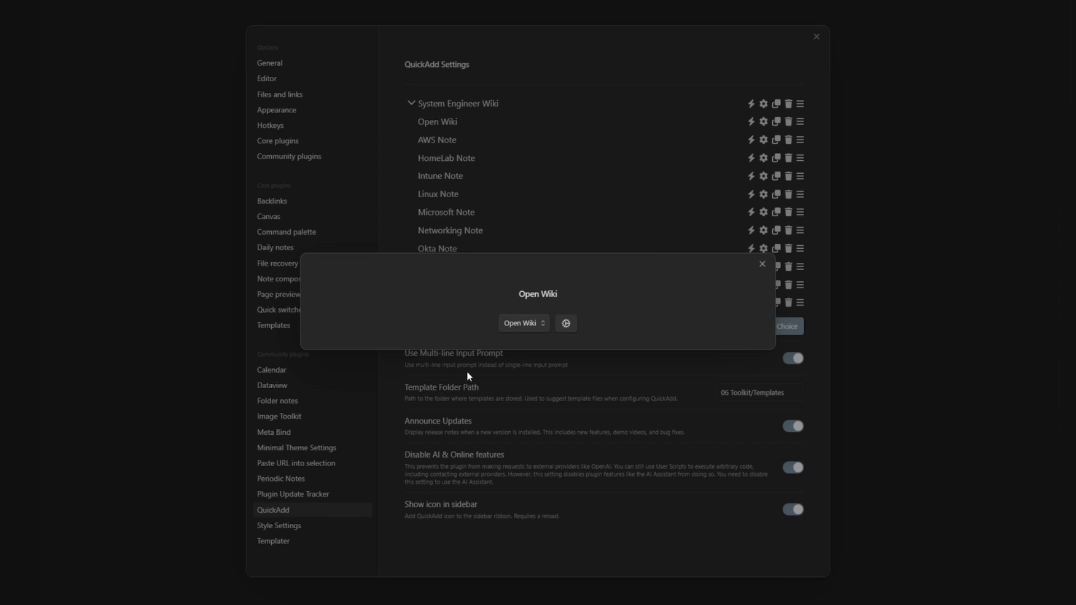
pyautogui.click(762, 264)
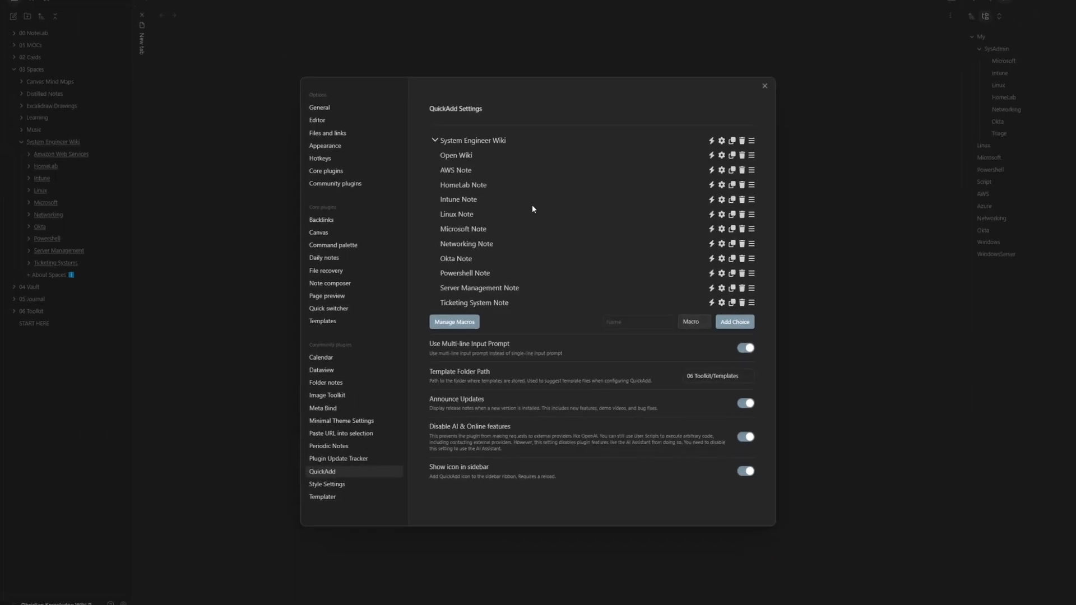
pyautogui.press('Escape')
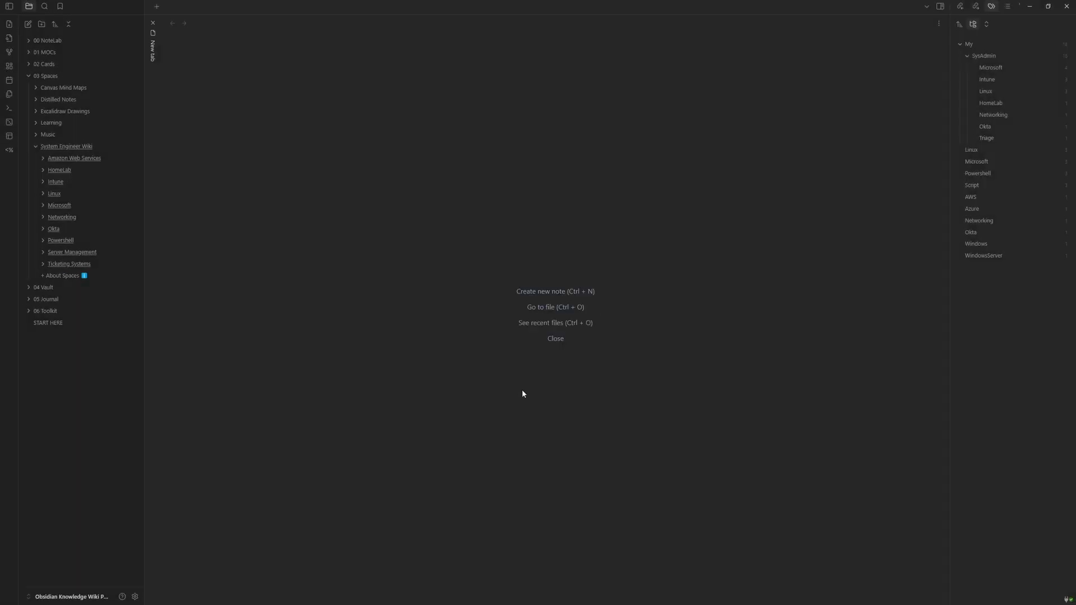
# Search the available commands for "quickadd" and dismiss the search
pyautogui.hotkey('ctrl', 'p')
pyautogui.write('q')
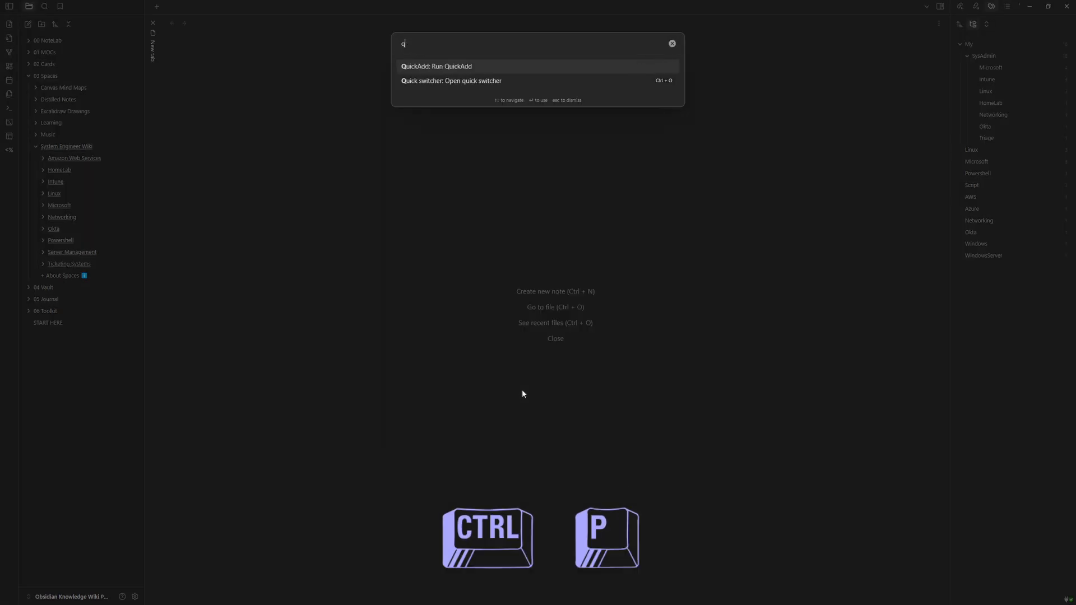
pyautogui.write('uicadd')
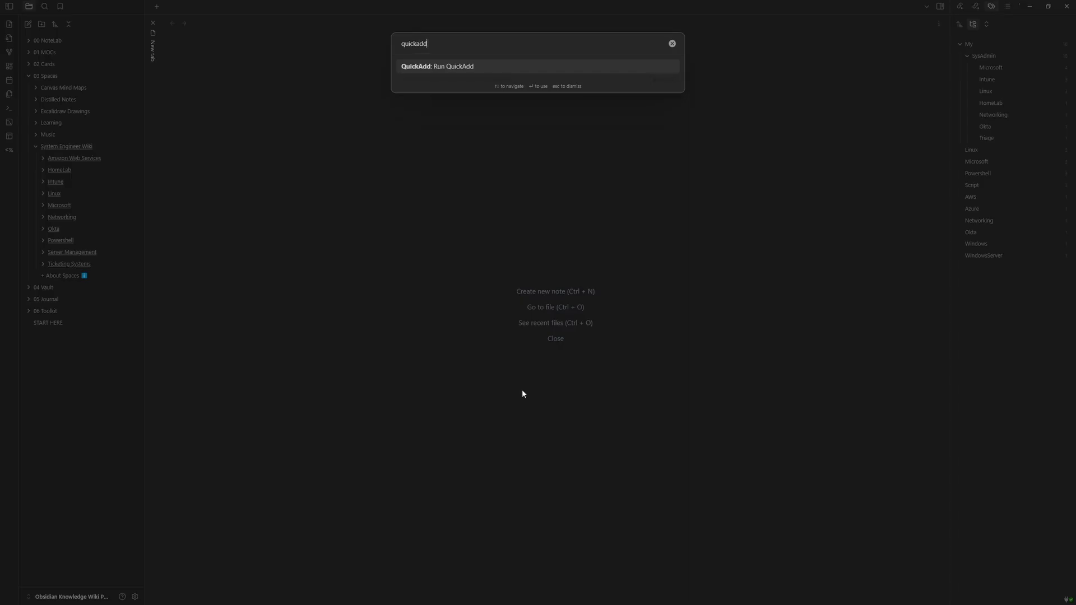
pyautogui.click(544, 337)
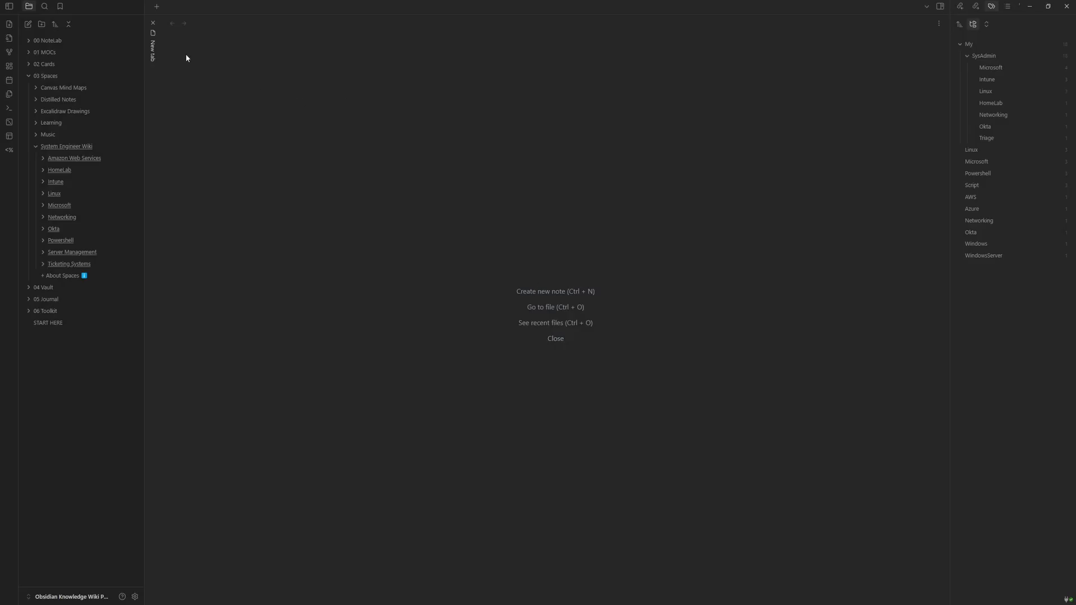
# Run QuickAdd's Open Wiki choice and load the System Engineer Wiki Dashboard workspace layout
pyautogui.click(10, 26)
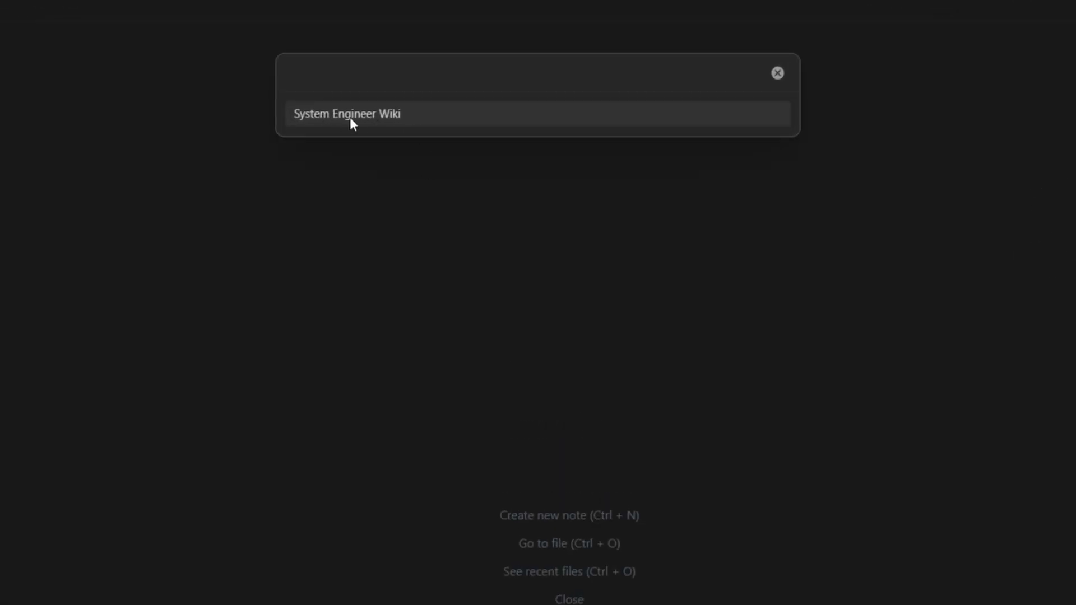
pyautogui.click(380, 122)
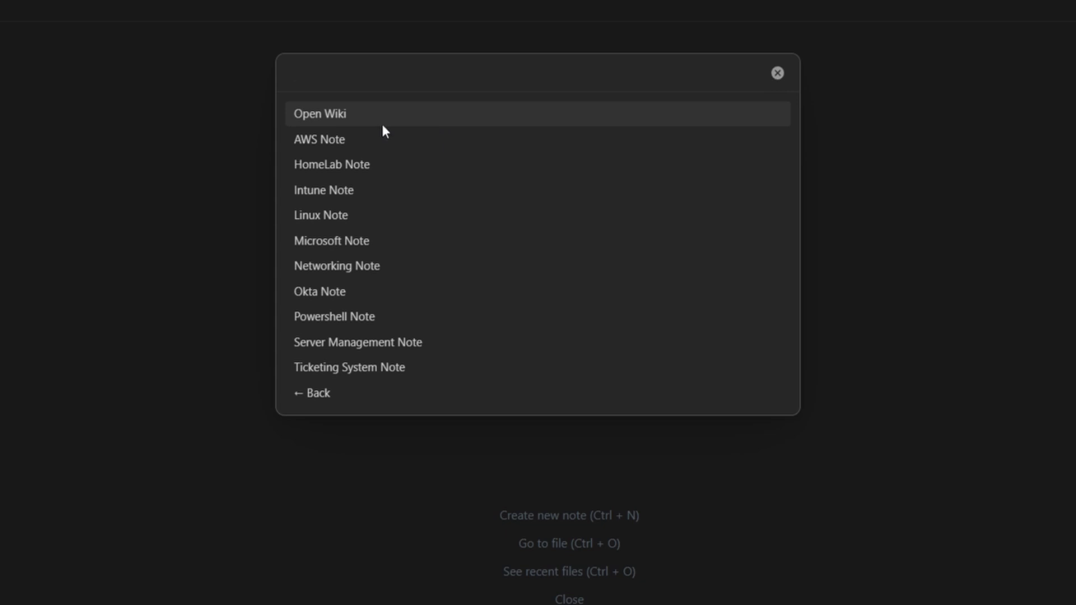
pyautogui.click(345, 116)
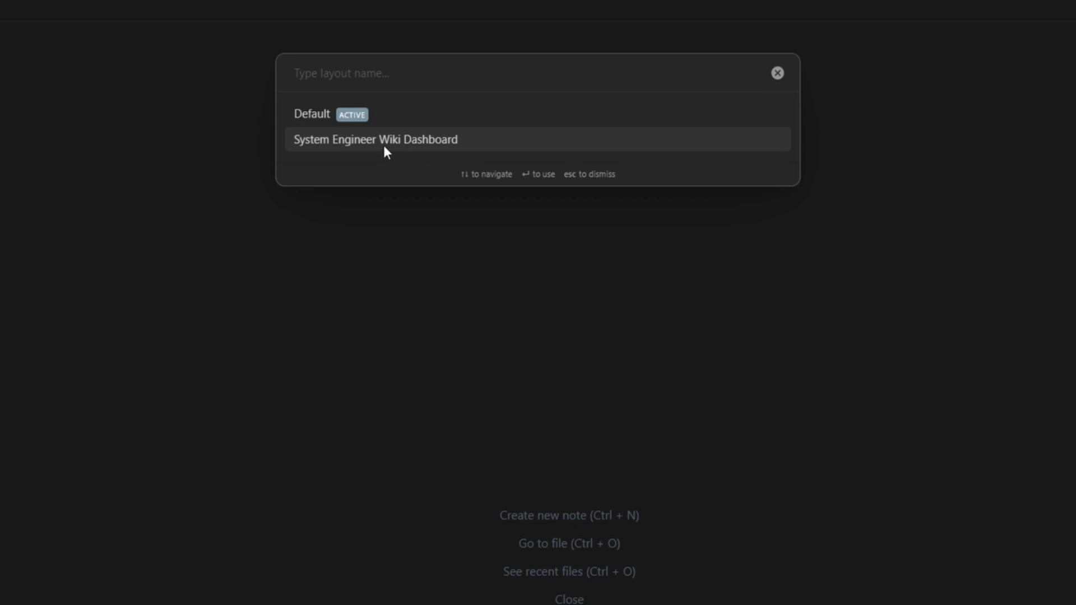
pyautogui.click(349, 140)
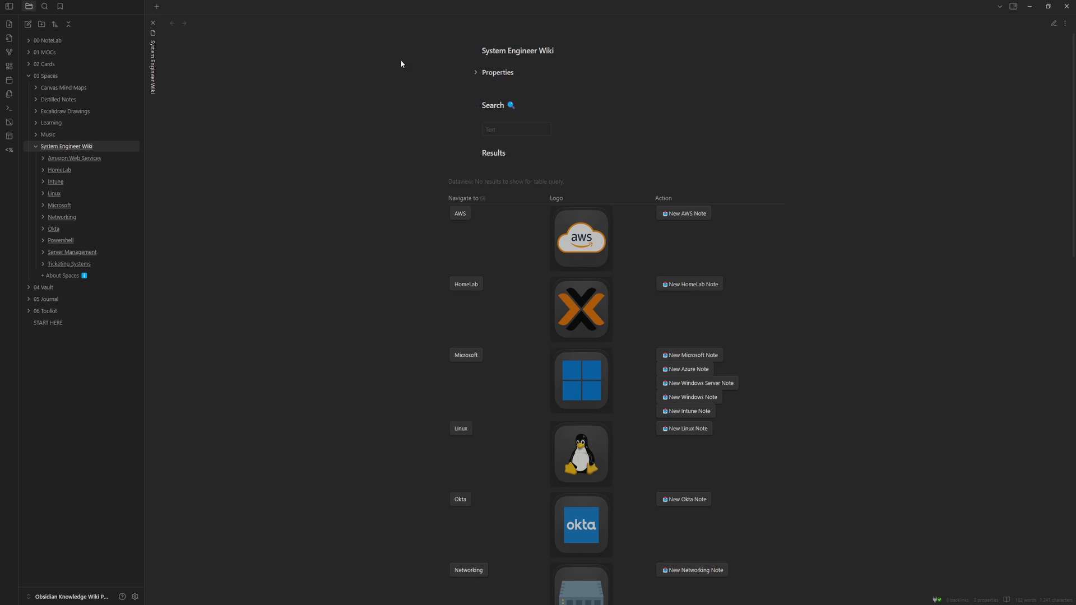
# Try to create an AWS note named "test" with the AWS Note choice of QuickAdd
pyautogui.click(16, 23)
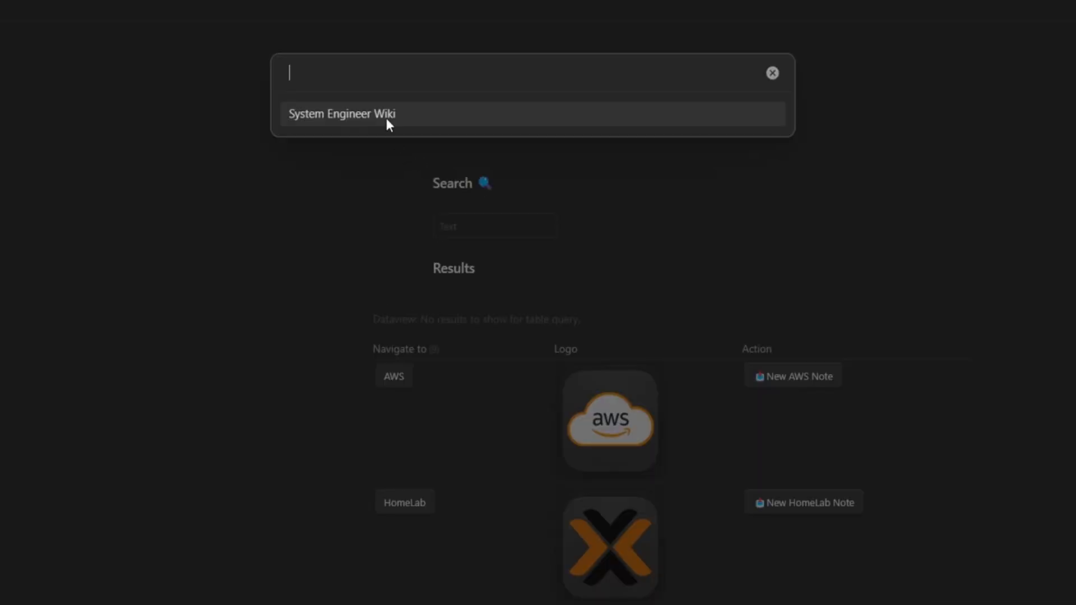
pyautogui.click(456, 64)
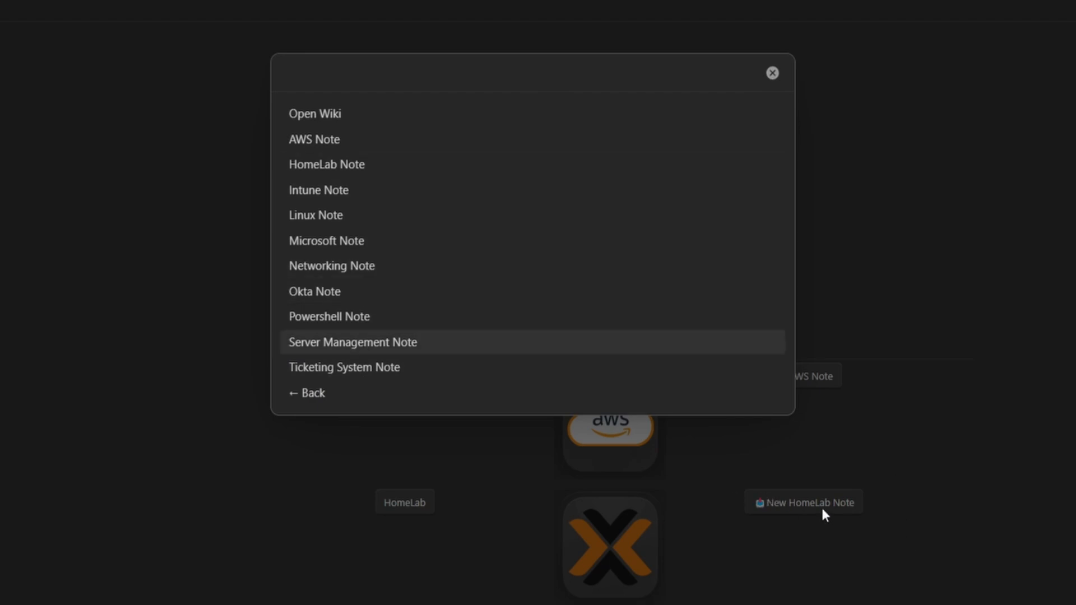
pyautogui.click(348, 140)
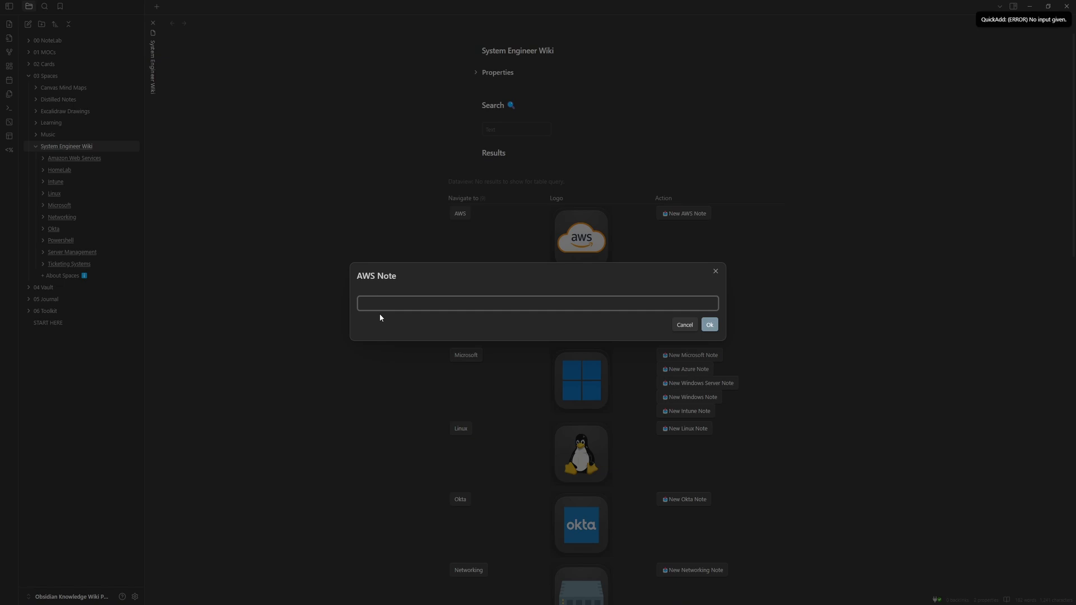
pyautogui.write('test')
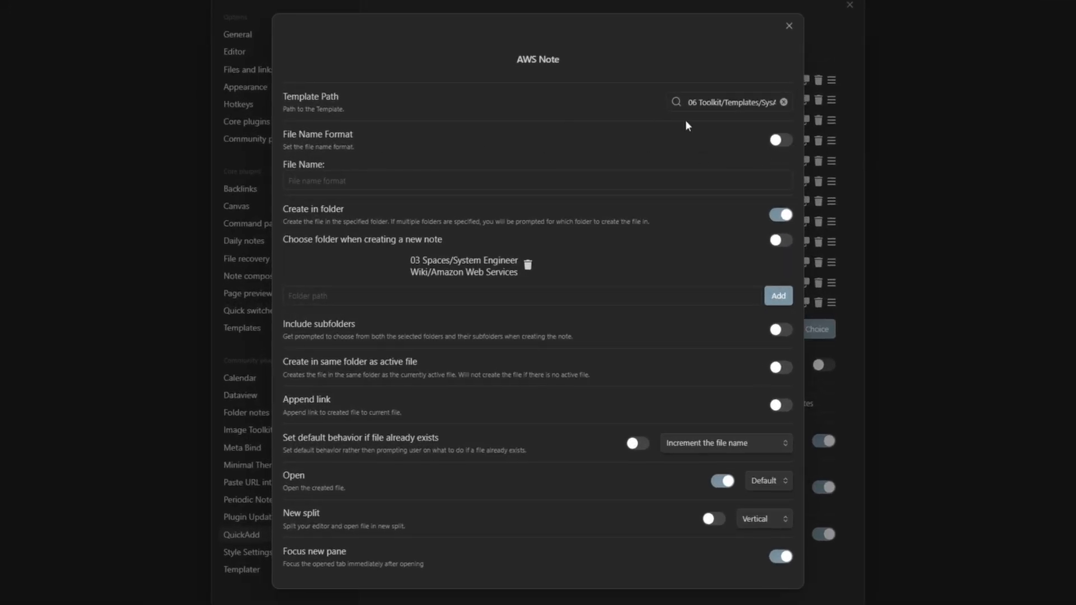
# Enable the file name format for the AWS Note choice and begin the file name with "AWS -"
pyautogui.click(783, 140)
pyautogui.click(434, 180)
pyautogui.write('test')
pyautogui.press('BackSpace')
pyautogui.press('BackSpace')
pyautogui.press('BackSpace')
pyautogui.press('BackSpace')
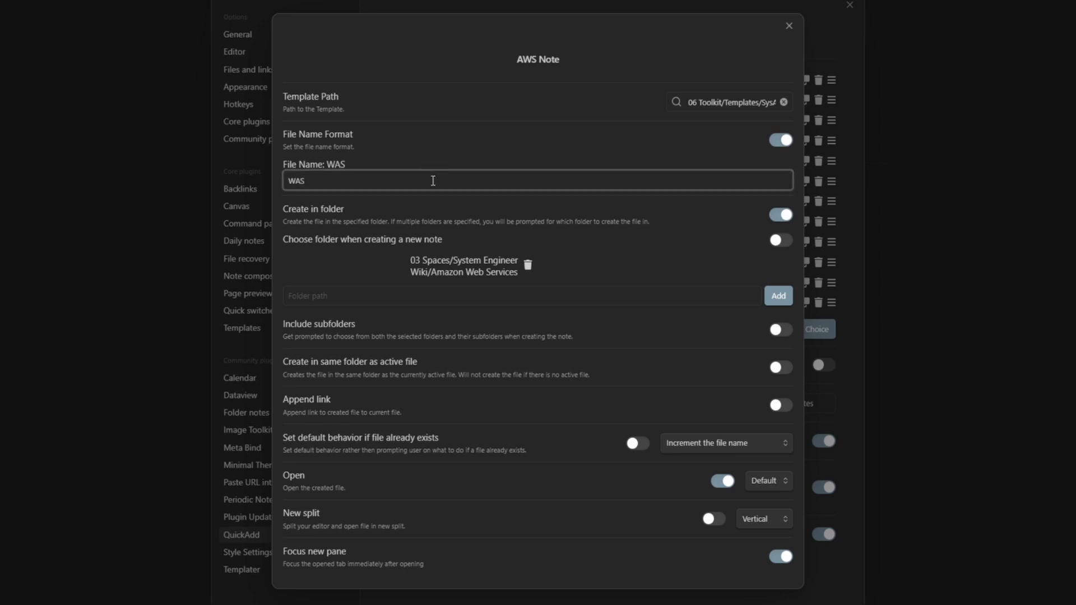
pyautogui.write('AWS -')
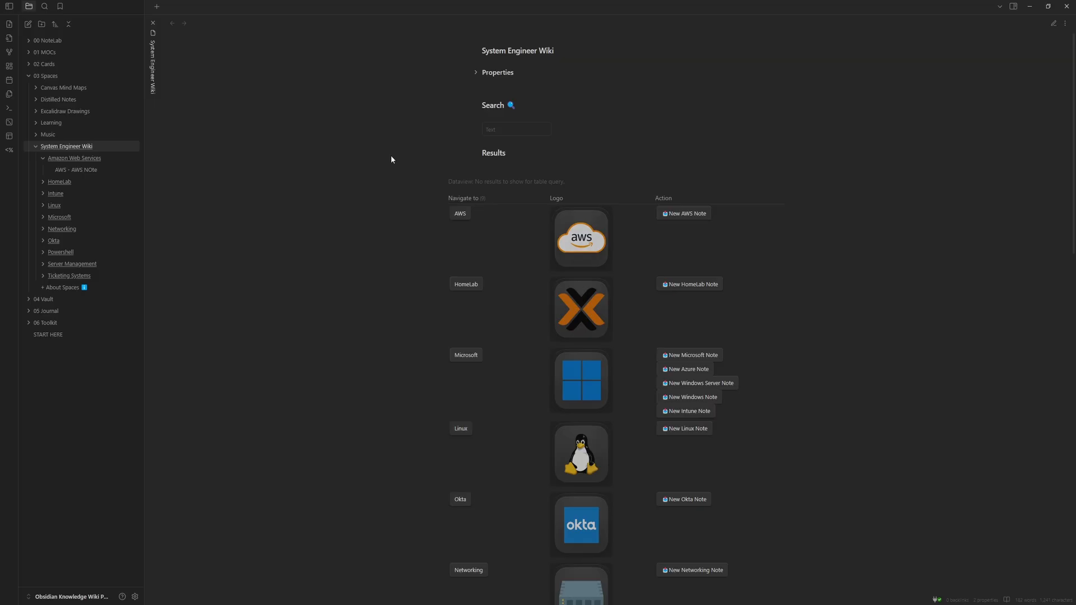
# Create an AWS note named "Test" with the AWS Note choice of QuickAdd
pyautogui.click(9, 26)
pyautogui.click(429, 66)
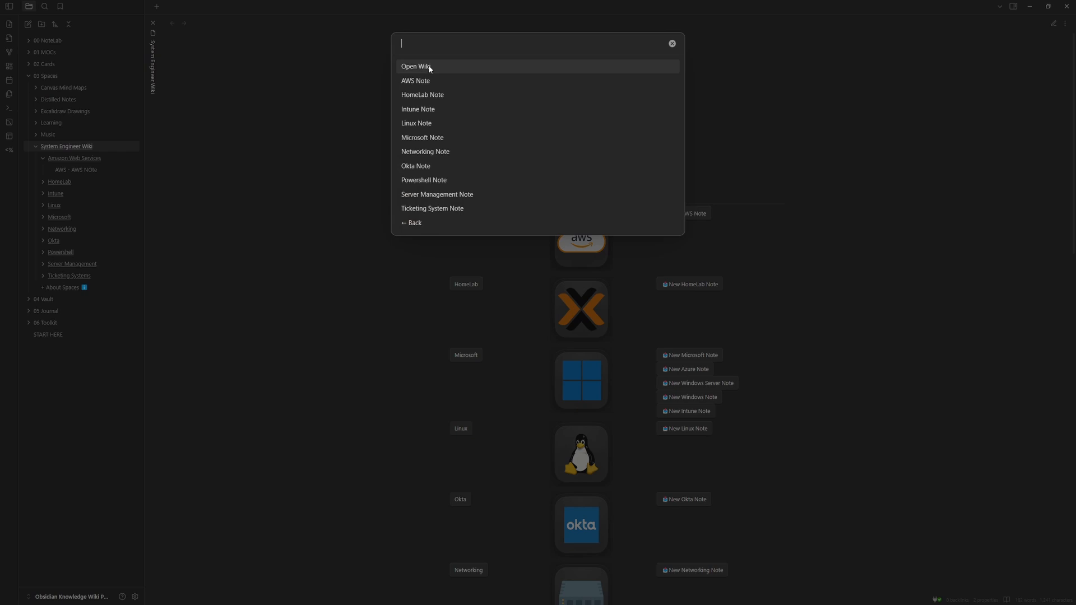
pyautogui.click(439, 83)
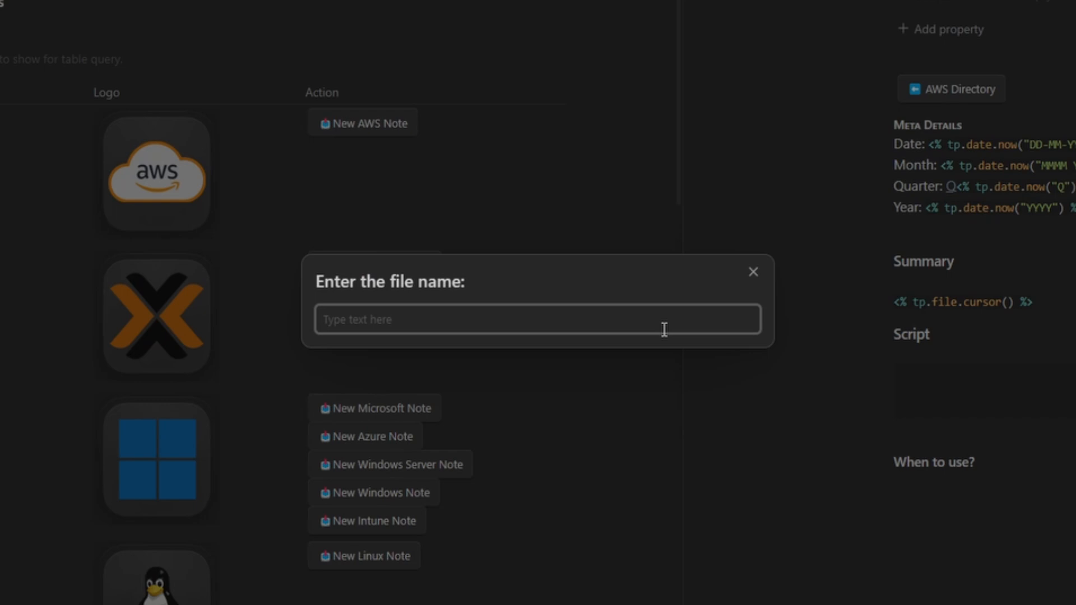
pyautogui.write('Test')
pyautogui.press('Return')
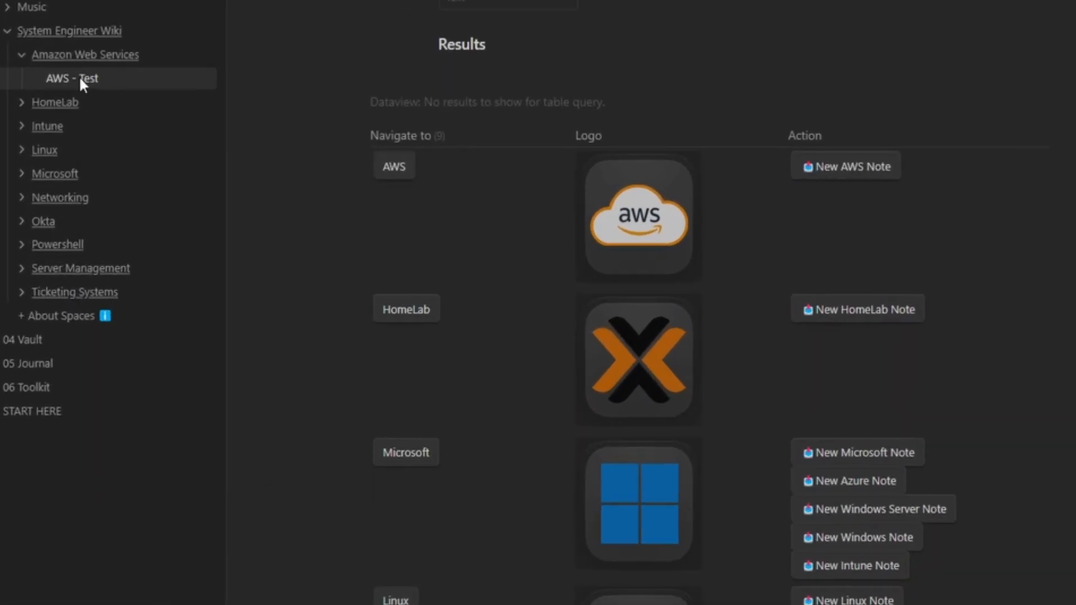
# Delete the "AWS - Test" note from the Amazon Web Services folder
pyautogui.rightClick(71, 169)
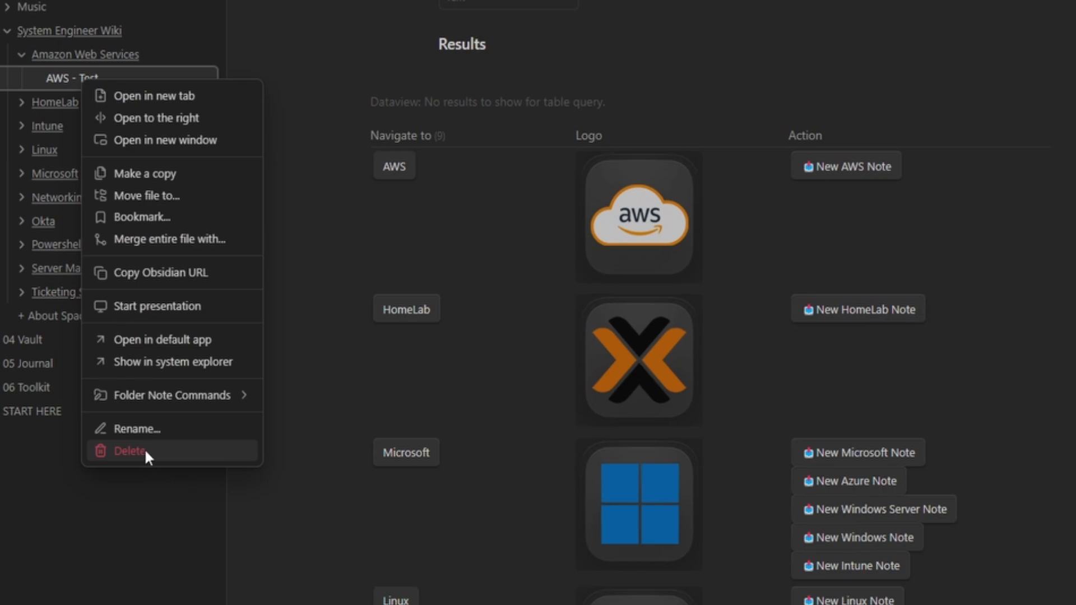
pyautogui.click(130, 452)
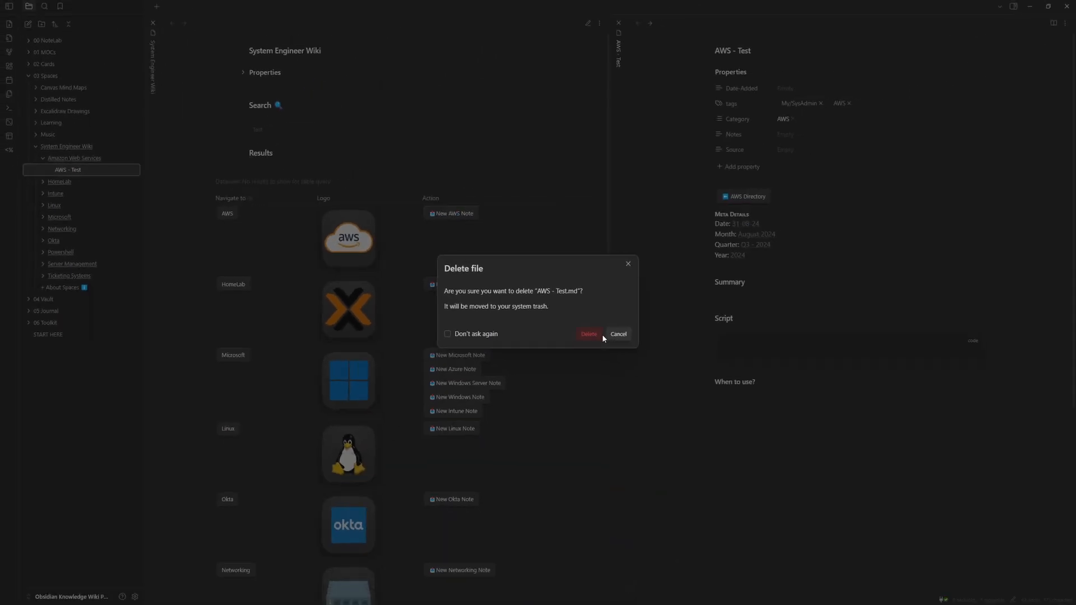
pyautogui.click(589, 334)
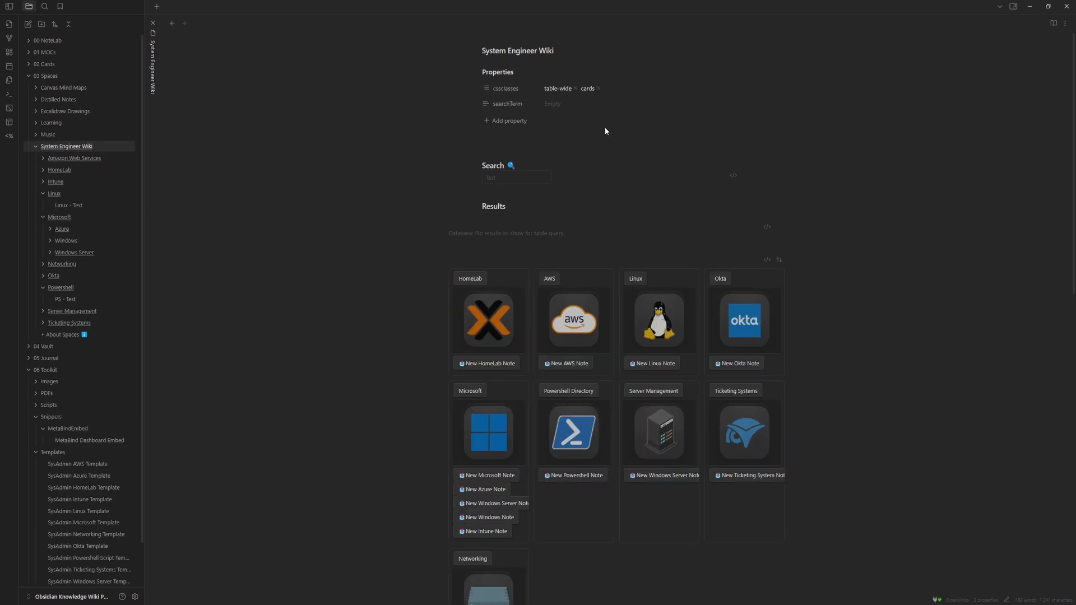
# Collapse the System Engineer Wiki note's properties and open the Linux and Microsoft folder notes beside the other directory notes
pyautogui.click(477, 72)
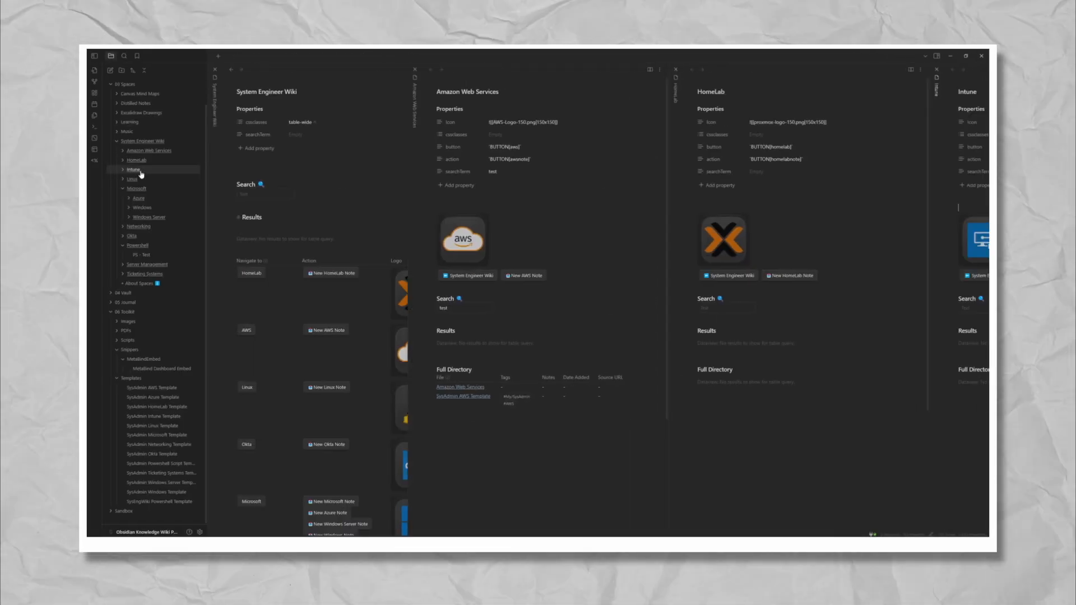
pyautogui.click(135, 182)
pyautogui.click(137, 188)
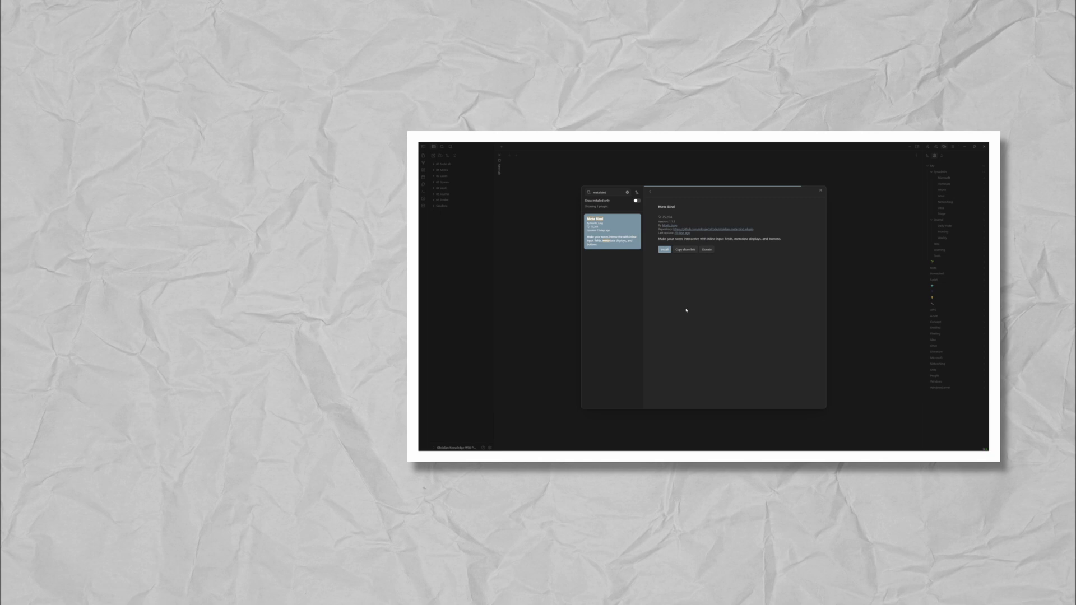
# Install the Meta Bind community plugin
pyautogui.click(665, 250)
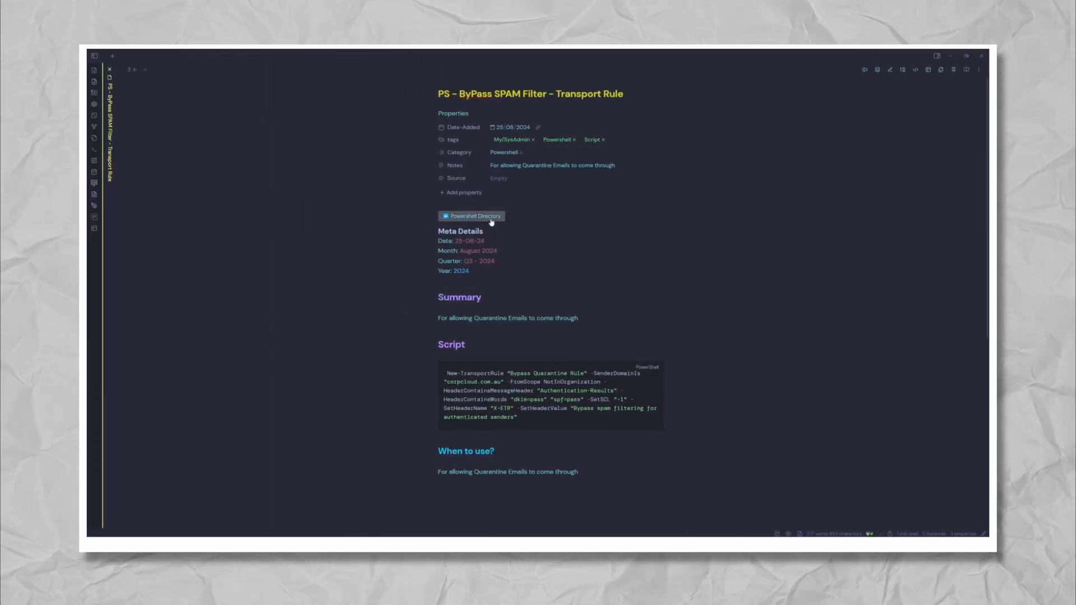
# Go to the Powershell Directory from the "PS - ByPass SPAM Filter - Transport Rule" note
pyautogui.click(492, 223)
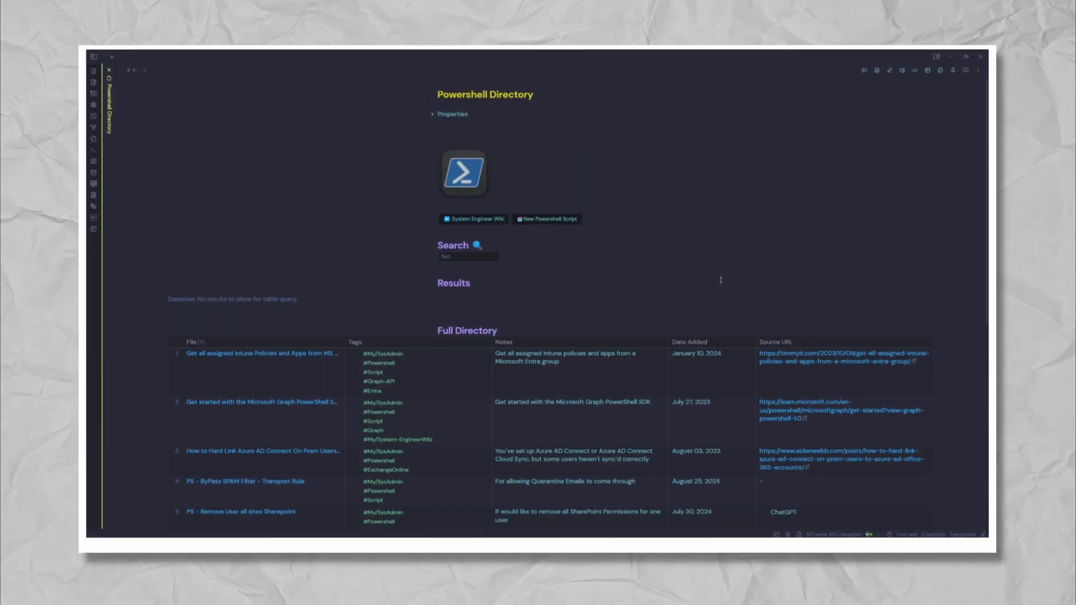